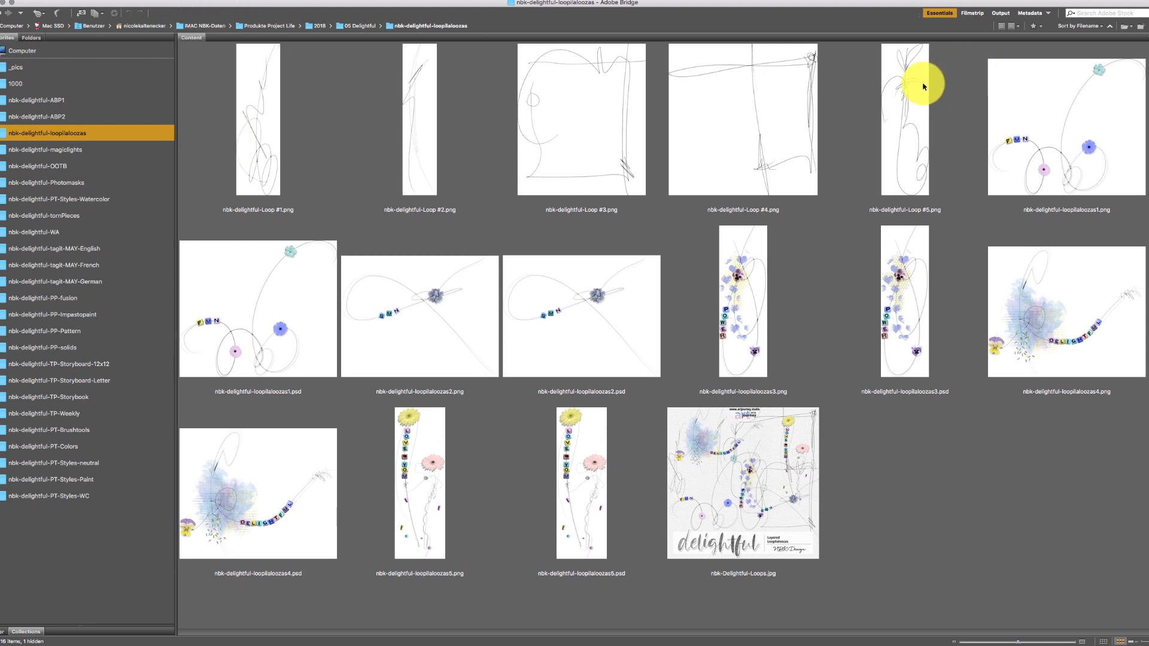
Step: Point out the five nbk-delightful-Loop PNG files, followed by the nbk-delightful-loopilaloozas1.png file
click(898, 90)
drag(898, 90, 258, 140)
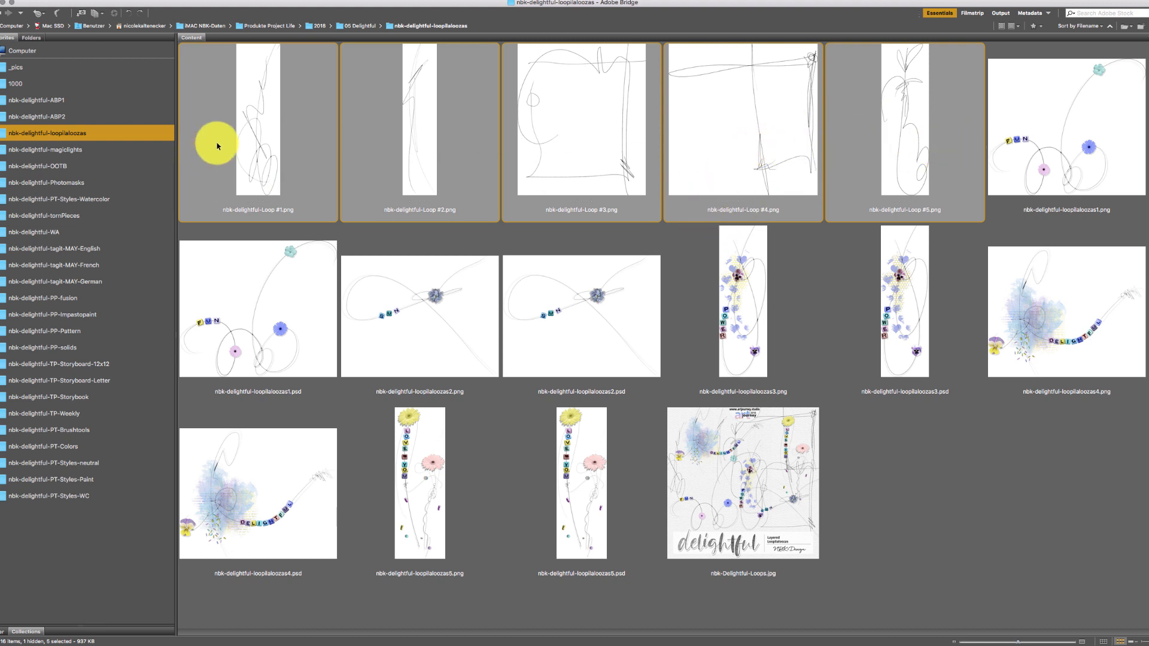
click(1067, 105)
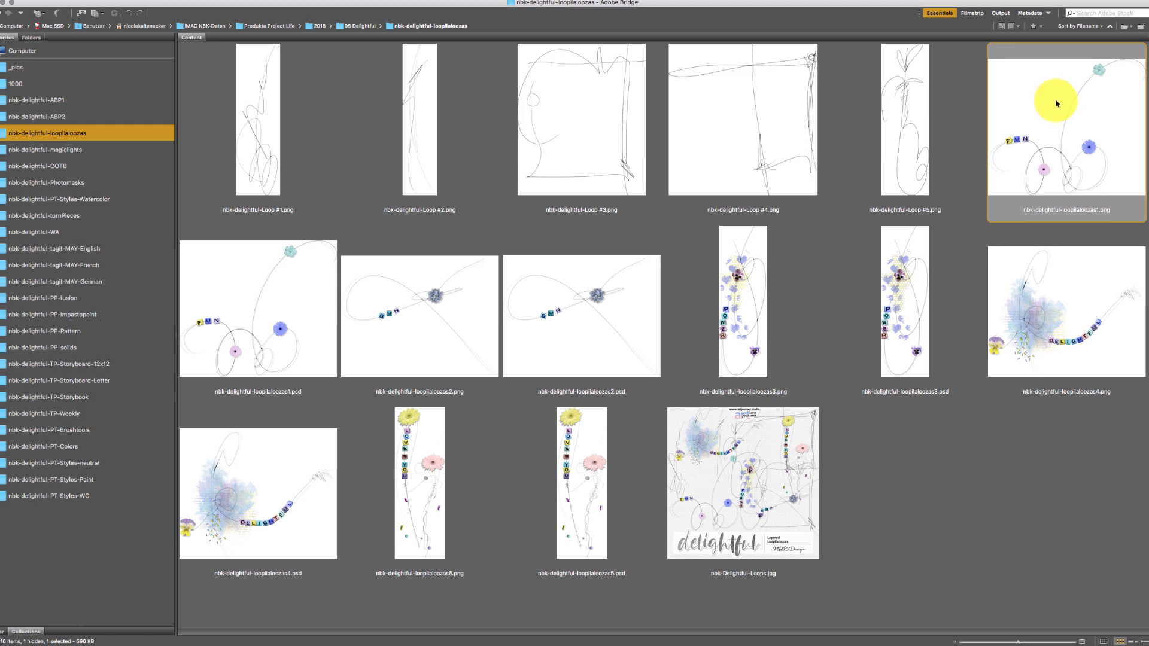
Step: Open nbk-delightful-loopilaloozas1.psd in Photoshop and shift its document window slightly
click(329, 330)
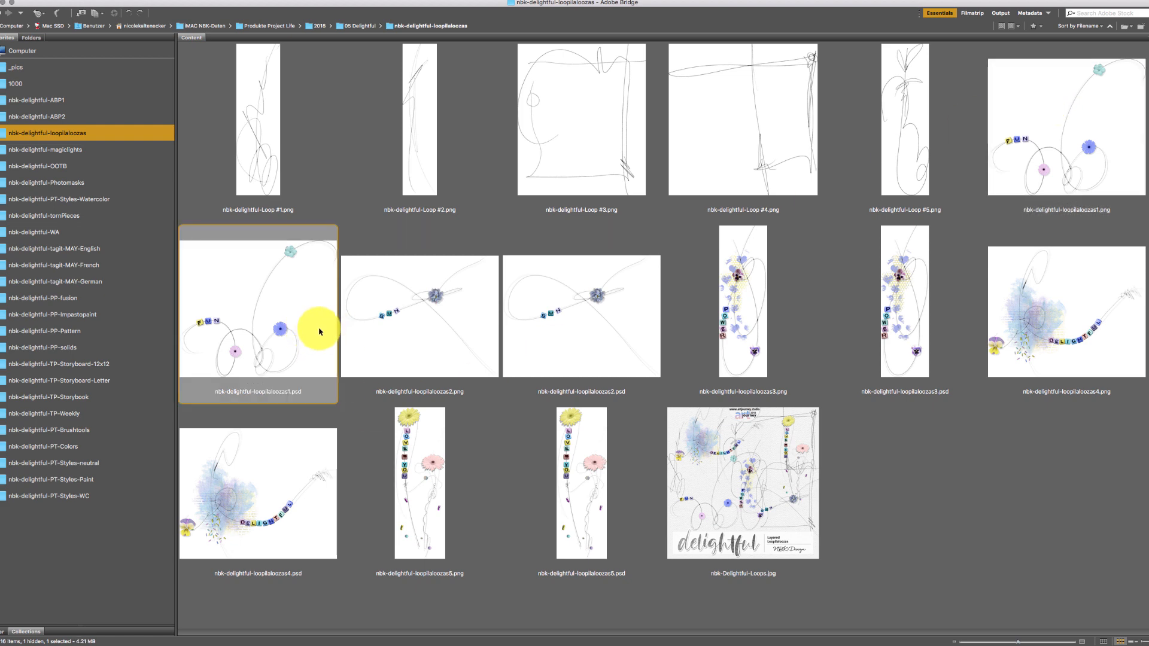
double_click(318, 331)
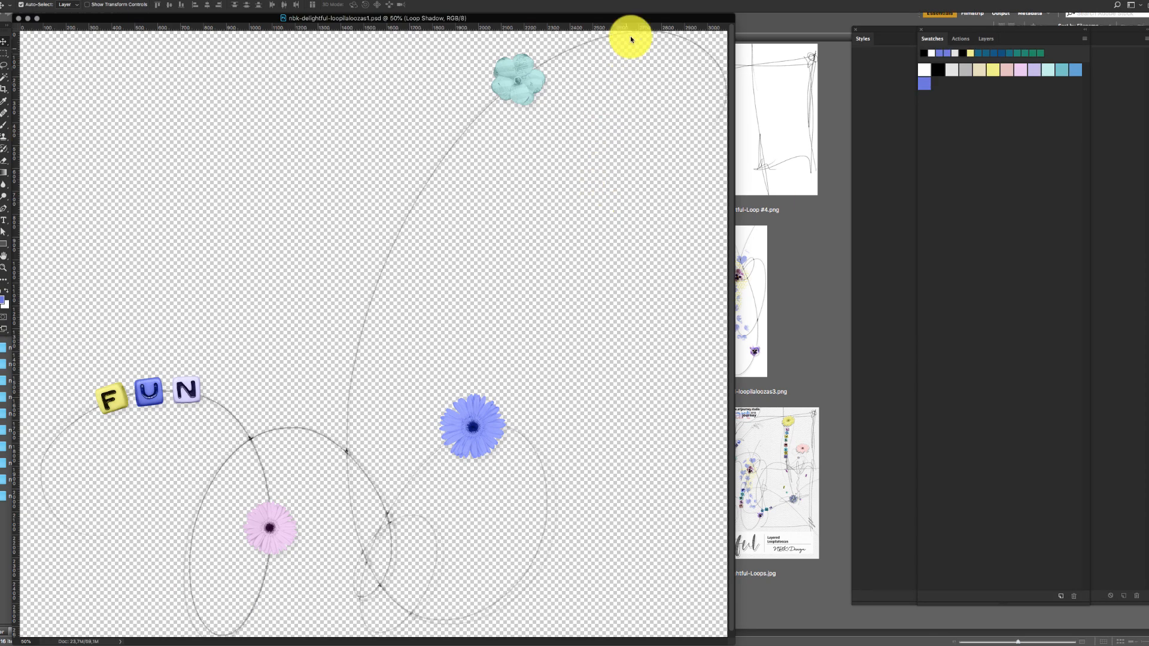
drag(634, 20, 647, 19)
click(898, 112)
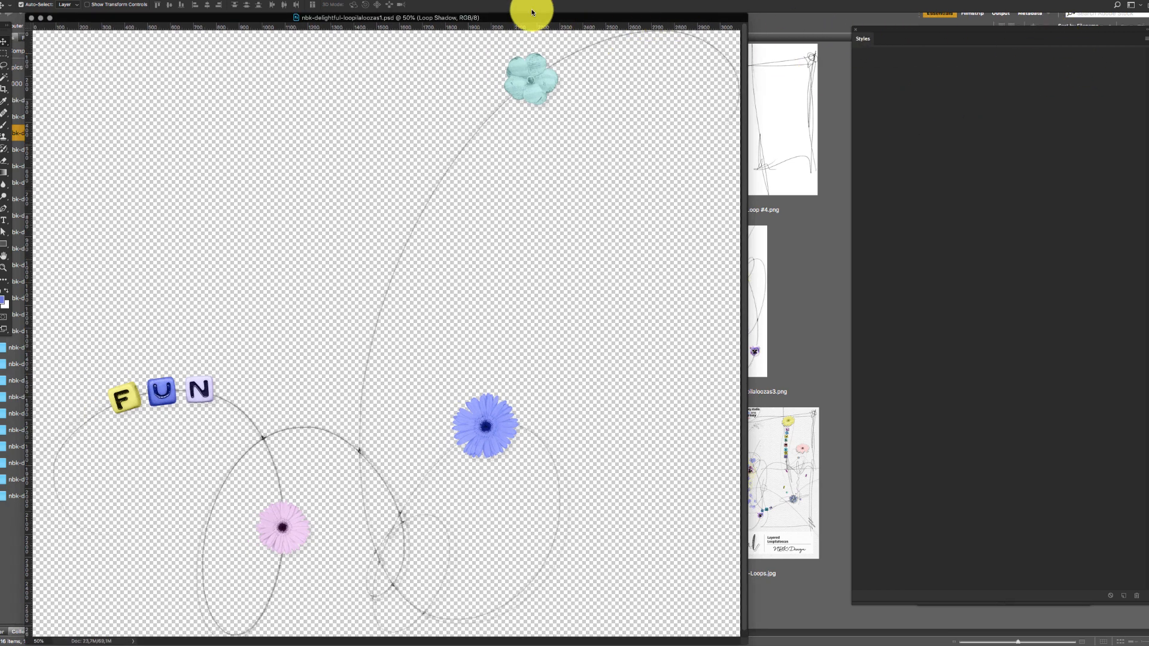
Step: Show the Layers panel and detach it from its group so it floats beside the document
key(super+alt+f)
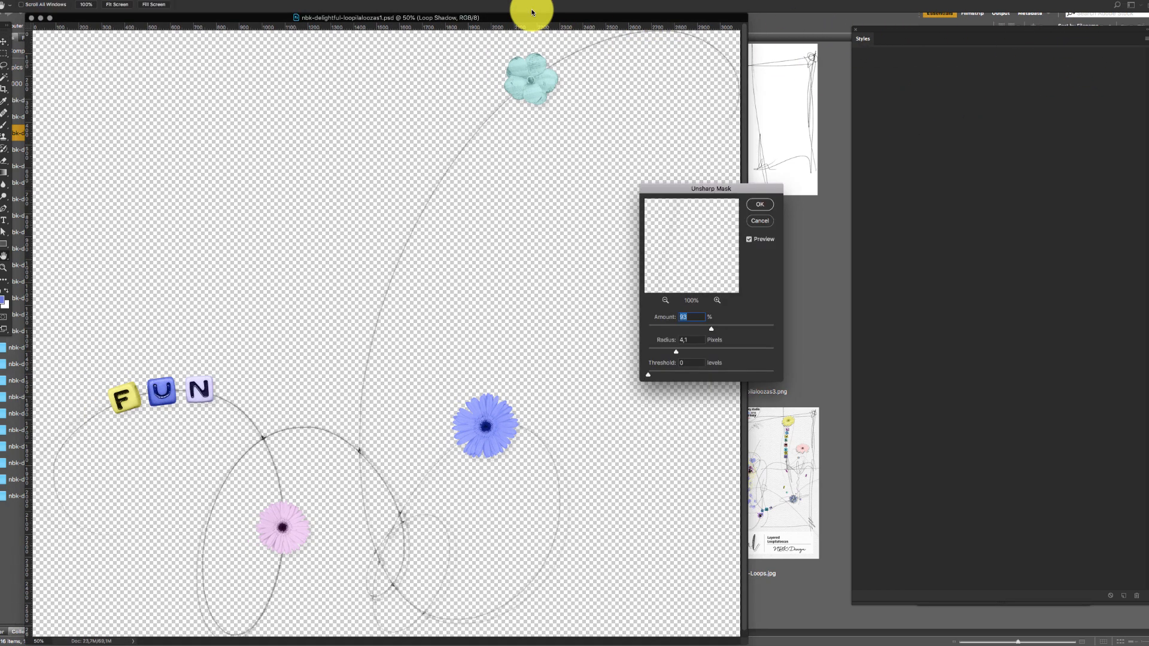
click(760, 219)
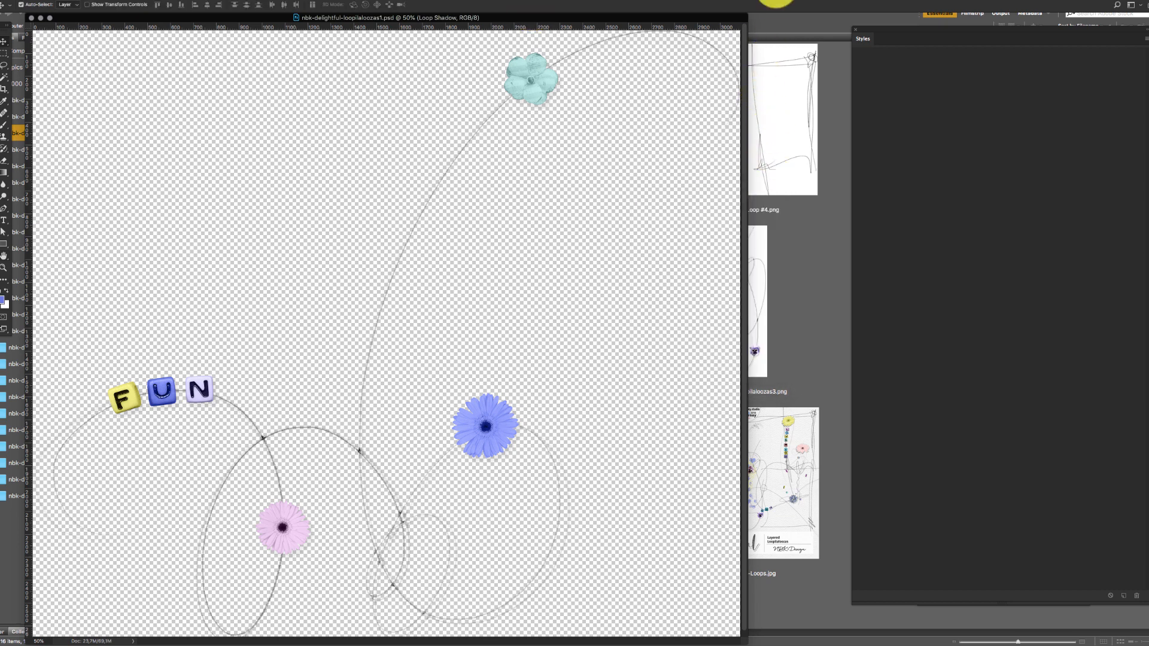
key(F7)
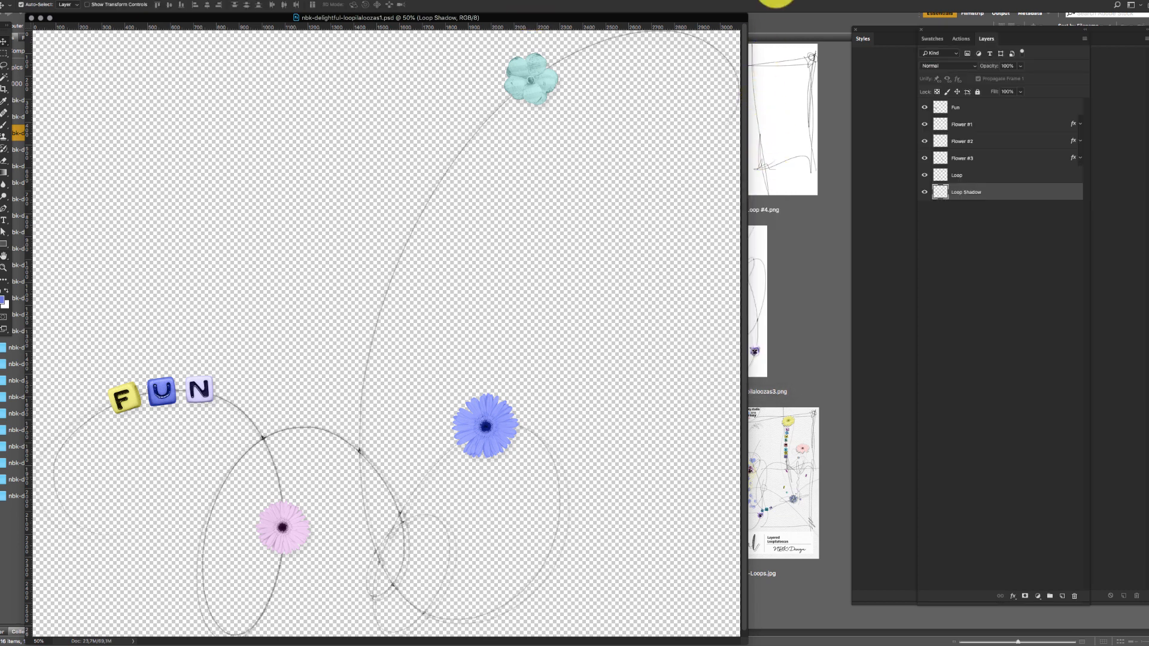
drag(988, 40, 803, 65)
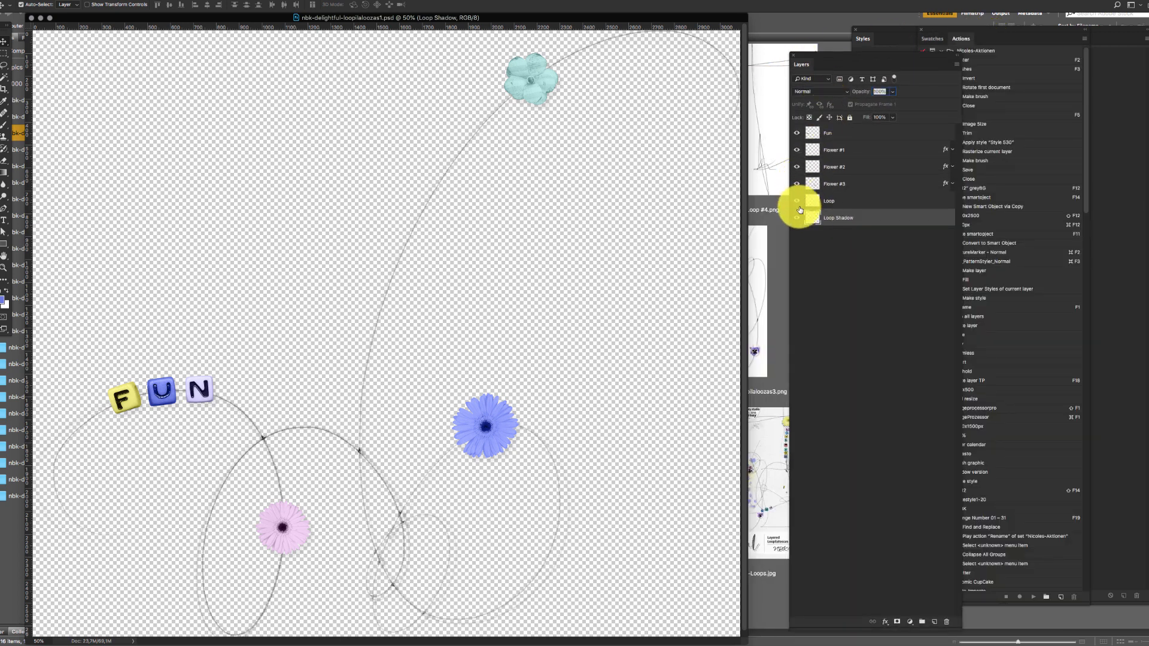
Step: Hide the layers to isolate the Loop Shadow, and show Loop, Flower #3, Flower #2, Flower #1 and Fun again one by one
drag(799, 150, 802, 198)
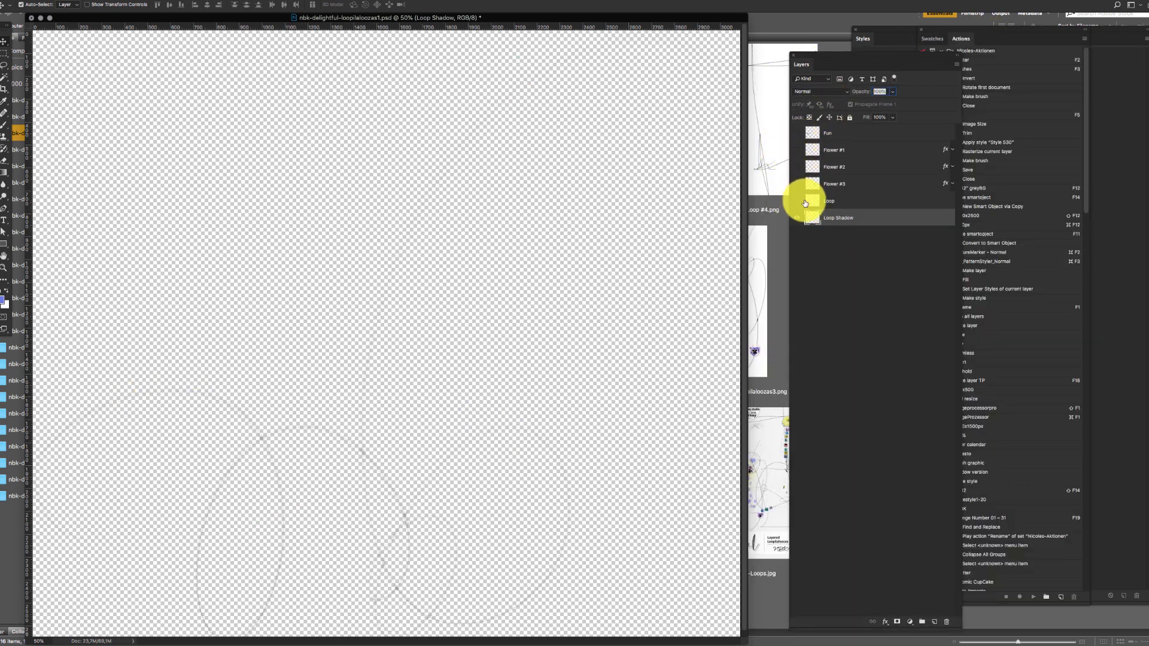
click(797, 184)
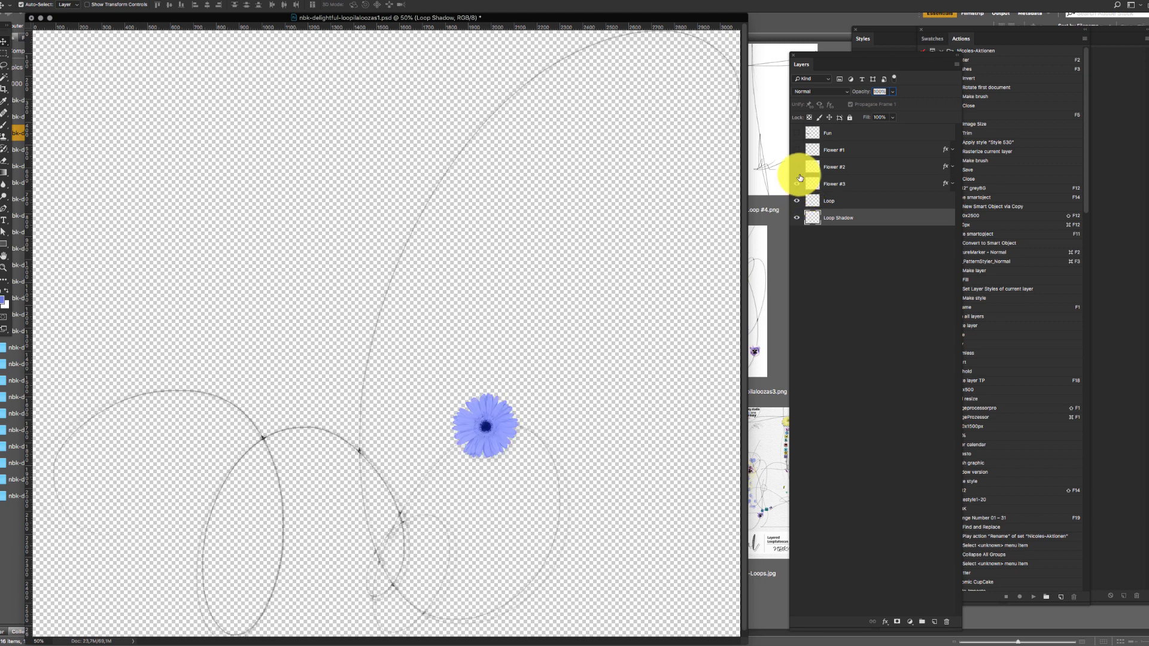
click(803, 167)
click(798, 150)
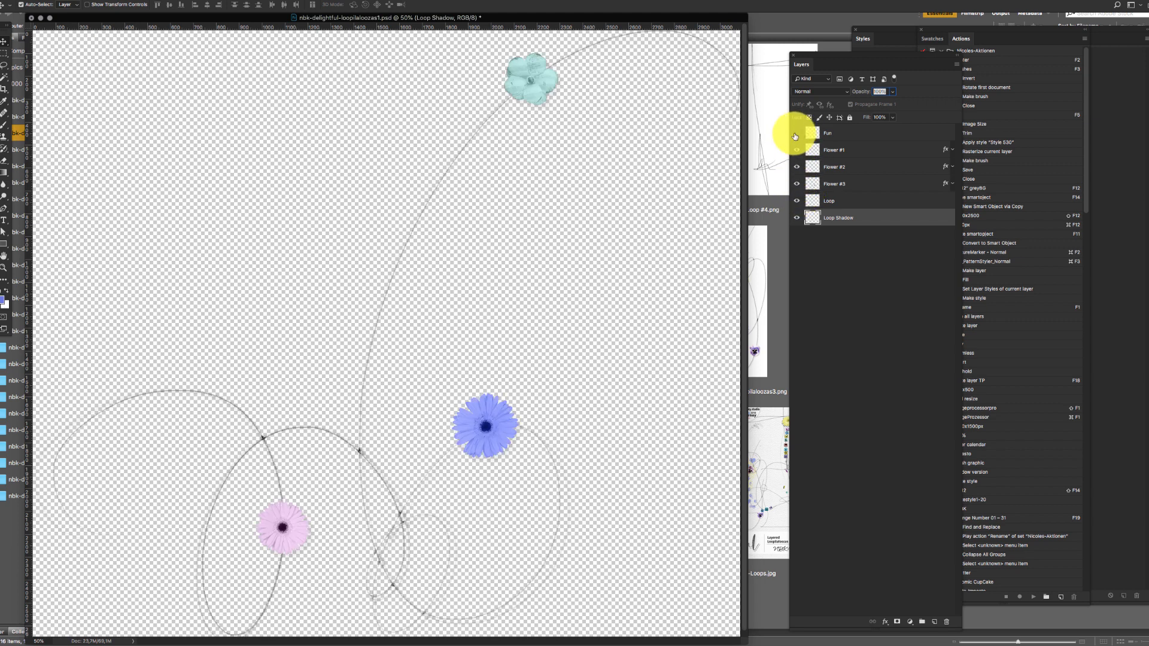
click(796, 133)
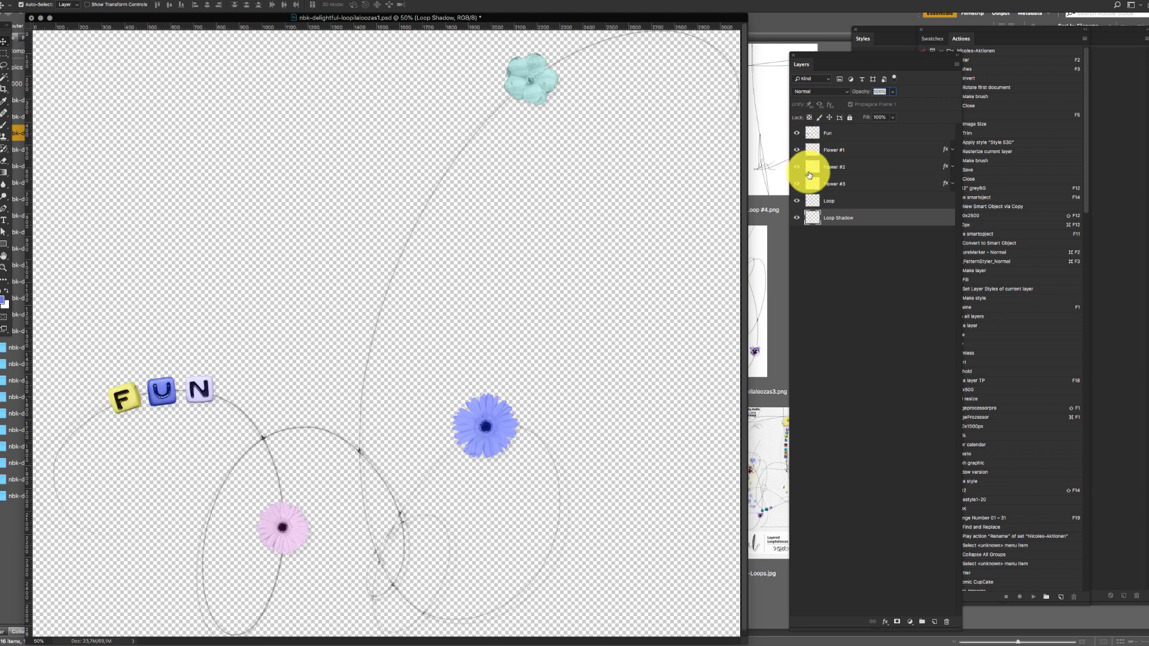
Step: Select the Fun letter-bead layer and toggle its visibility off and back on
click(205, 385)
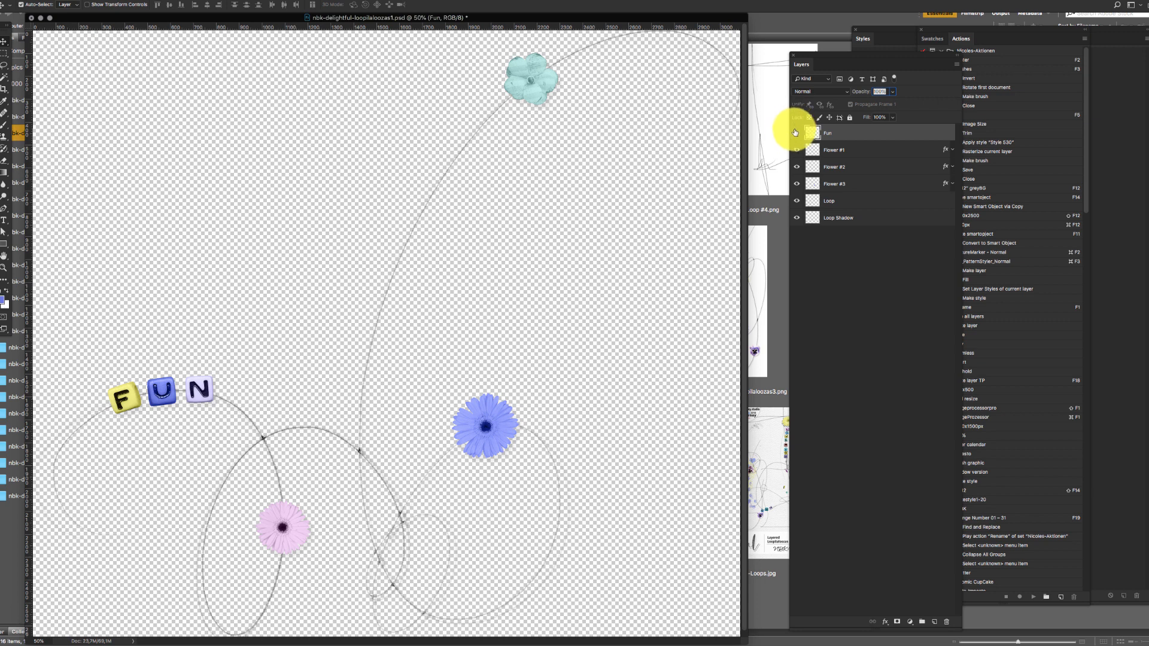
click(796, 133)
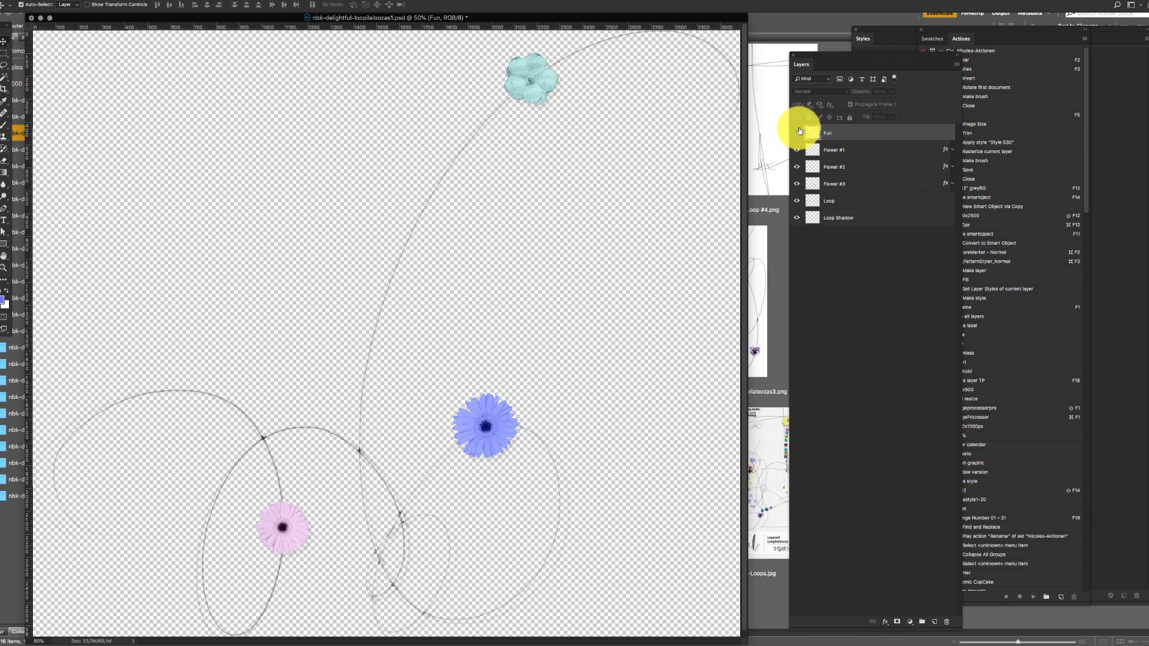
click(797, 133)
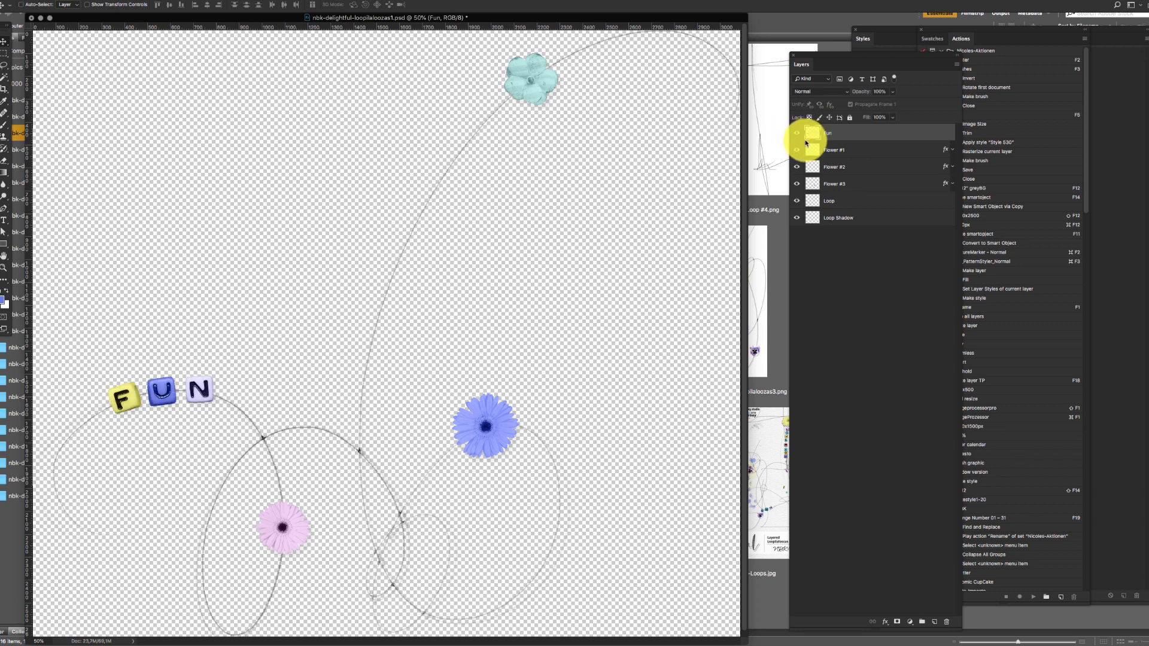
Step: Close the nbk-delightful-loopilaloozas1.psd document and return to the file thumbnails in Bridge
key(super+w)
click(543, 198)
click(667, 239)
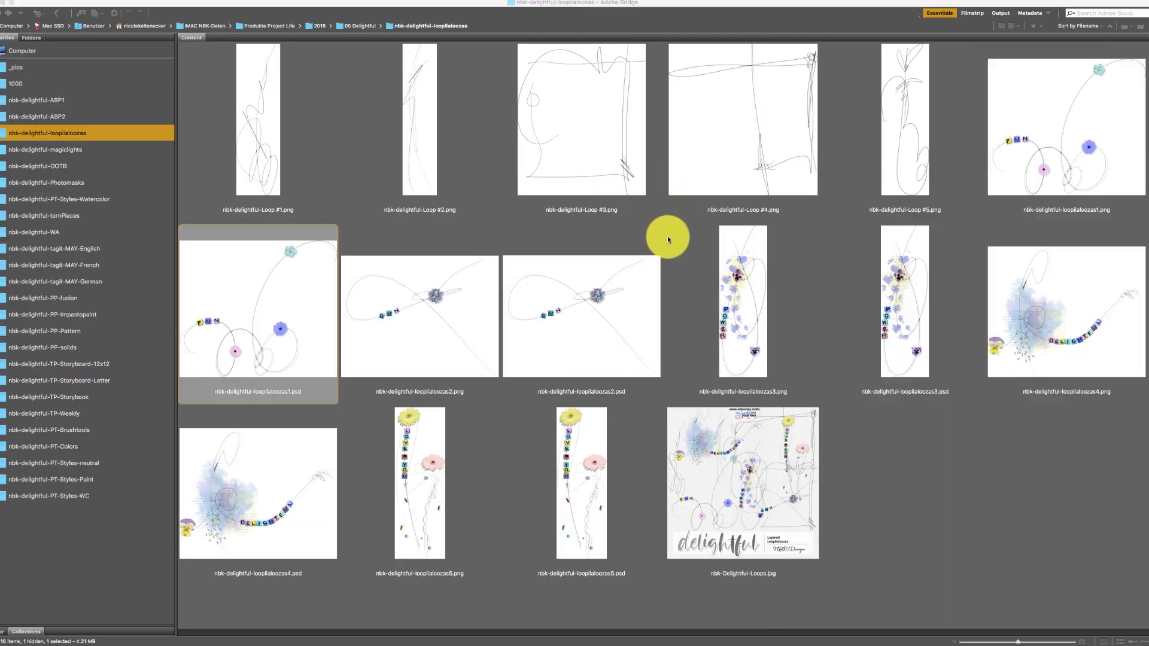
Step: Examine nbk-delightful-loopilaloozas1.png in a full-screen preview and leave the preview
click(497, 336)
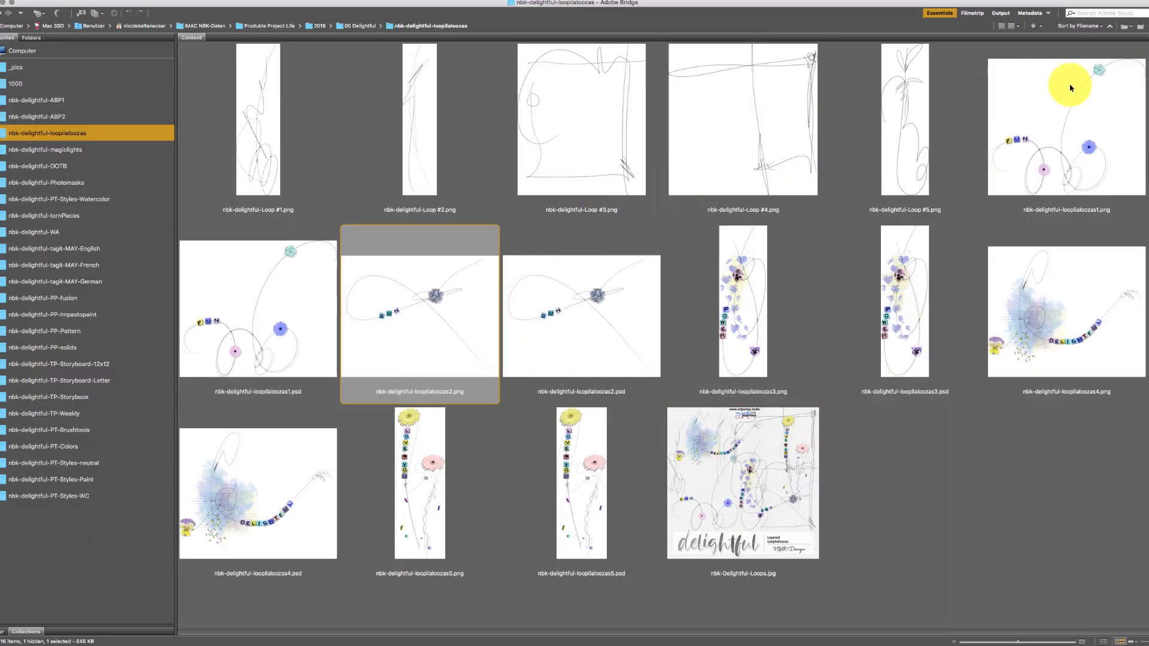
click(1090, 100)
key(space)
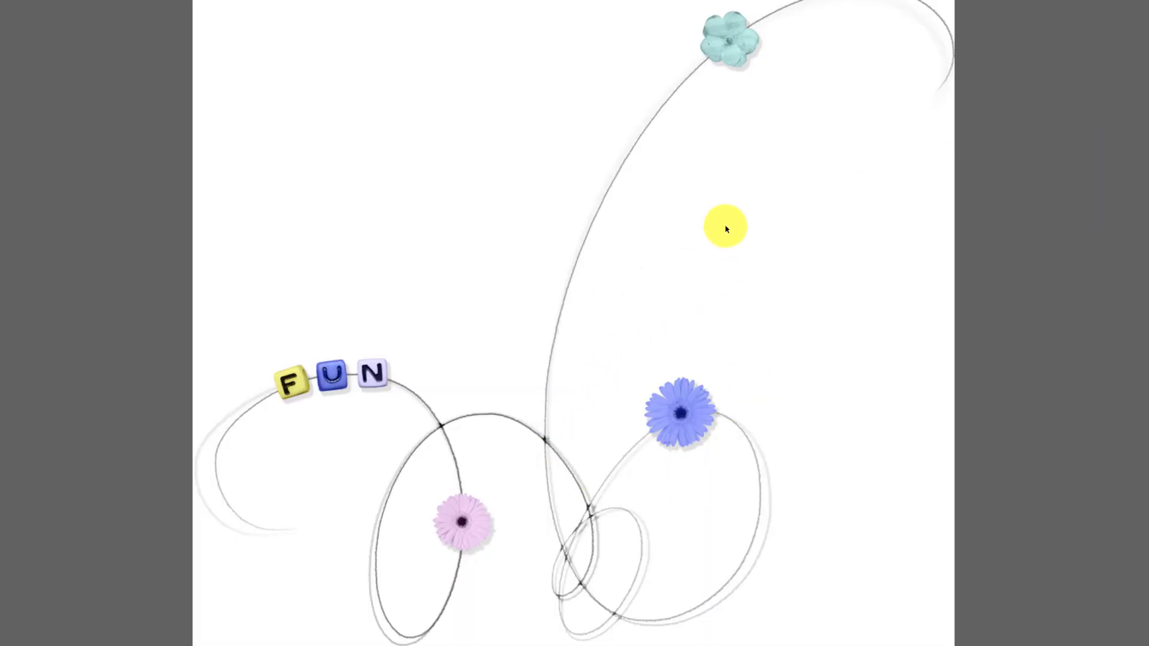
key(space)
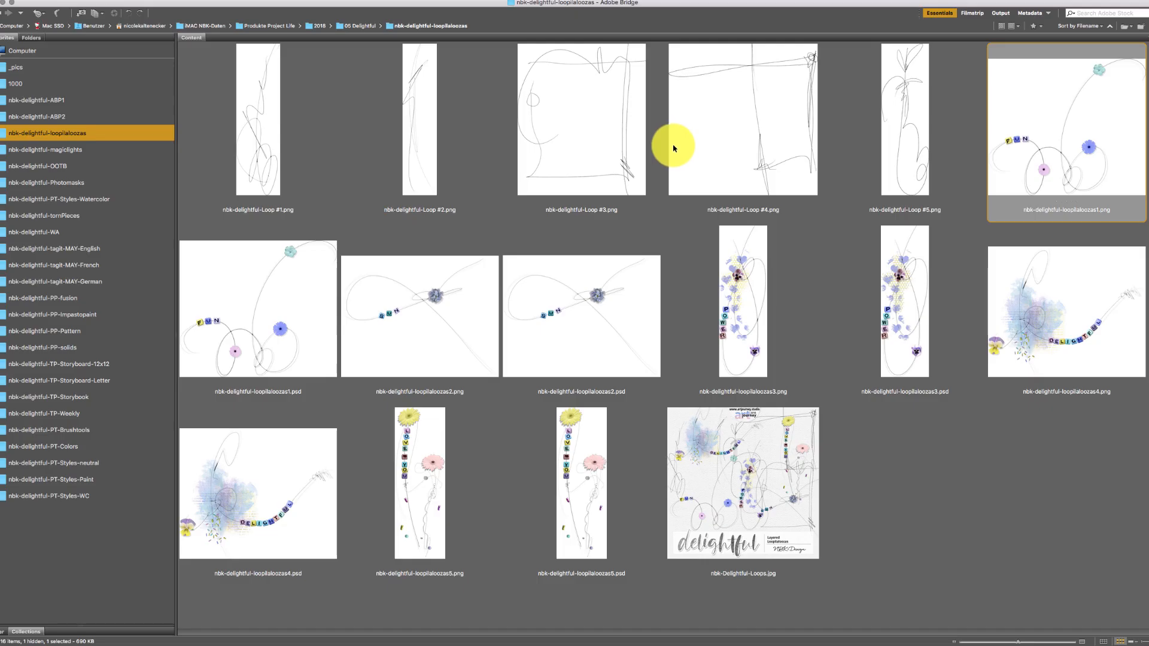
Step: Examine nbk-delightful-loopilaloozas2.png in a full-screen preview and leave the preview
click(682, 282)
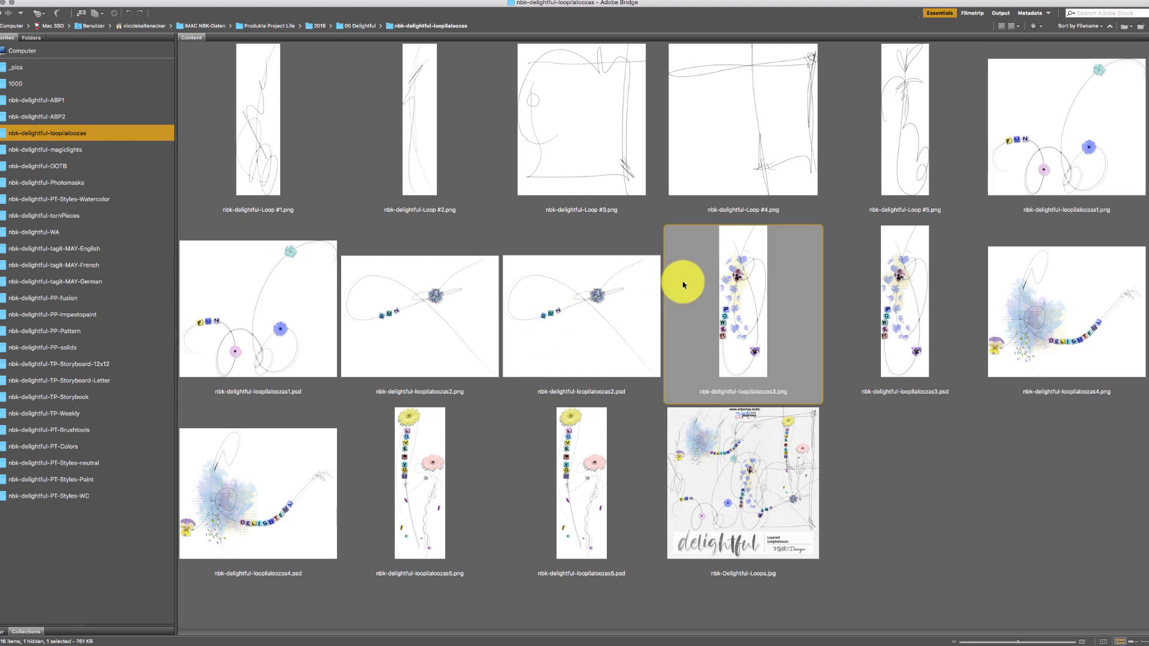
click(599, 324)
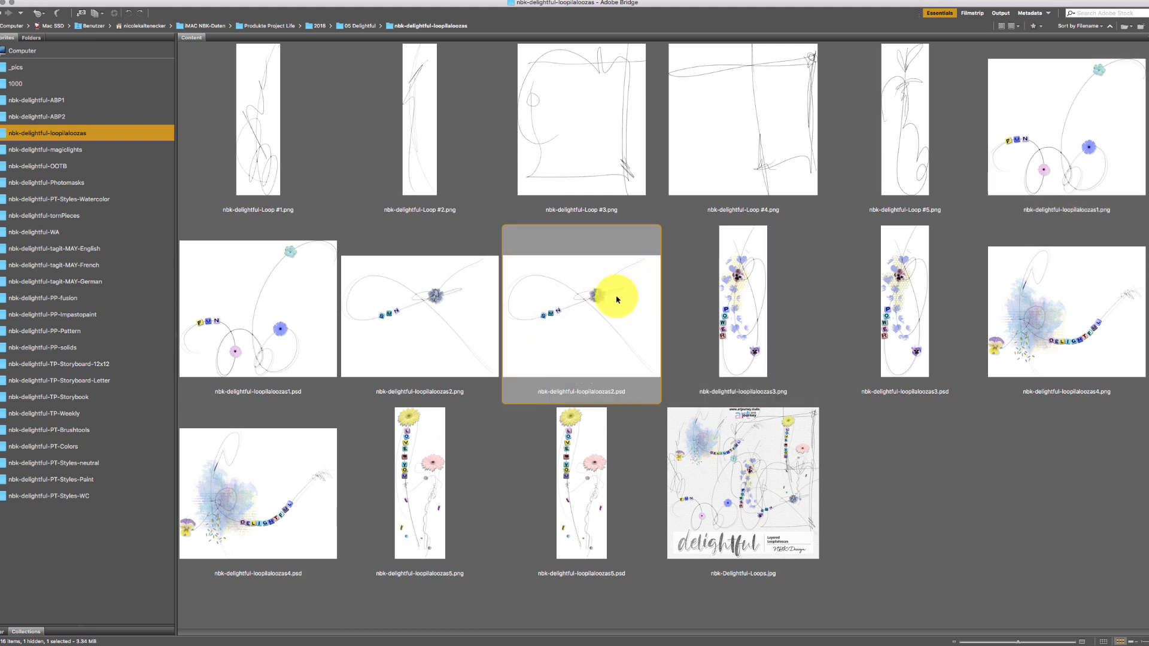
click(457, 313)
key(space)
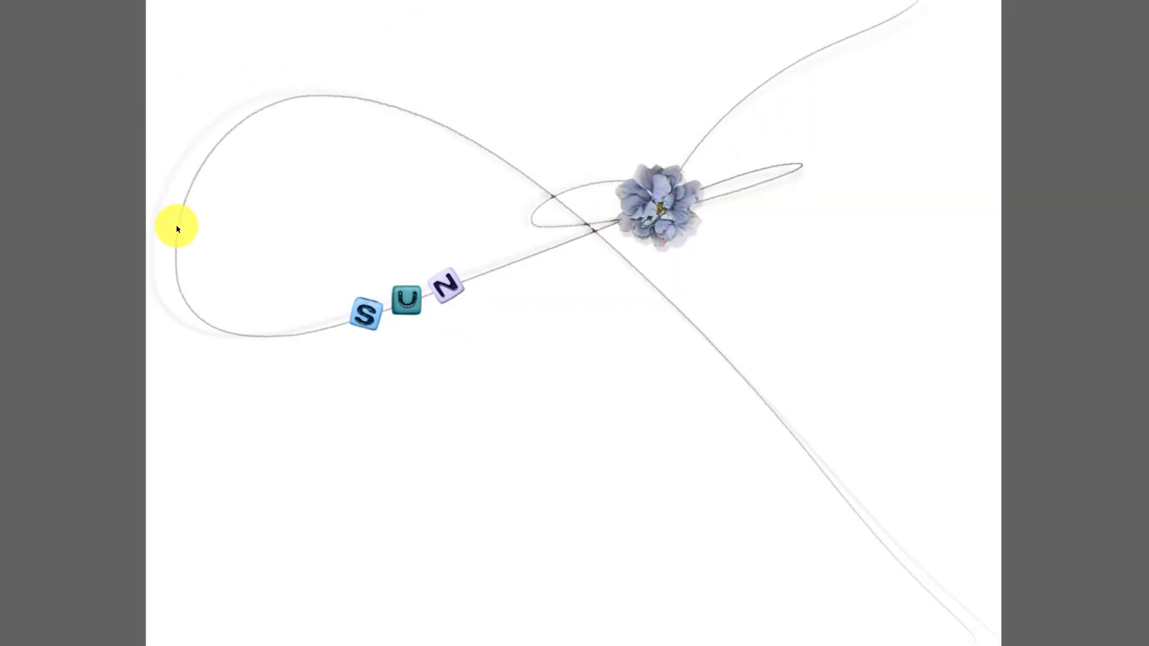
key(space)
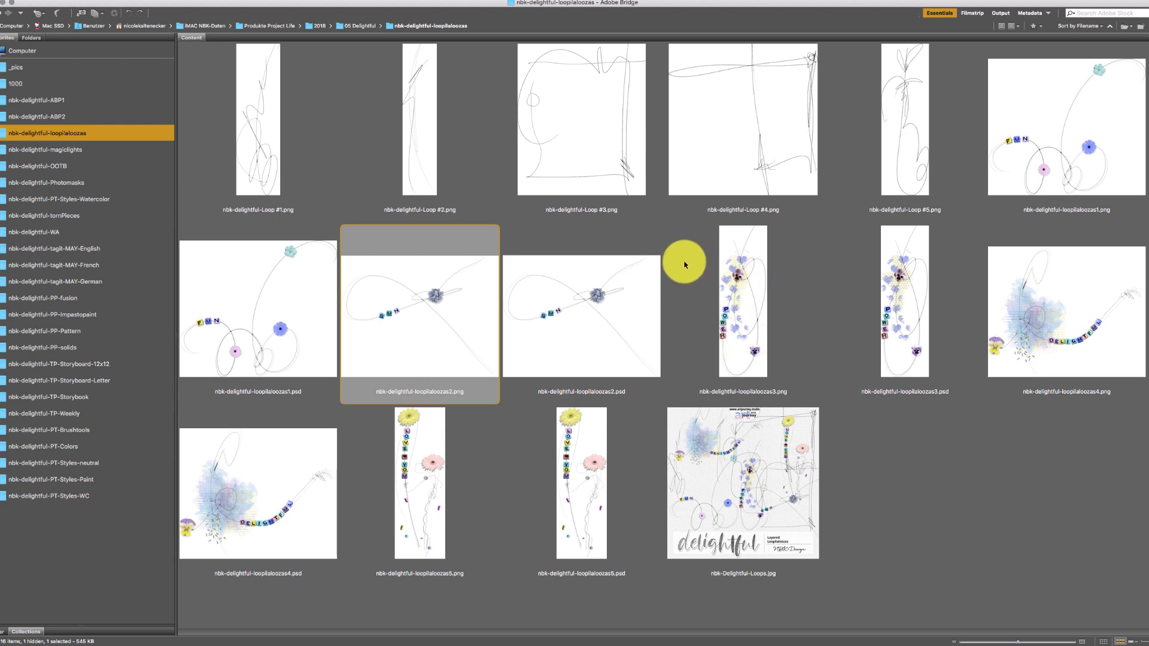
Step: Examine nbk-delightful-loopilaloozas2.psd in a full-screen preview and leave the preview
click(625, 264)
key(space)
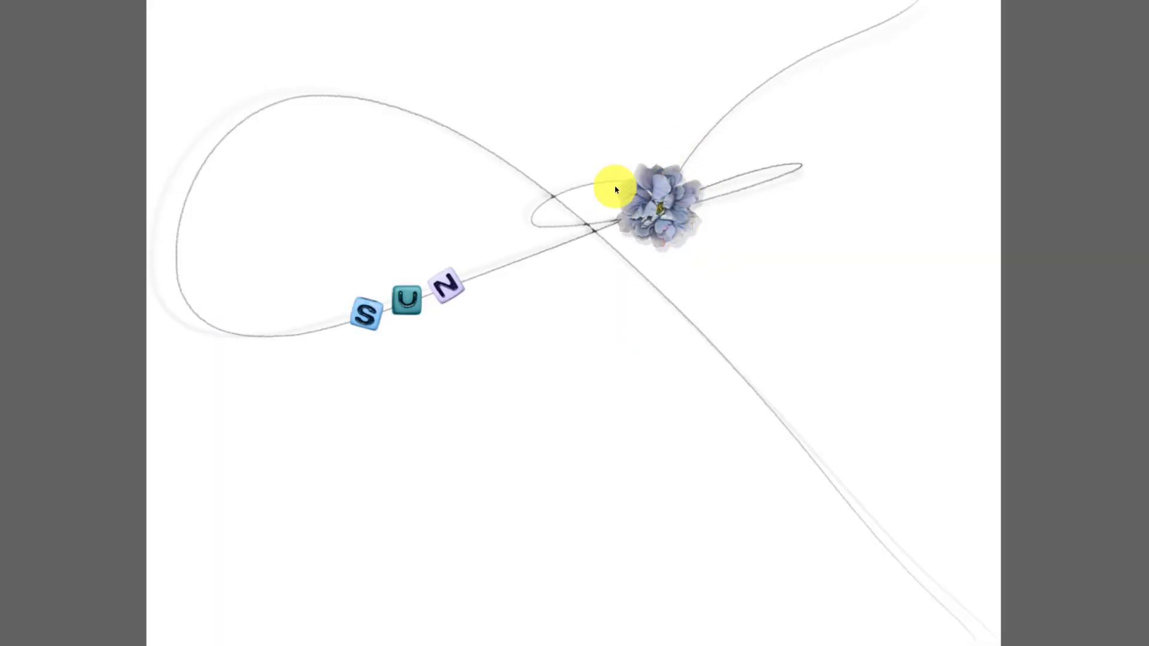
key(space)
Step: Examine nbk-delightful-loopilaloozas3.png in a full-screen preview and leave the preview
click(769, 256)
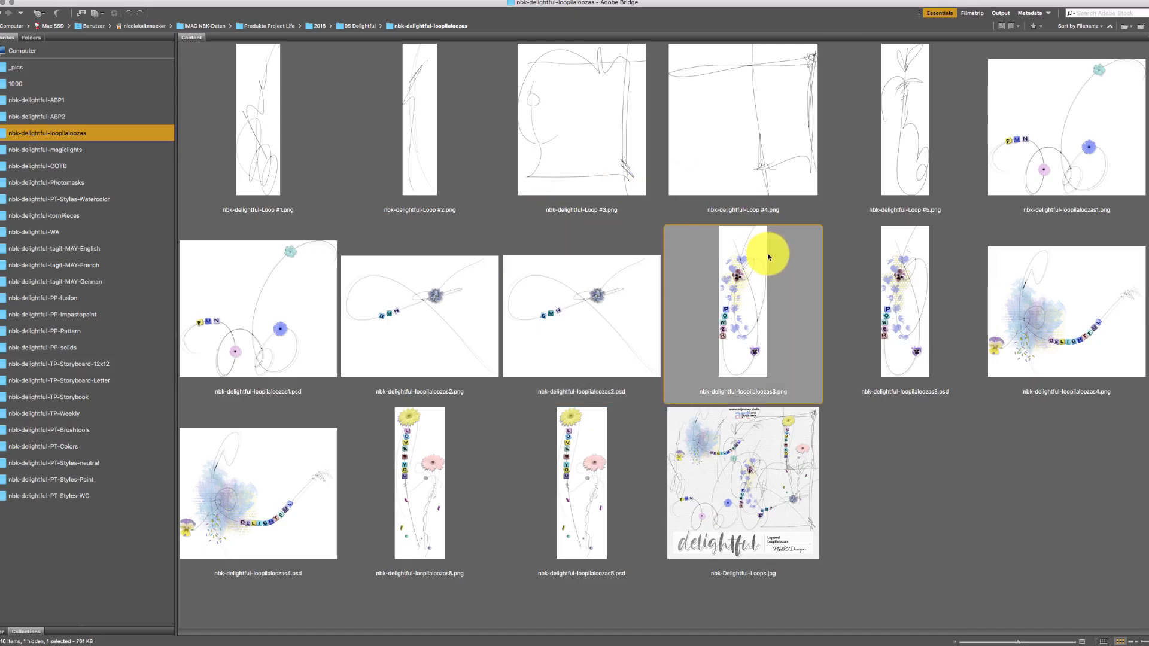
click(898, 263)
click(742, 267)
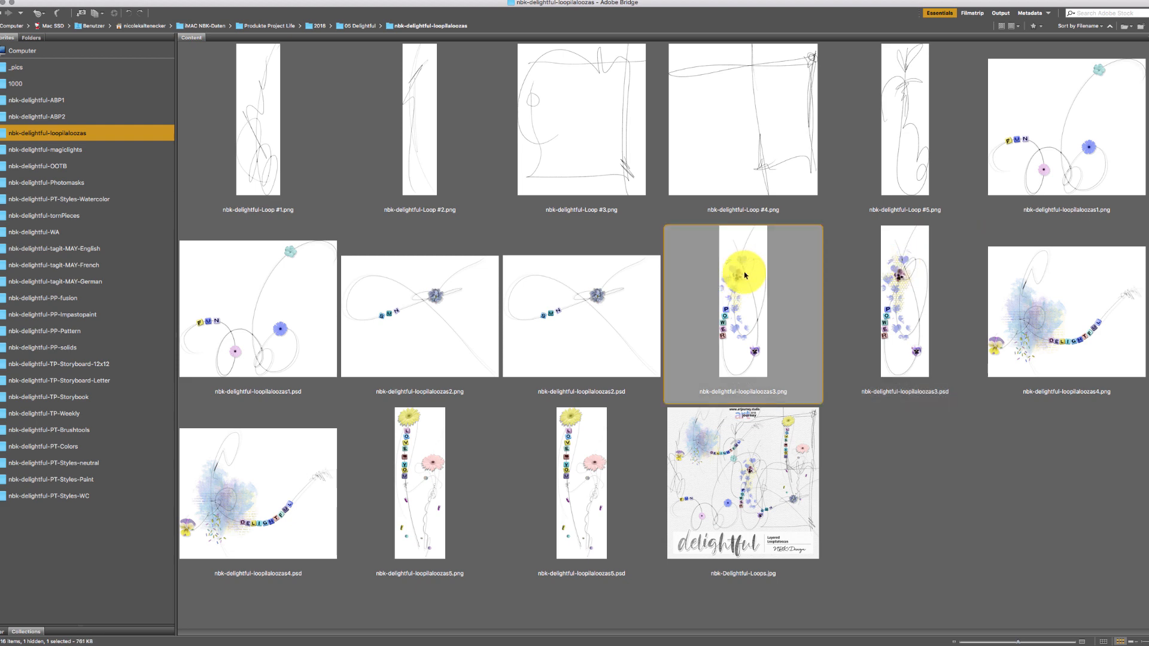
key(space)
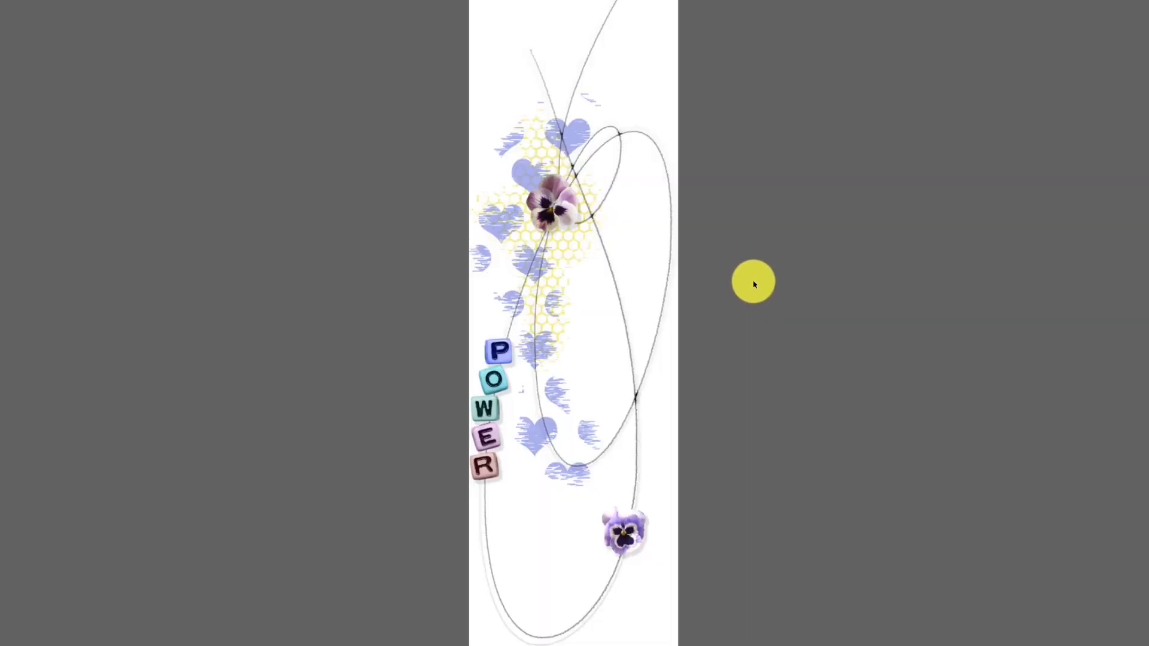
key(space)
Step: Examine nbk-delightful-loopilaloozas4.png in a full-screen preview and leave the preview
click(1054, 320)
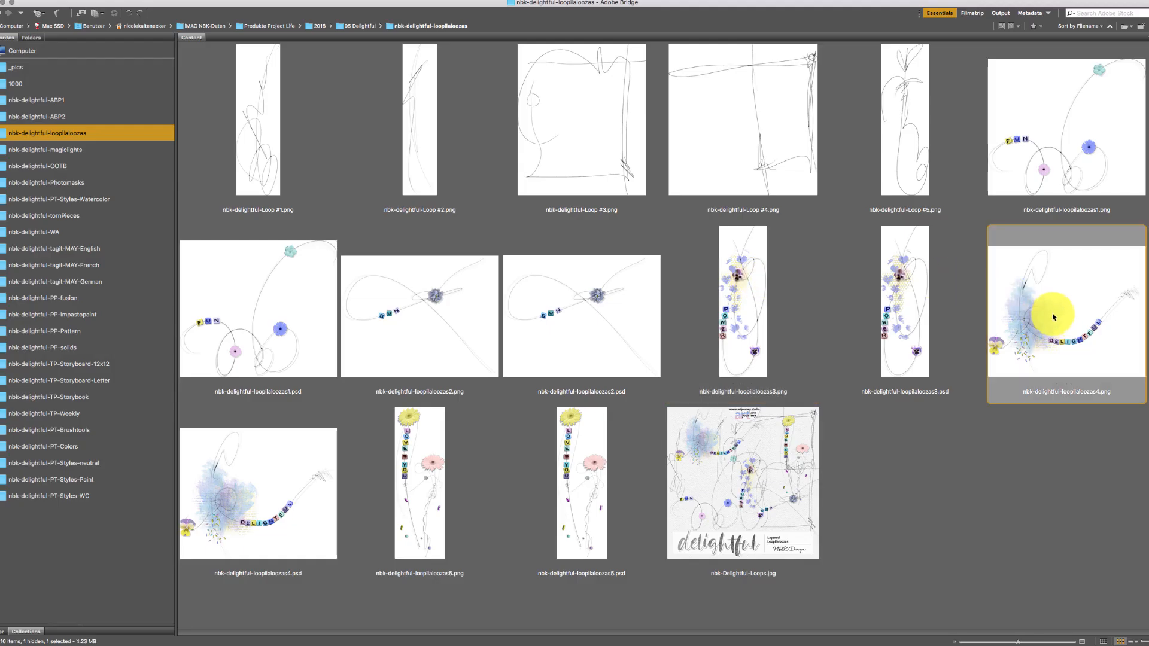
key(space)
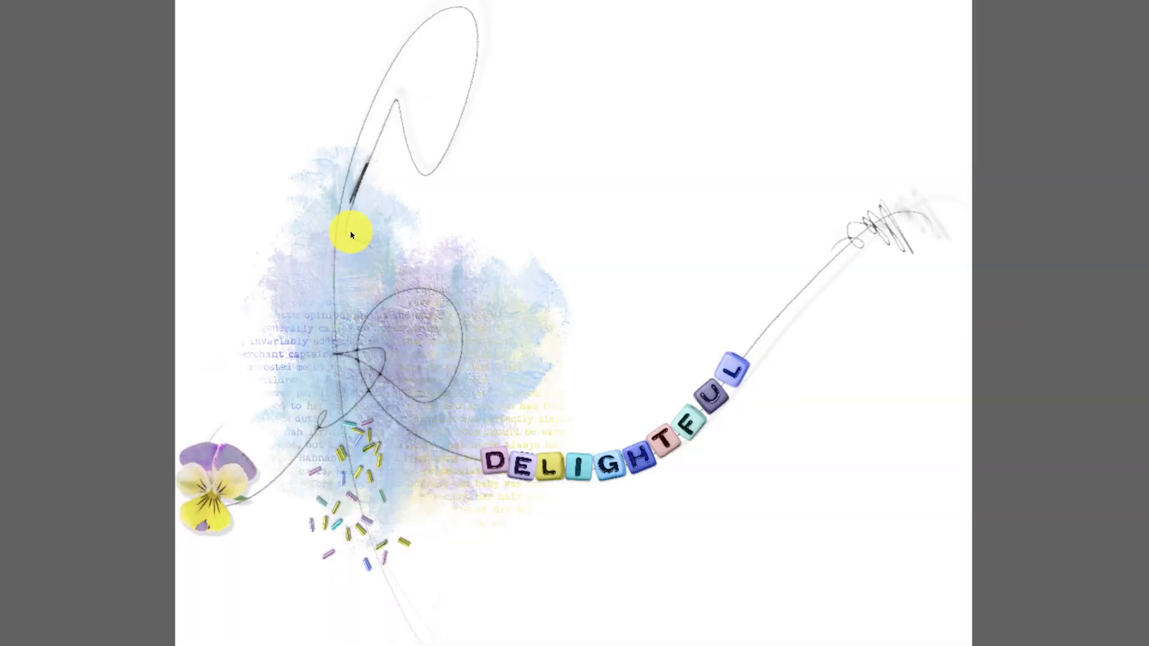
key(space)
Step: Open nbk-delightful-loopilaloozas4.psd in Photoshop and bring the Layers panel to the front
click(257, 542)
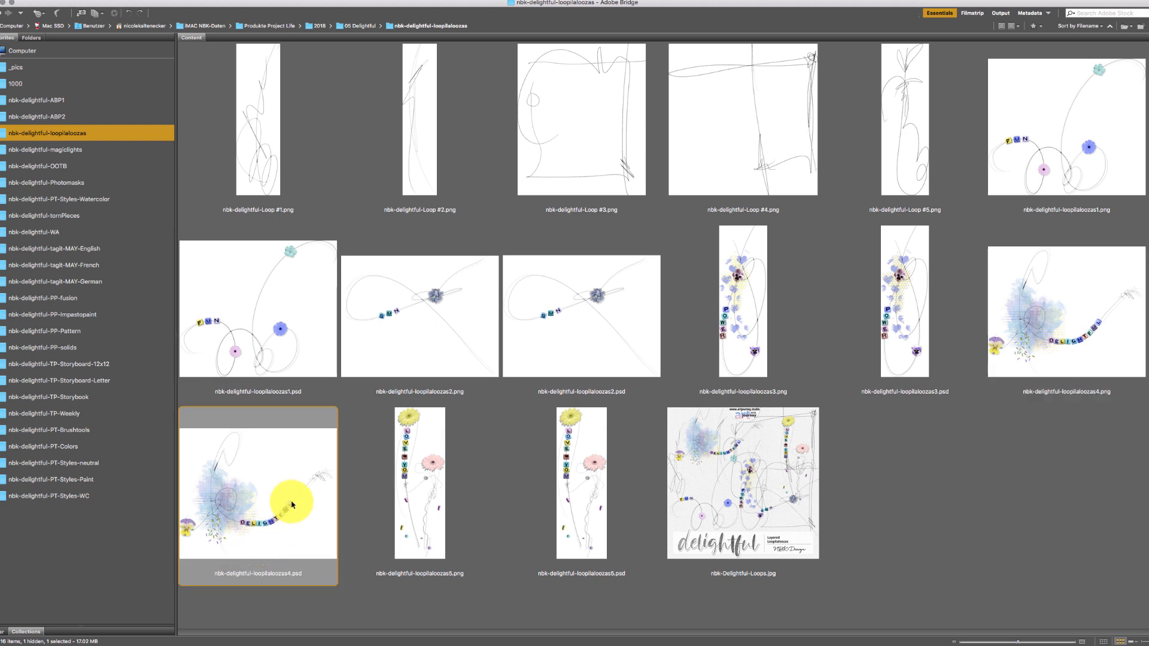
double_click(292, 504)
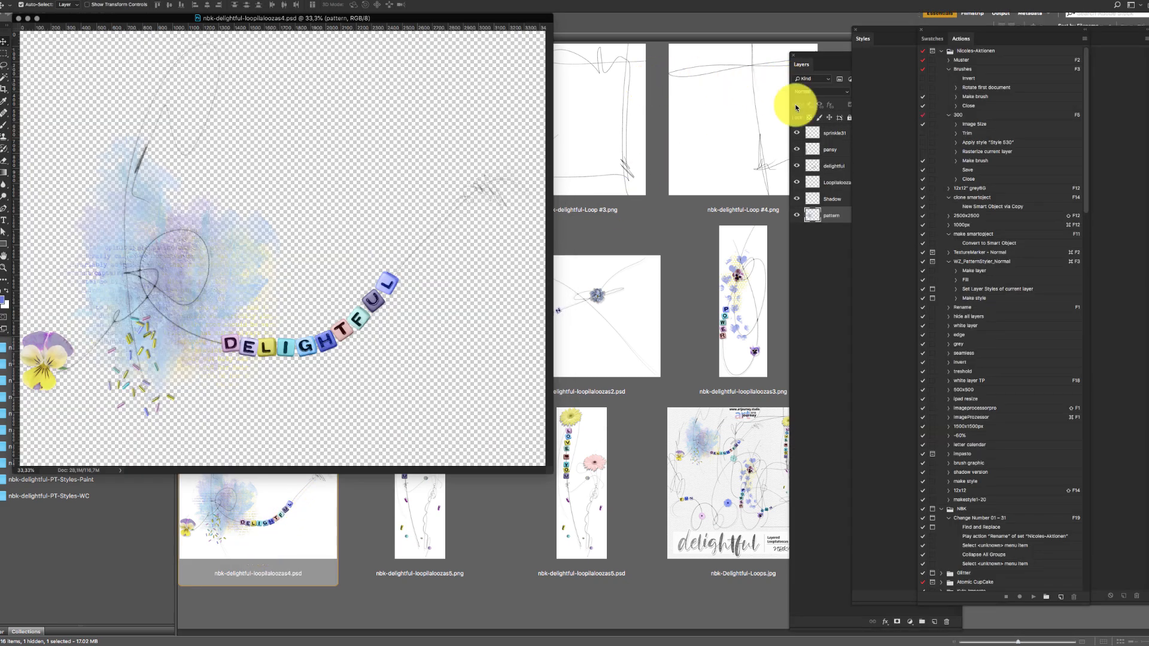
click(831, 263)
Step: Hide the pattern and delightful layers and move the document window closer to the Layers panel
click(799, 216)
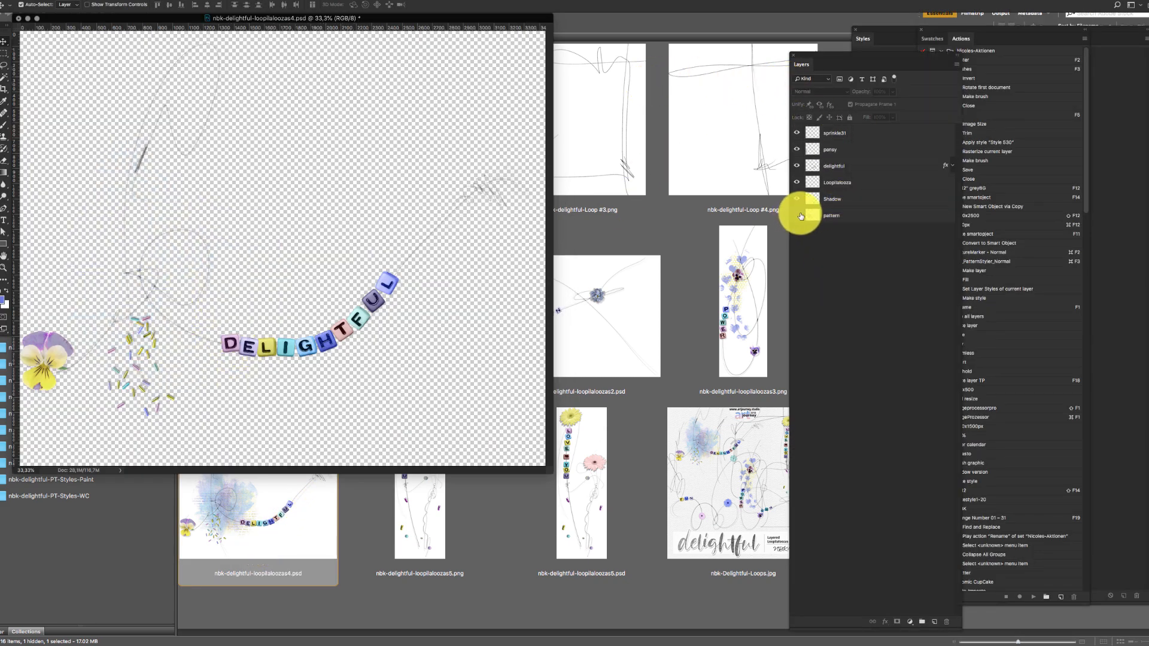
drag(526, 18, 684, 45)
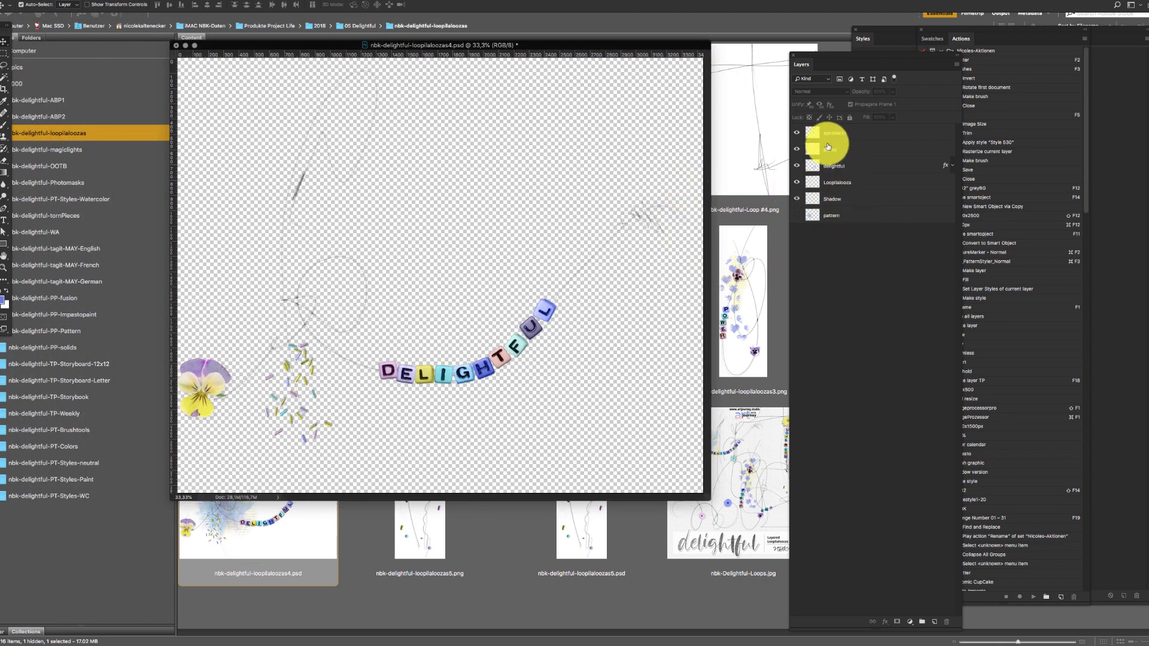
click(800, 167)
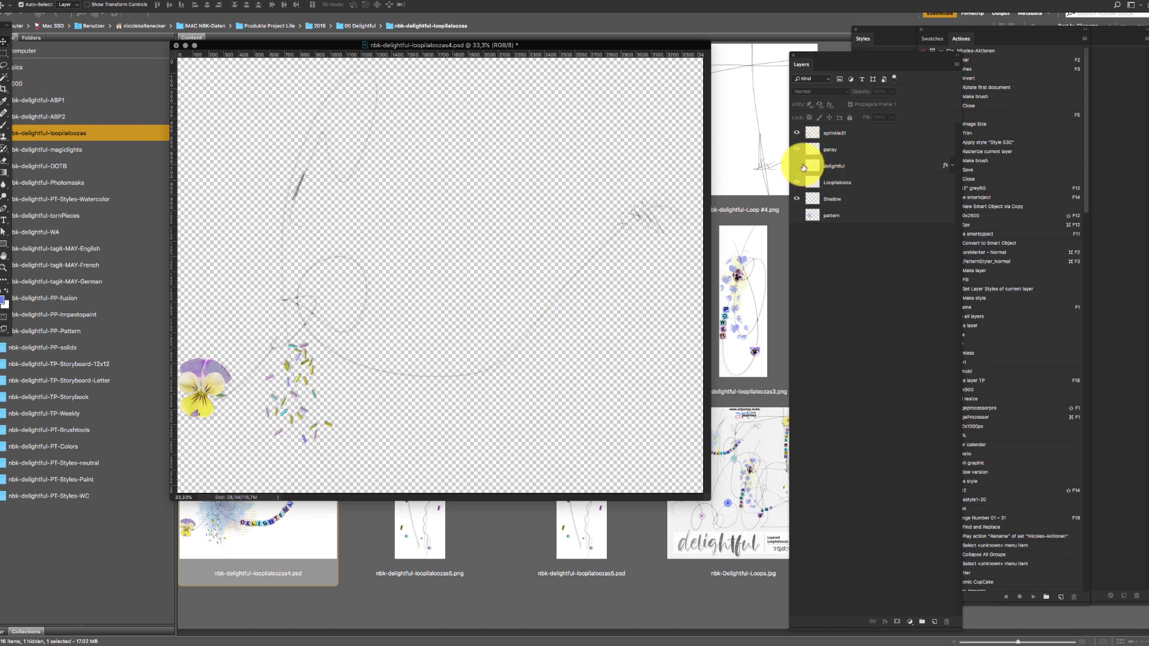
Step: Open nbk-delightful-loopilaloozas3.psd from Bridge and copy its Power layer into the nbk-delightful-loopilaloozas4.psd document
click(711, 142)
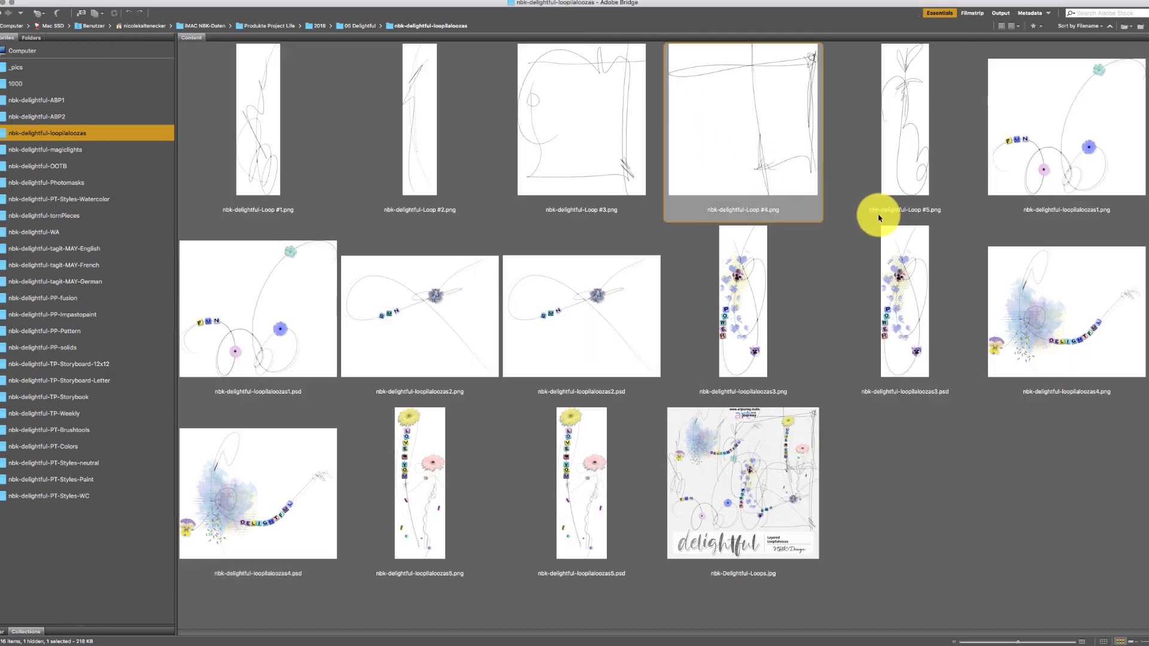
double_click(899, 301)
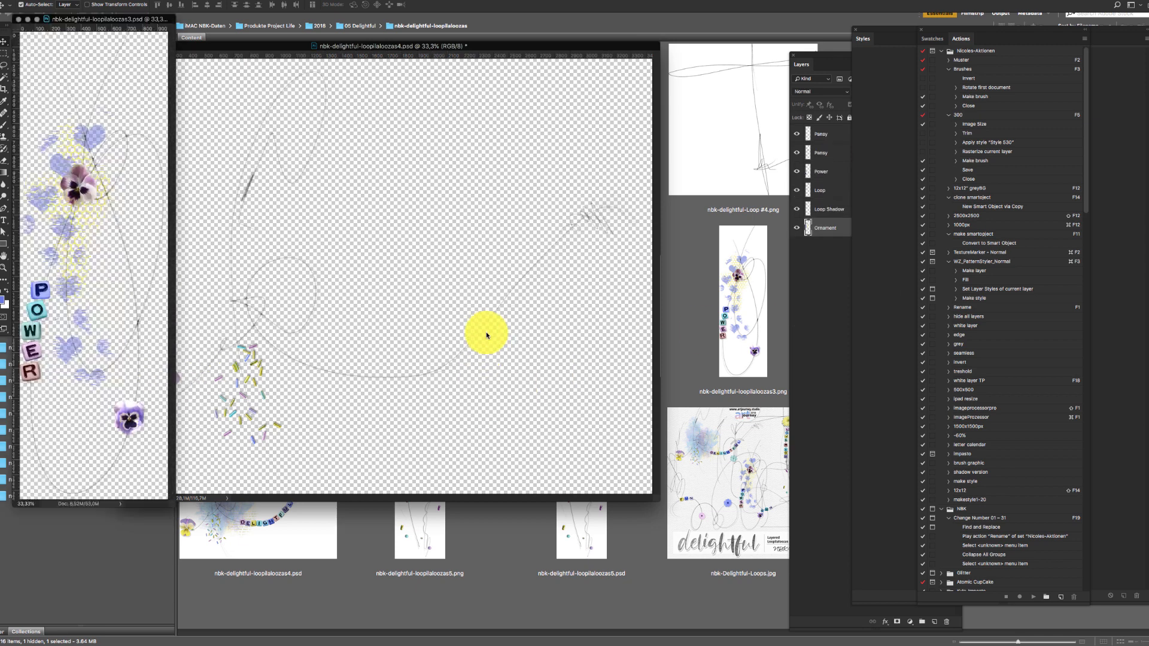
click(44, 291)
drag(43, 291, 256, 157)
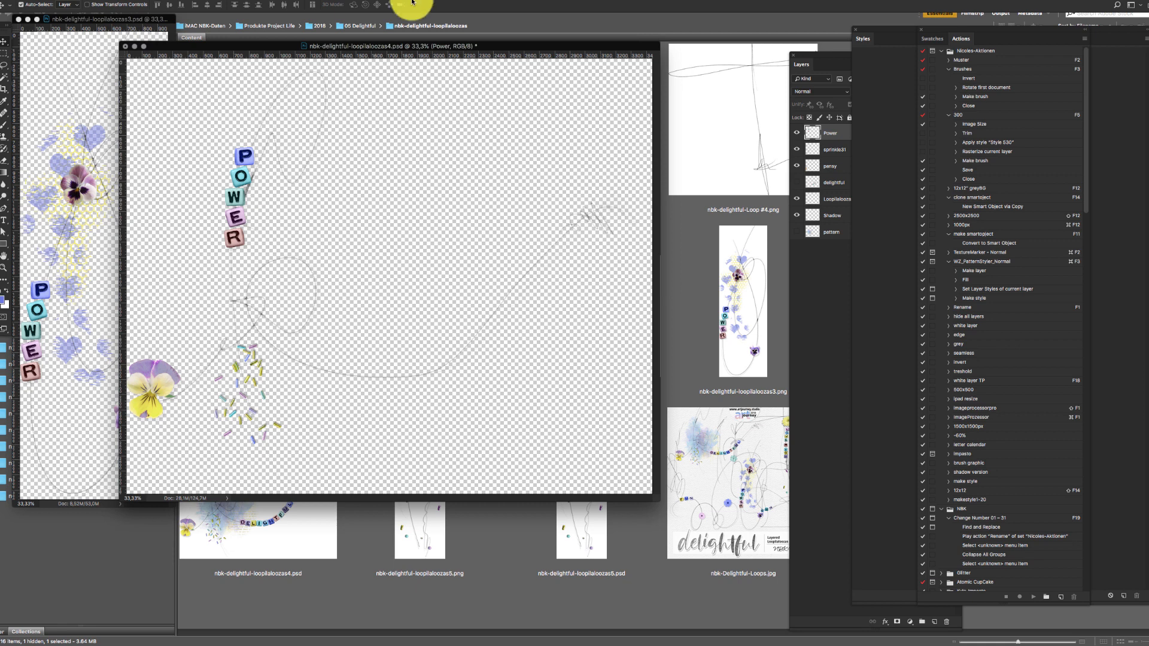
drag(413, 44, 500, 47)
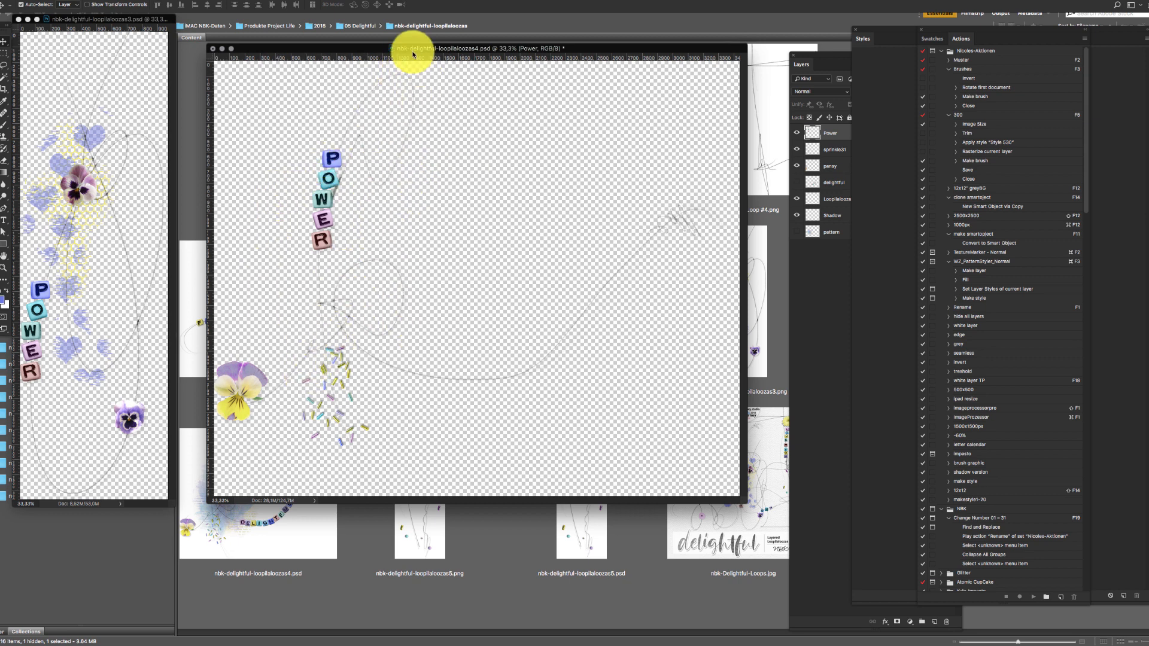
drag(388, 46, 377, 43)
Step: Close both loopilaloozas documents, discarding the changes to nbk-delightful-loopilaloozas4.psd, and return to Bridge with no file selected
key(super+w)
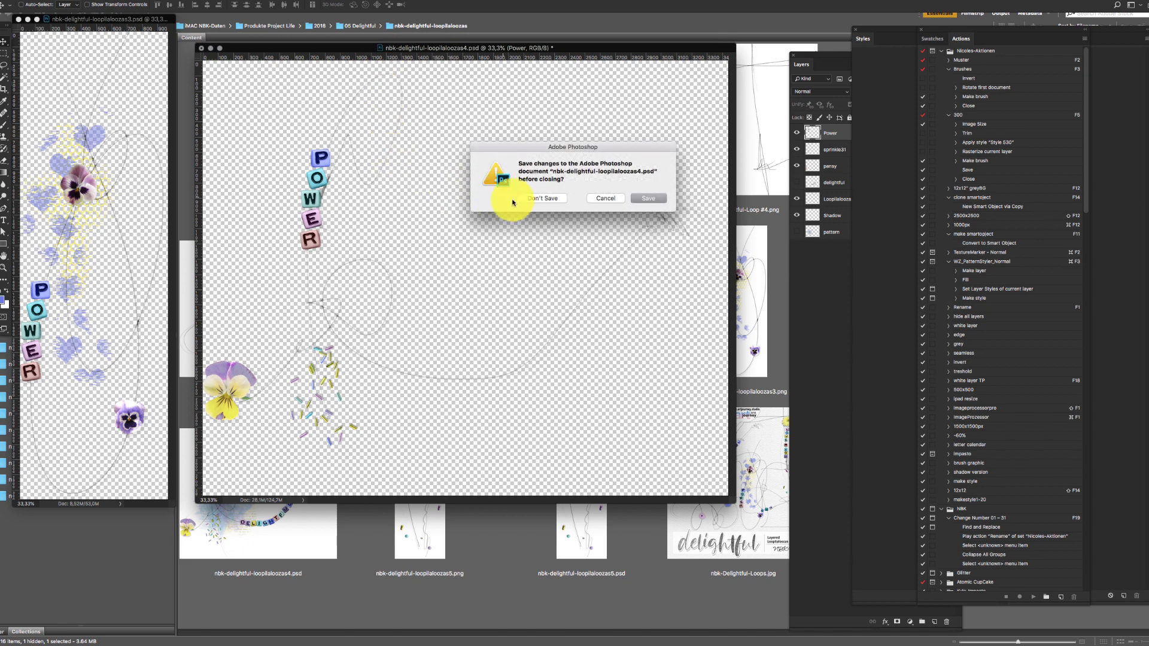
click(521, 201)
key(super+w)
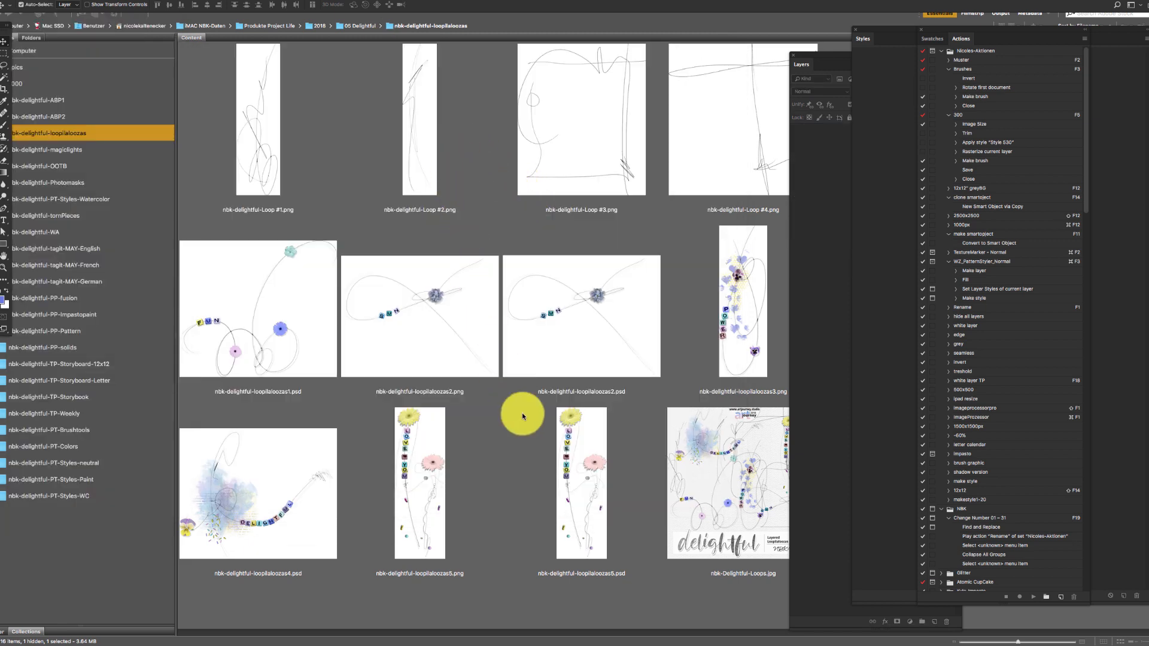
click(519, 413)
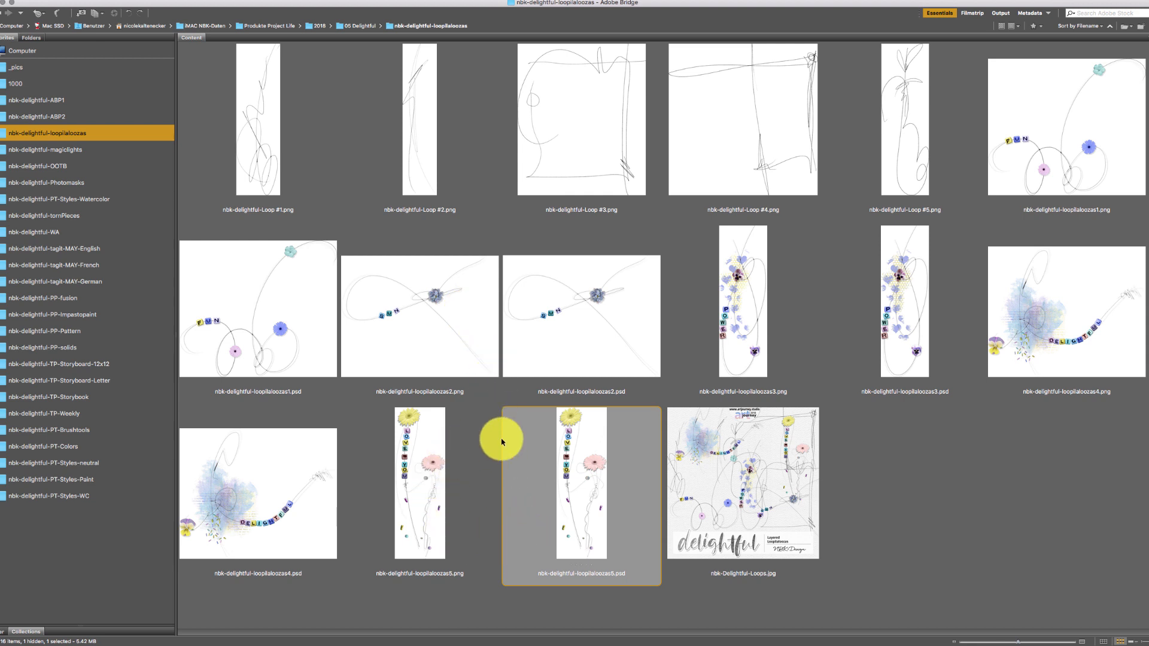
click(982, 133)
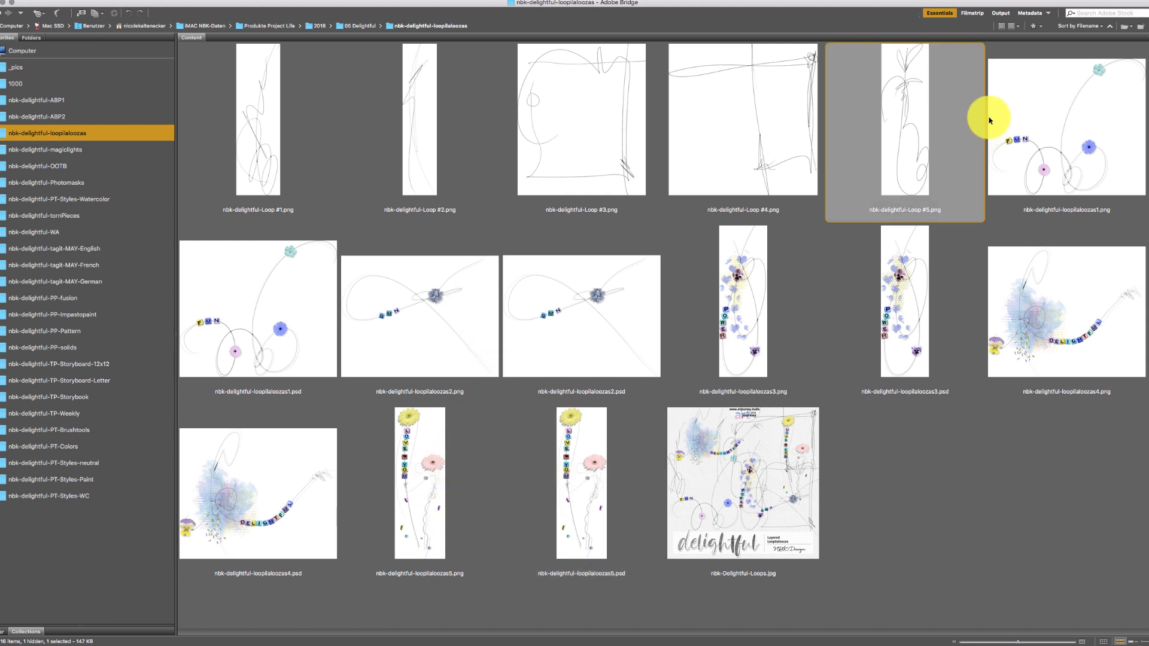
click(934, 456)
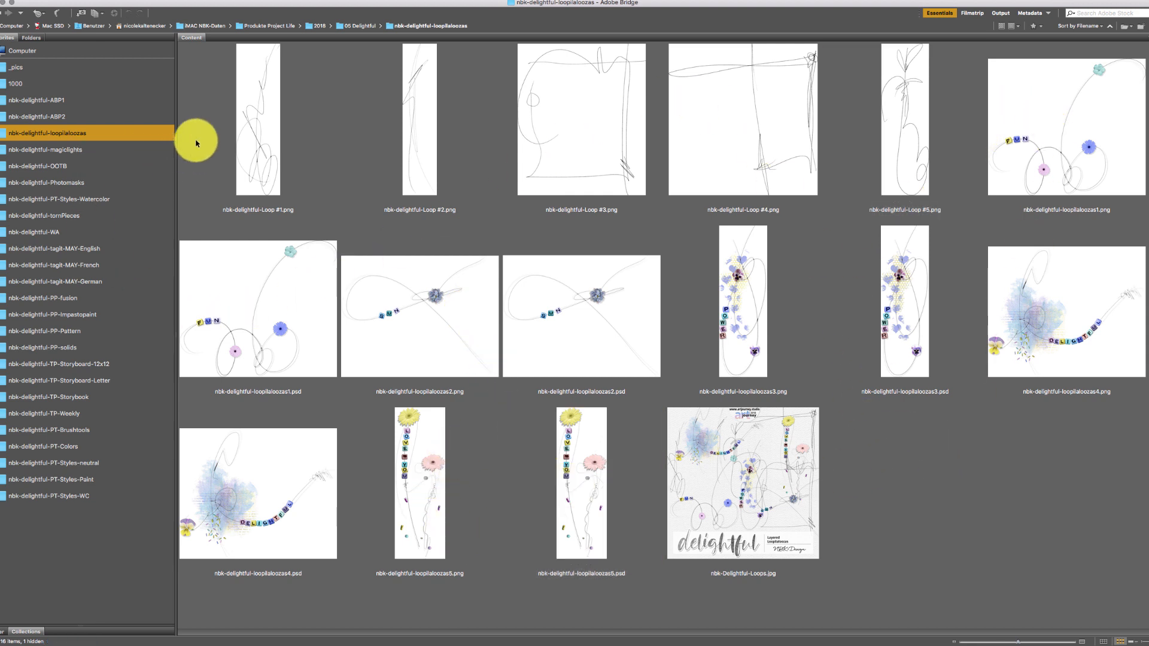
Step: Examine the files in the nbk-delightful-magiclights folder, viewing nbk-delightful-magiclights14.png in a full-screen preview
click(109, 150)
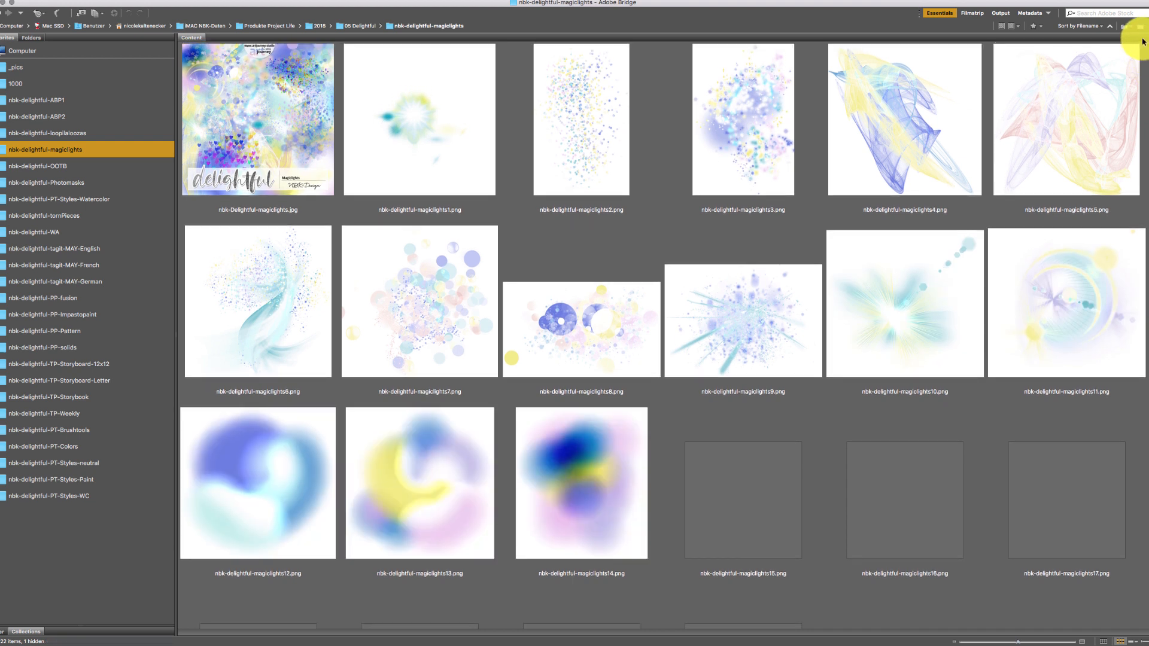
scroll(1142, 54, down, 1)
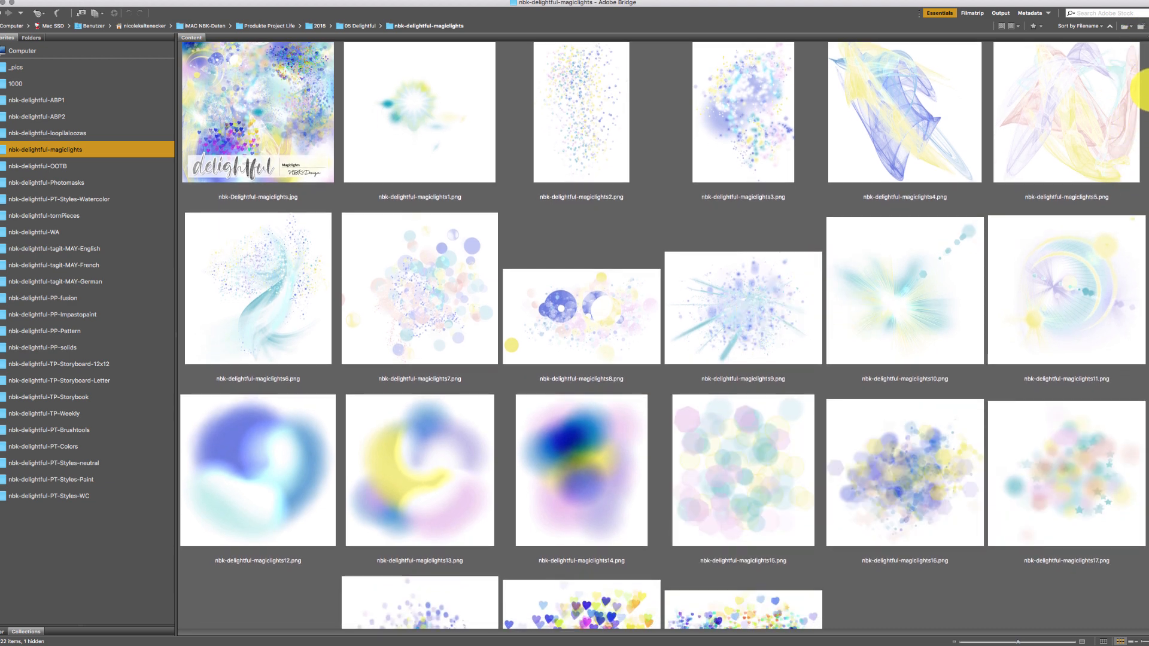
scroll(1136, 116, down, 5)
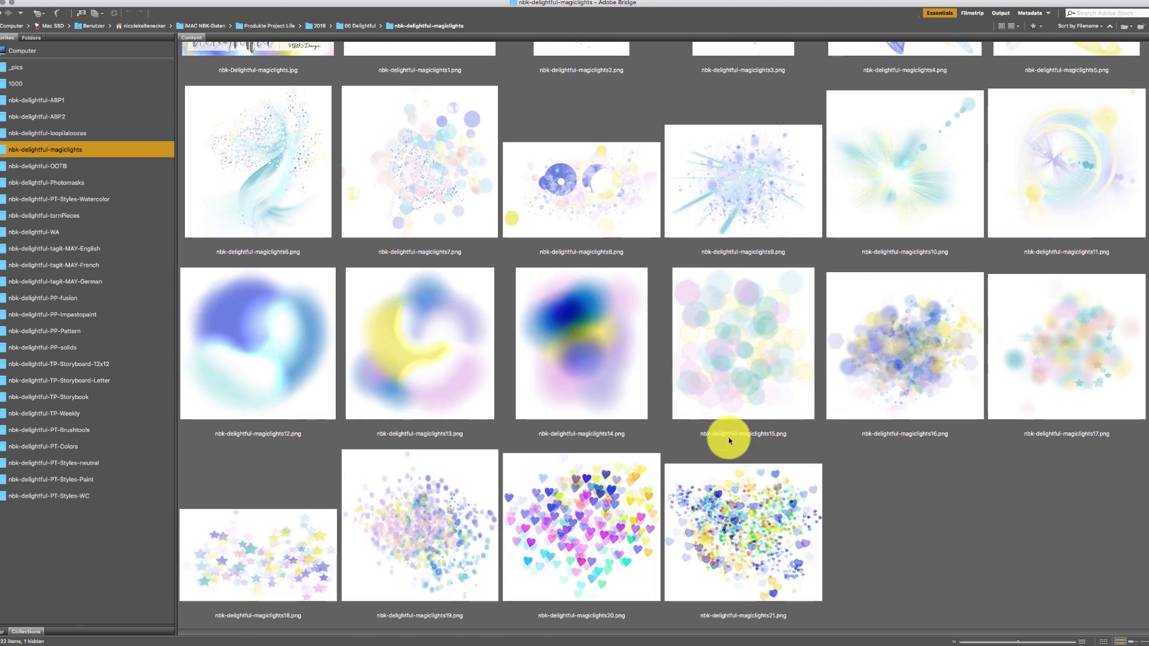
click(620, 484)
click(562, 339)
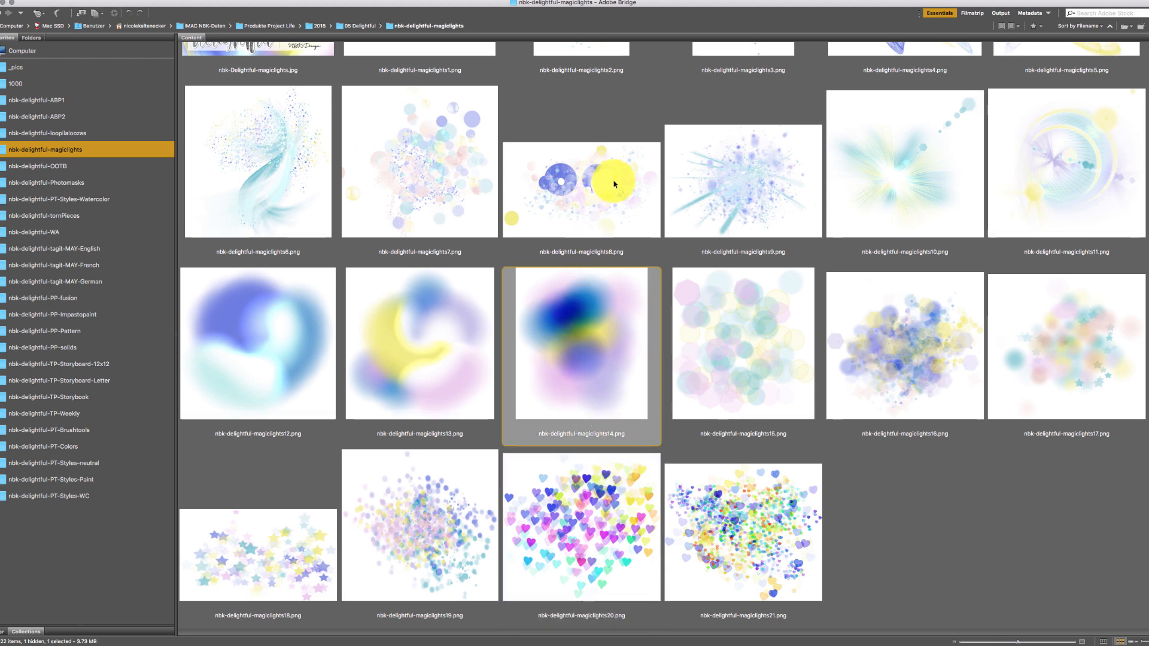
key(space)
key(space)
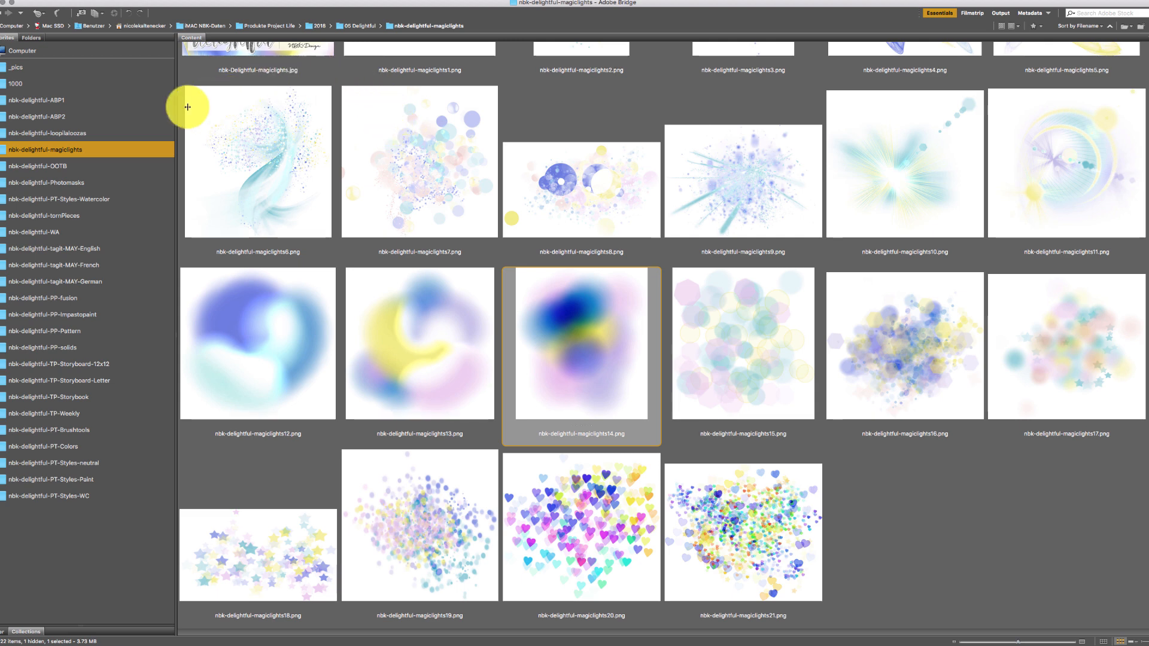
Step: Open nbk-delightful-OOTB-1.psd from the nbk-delightful-OOTB folder in Photoshop and dismiss the file placement dialog
click(115, 165)
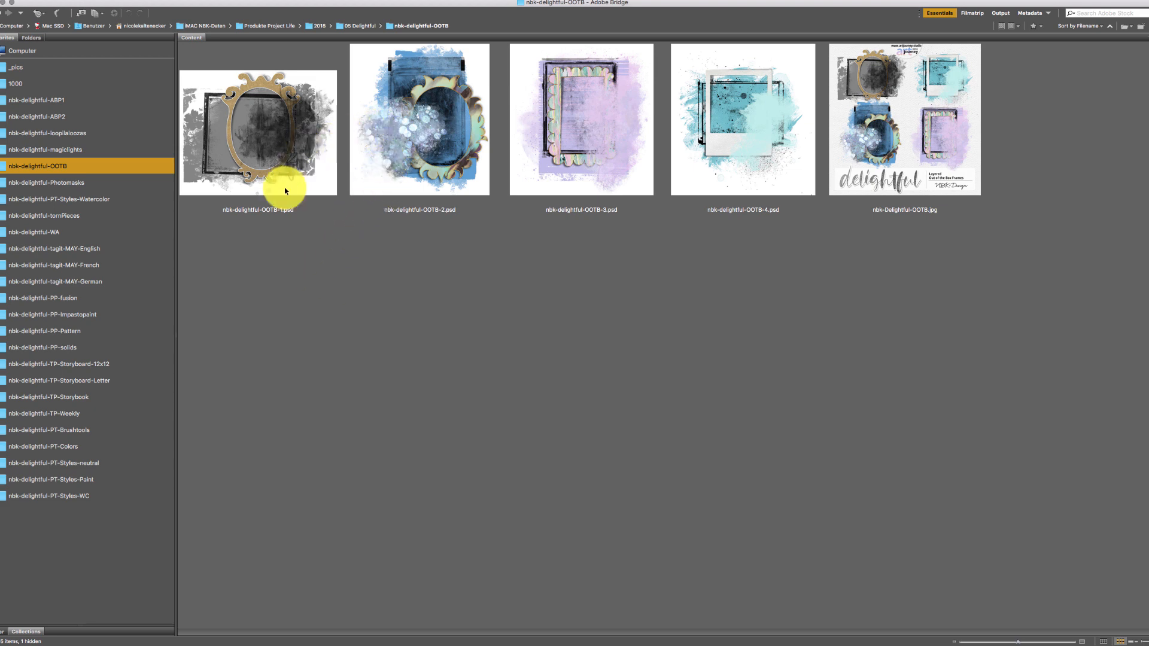
double_click(307, 123)
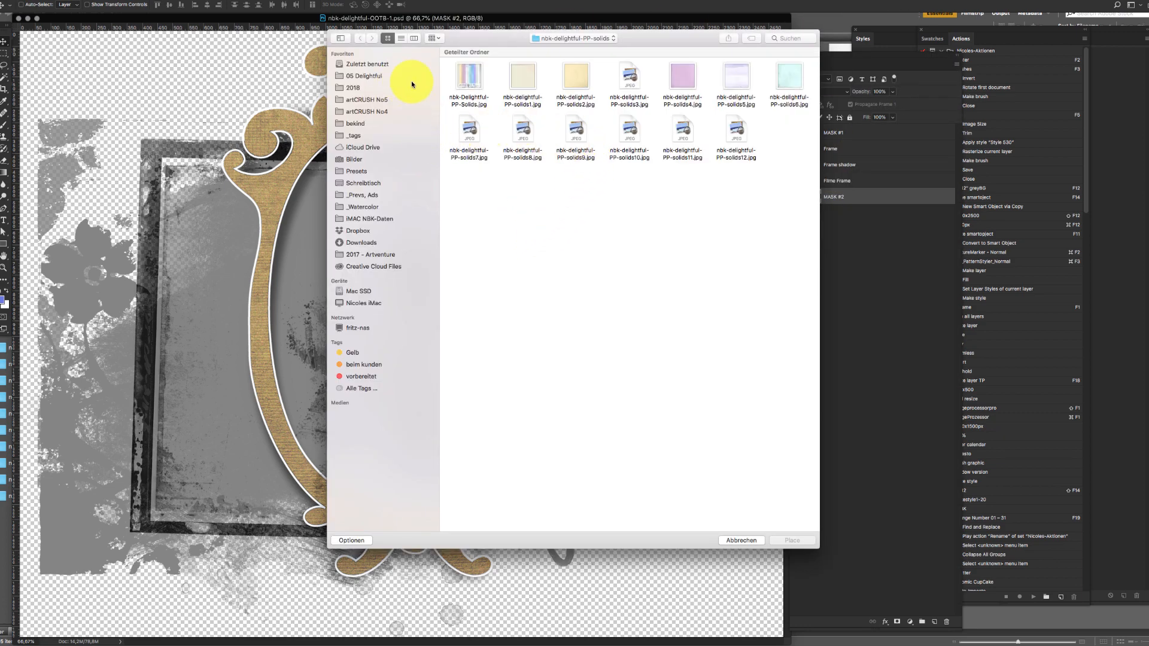
click(750, 541)
Step: Copy the goat photo 31245 2.jpg from the _pics folder into nbk-delightful-OOTB-1.psd, directly above the MASK #2 layer
click(1007, 615)
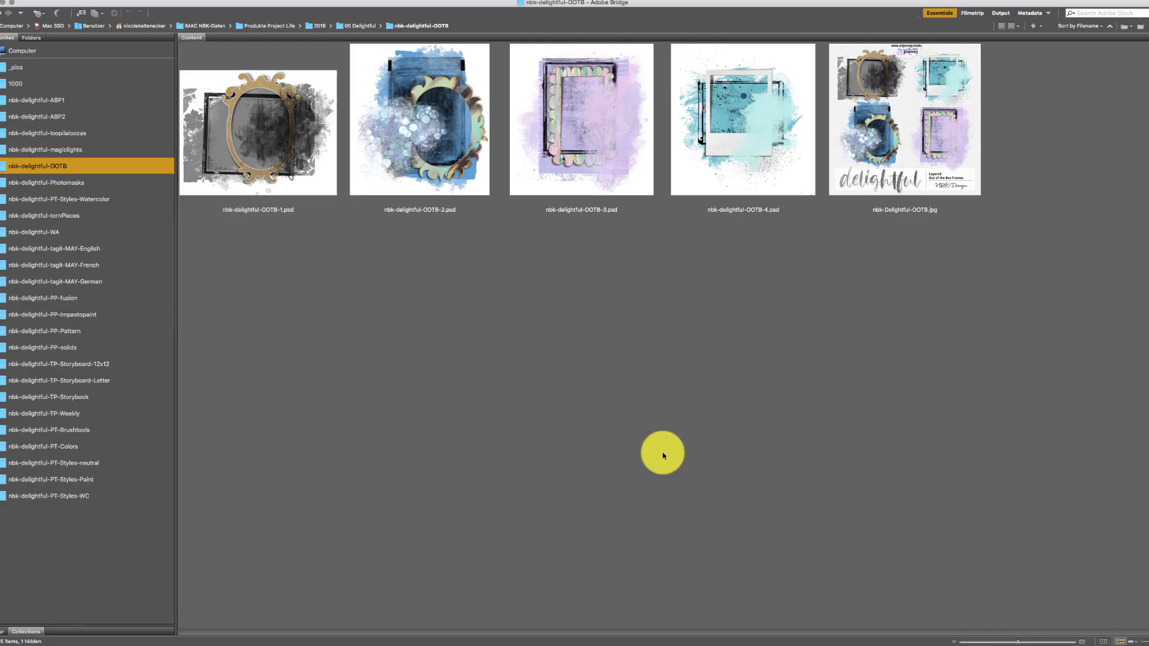
click(108, 66)
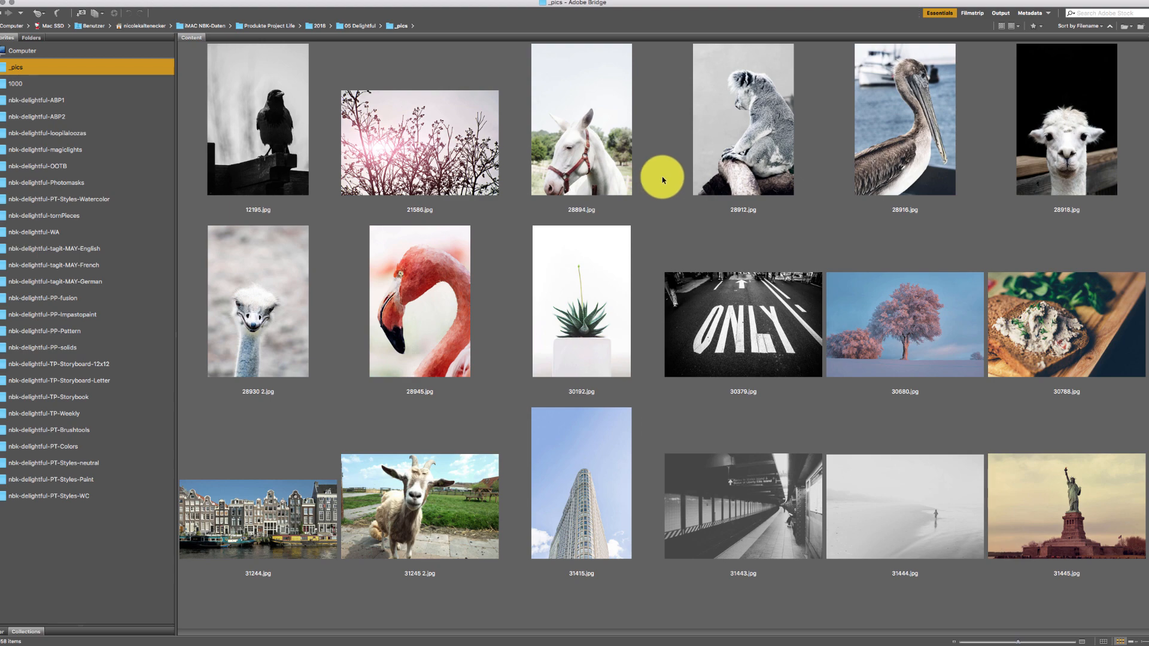
double_click(425, 533)
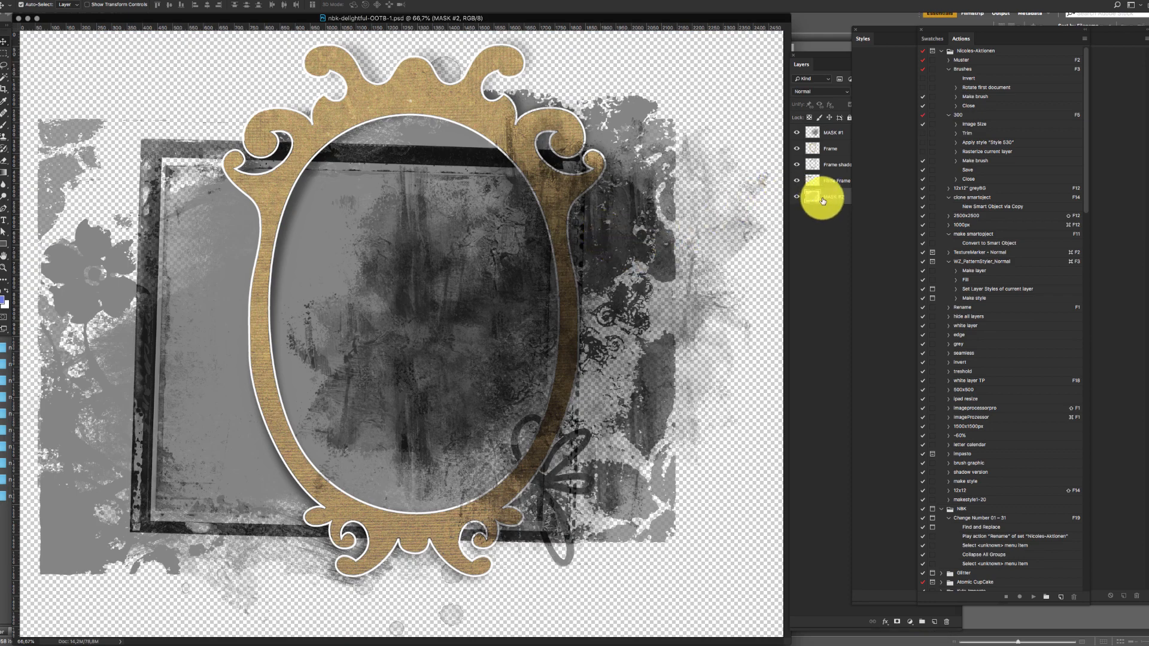
click(815, 200)
key(super+v)
Step: Enlarge the pasted goat photo to about 141% and clip it to the MASK #2 layer
key(super+t)
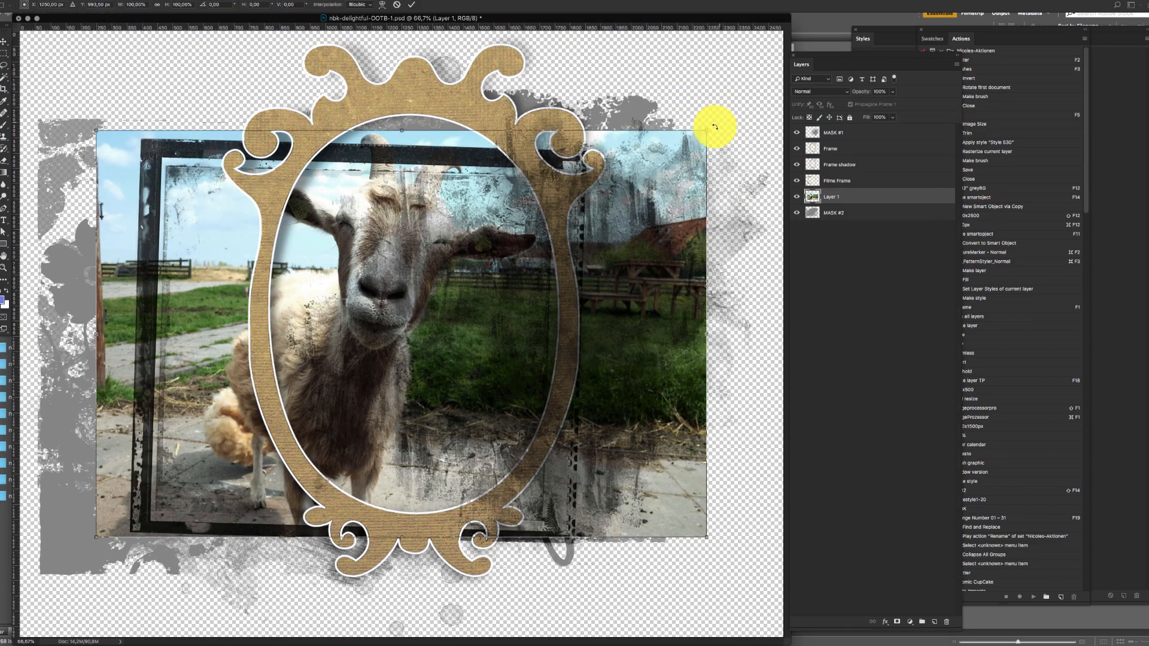
drag(708, 127, 810, 8)
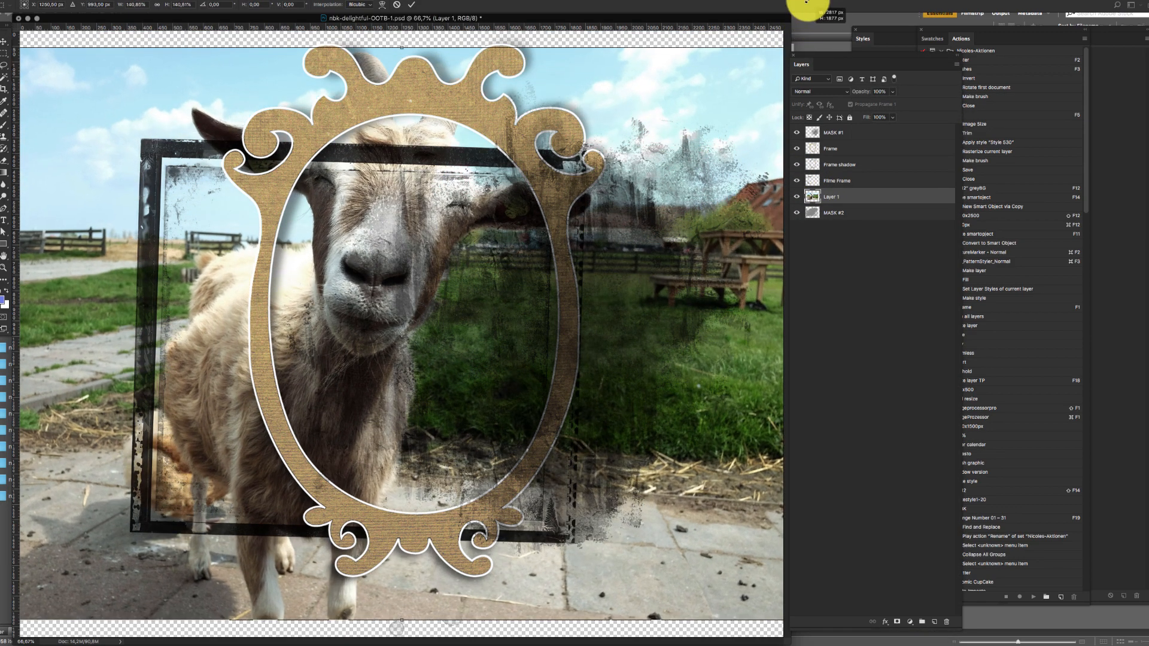
key(Return)
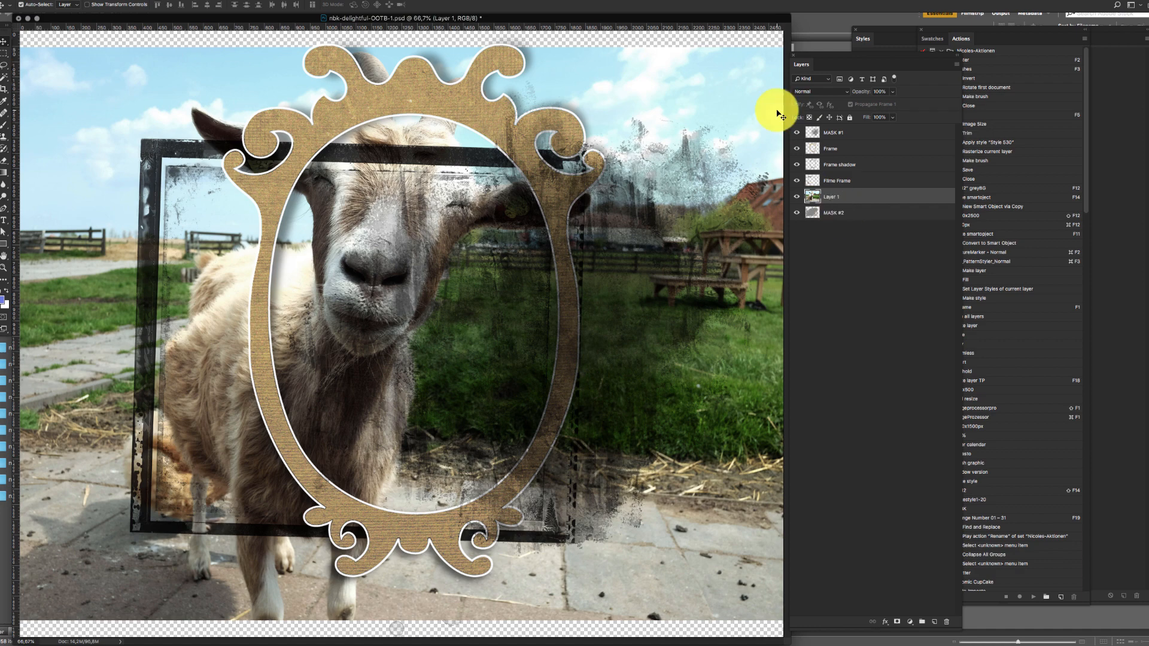
key(super+alt+g)
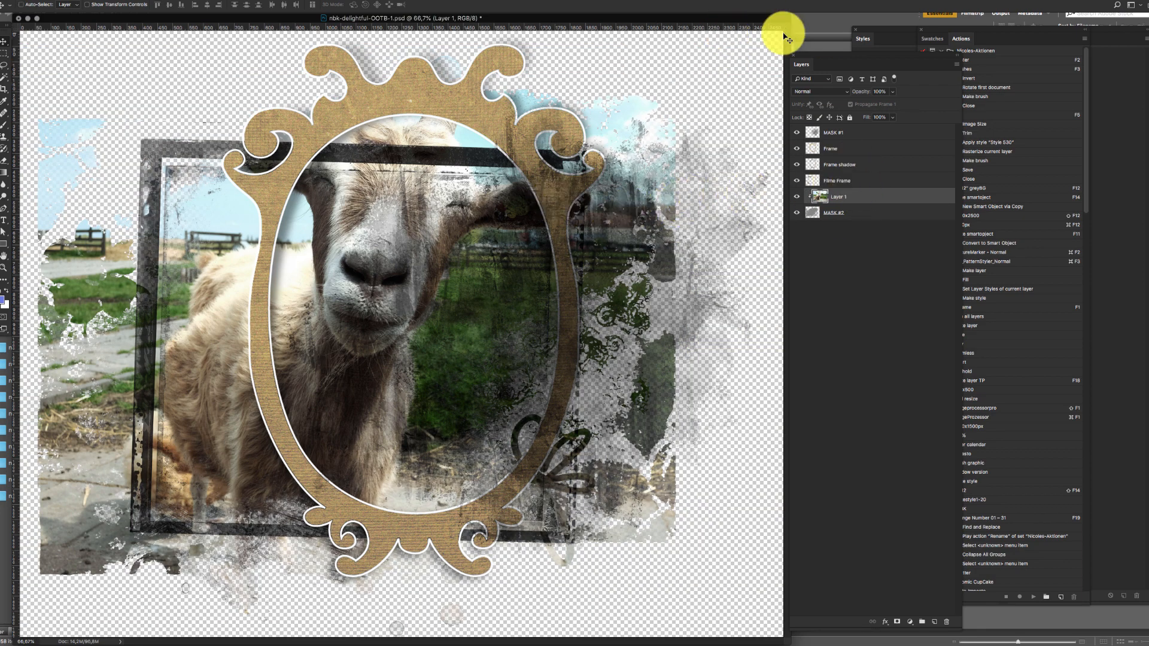
Step: Duplicate the goat photo layer, move the copy above MASK #1 and clip it to that mask
key(super+j)
key(super+alt+g)
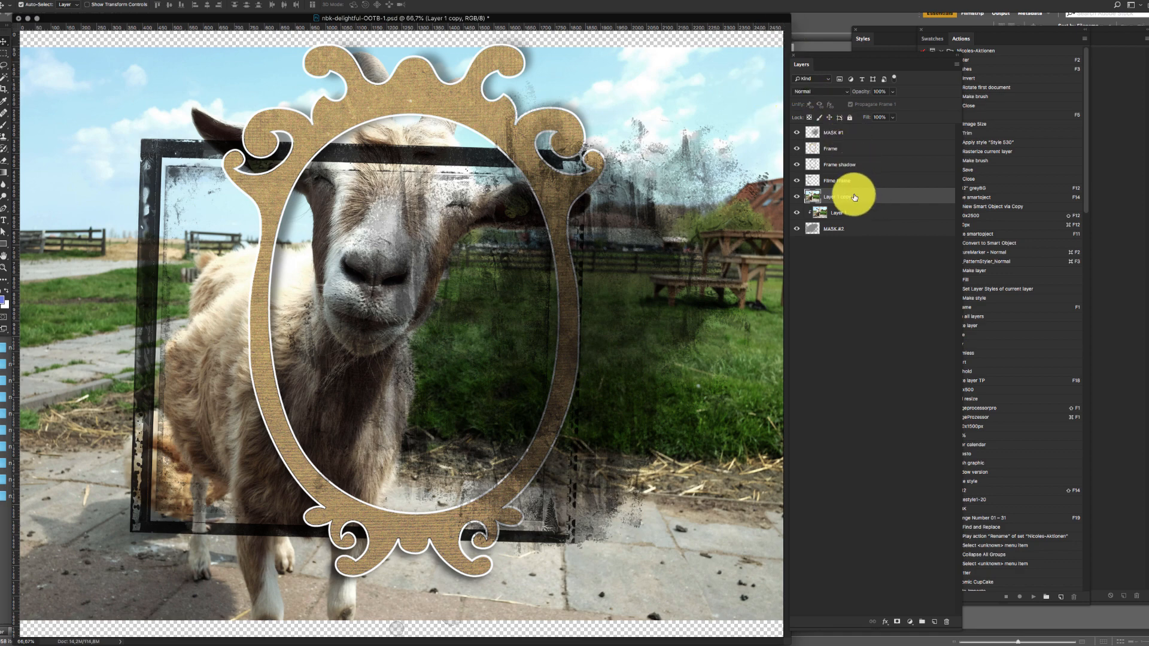
drag(857, 197, 859, 131)
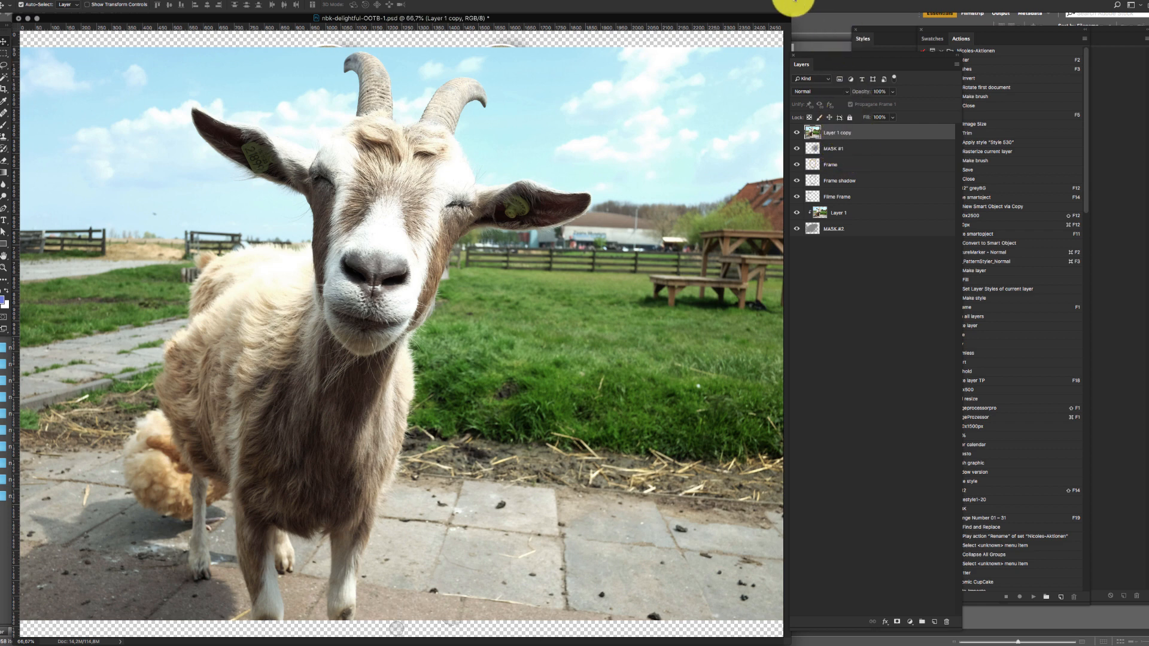
key(ctrl+alt+g)
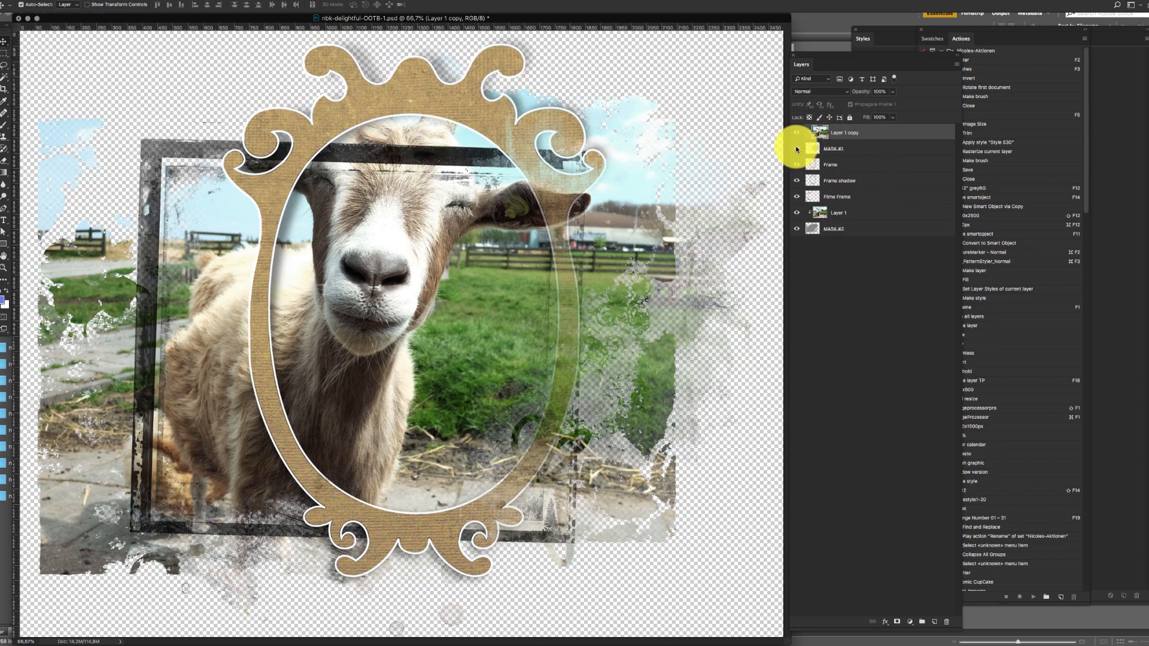
Step: Compare the whole composition with the Filme Frame layer hidden and shown
key(ctrl+minus)
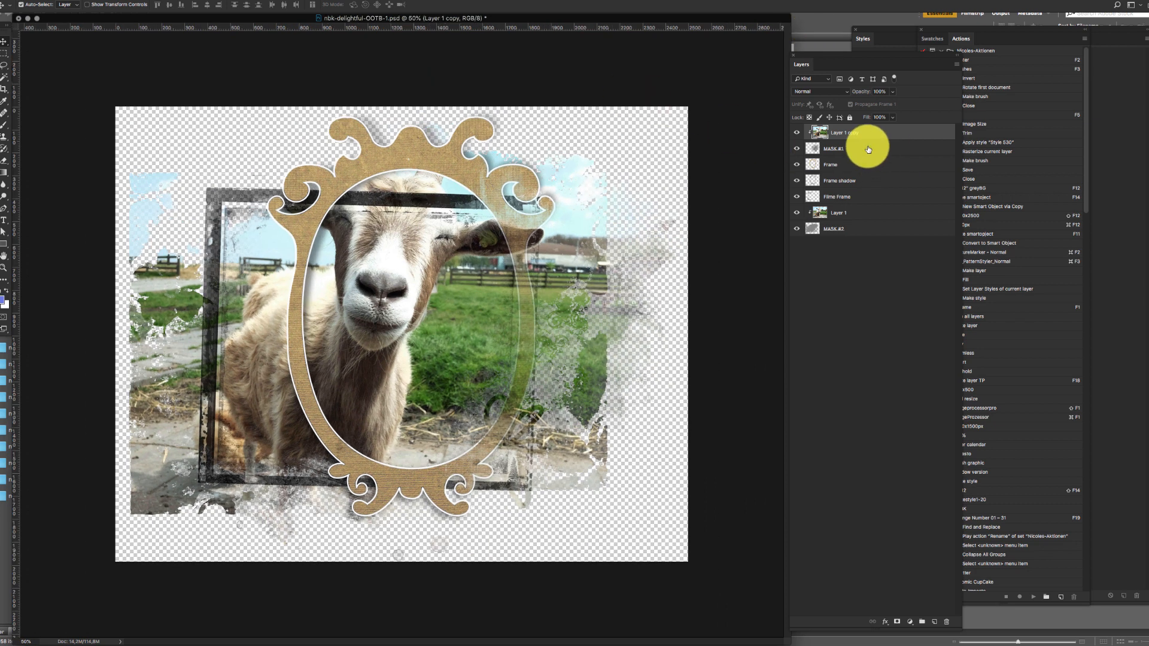
drag(649, 19, 653, 21)
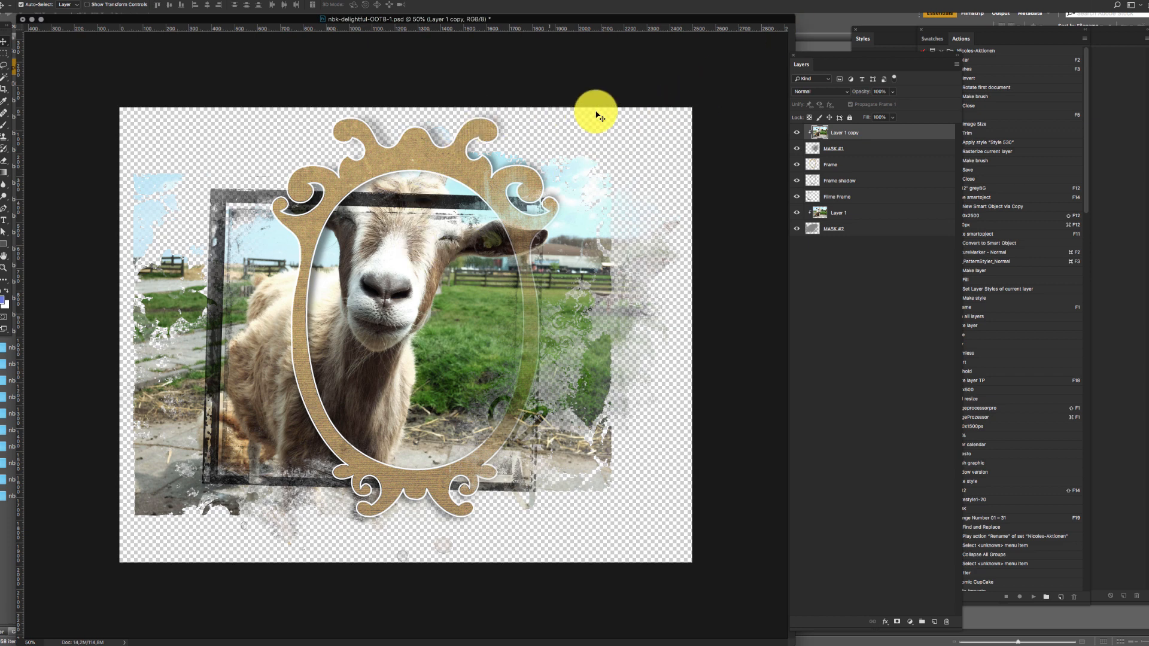
click(844, 196)
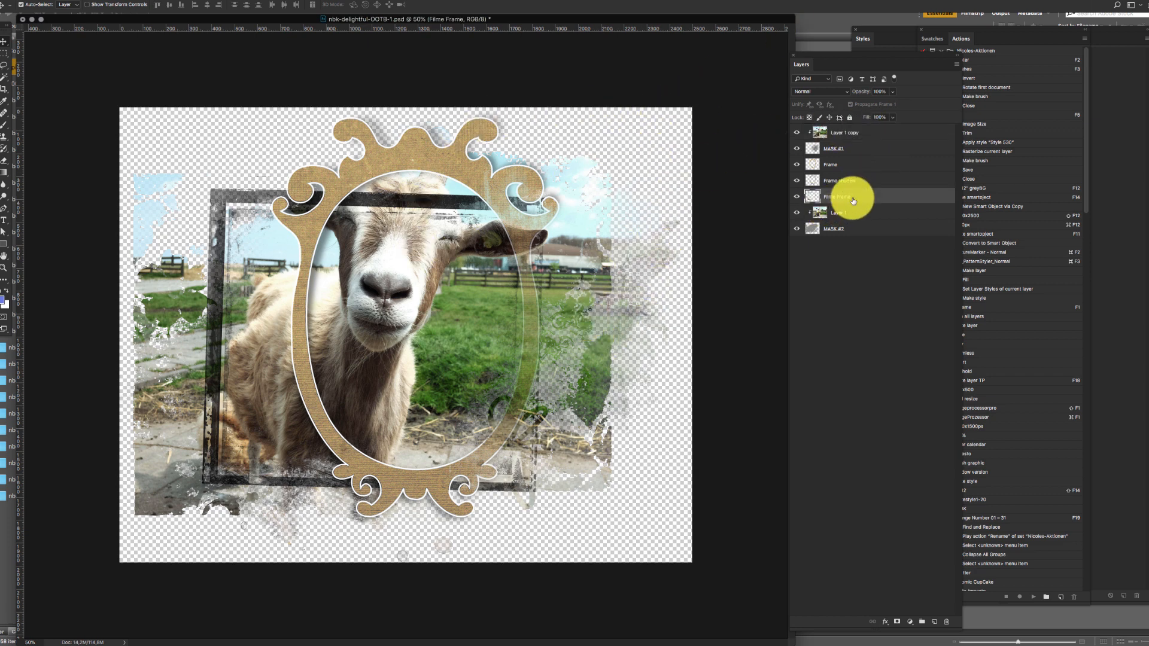
click(797, 197)
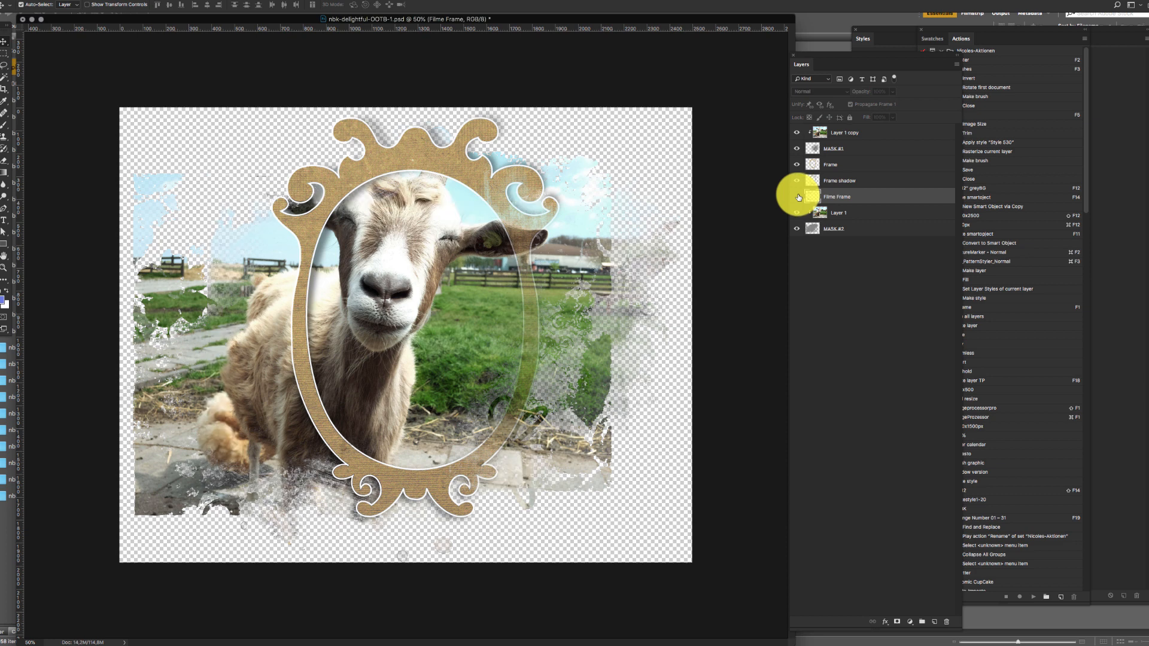
click(797, 197)
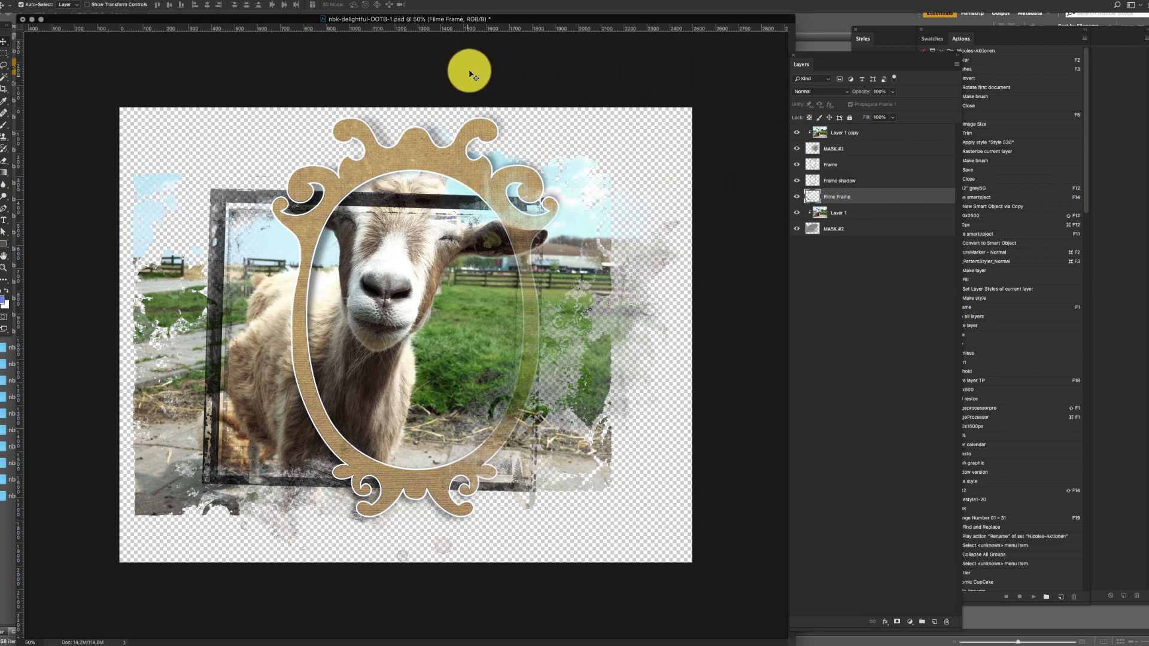
Step: Load the coloroverlay, Colorstyles and gradients .asl files from Bridge's nbk-delightful-PT-Colors folder into Photoshop and show the full Styles collection
click(827, 30)
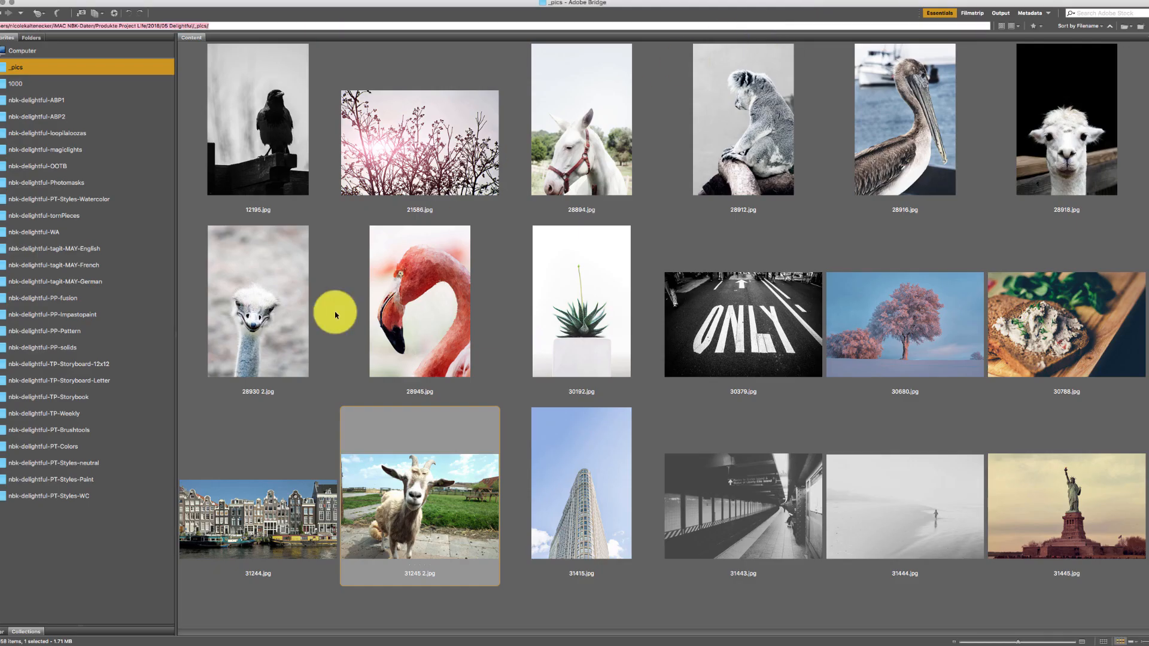
click(82, 448)
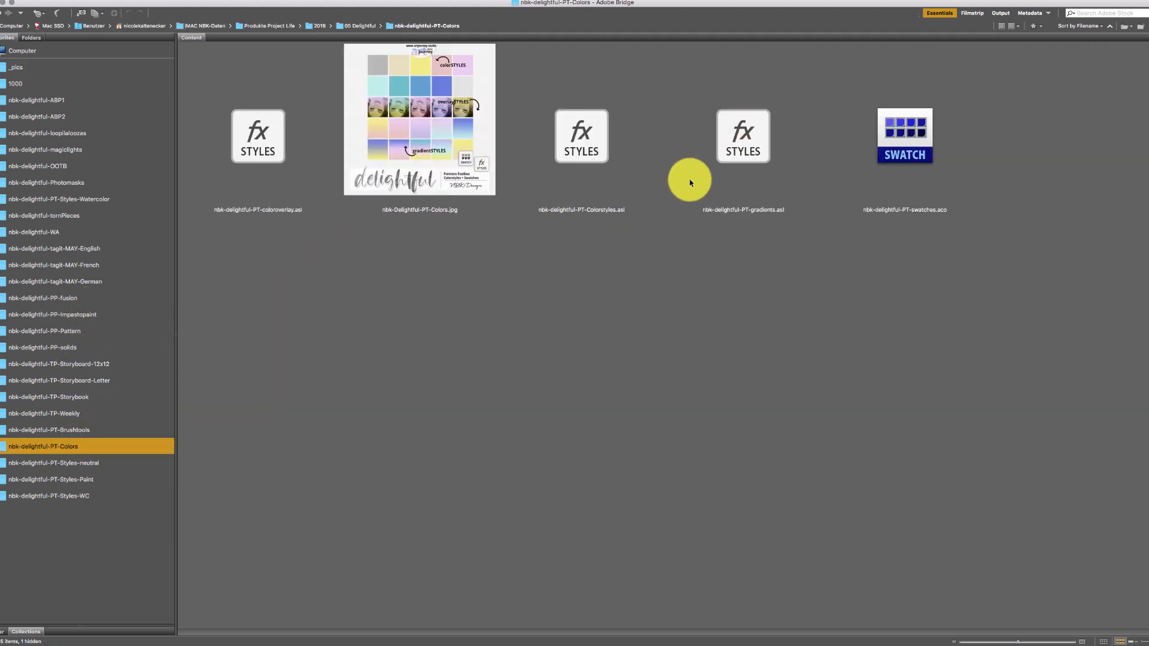
click(258, 135)
super+click(603, 130)
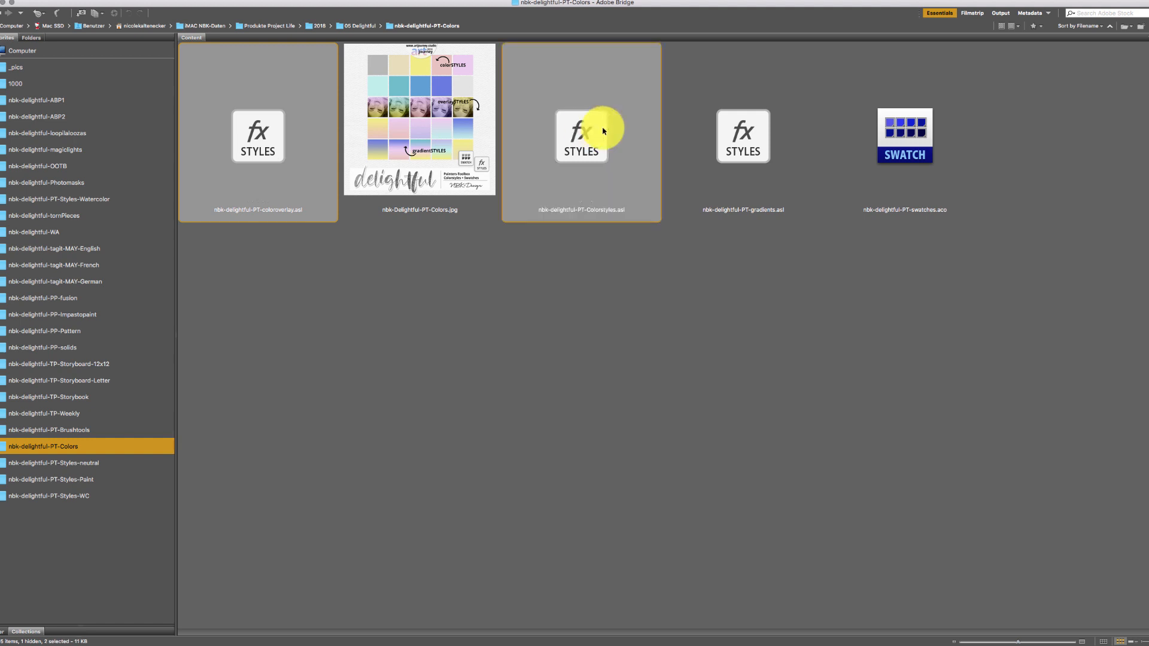
super+click(741, 137)
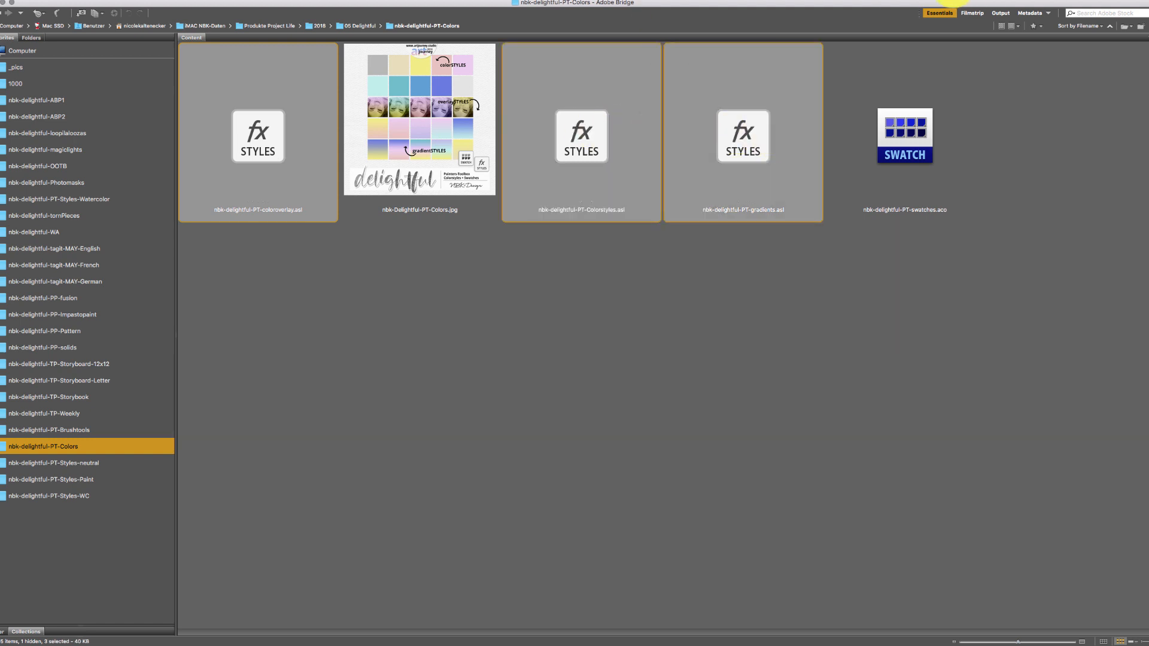
key(super+o)
key(alt+F9)
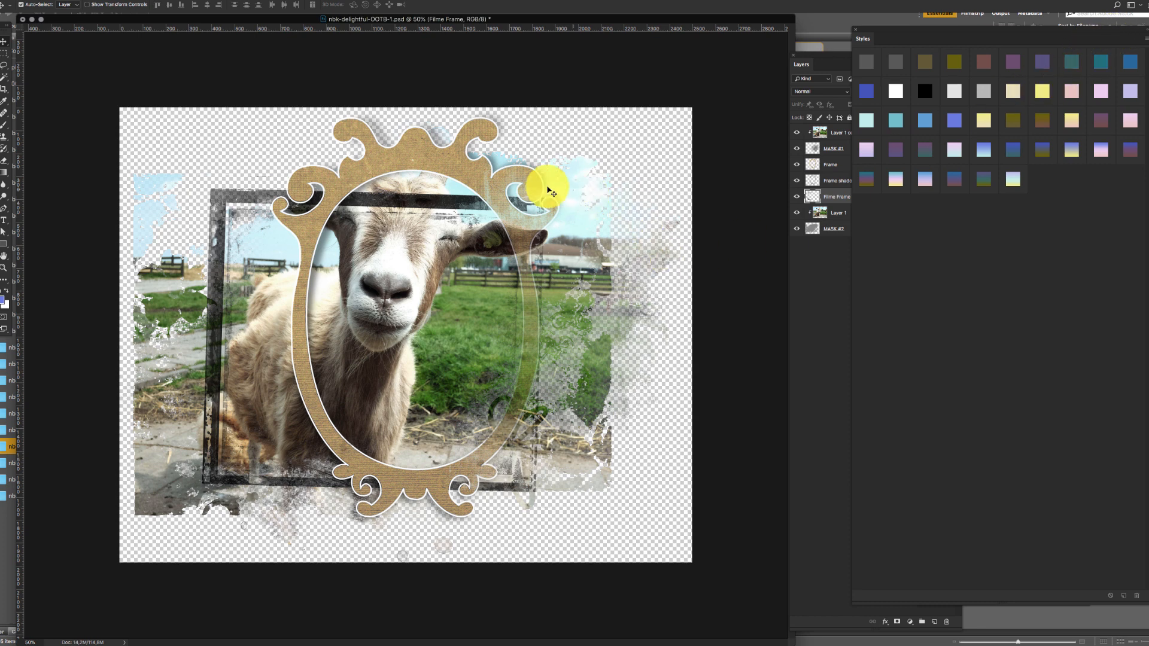
Step: Try the blue, violet and gradient styles on the Filme Frame layer, finishing with the light aqua colour style
click(532, 113)
click(246, 191)
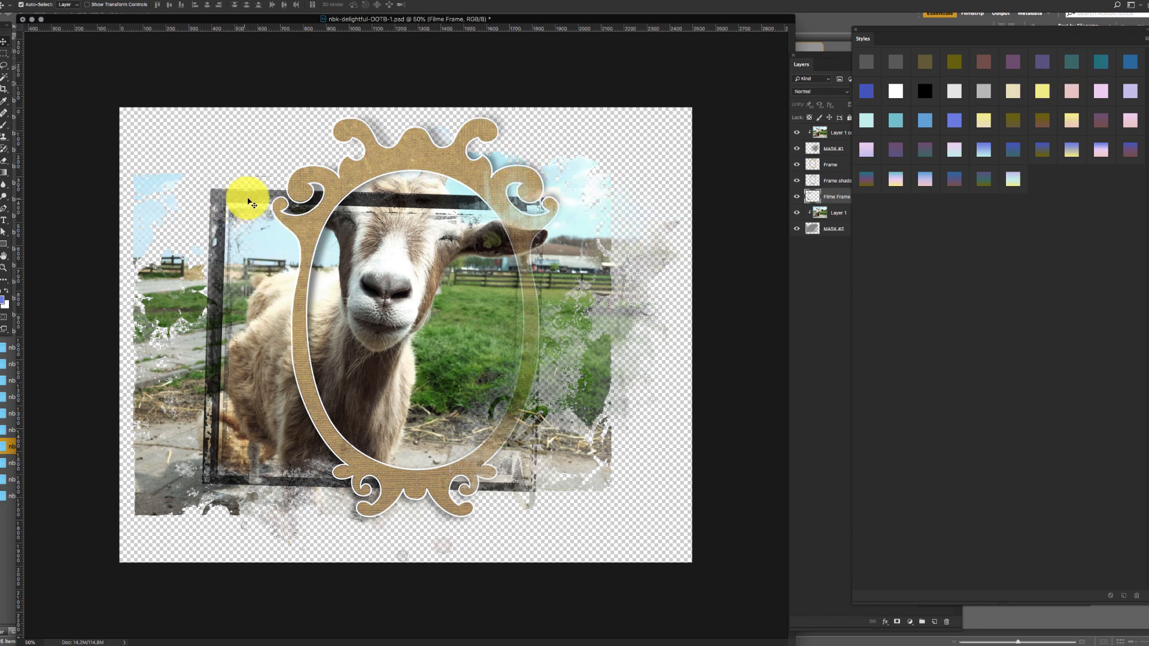
click(1072, 72)
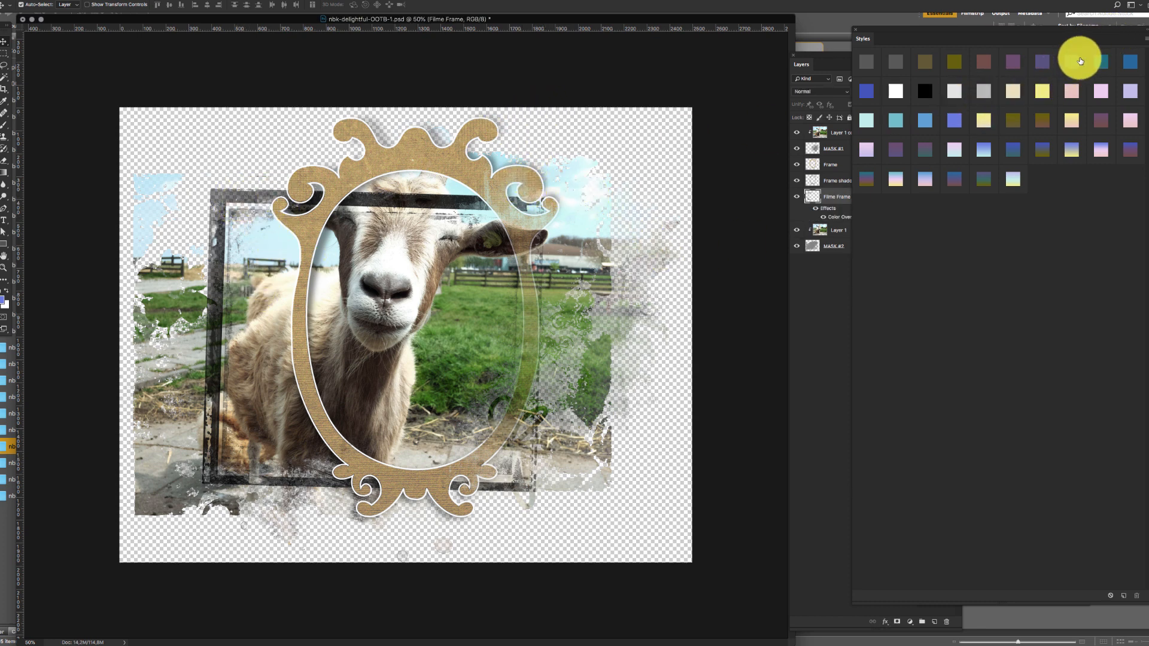
click(896, 120)
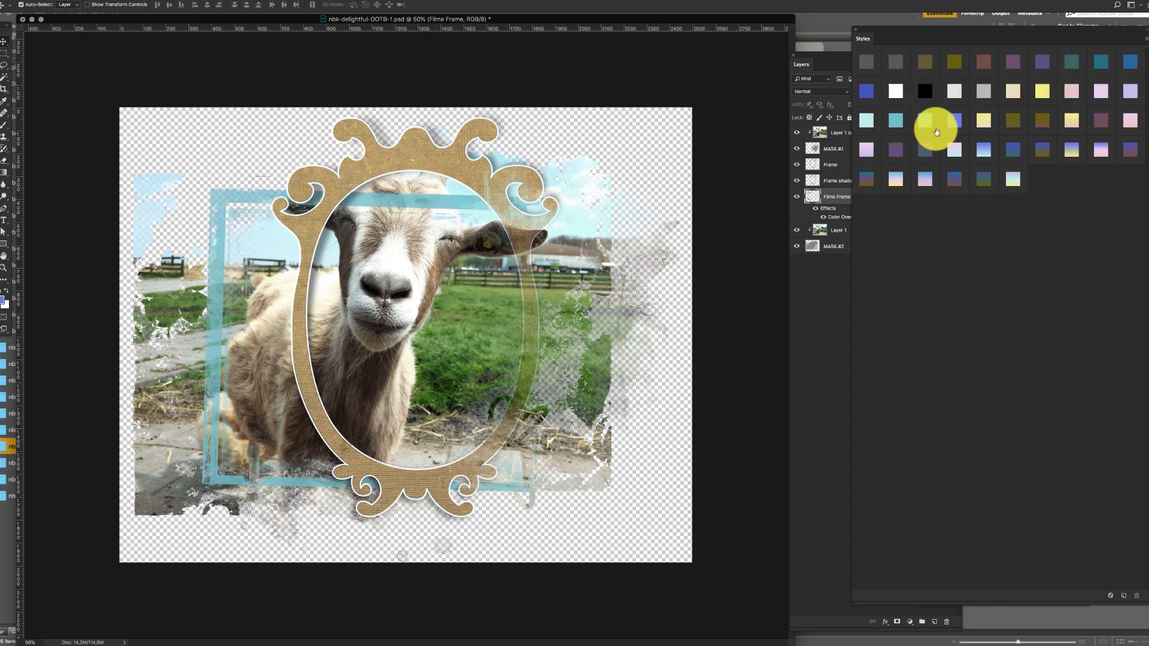
click(956, 118)
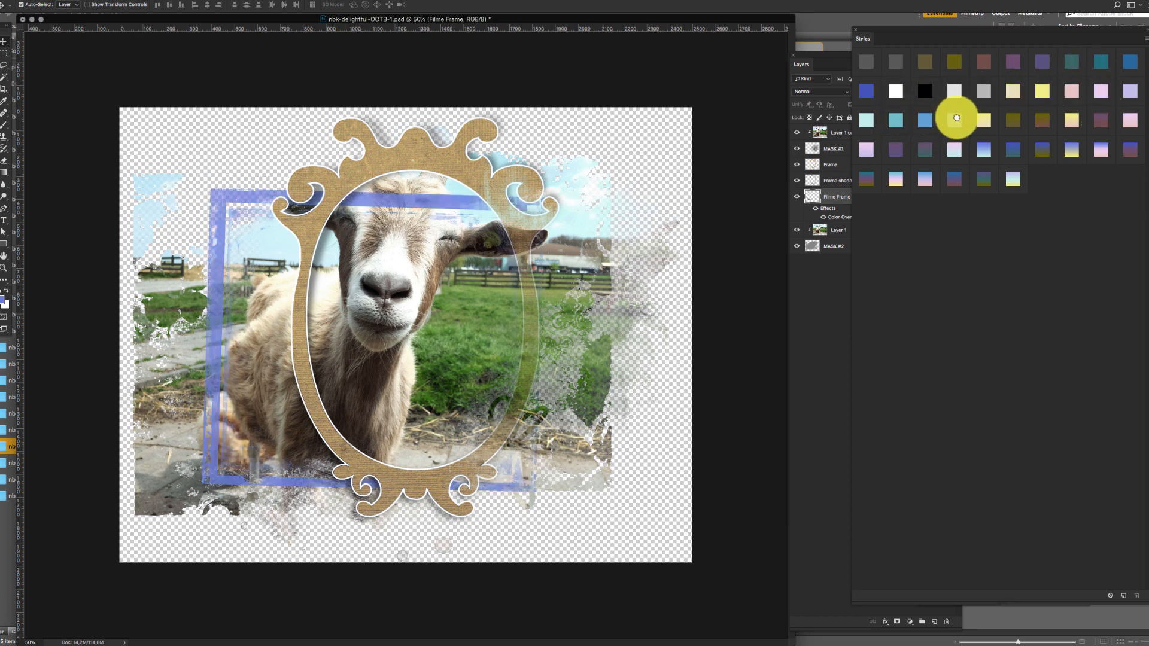
click(925, 120)
click(903, 119)
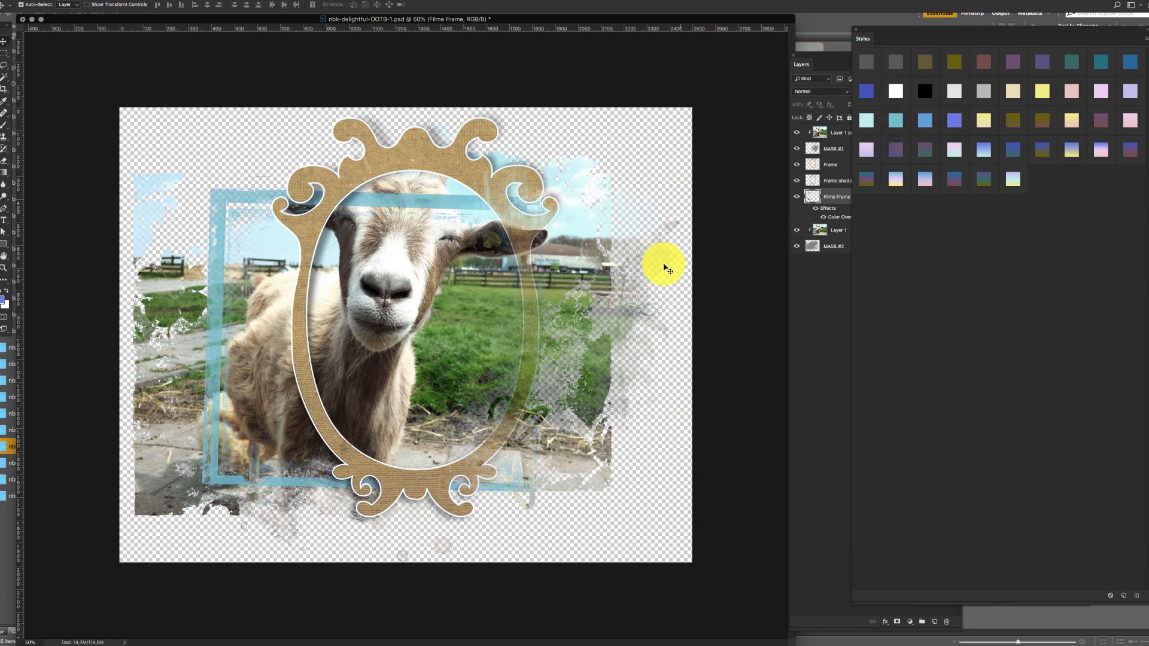
click(896, 179)
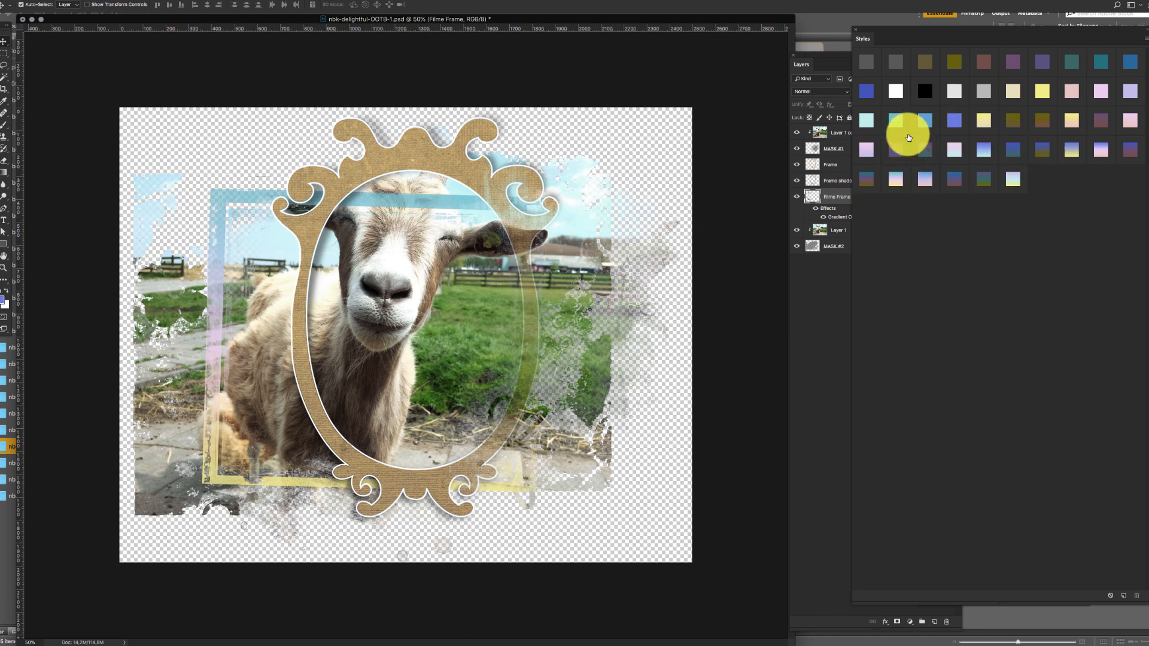
click(866, 120)
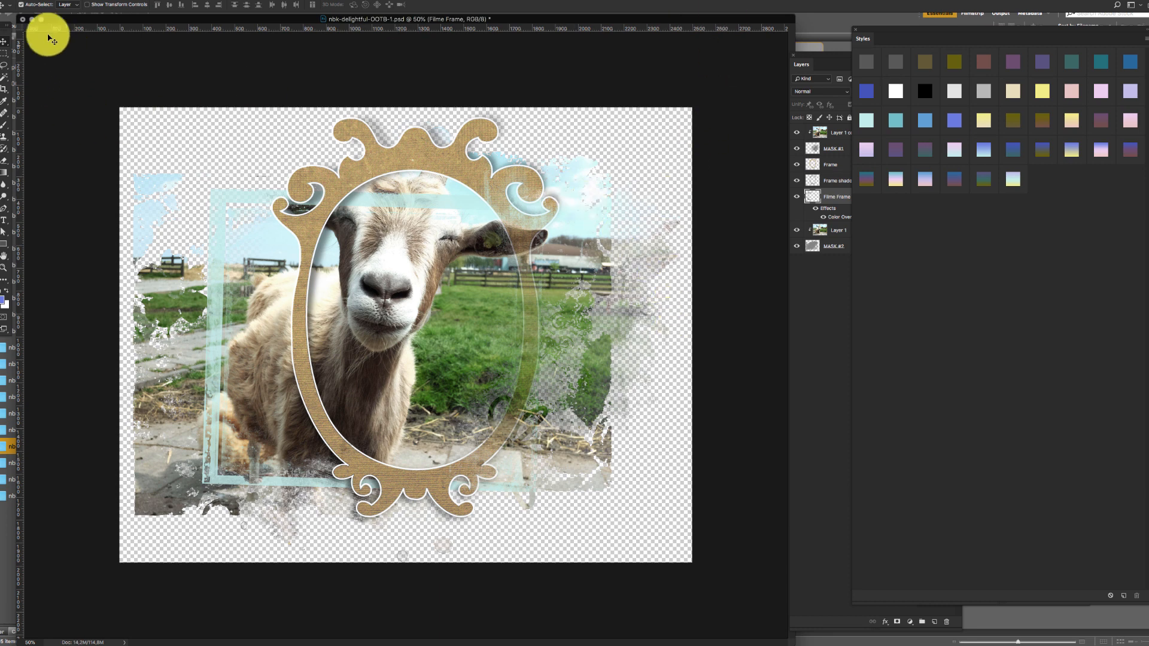
Step: Switch to Bridge and preview the nbk-delightful-OOTB folder full screen, from nbk-delightful-OOTB-1.psd through nbk-Delightful-OOTB.jpg
click(32, 19)
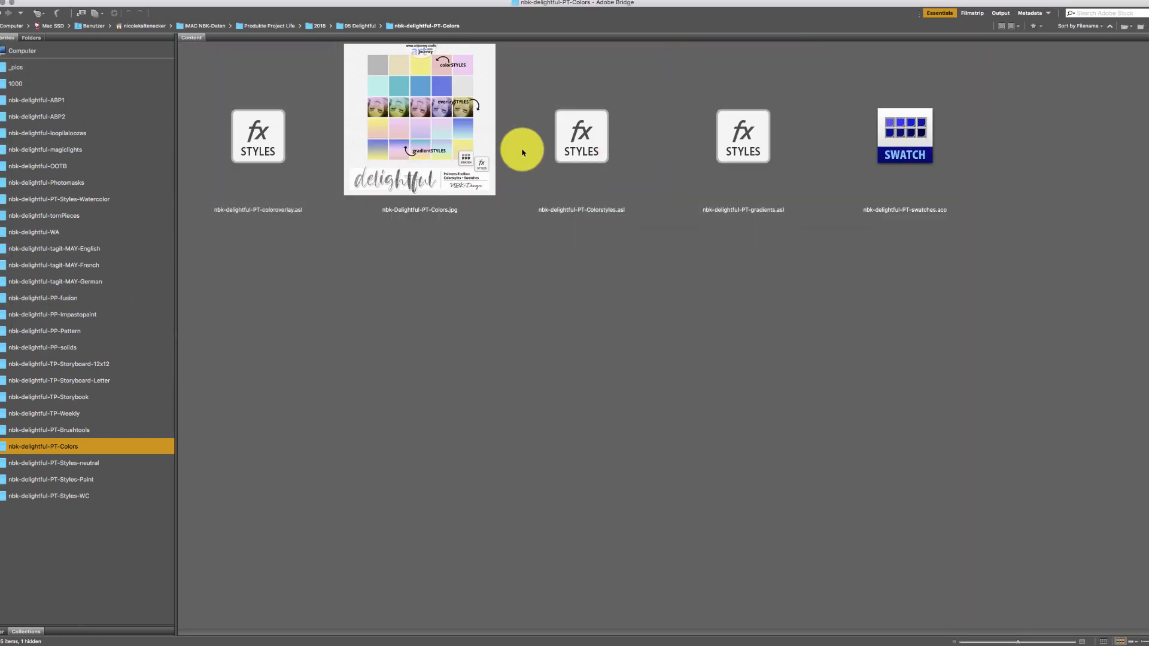
click(67, 166)
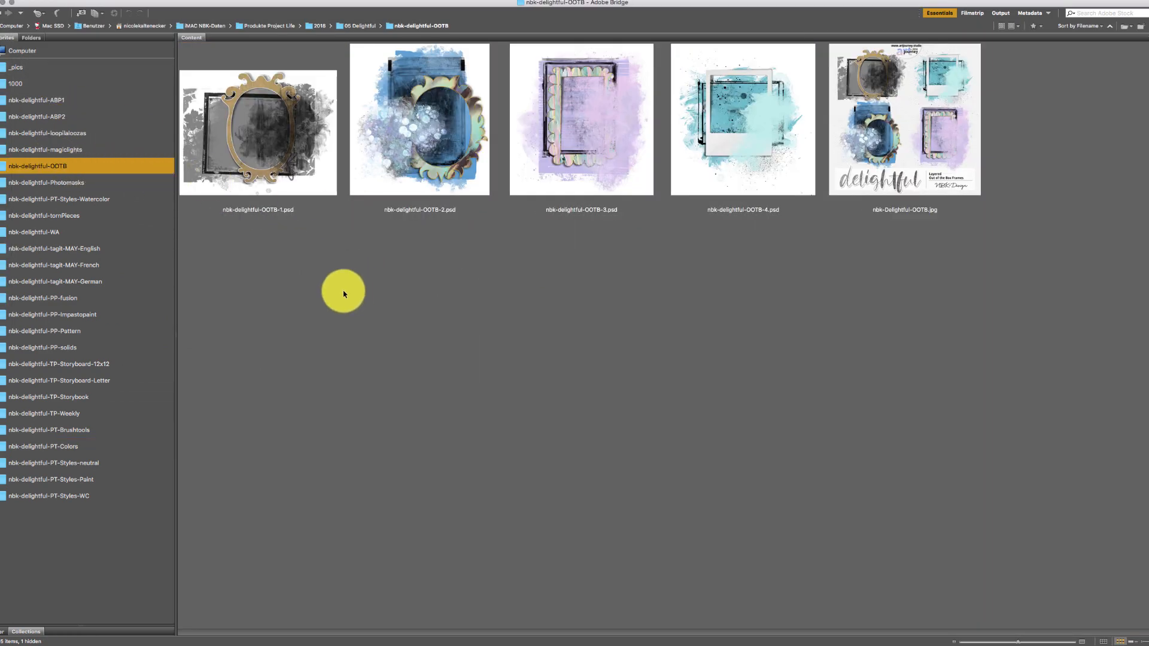
click(267, 159)
key(space)
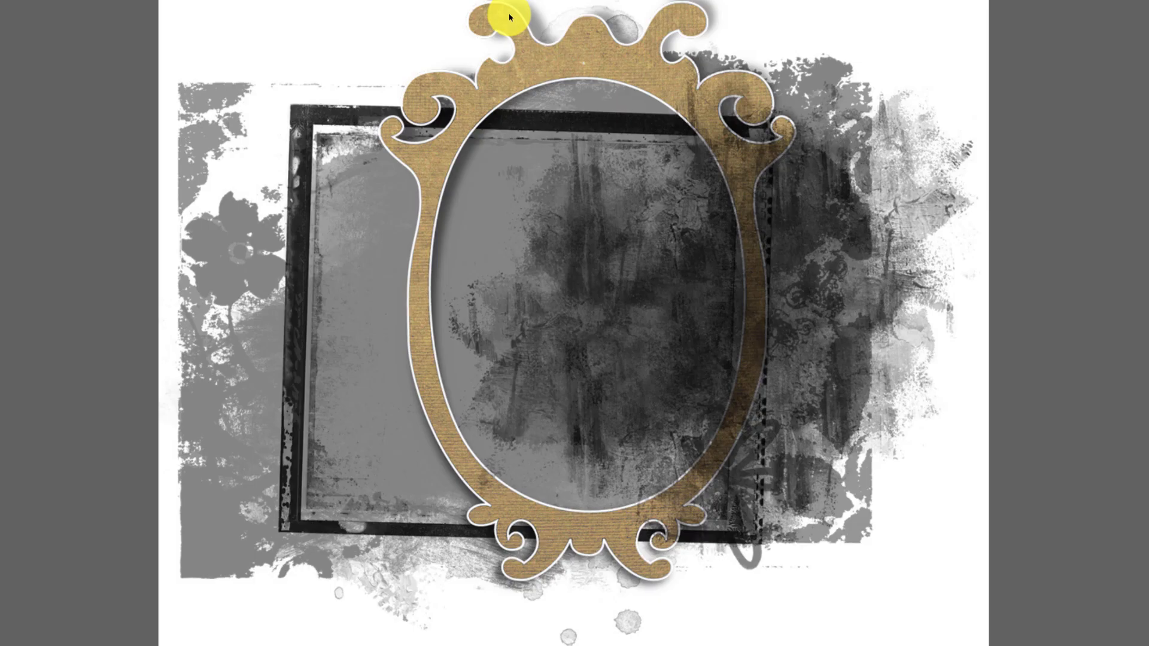
key(Right)
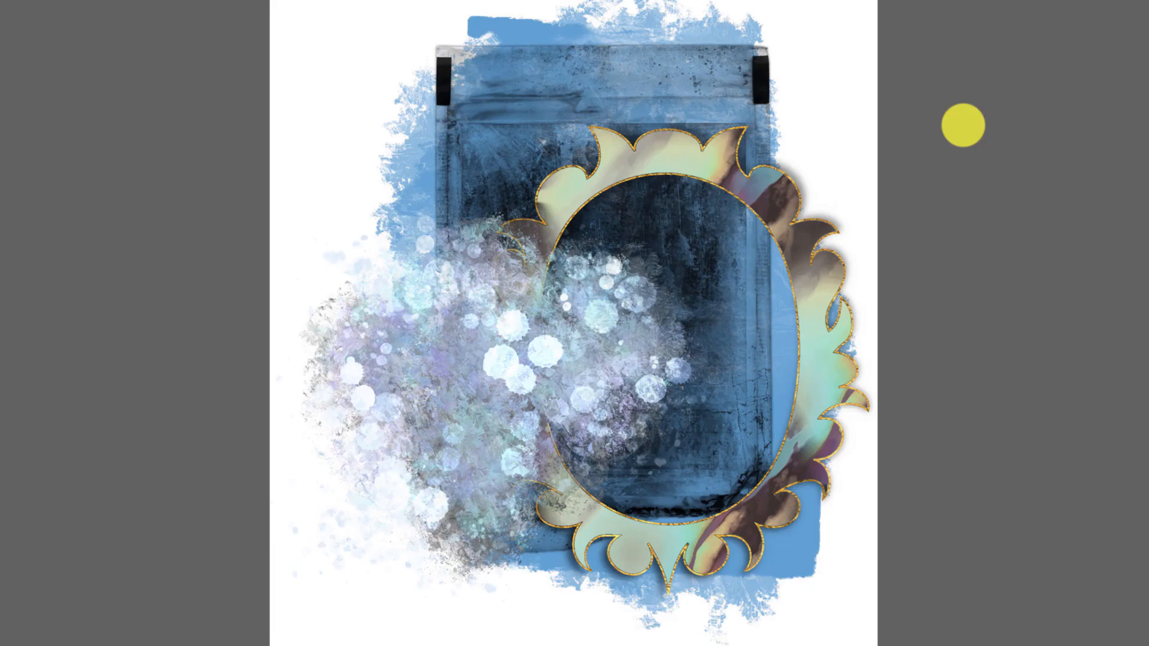
key(Right)
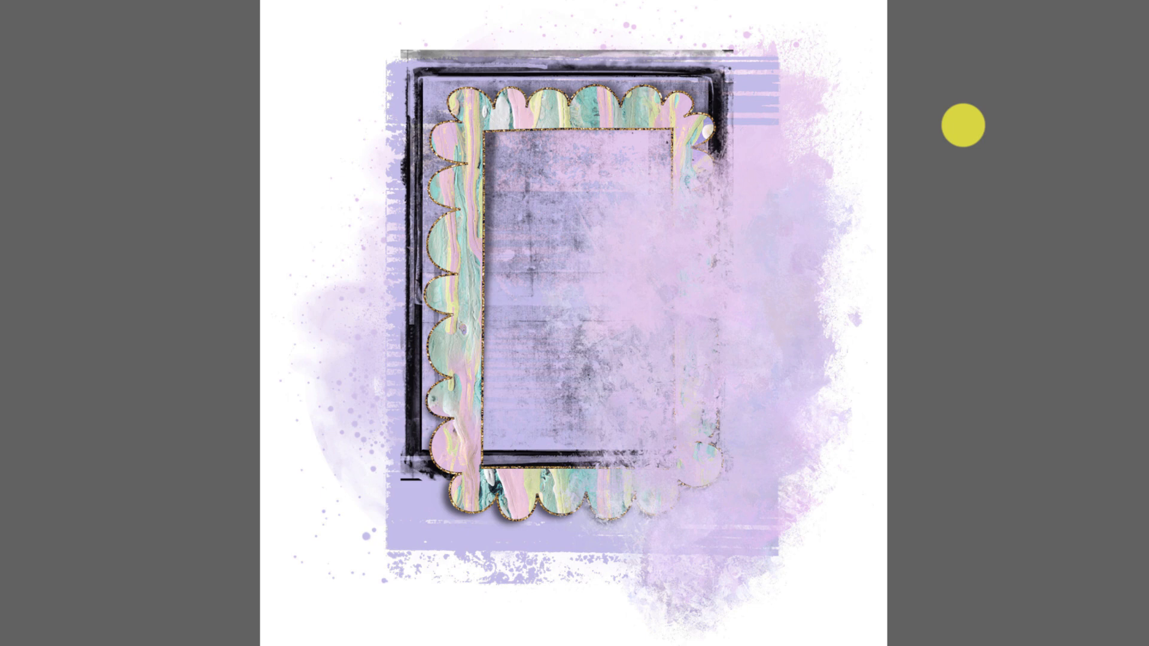
key(Right)
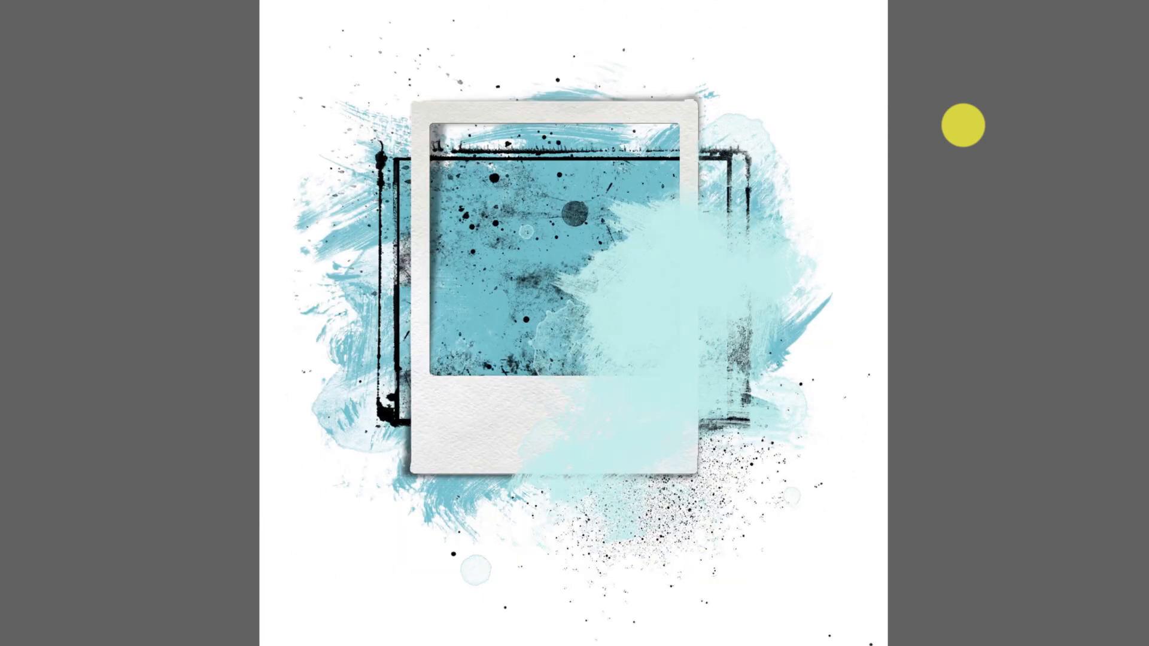
key(Right)
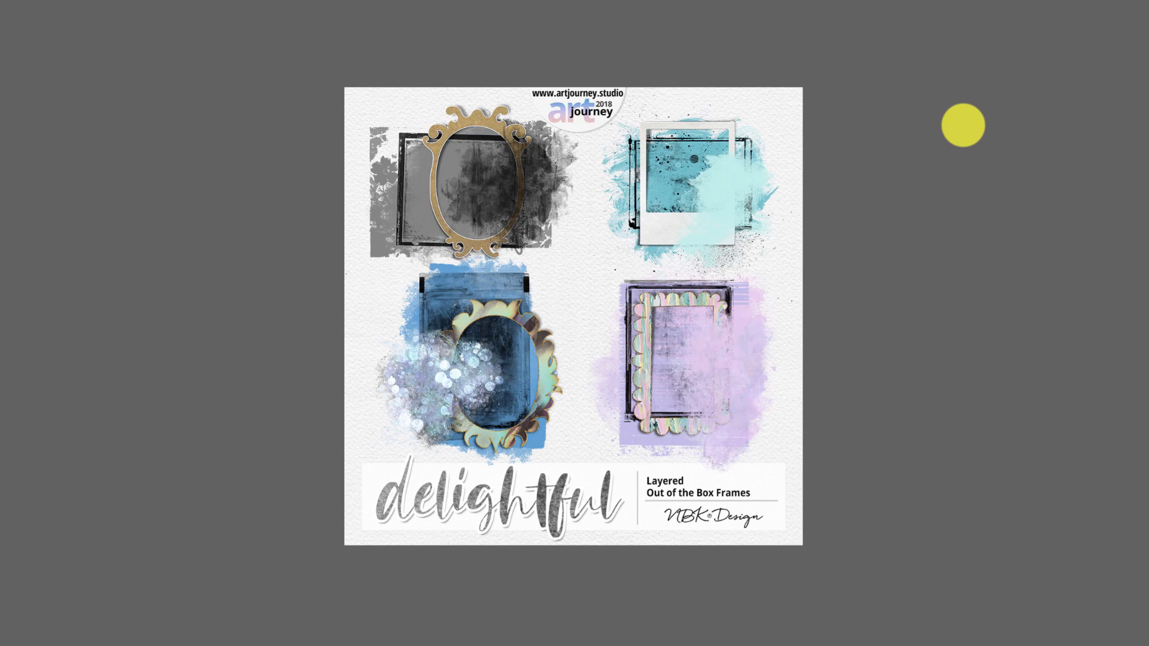
key(Escape)
click(460, 310)
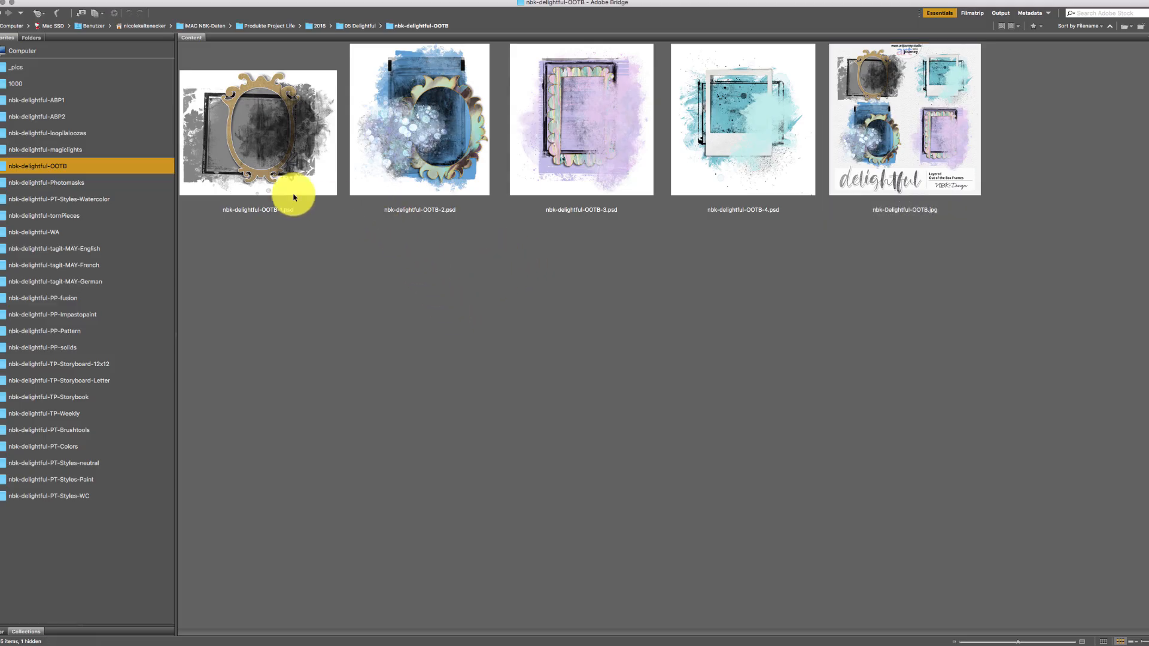
Step: Load the brush file nbk-delightful-pm.abr from the nbk-delightful-Photomasks folder into Photoshop
click(75, 184)
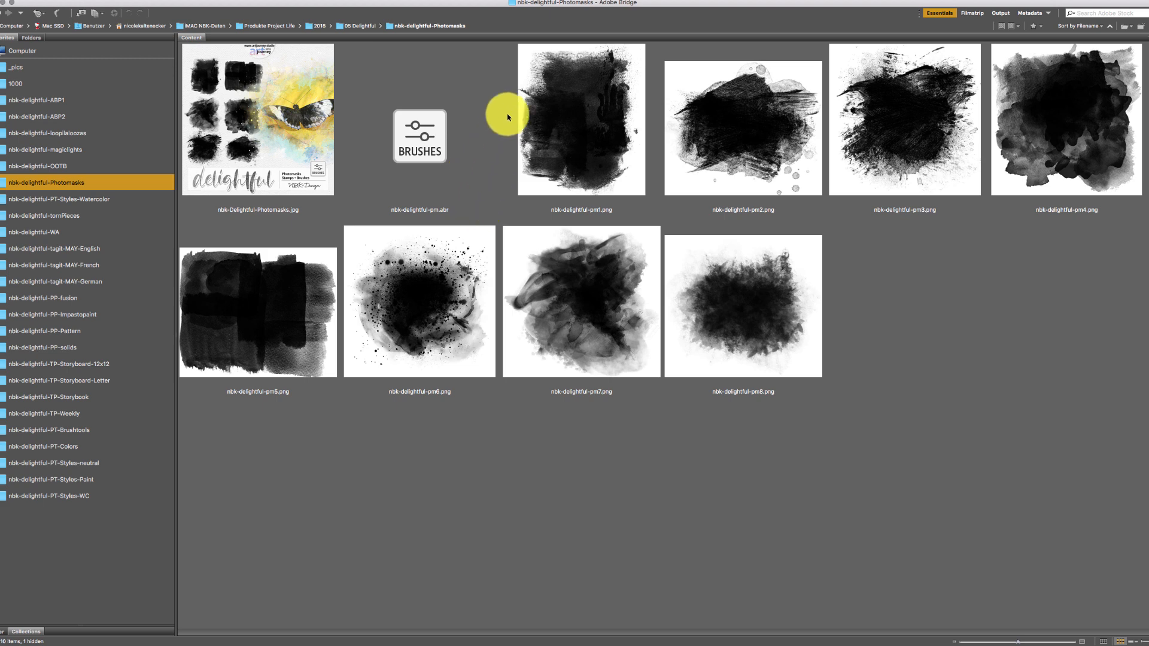
click(425, 126)
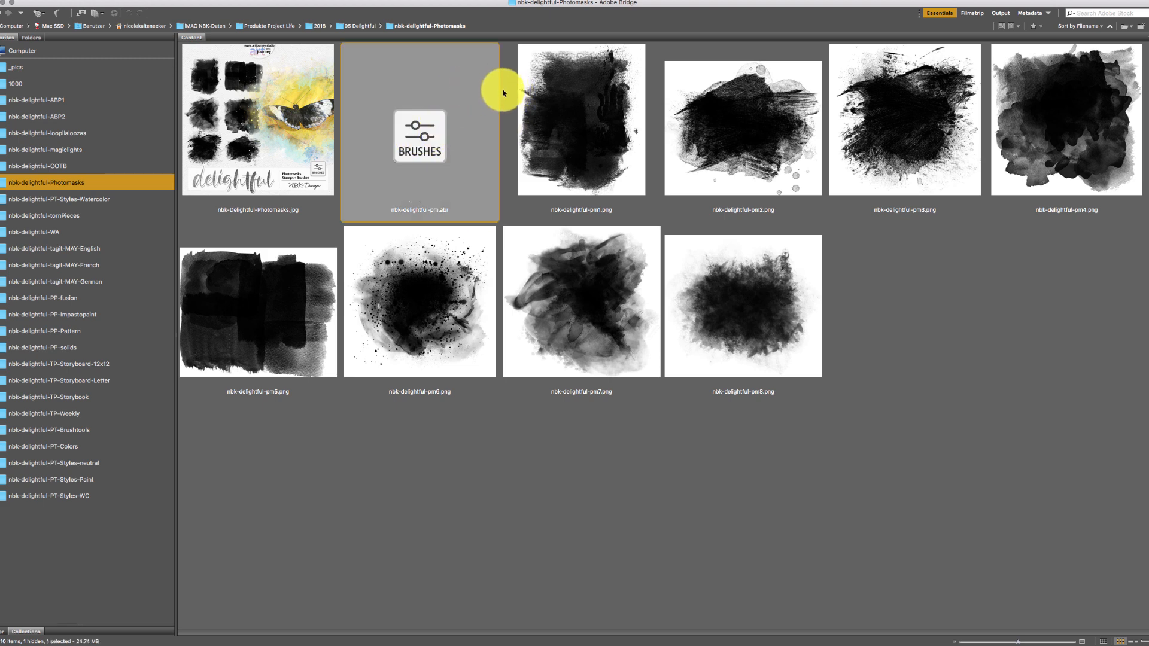
double_click(443, 130)
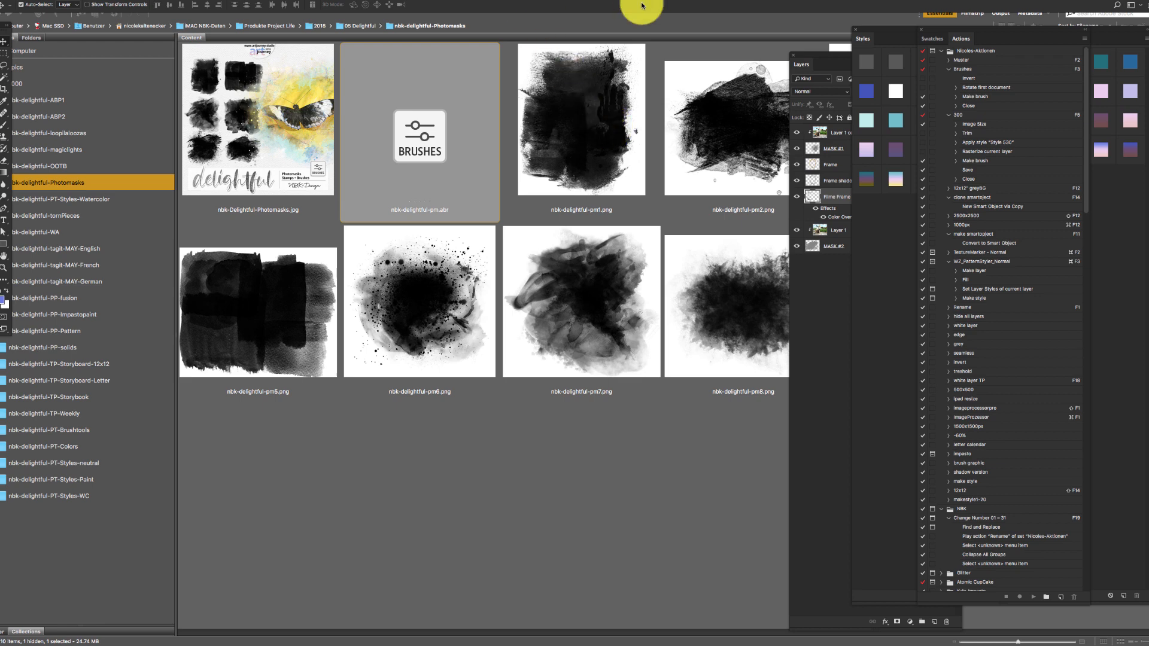
Step: Return to Bridge and preview the photomasks full screen, from nbk-delightful-pm1.png through nbk-delightful-pm8.png and the pack's cover image
click(587, 459)
click(596, 120)
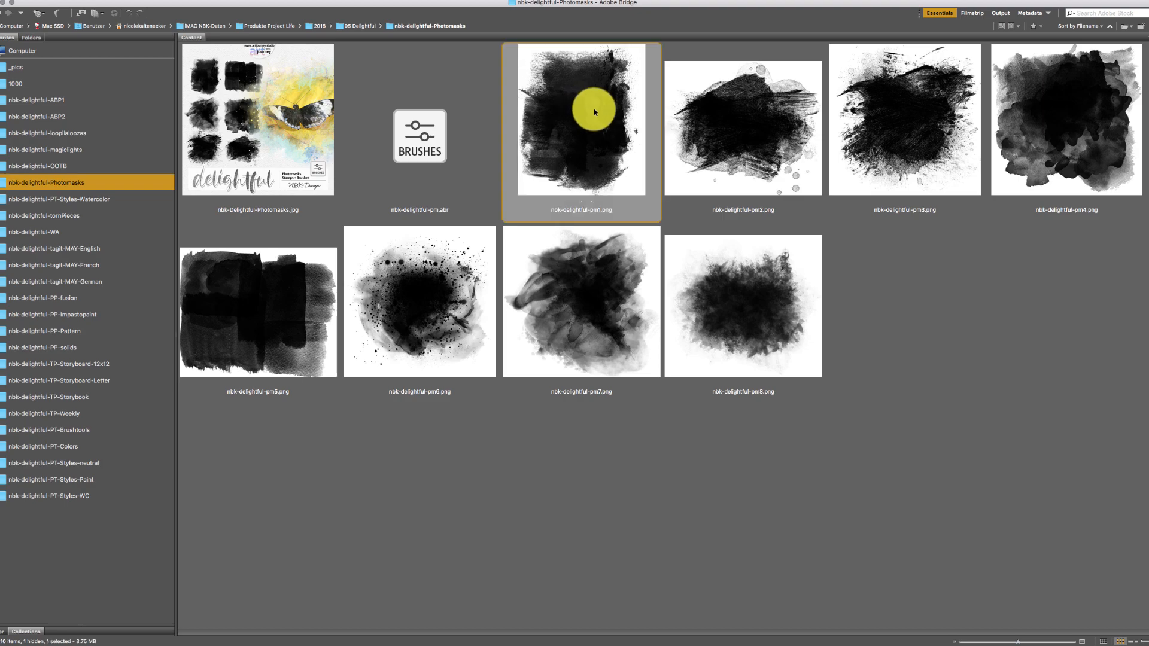
key(space)
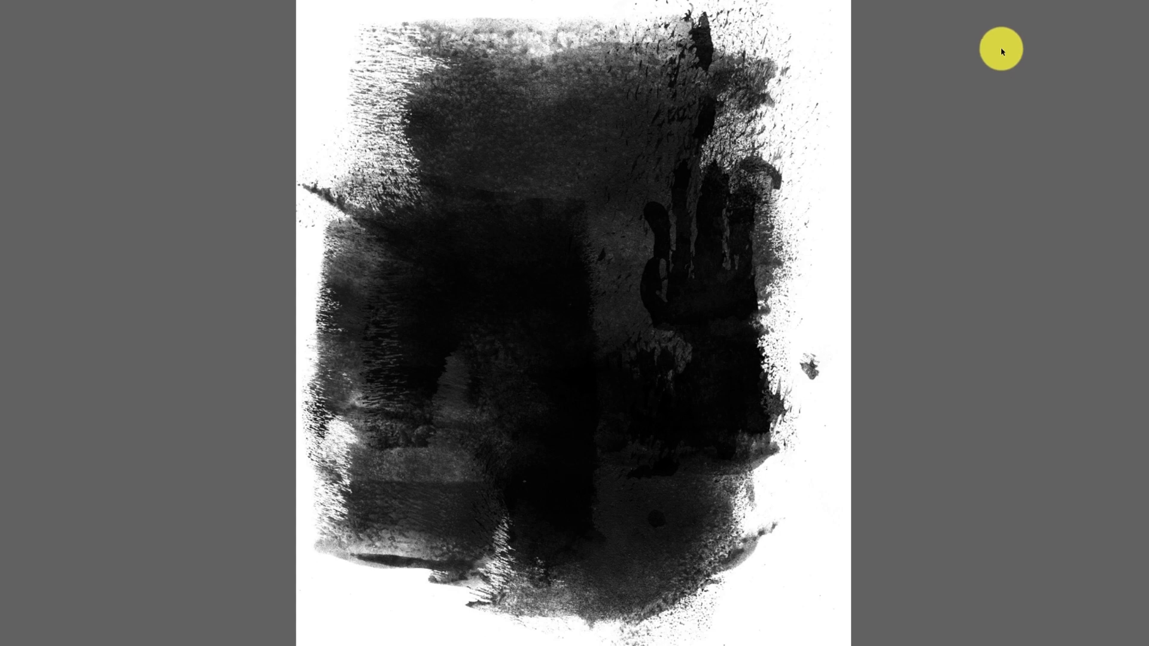
key(Right)
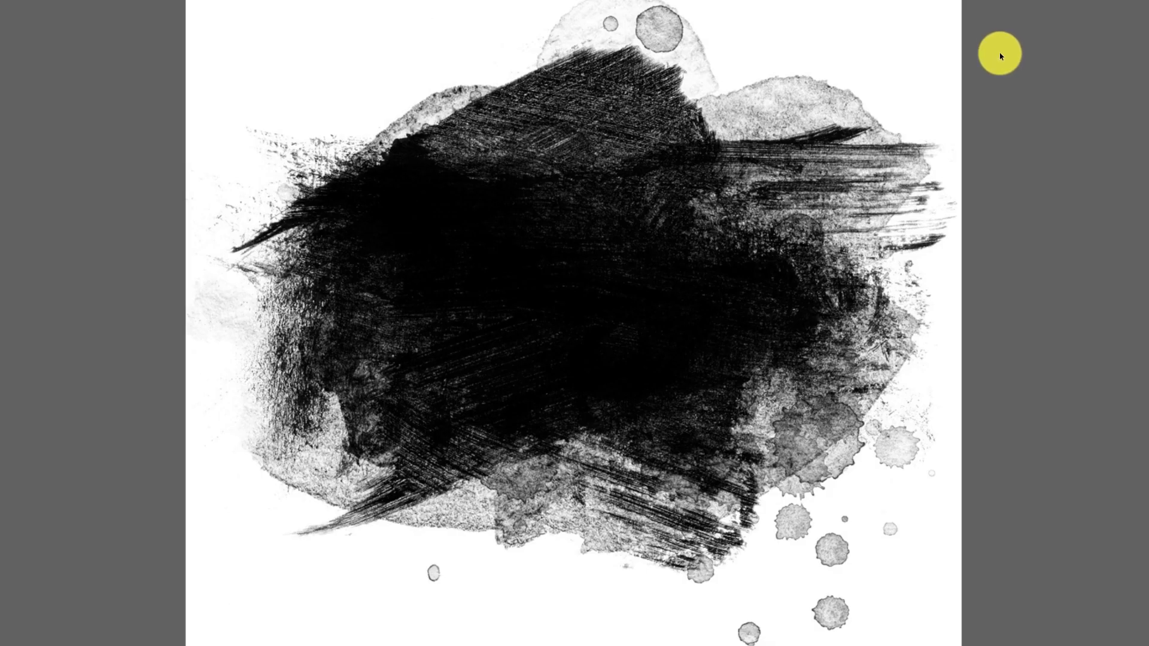
key(Right)
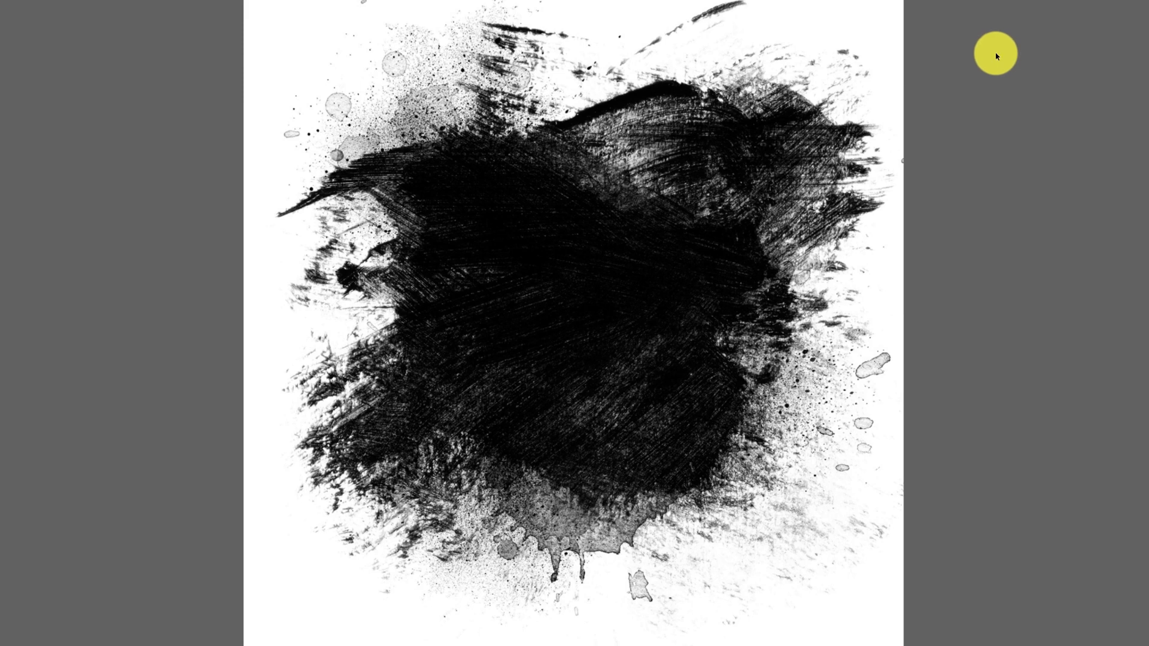
key(Right)
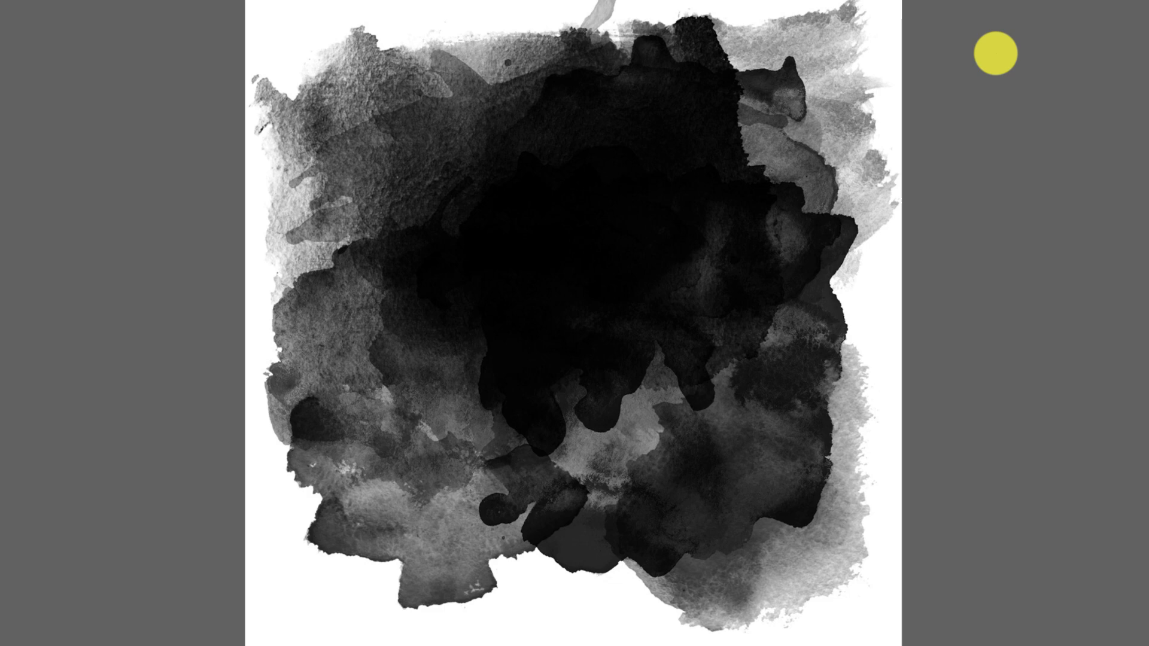
key(Right)
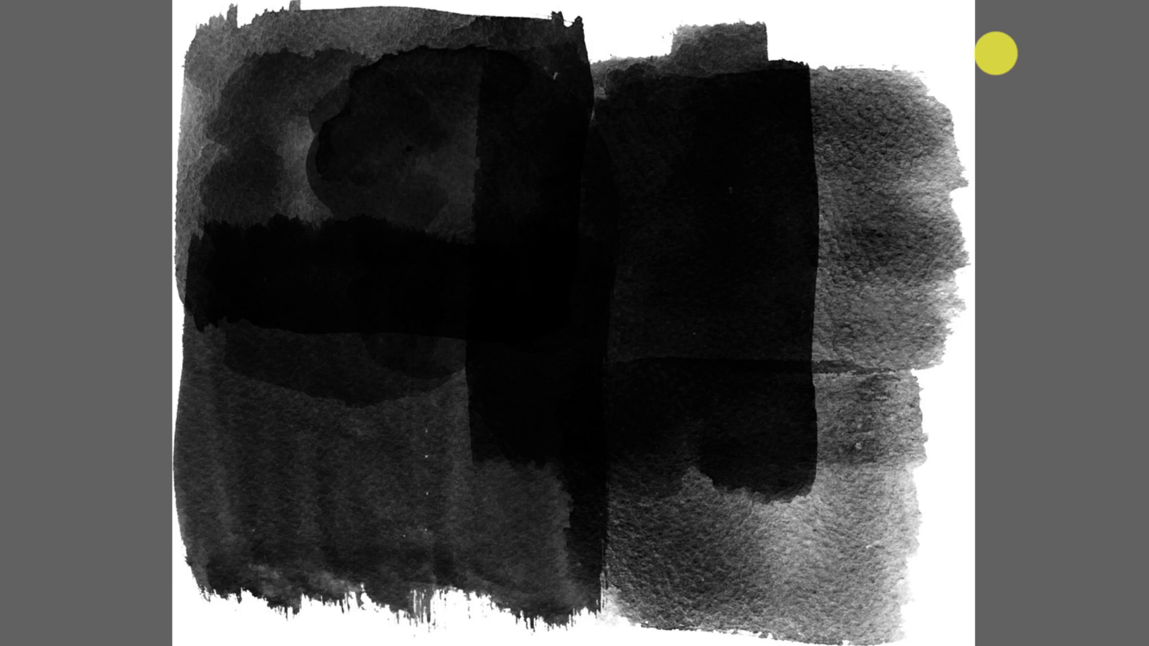
key(Right)
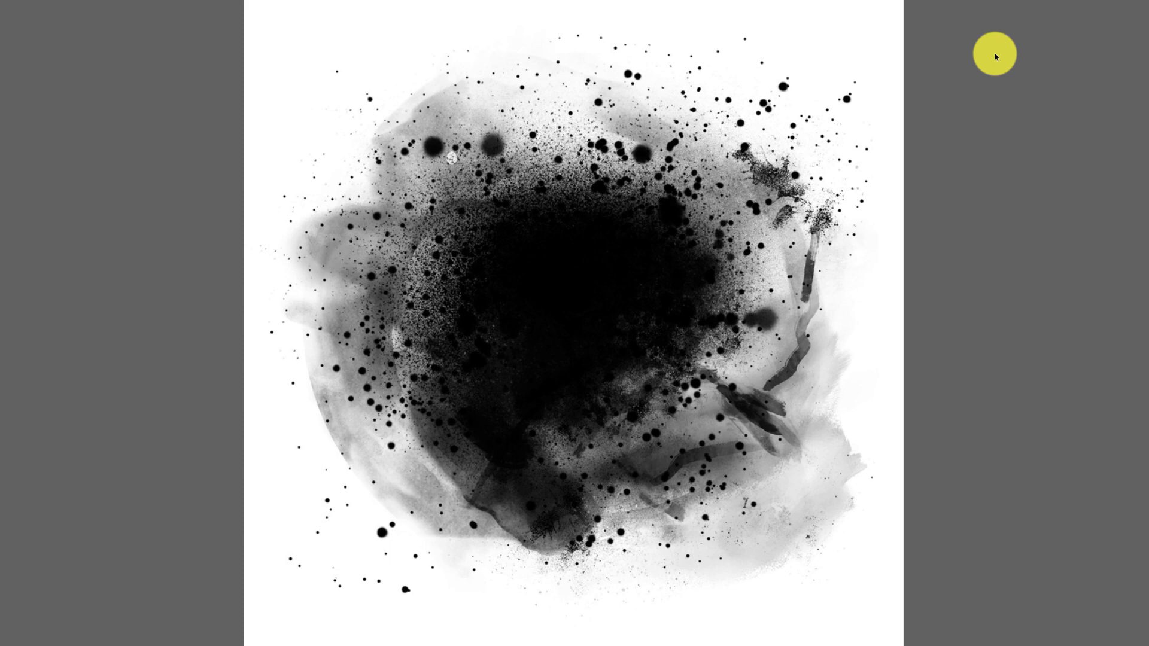
key(Right)
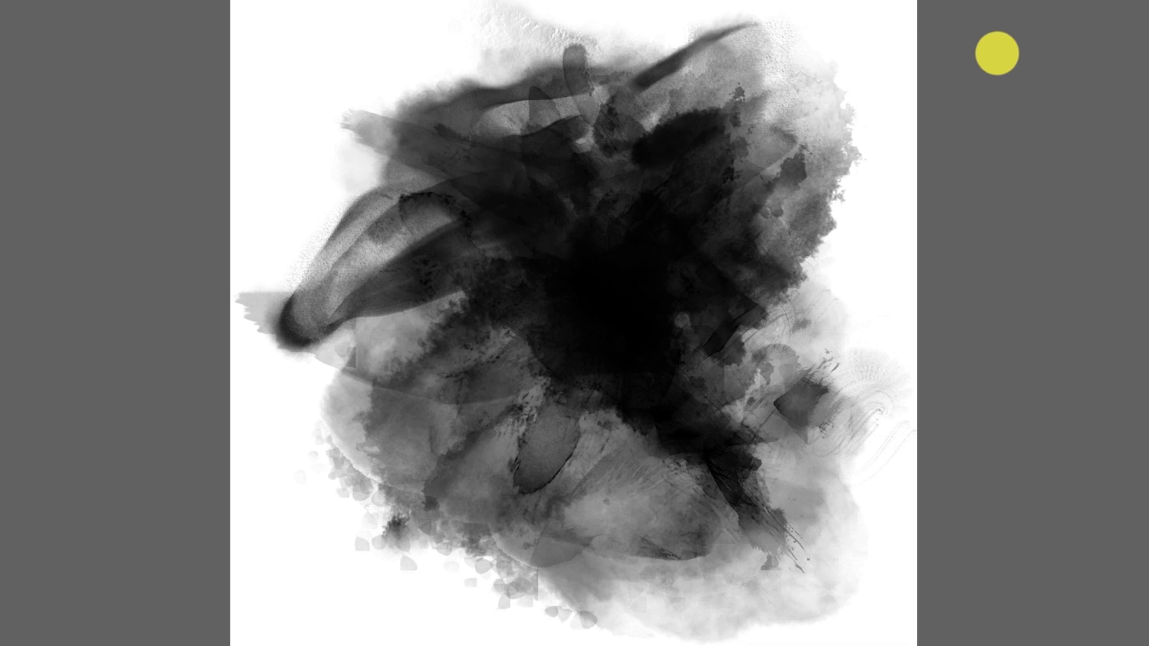
key(Right)
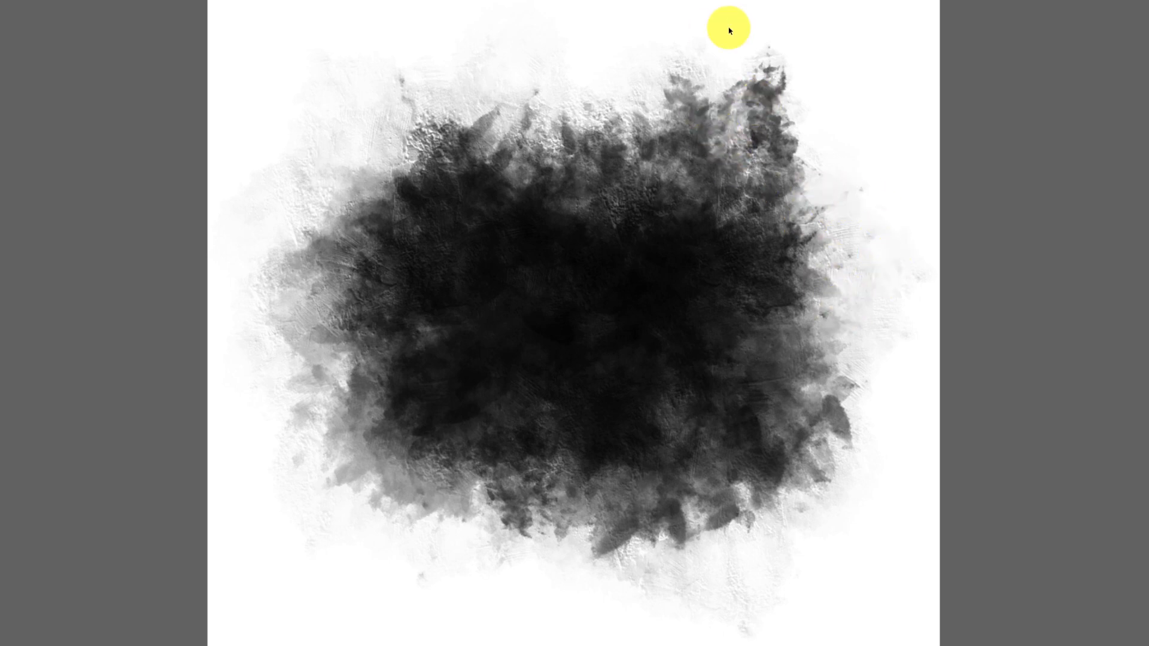
key(Right)
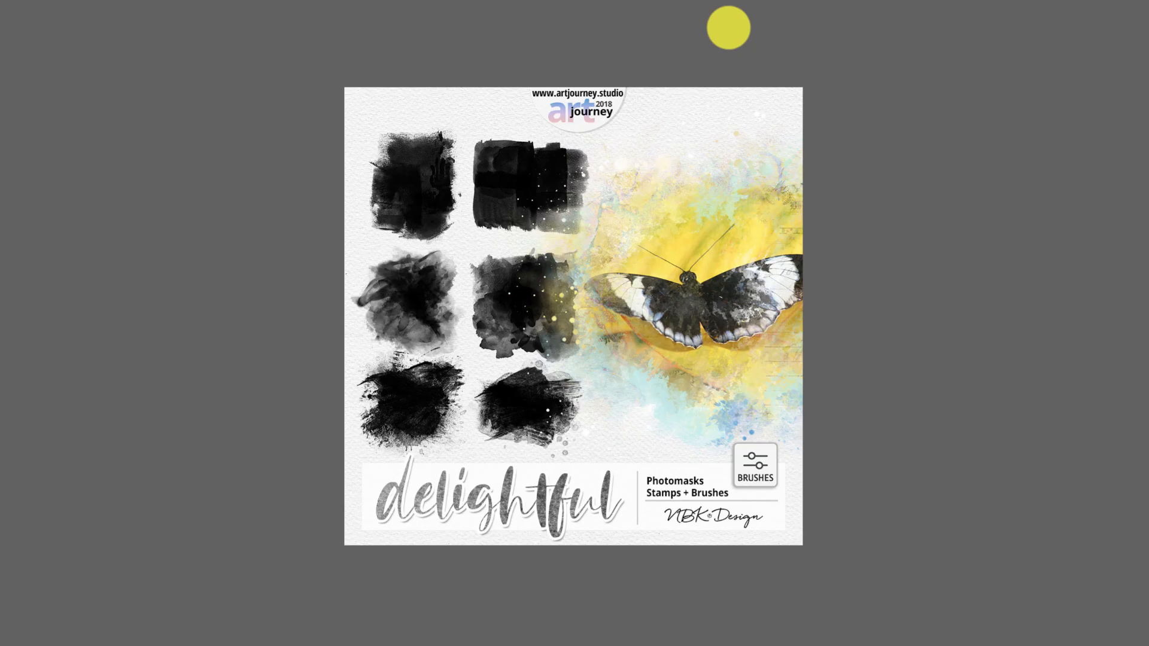
key(space)
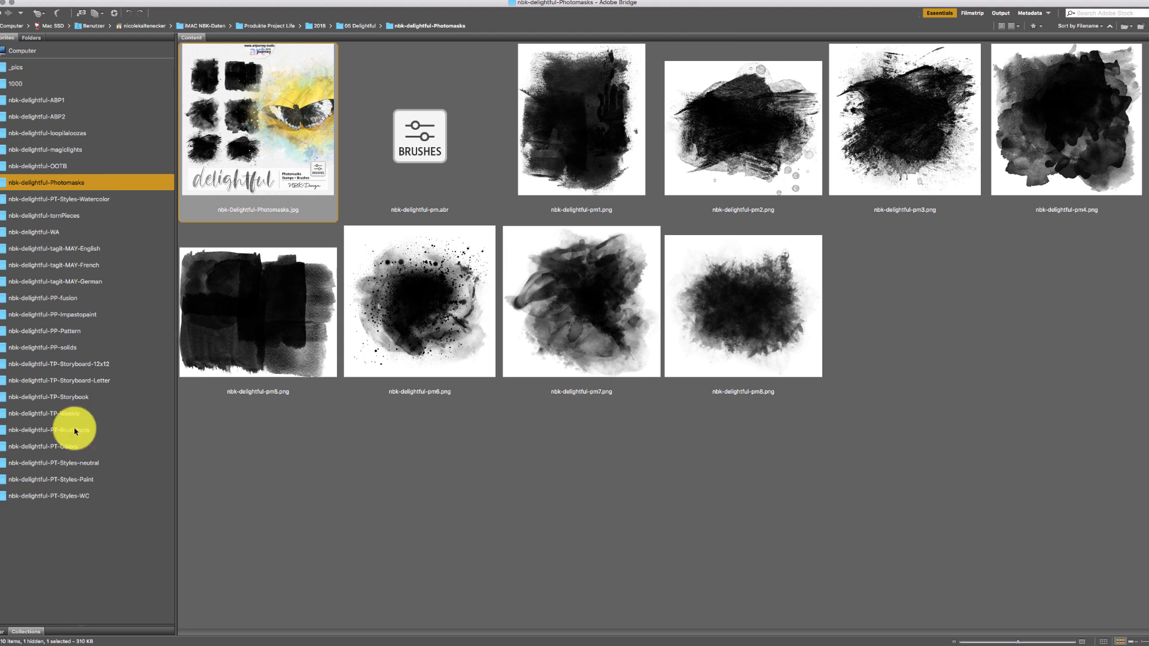
Step: Open nbk-delightful-PP-solids7.jpg from the nbk-delightful-PP-solids folder in Photoshop
click(71, 348)
double_click(449, 290)
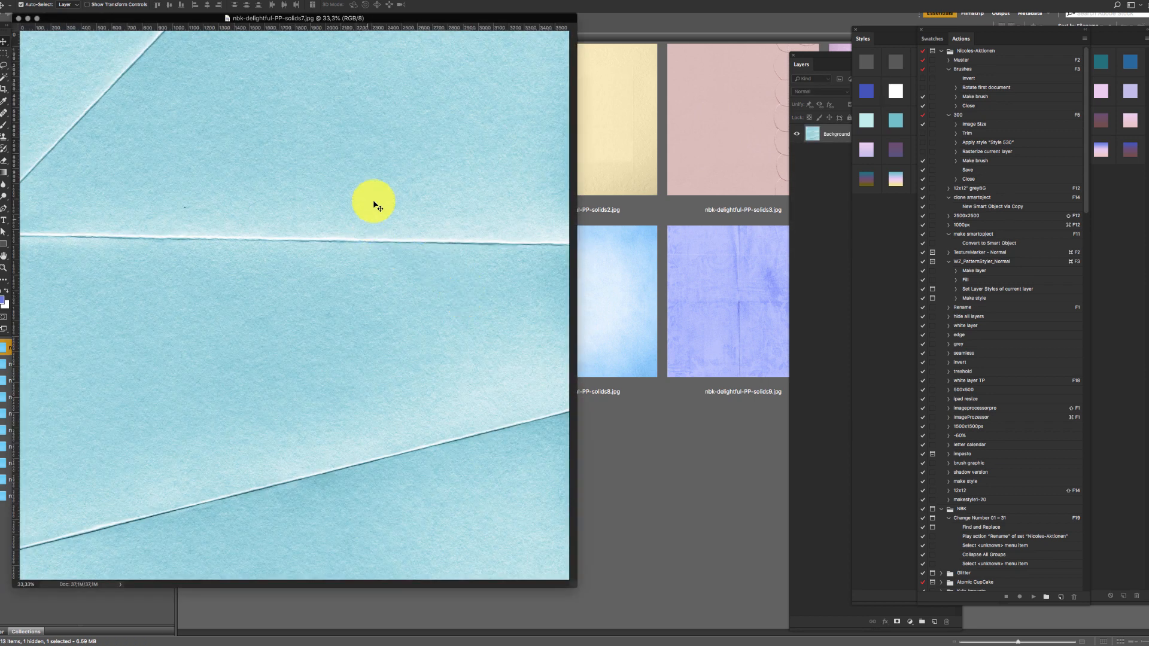
Step: Place nbk-delightful-pm7.png from the nbk-delightful-Photomasks folder in Bridge onto the middle of the blue paper in Photoshop
click(605, 489)
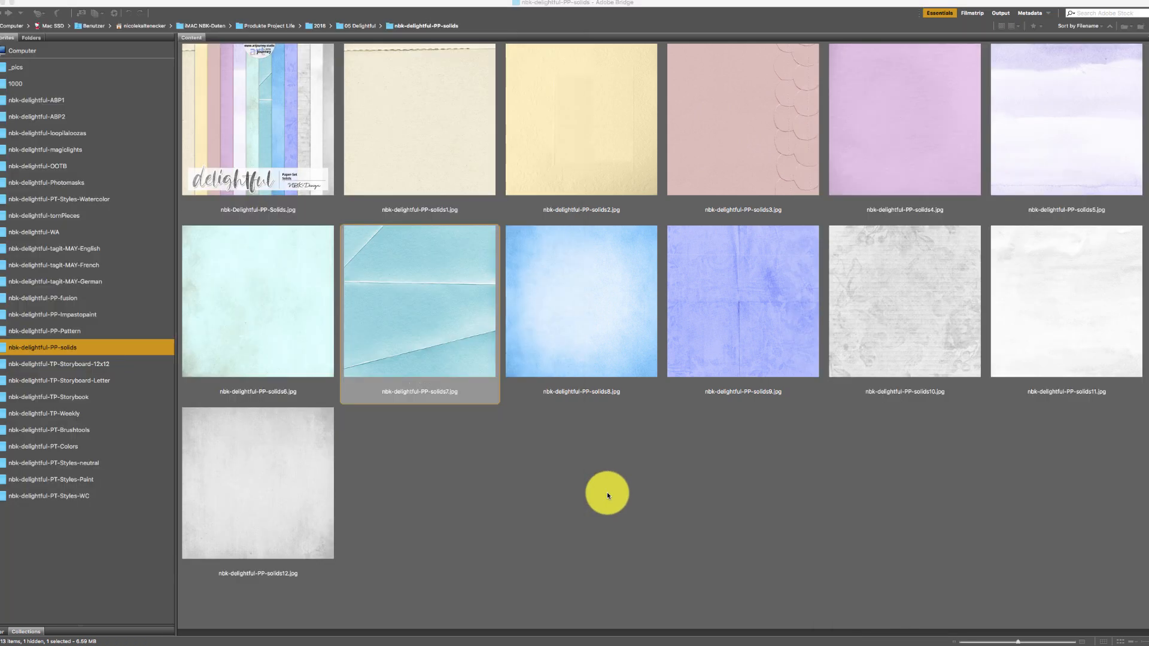
click(75, 183)
double_click(585, 299)
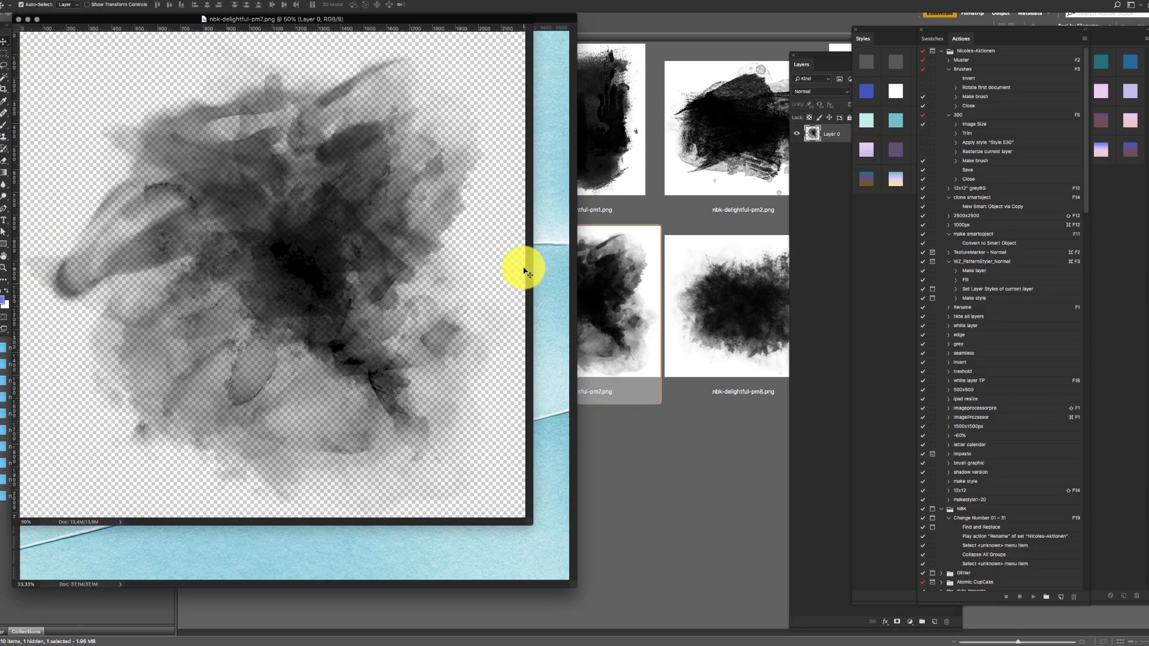
drag(530, 283, 479, 231)
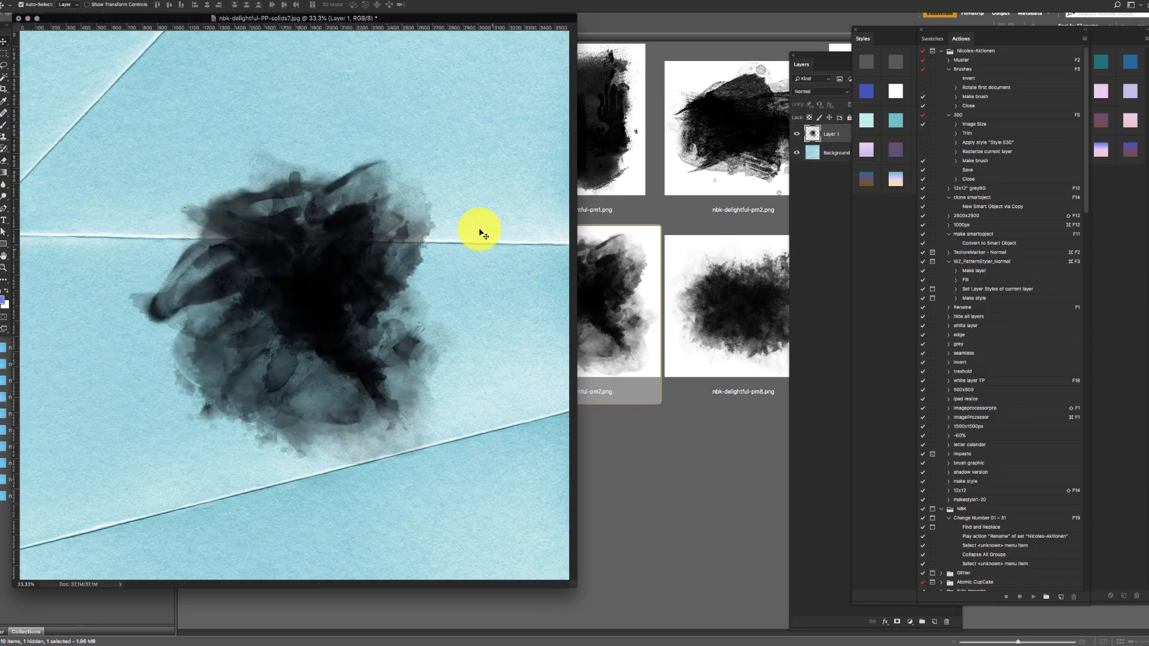
drag(486, 18, 563, 27)
drag(615, 39, 645, 6)
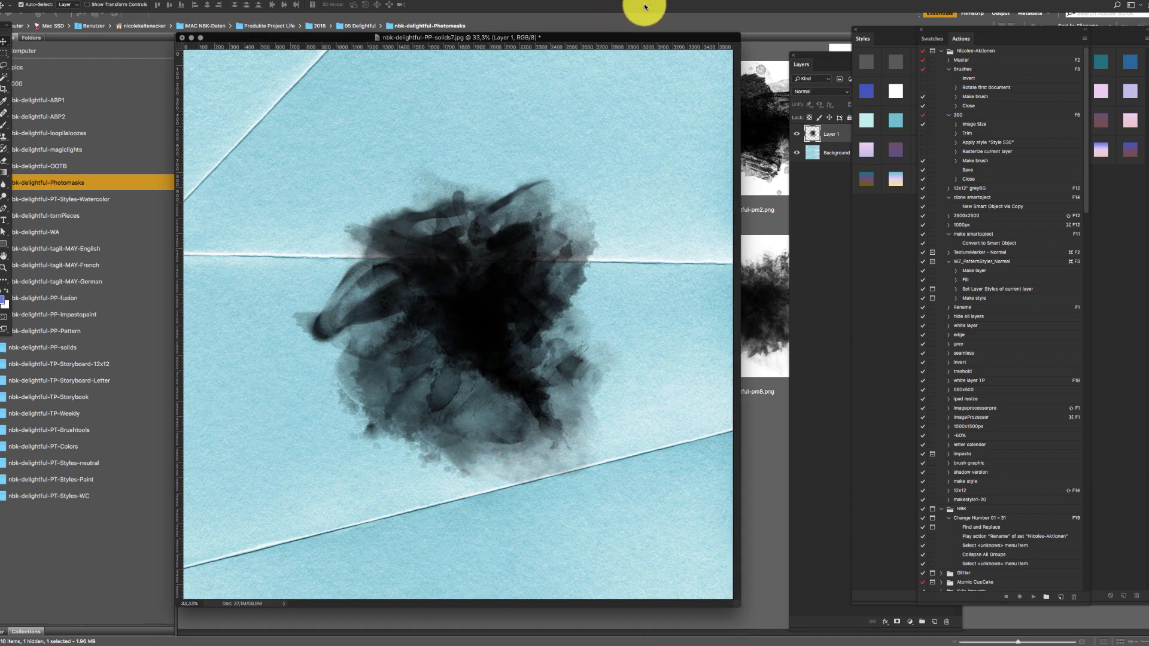
Step: Copy the photo 28918.jpg from the _pics folder in Bridge into the paper document and clip it to the photomask layer
click(68, 93)
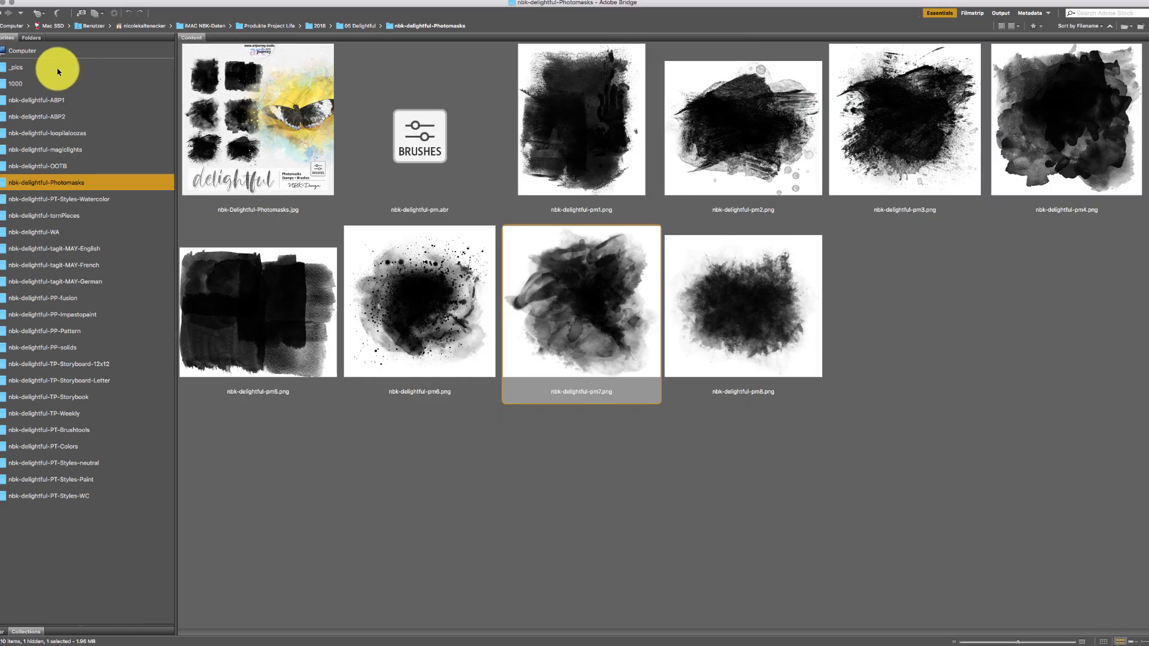
click(76, 65)
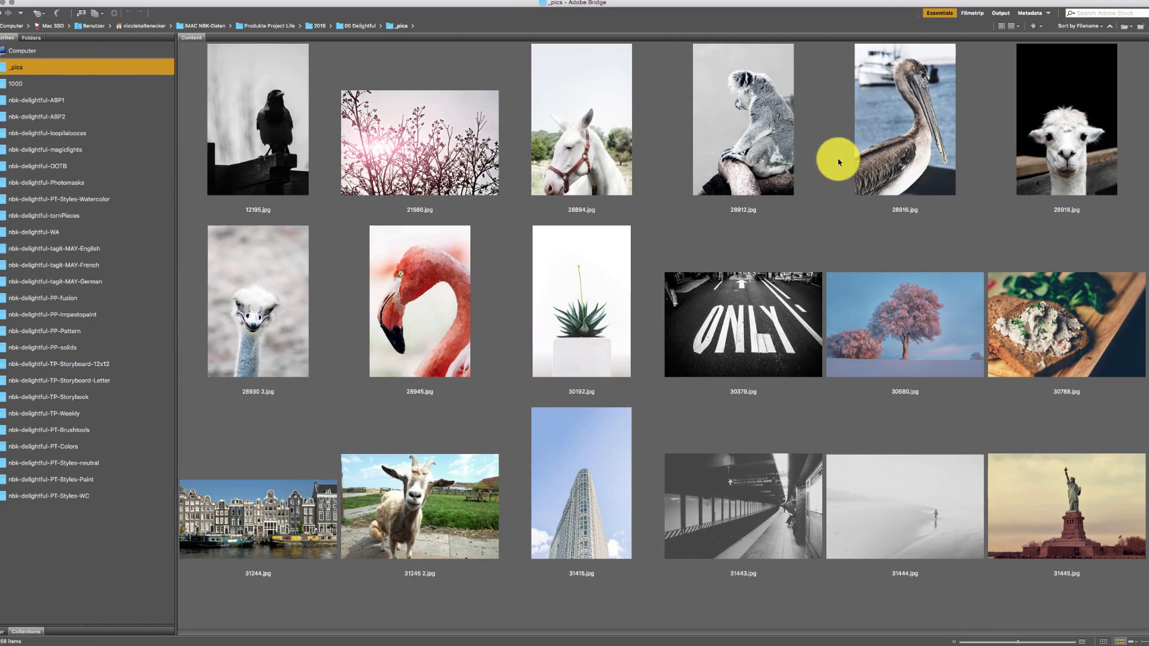
double_click(1097, 117)
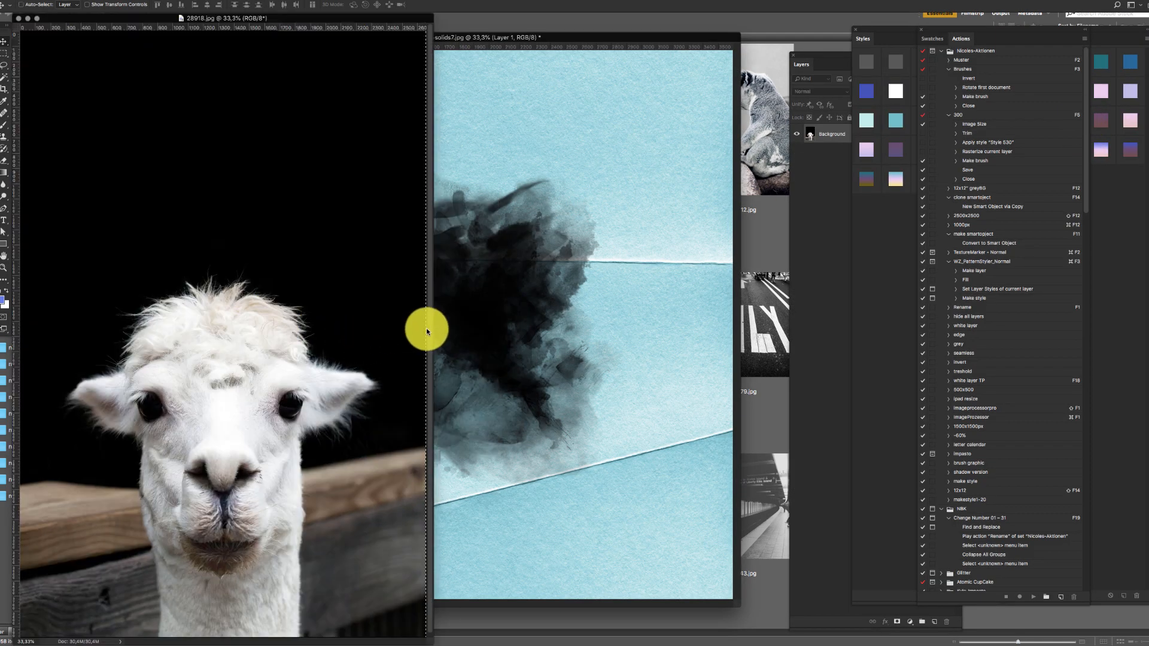
key(super+w)
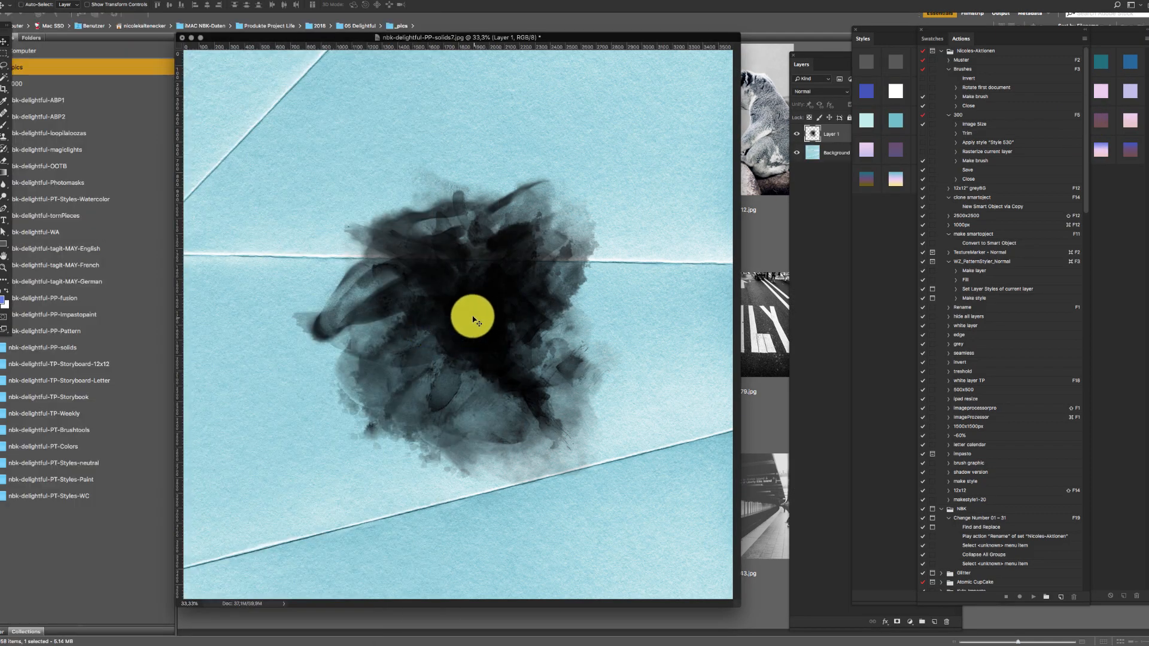
key(super+v)
key(alt+super+g)
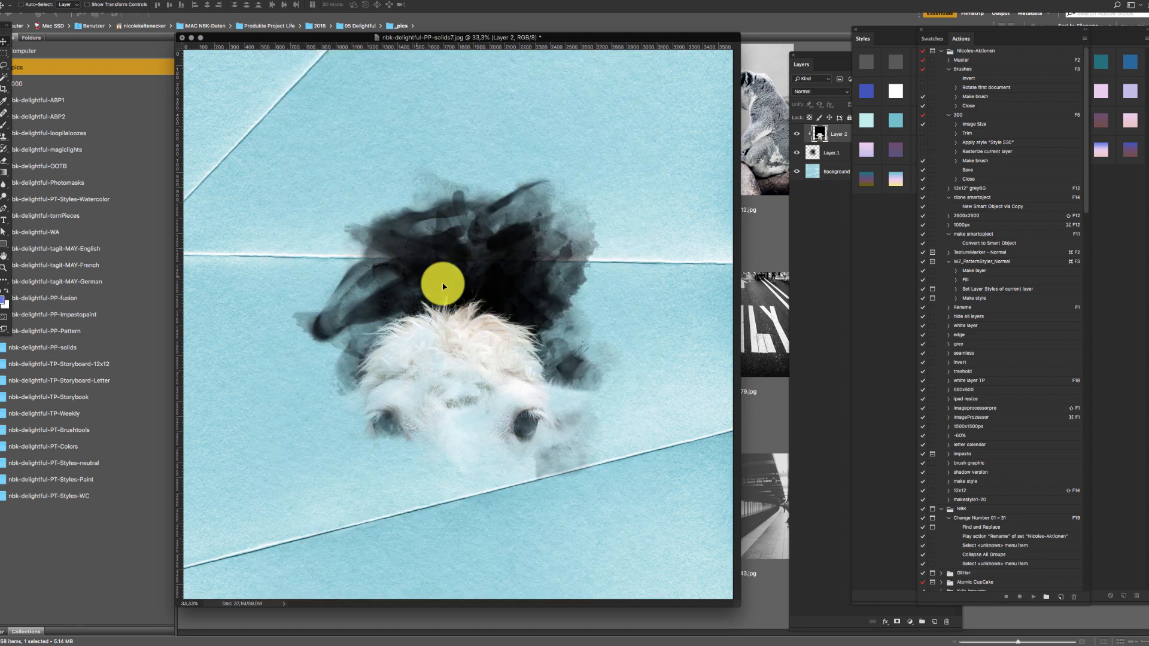
Step: Move the clipped alpaca photo up so the face fills the photomask shape
key(super+t)
drag(509, 421, 508, 298)
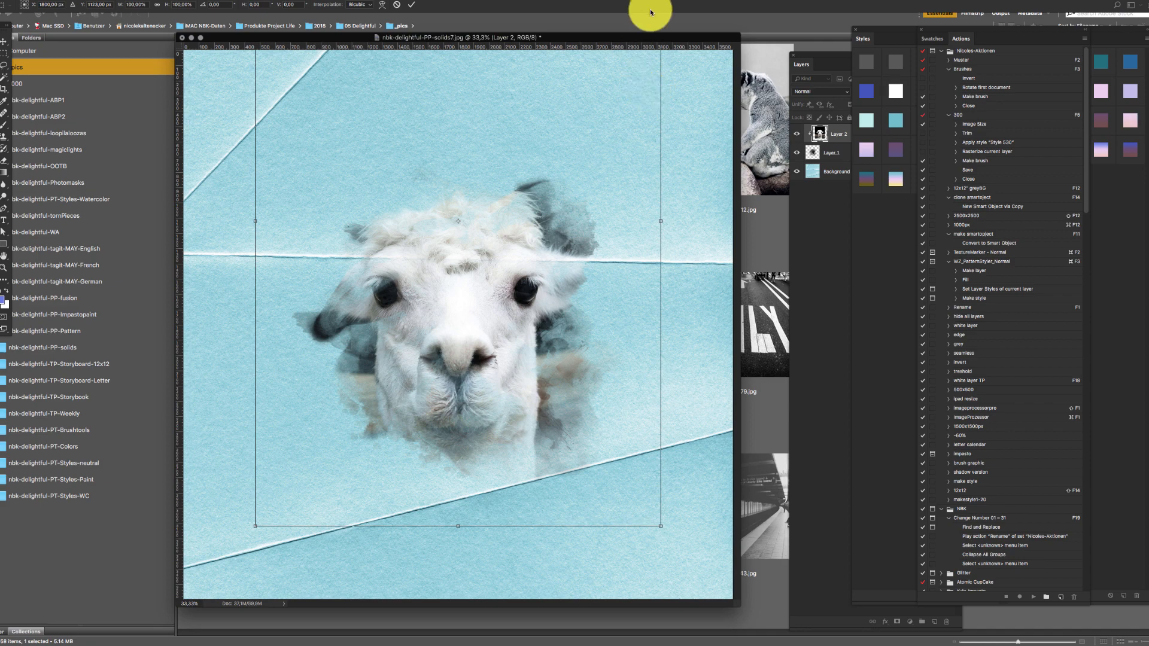
key(Return)
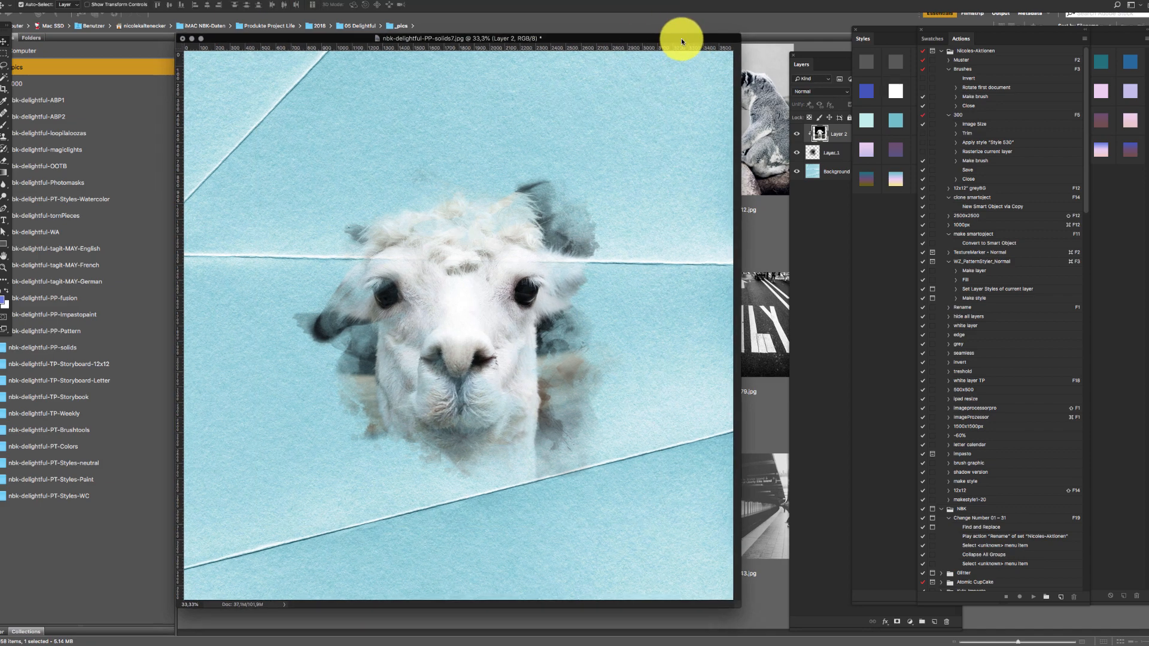
drag(681, 41, 713, 30)
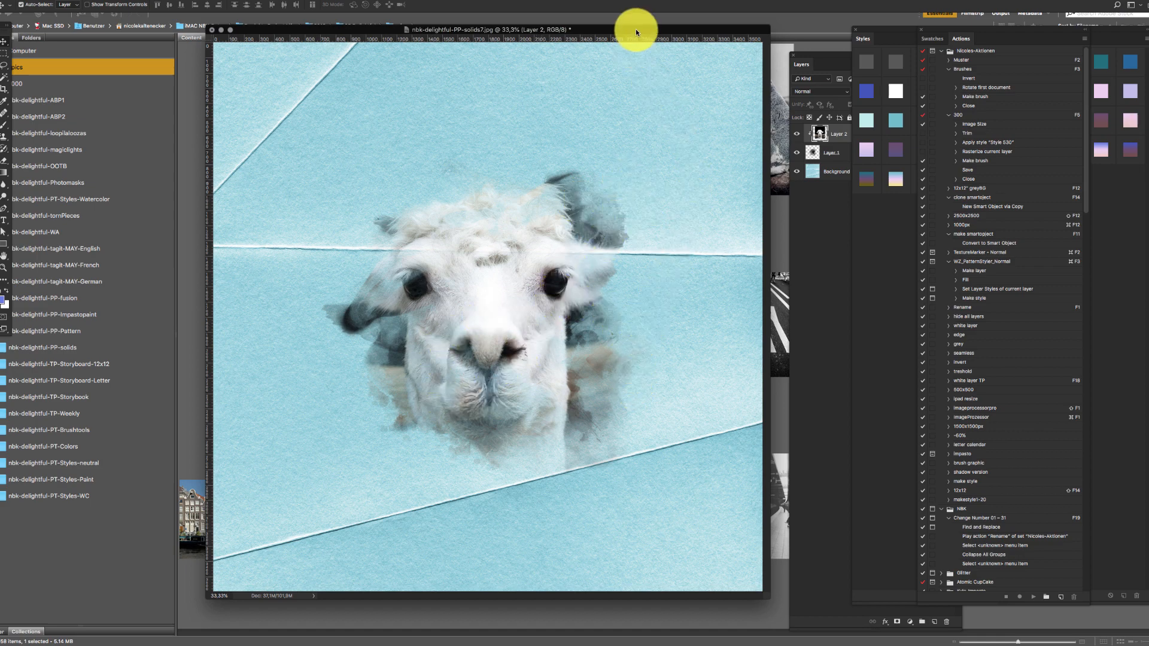
drag(635, 29, 801, 46)
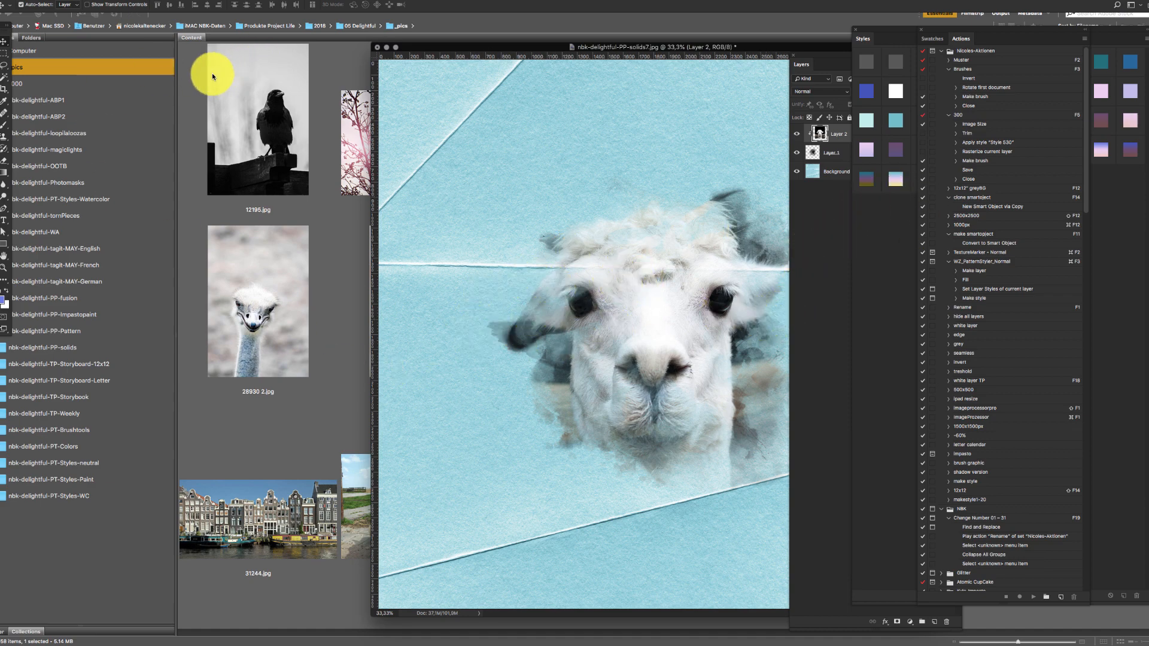
Step: Return to Bridge and open the nbk-delightful-tornPieces folder, trying the nbk-delightful-PT-Styles-Watercolor folder on the way
click(306, 425)
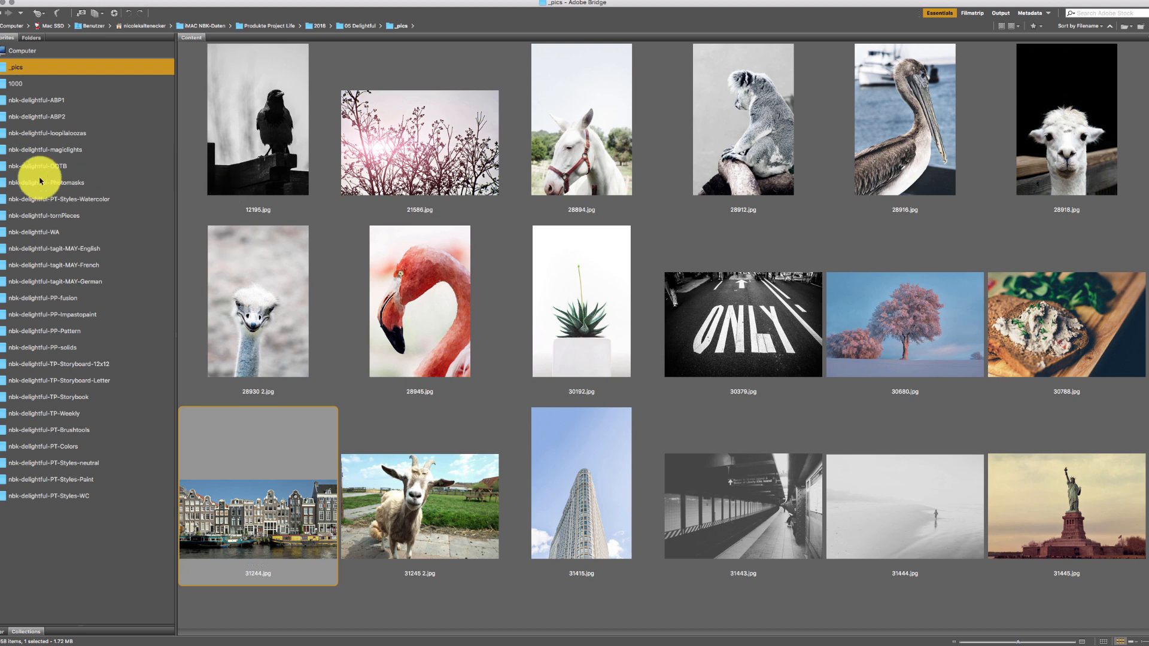
click(71, 183)
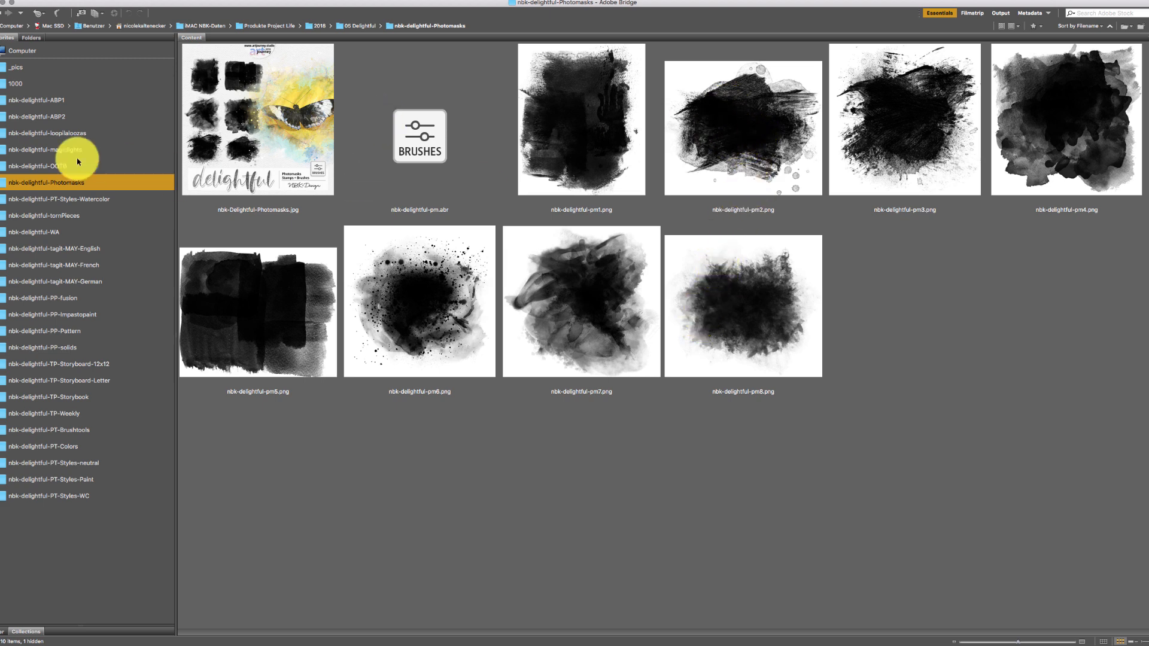
click(103, 201)
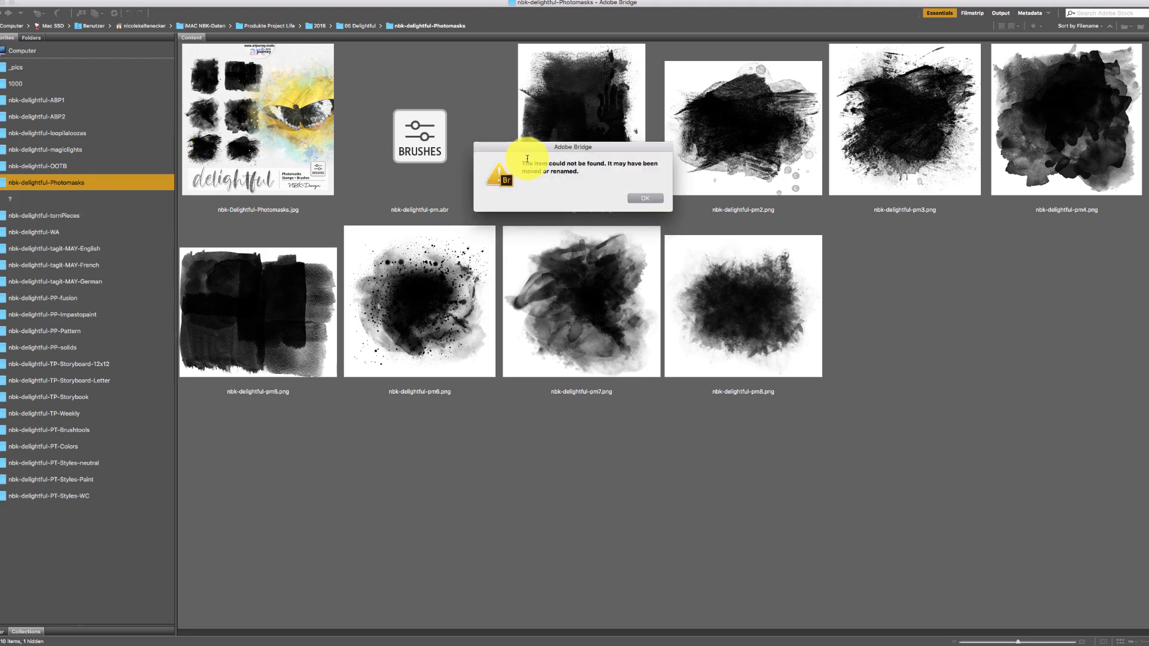
click(647, 198)
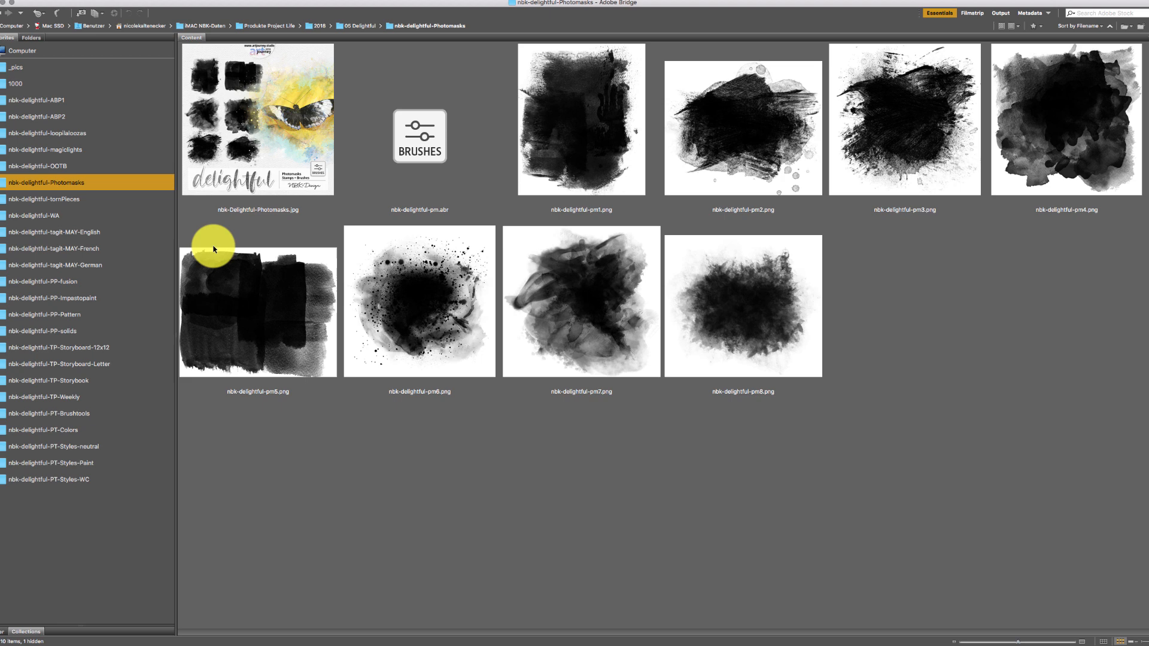
click(102, 198)
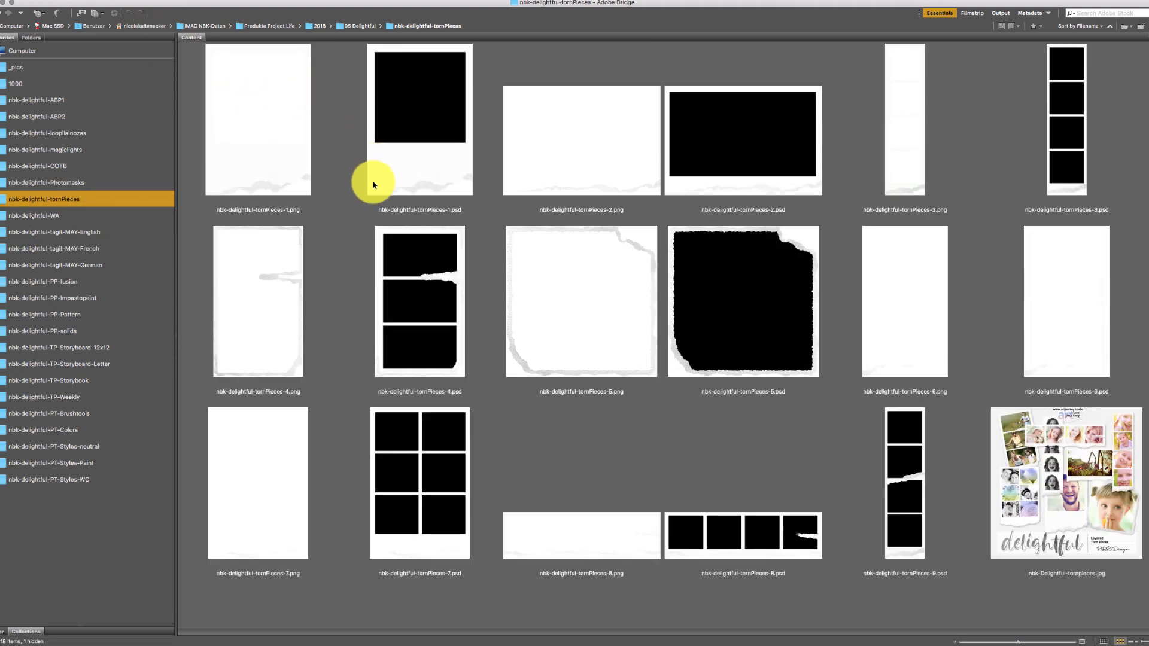
Step: Place the frame nbk-delightful-tornPieces-1.png on the lower left of the paper and hide the alpaca photo and photomask layers
click(414, 162)
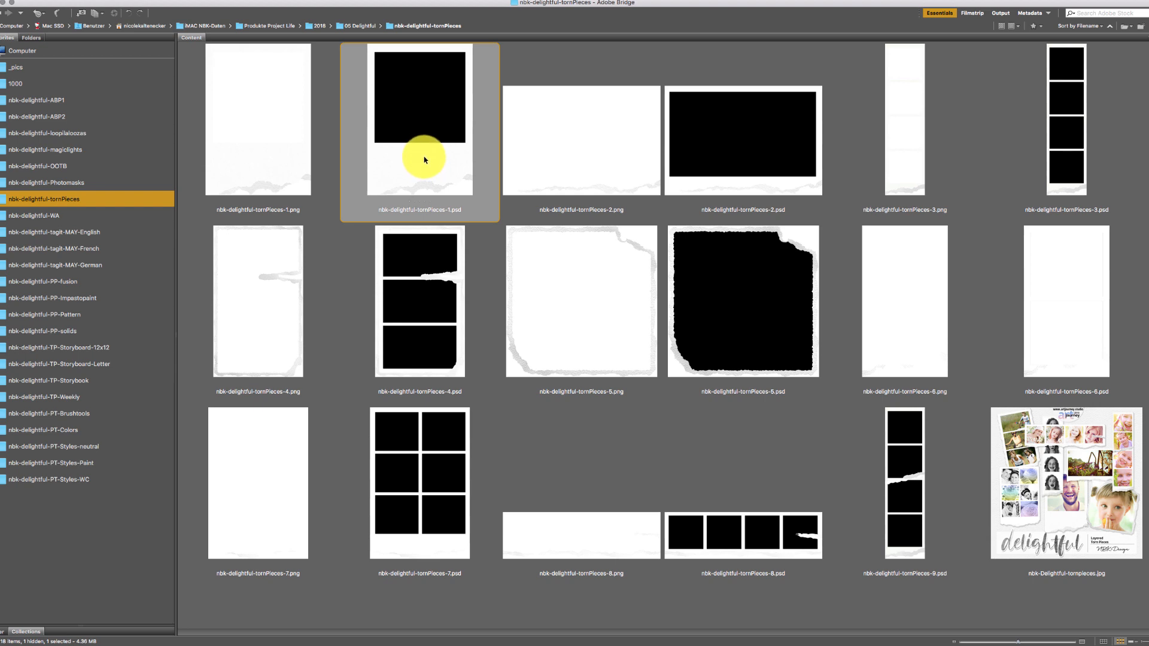
click(289, 146)
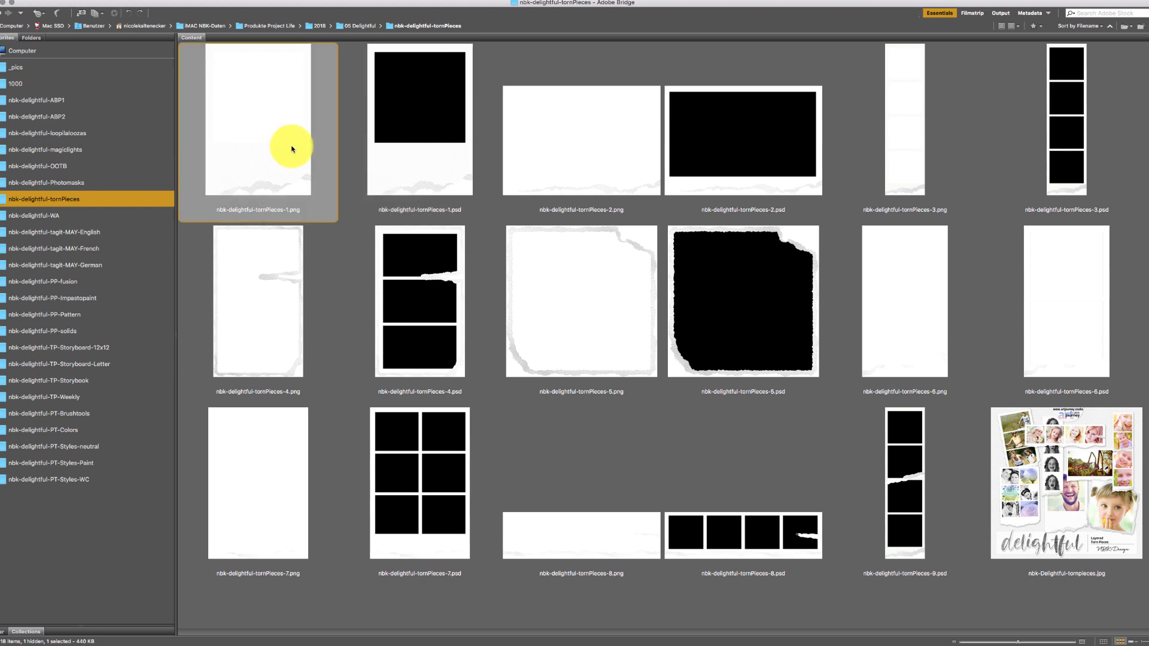
double_click(292, 148)
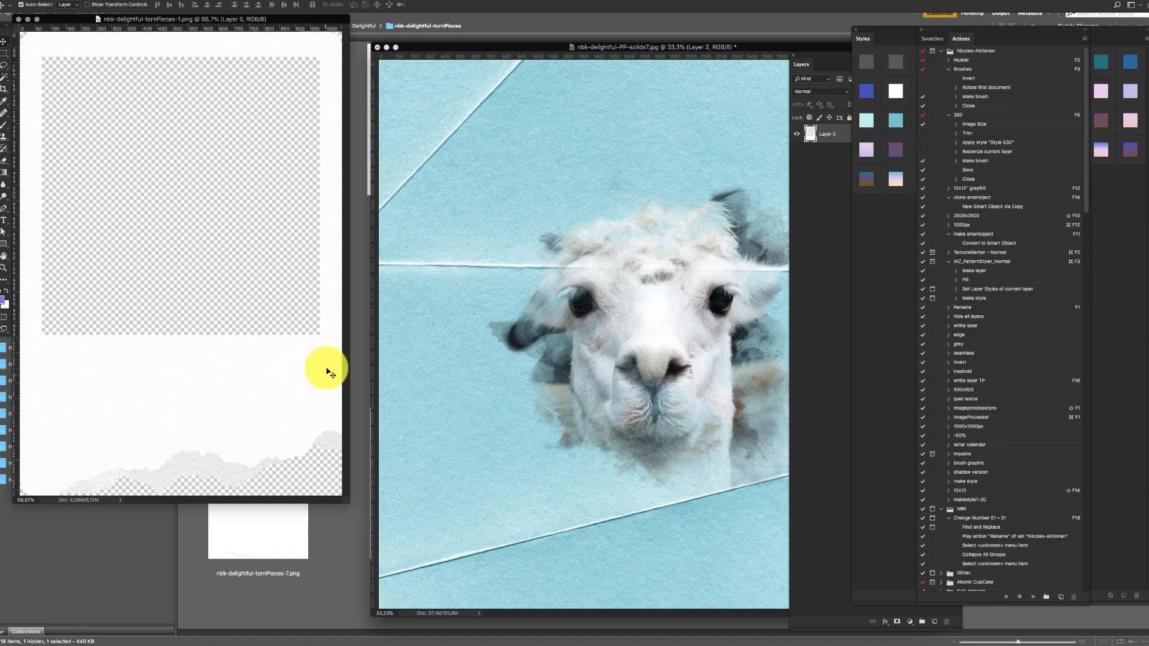
drag(330, 374, 539, 367)
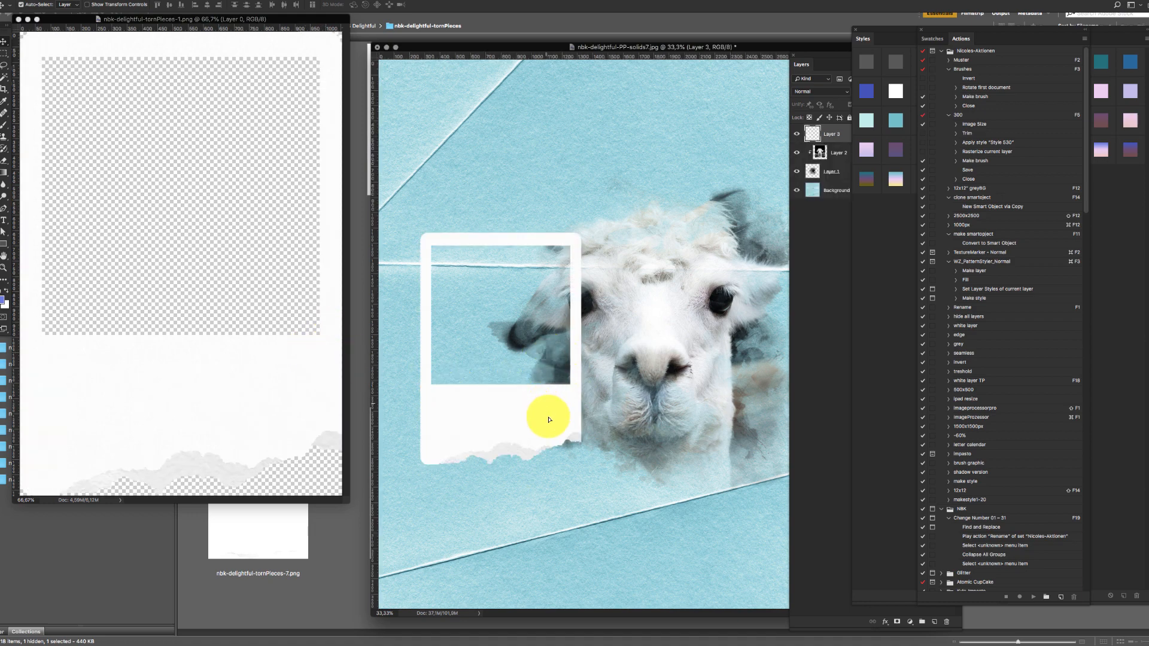
drag(549, 419, 532, 477)
click(818, 160)
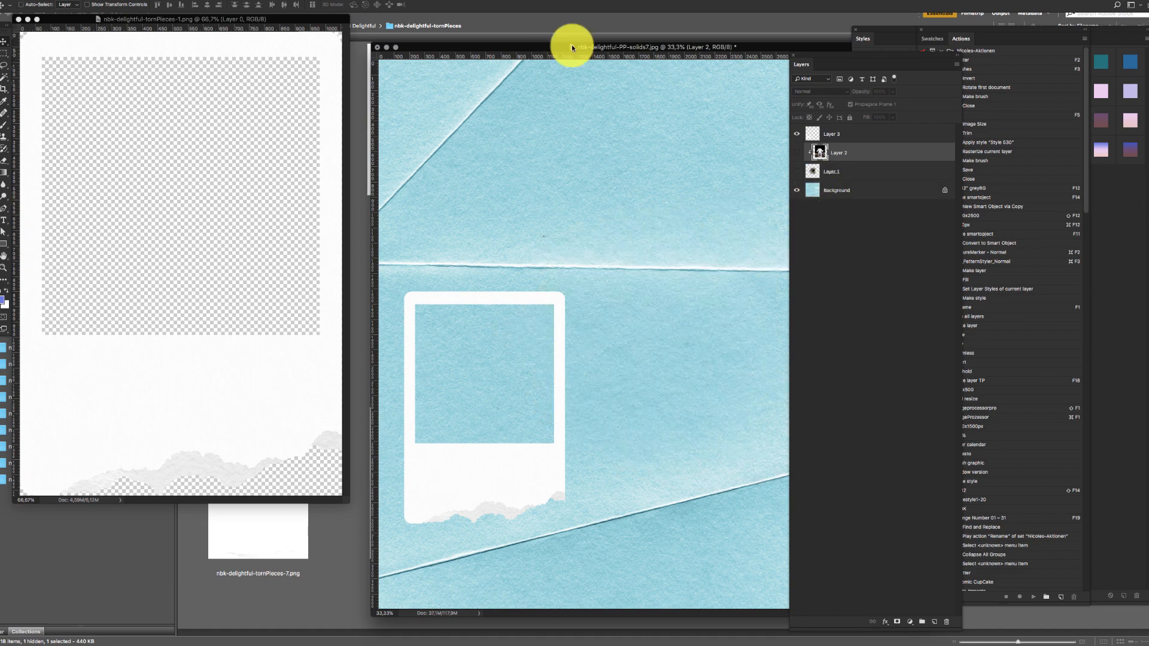
Step: Open 12195.jpg from the _pics folder in Bridge and place it in the paper document beneath the torn frame
click(346, 598)
click(38, 68)
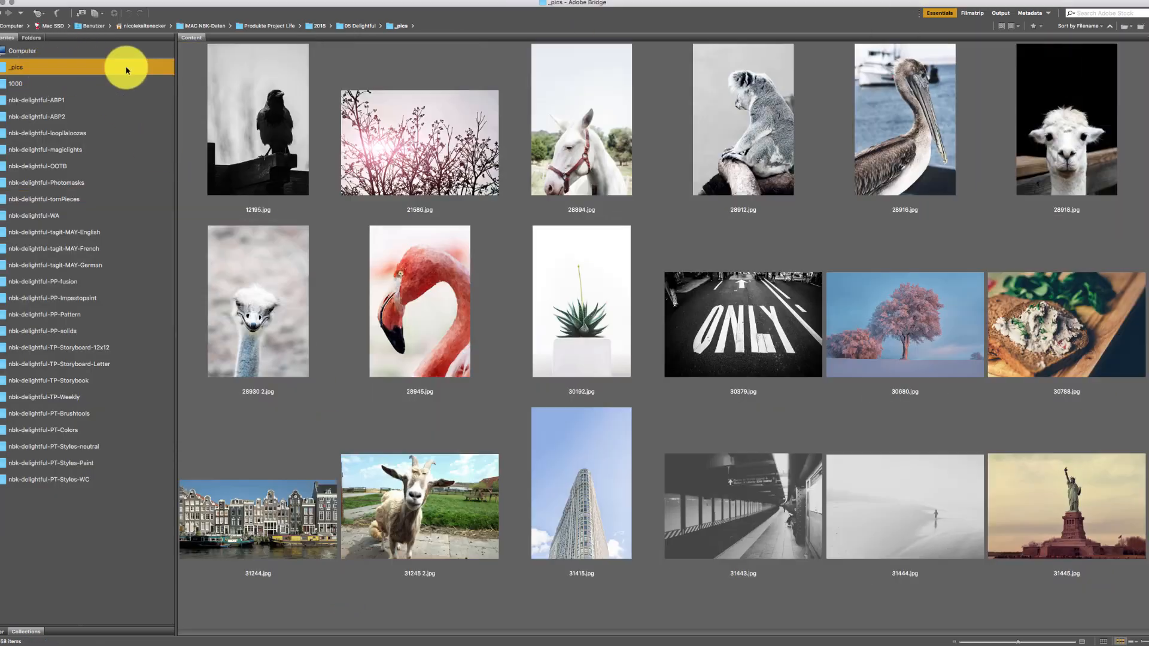
double_click(289, 154)
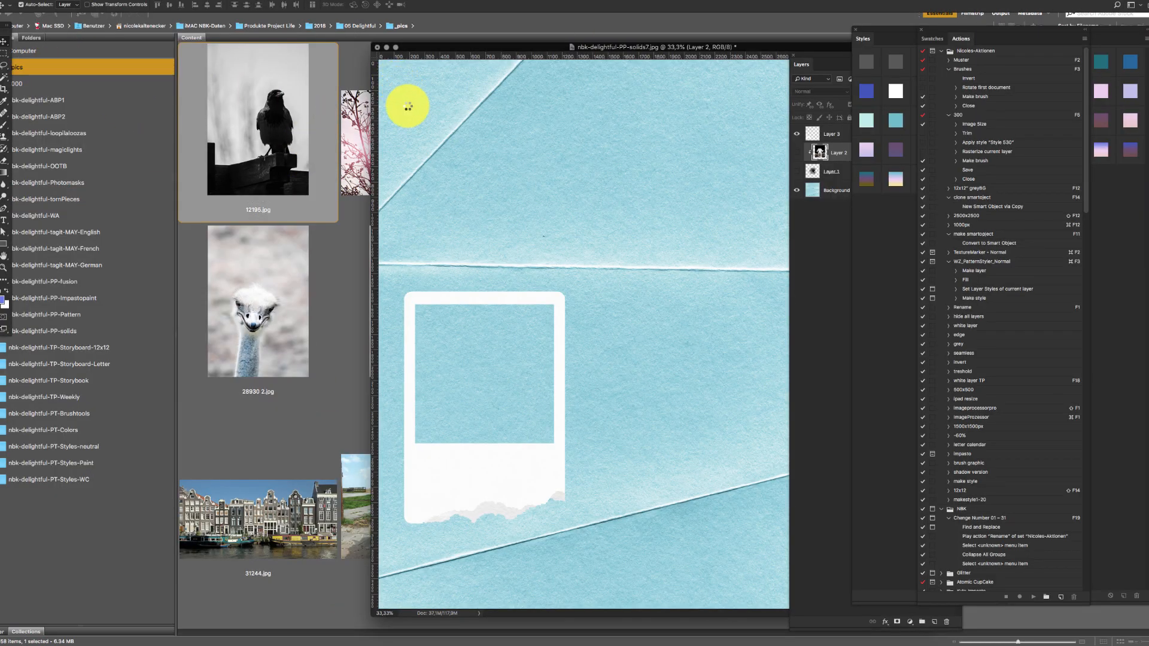
drag(277, 285, 538, 275)
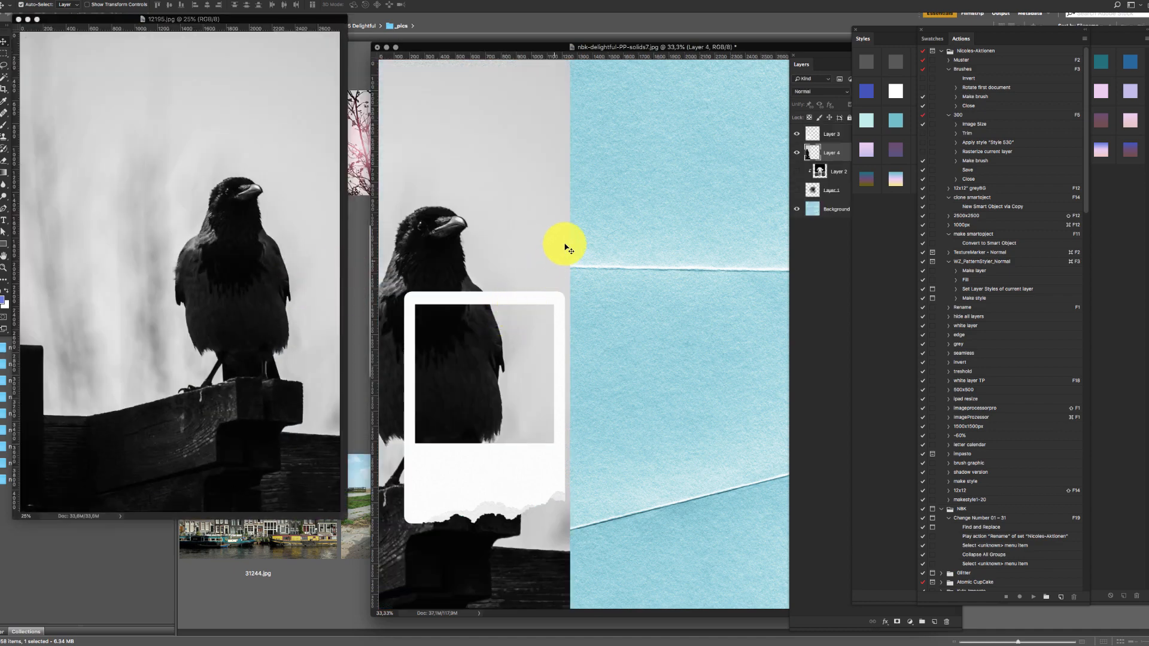
Step: Scale the crow photo to about 35%, position the bird inside the frame opening, and close the source photo
key(super+t)
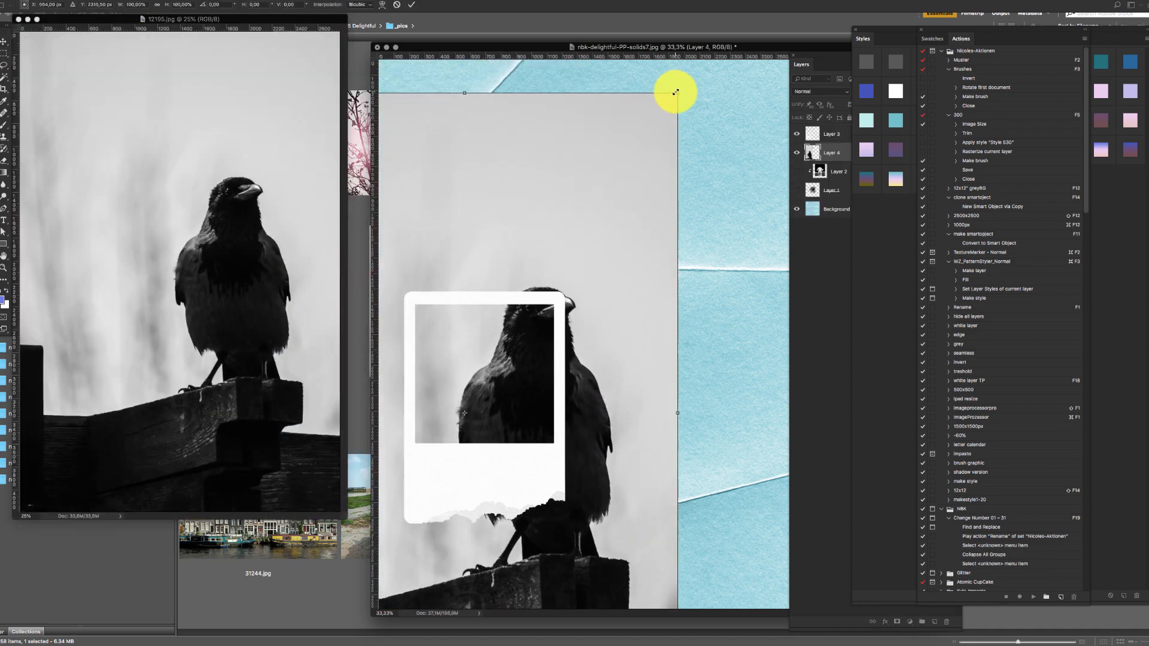
drag(675, 92, 554, 379)
drag(598, 583, 546, 516)
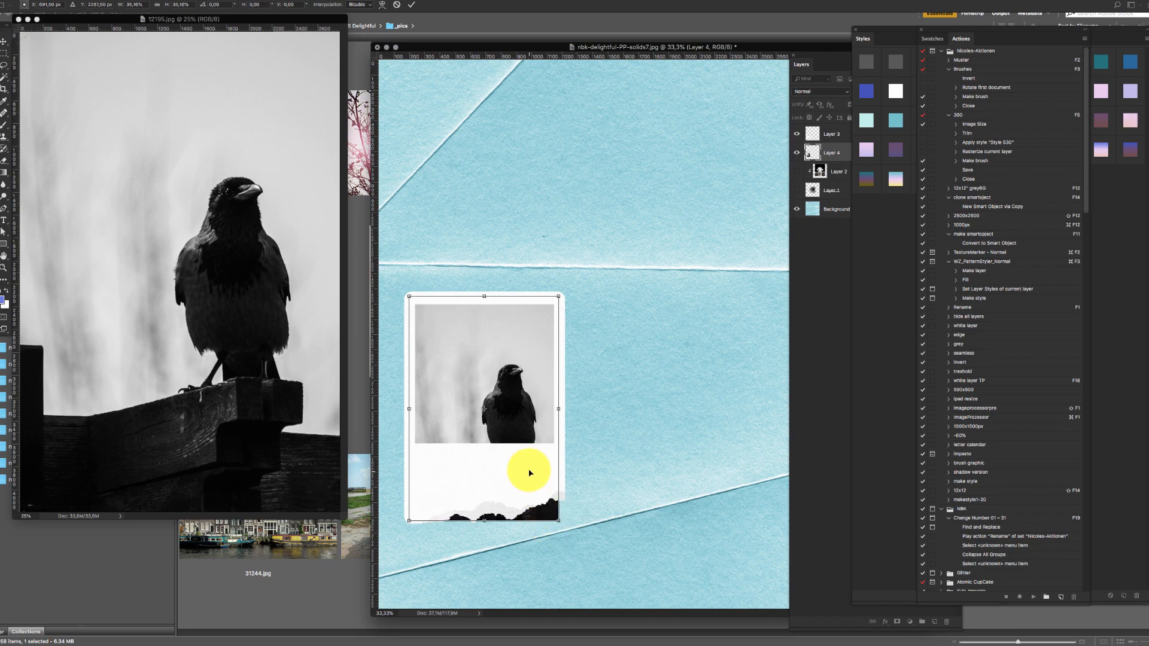
drag(526, 469, 529, 432)
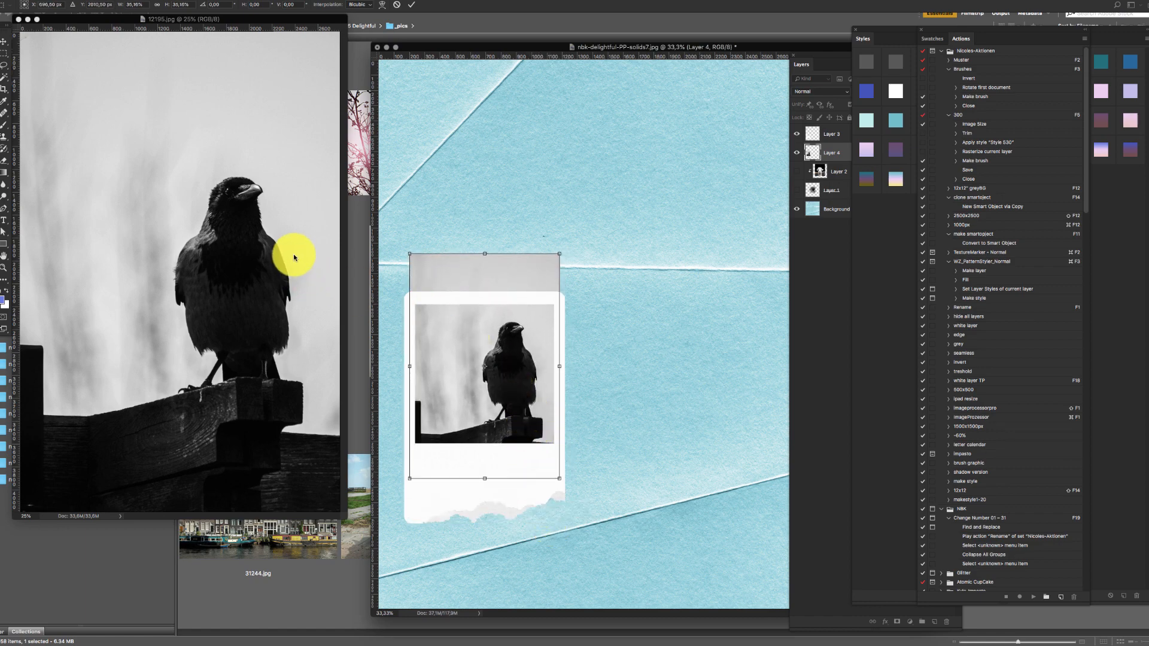
key(Return)
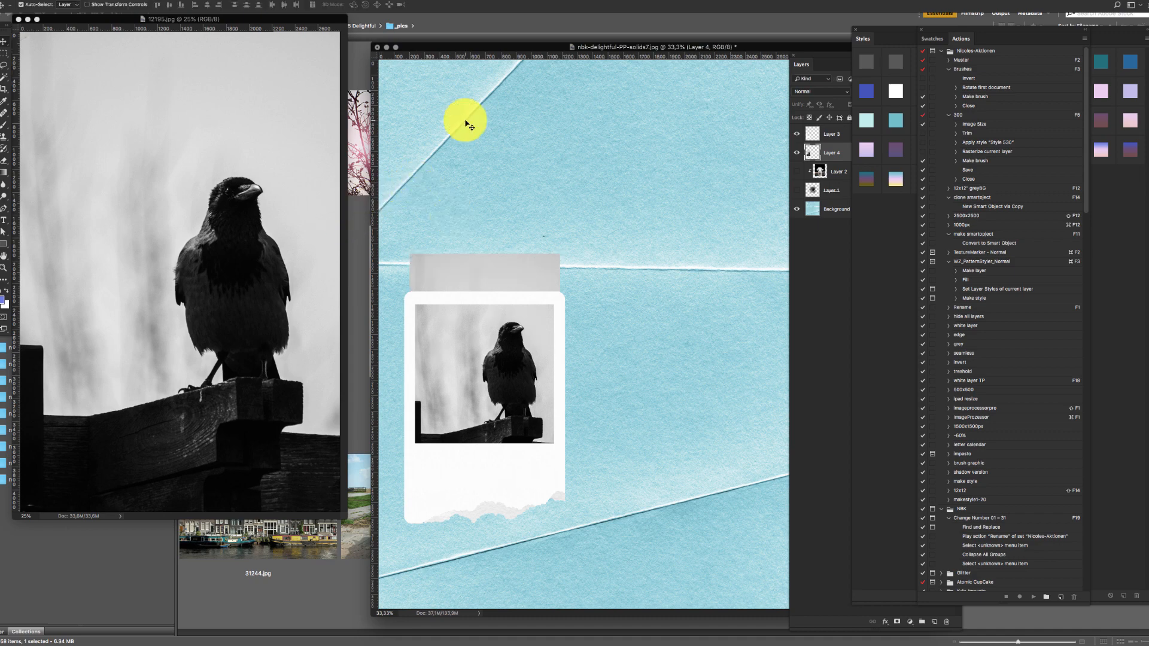
click(233, 410)
key(super+w)
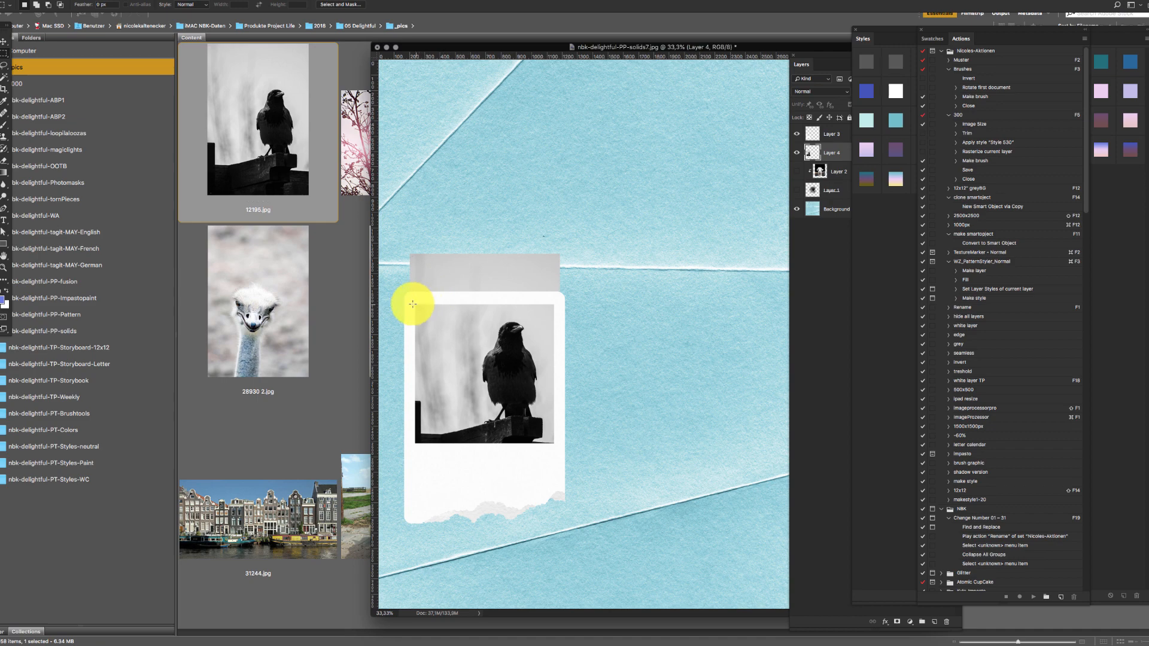
Step: Mask the crow photo with a rectangular selection just beyond the frame opening, and move frame and photo together slightly right and up
drag(420, 312, 557, 447)
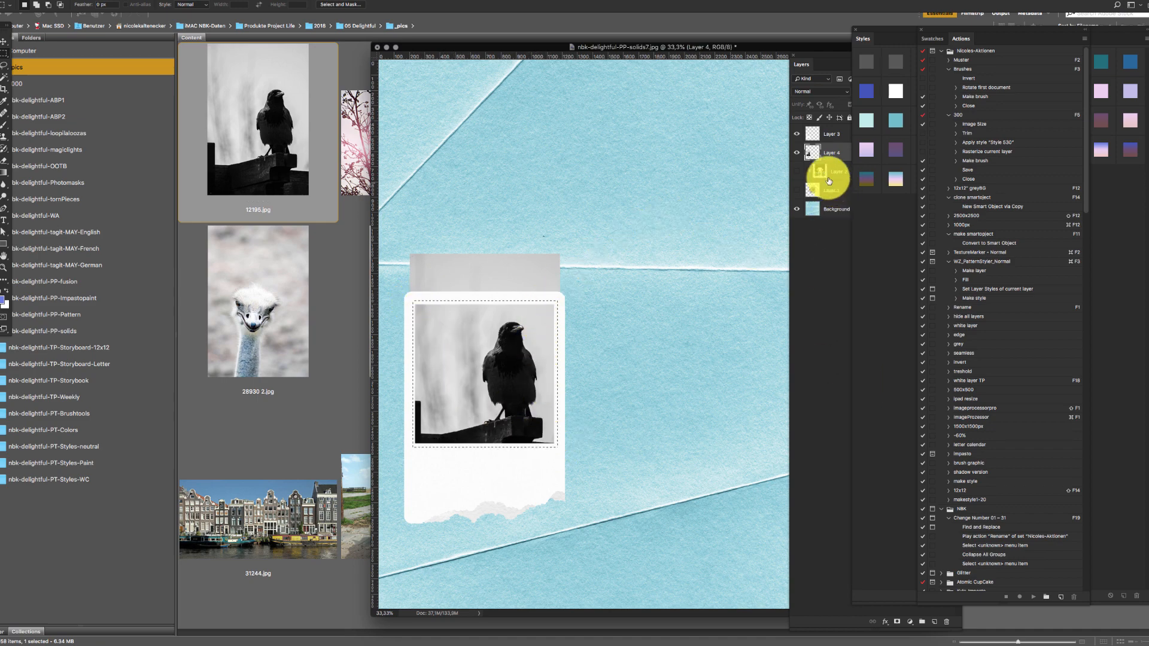
click(896, 623)
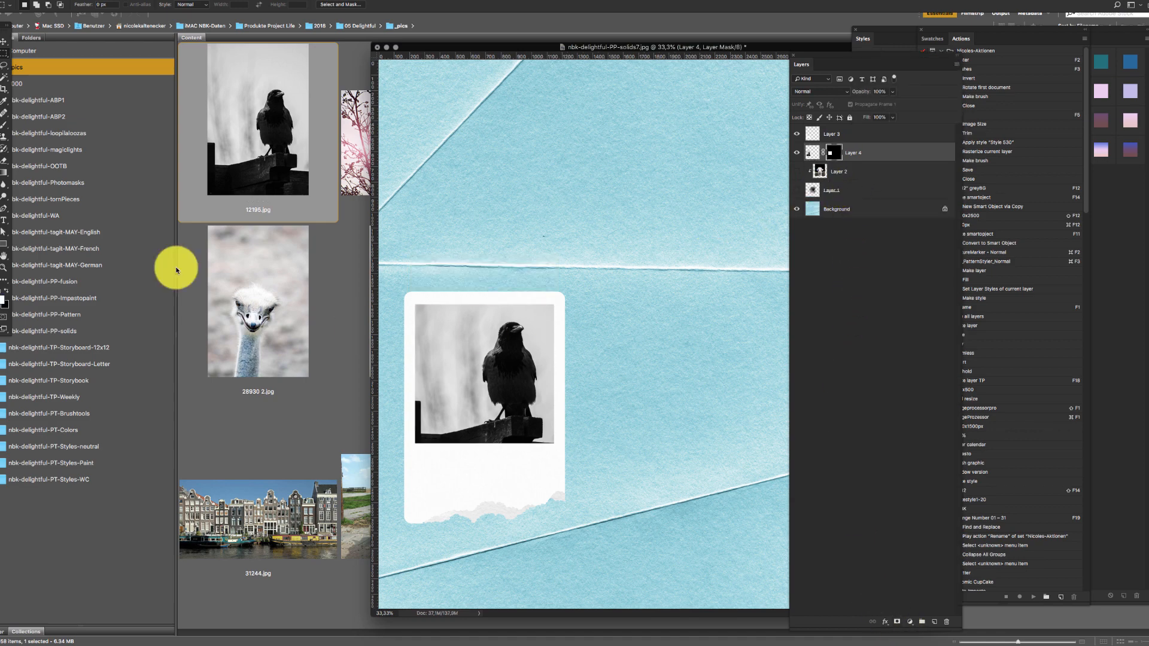
click(5, 41)
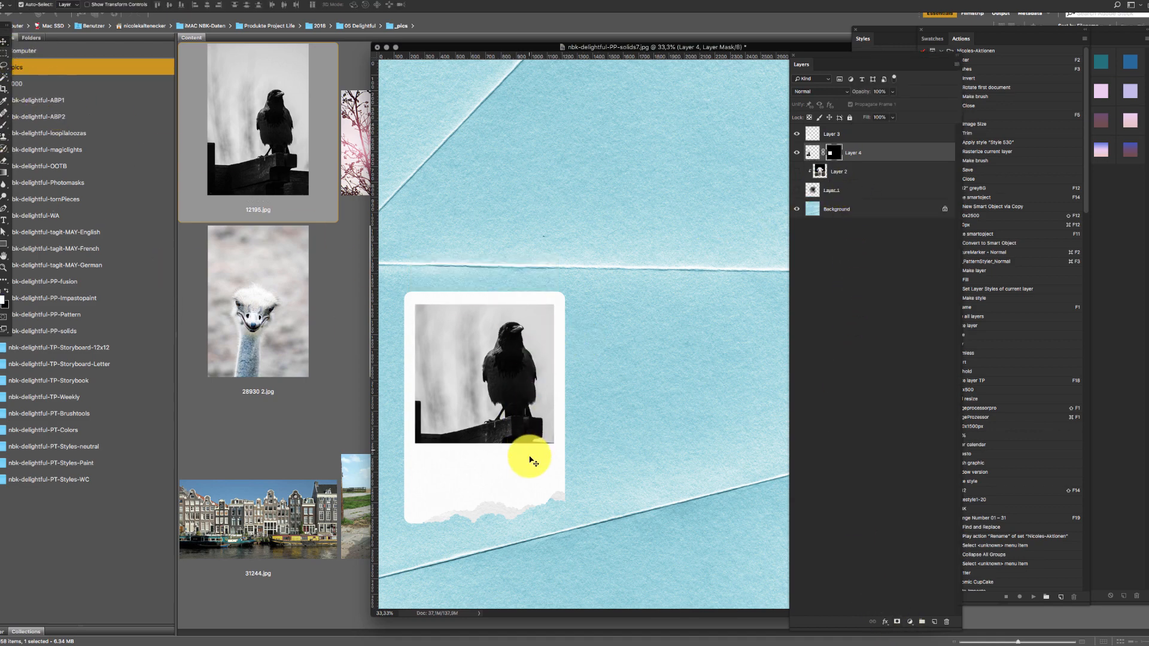
drag(531, 461, 588, 469)
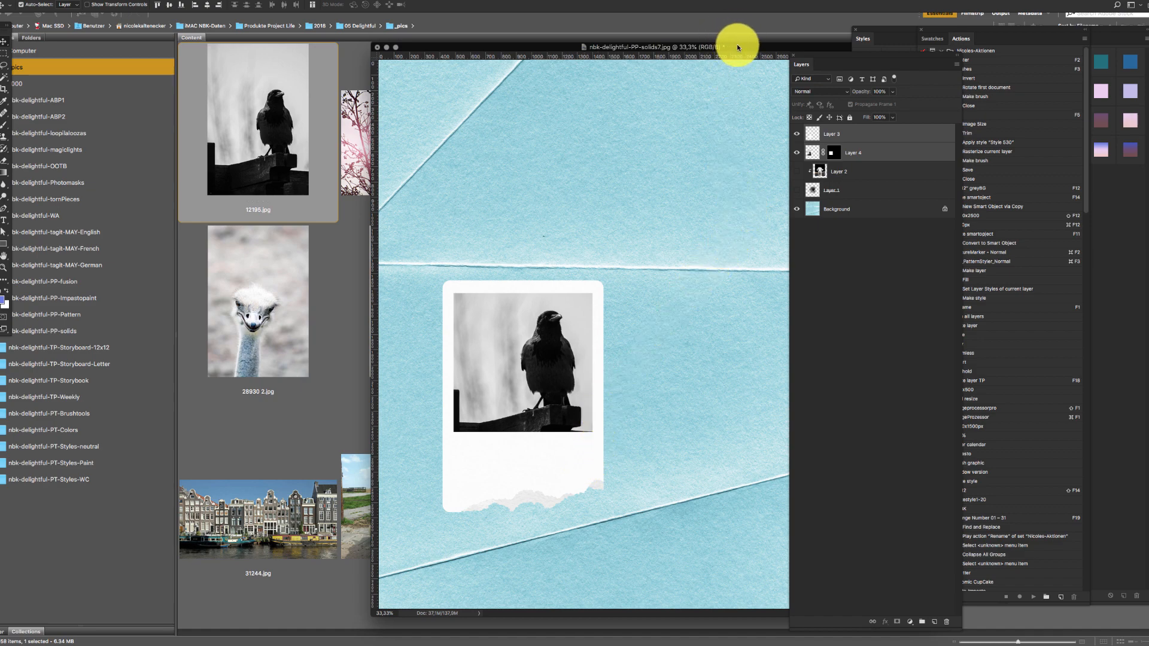
Step: Select the torn frame layer and try several solid-color and gradient styles on it
drag(737, 44, 705, 34)
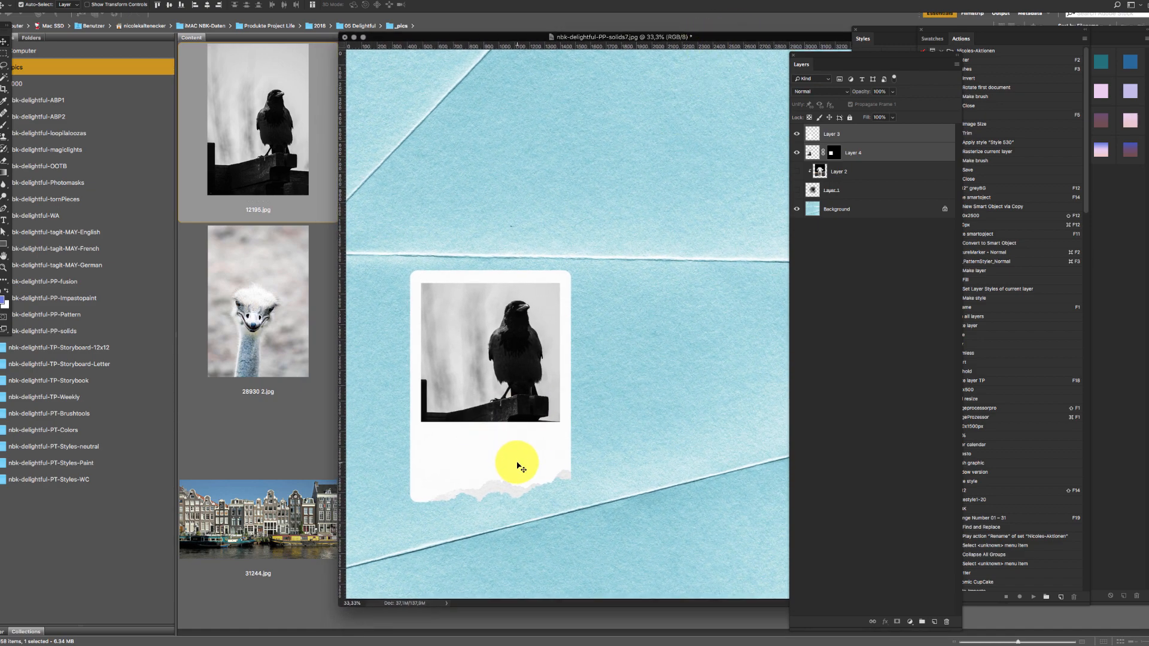
click(851, 223)
click(874, 136)
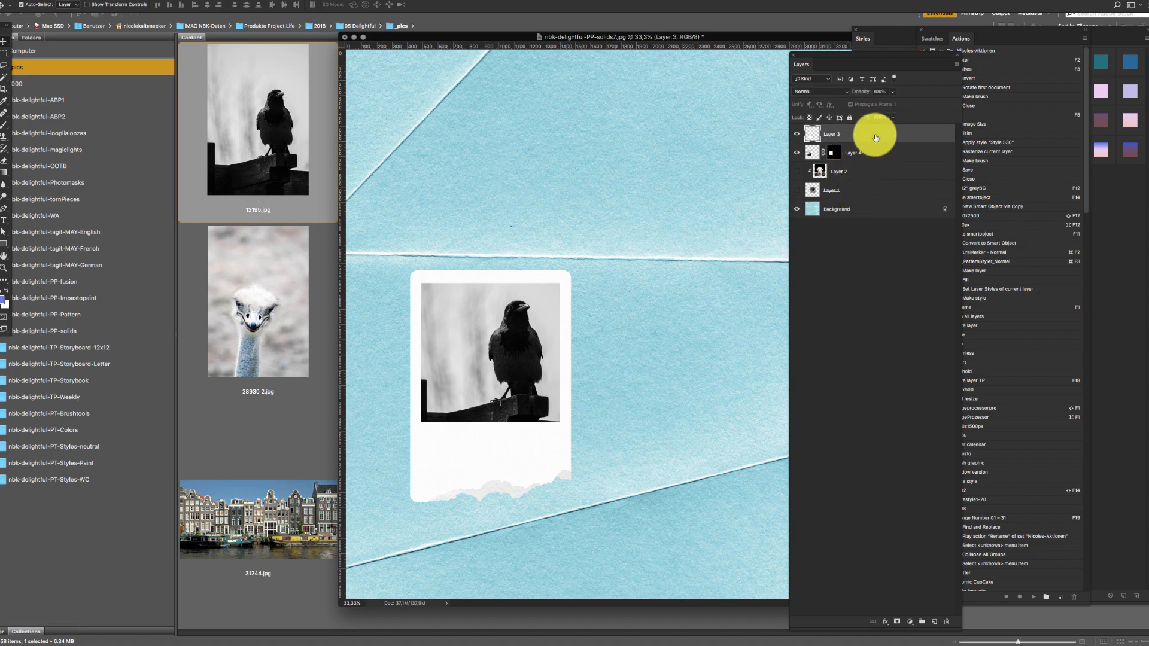
click(1118, 227)
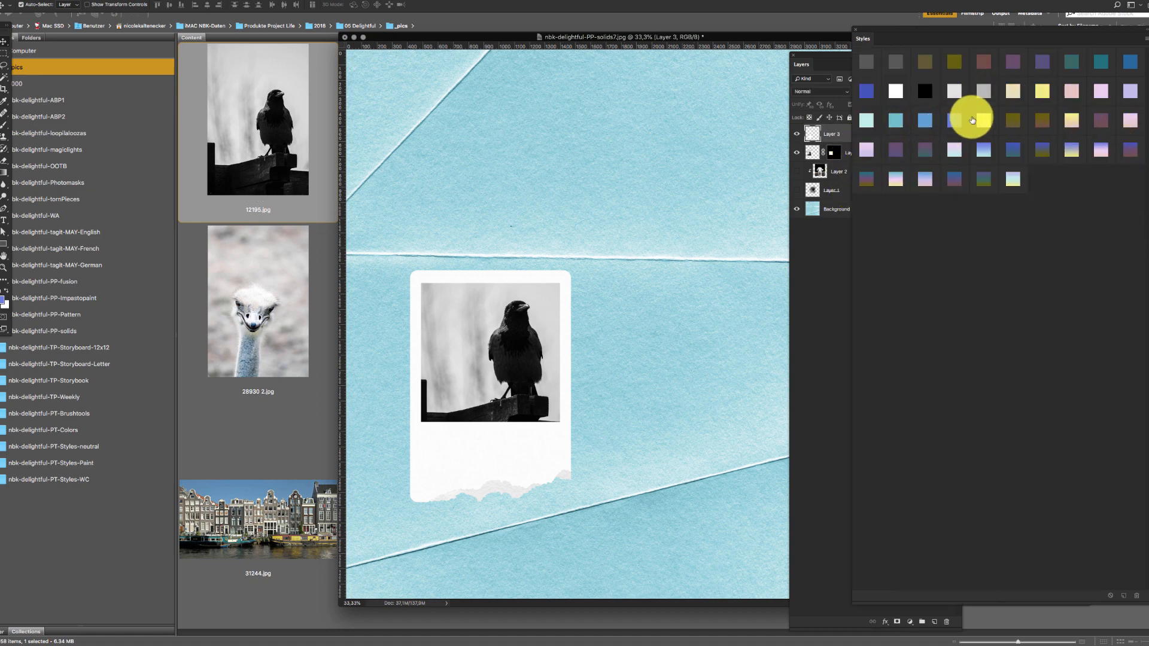
click(1043, 63)
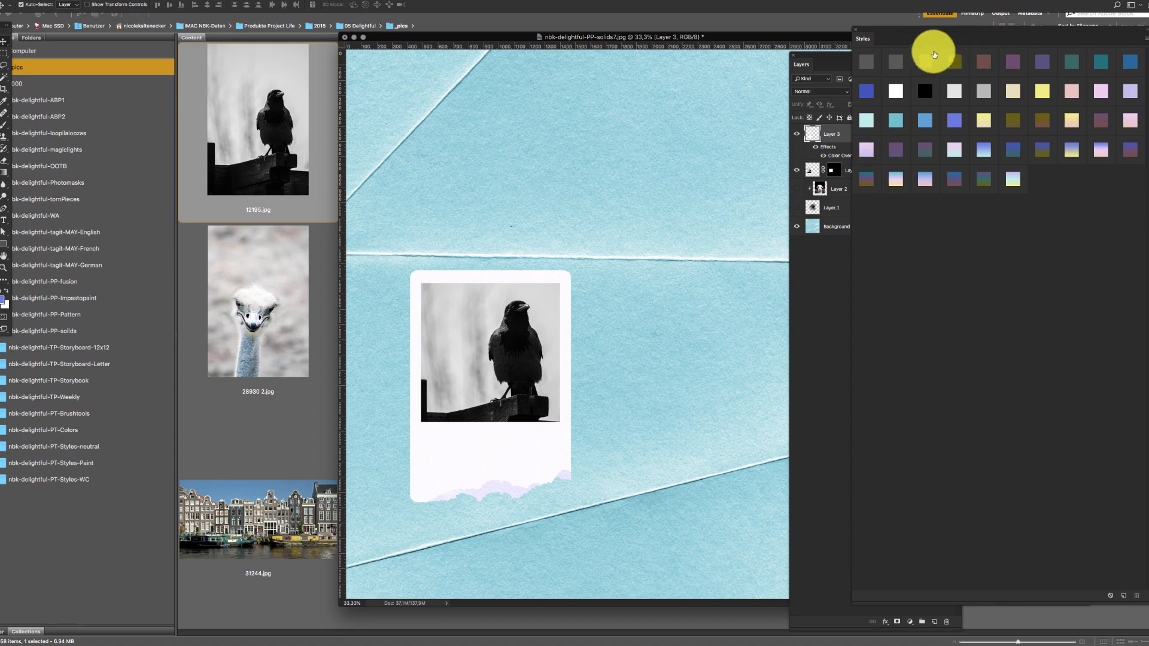
click(983, 86)
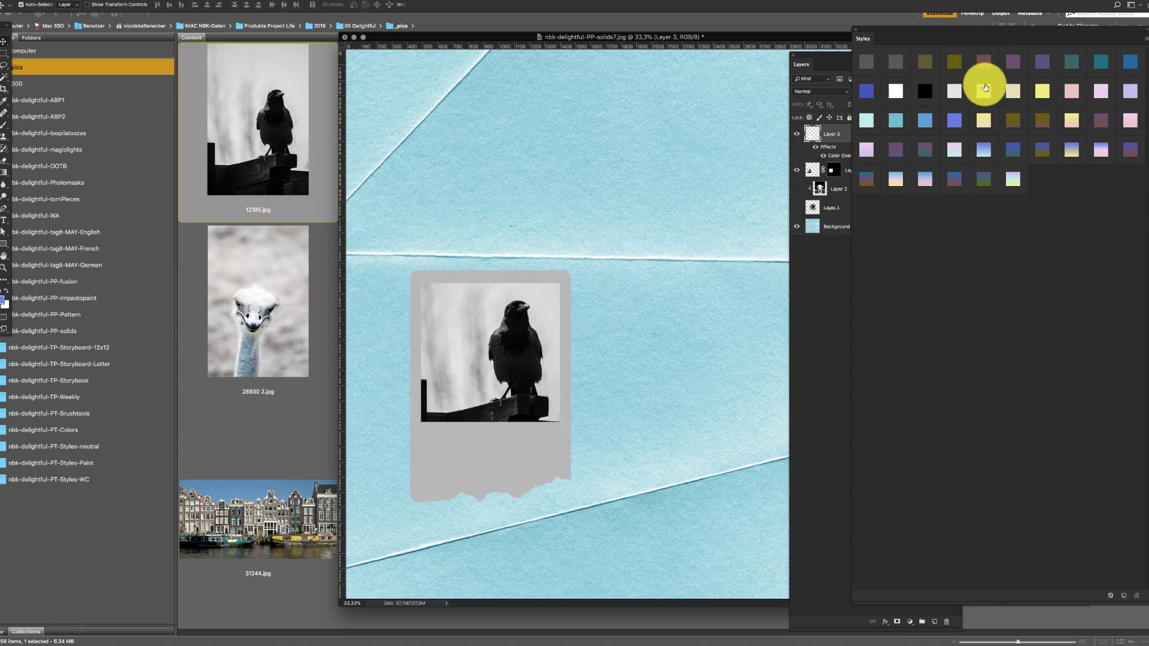
click(1010, 67)
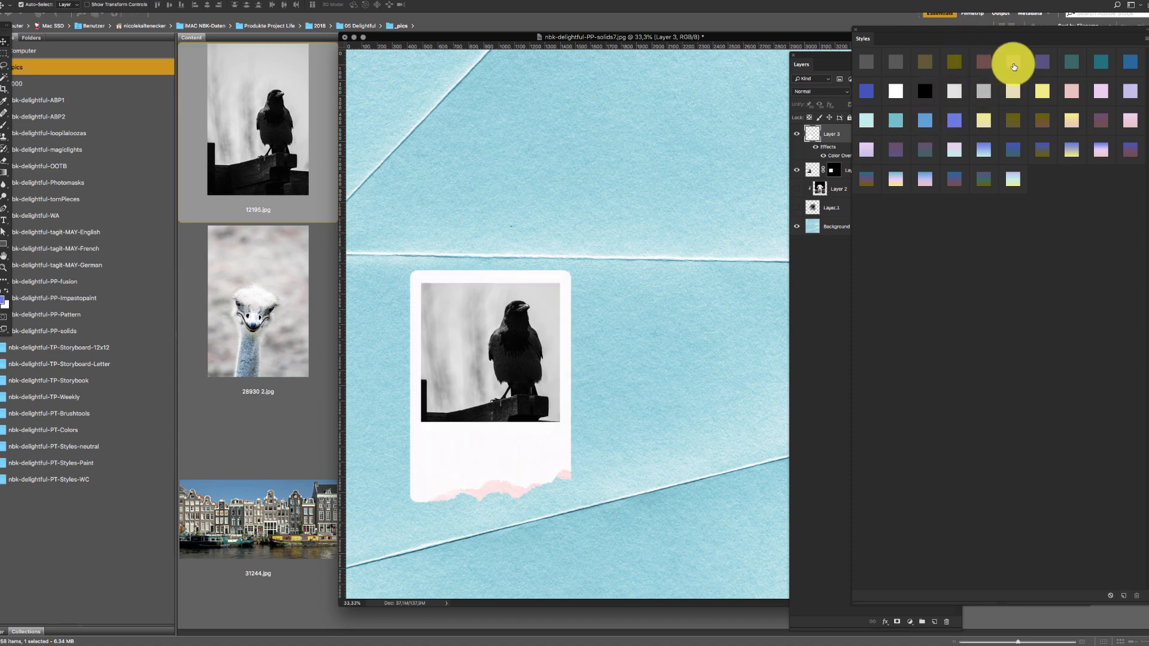
click(1101, 61)
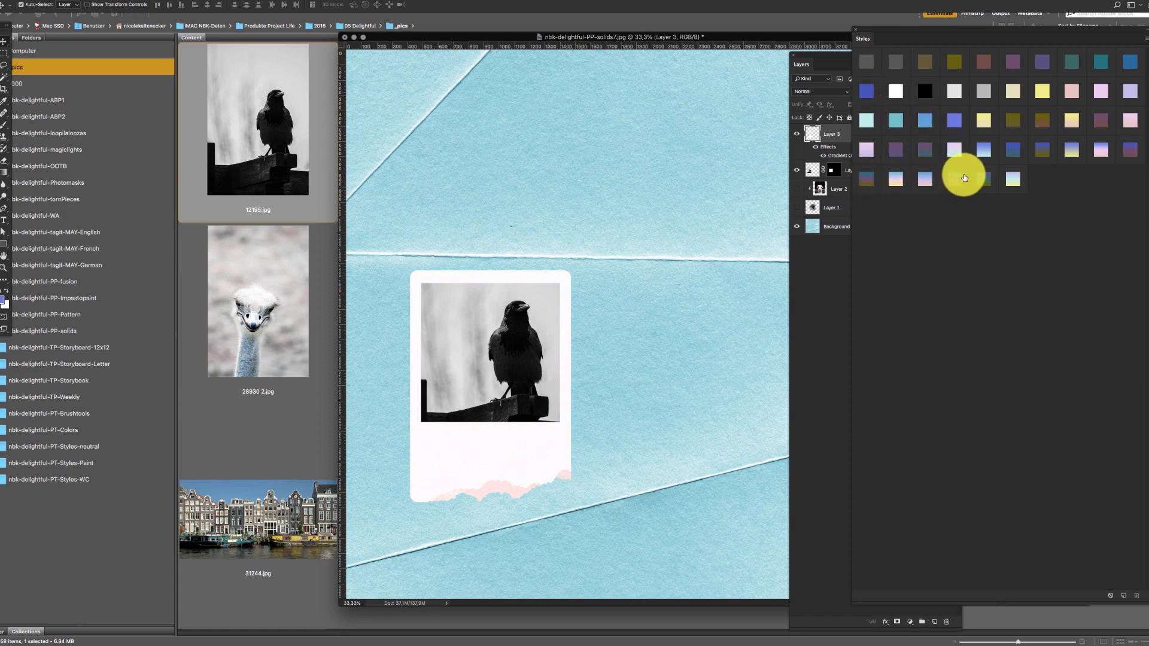
Step: Apply the blue-green gradient style to the torn frame and rotate its Gradient Overlay so the colors run horizontally along the torn edge
click(985, 183)
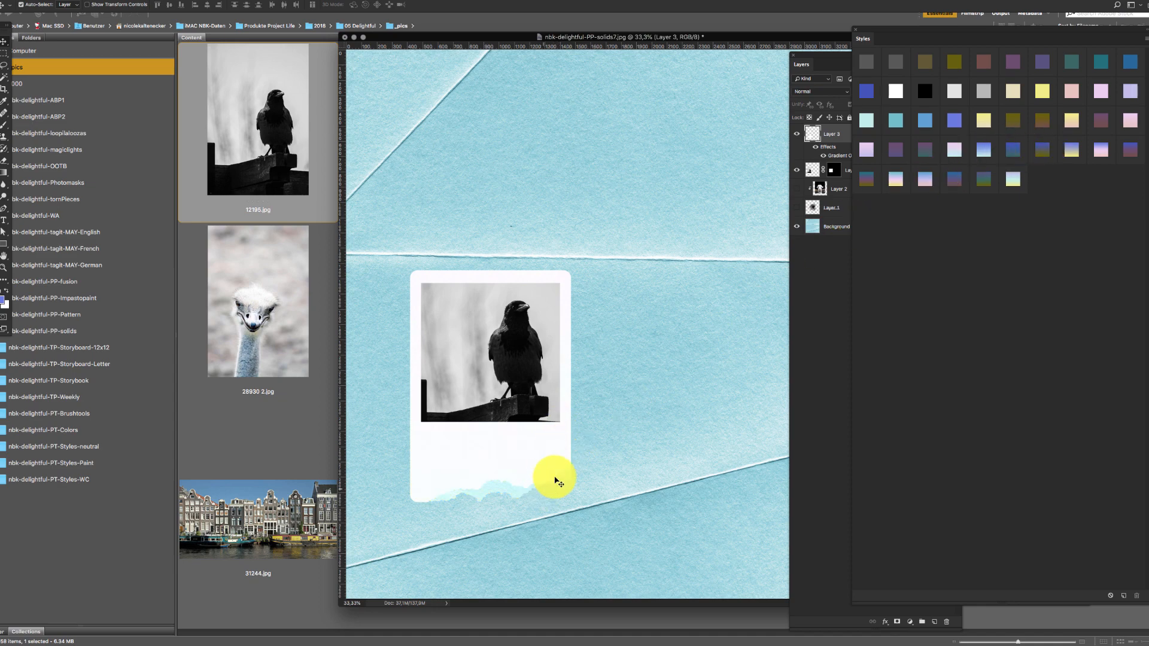
double_click(845, 153)
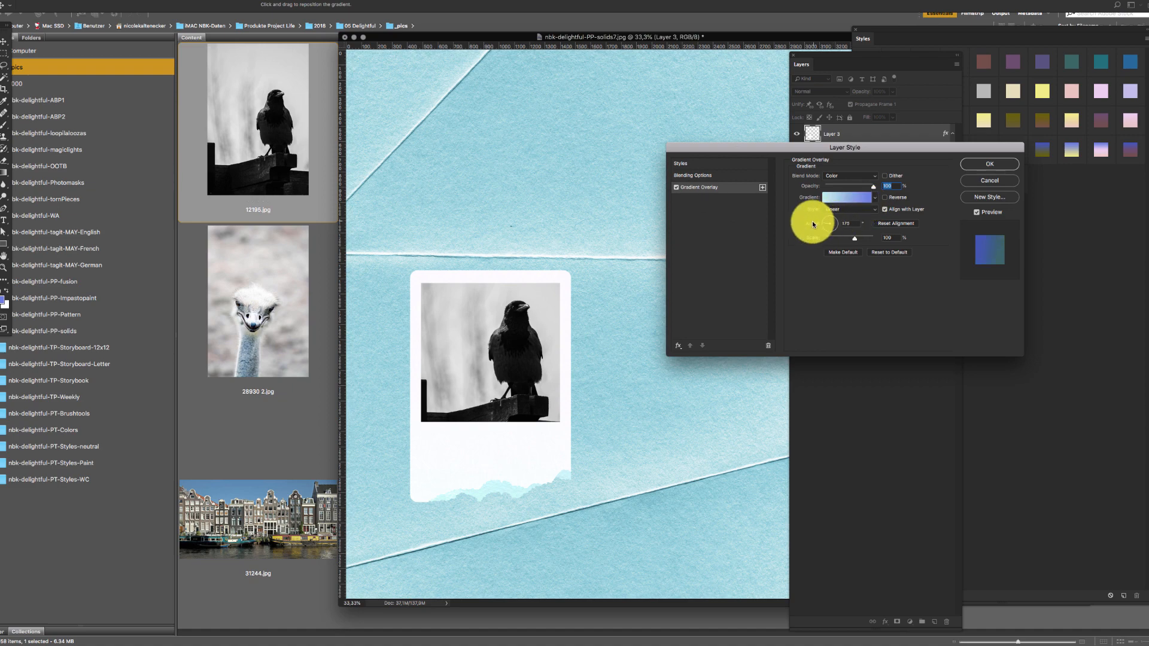
click(813, 224)
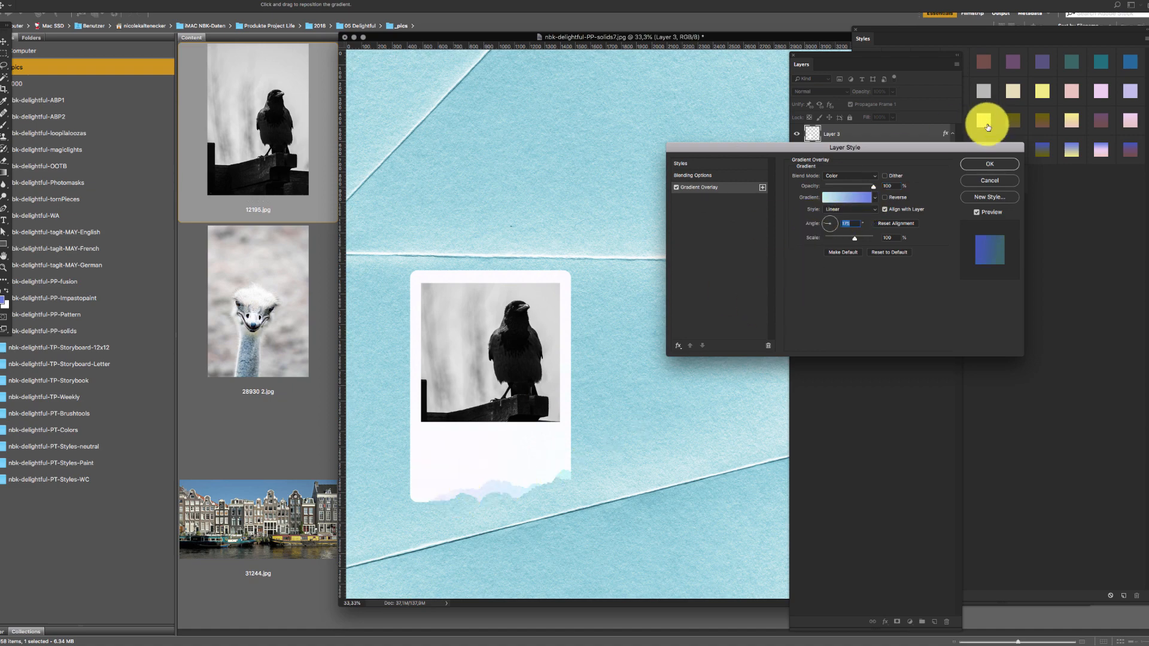
click(989, 164)
drag(546, 470, 729, 389)
key(super+r)
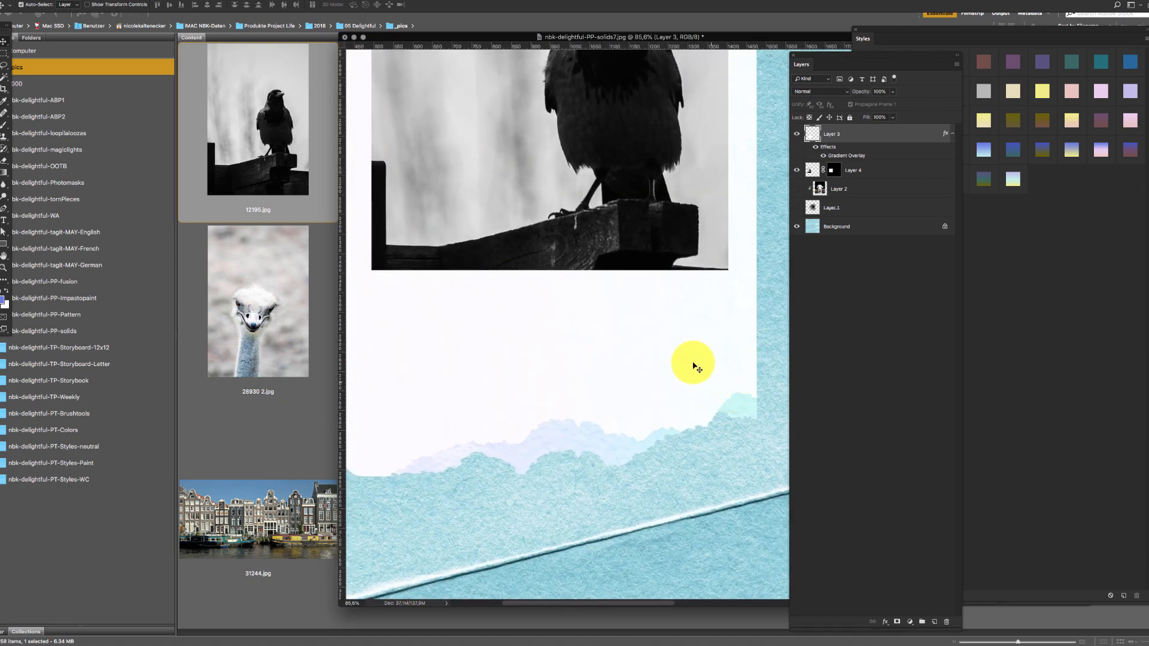
Step: Try the blue-to-yellow gradient style on the torn frame, and replace it with the yellow, pink and blue gradient style
click(1017, 176)
click(866, 238)
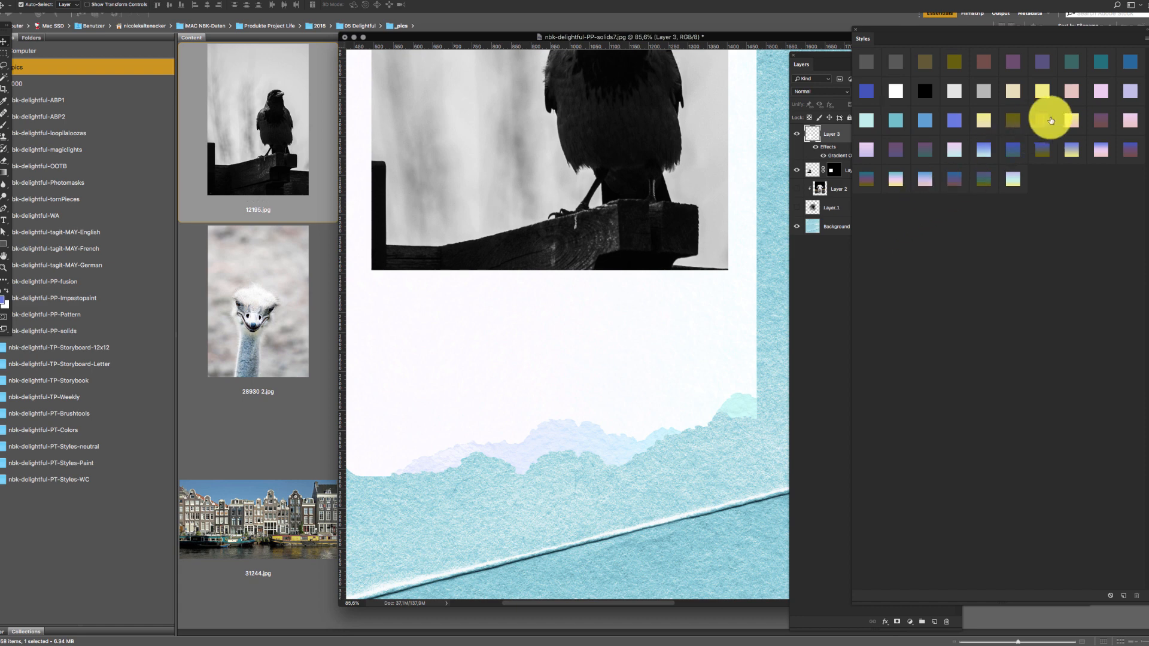
click(1073, 148)
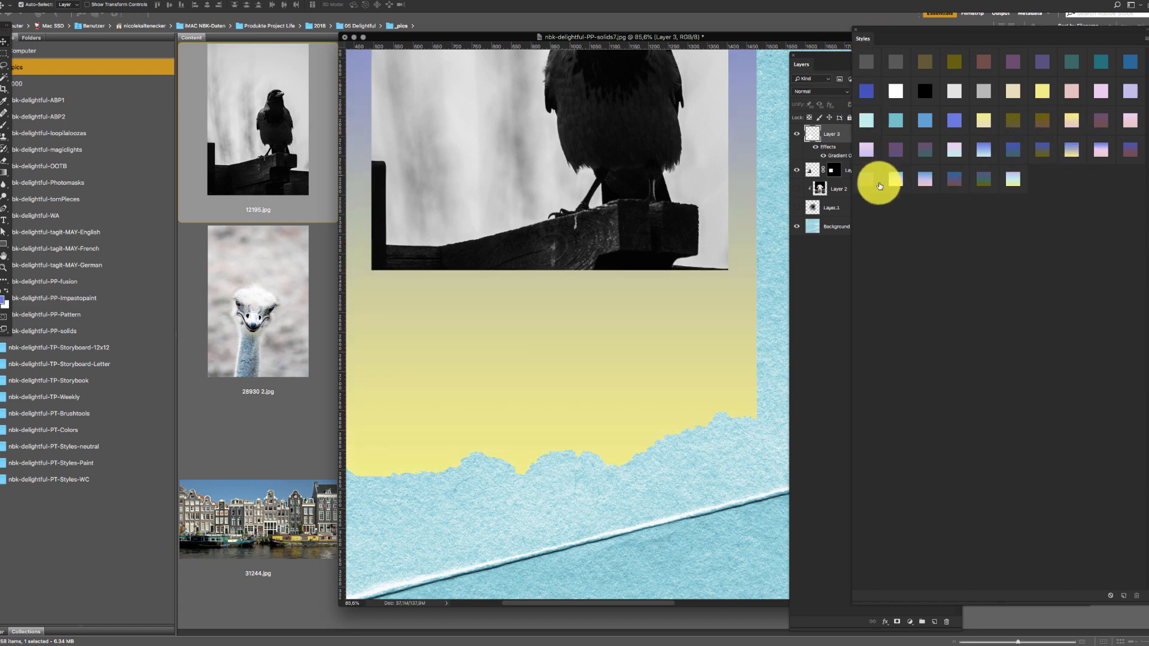
click(868, 179)
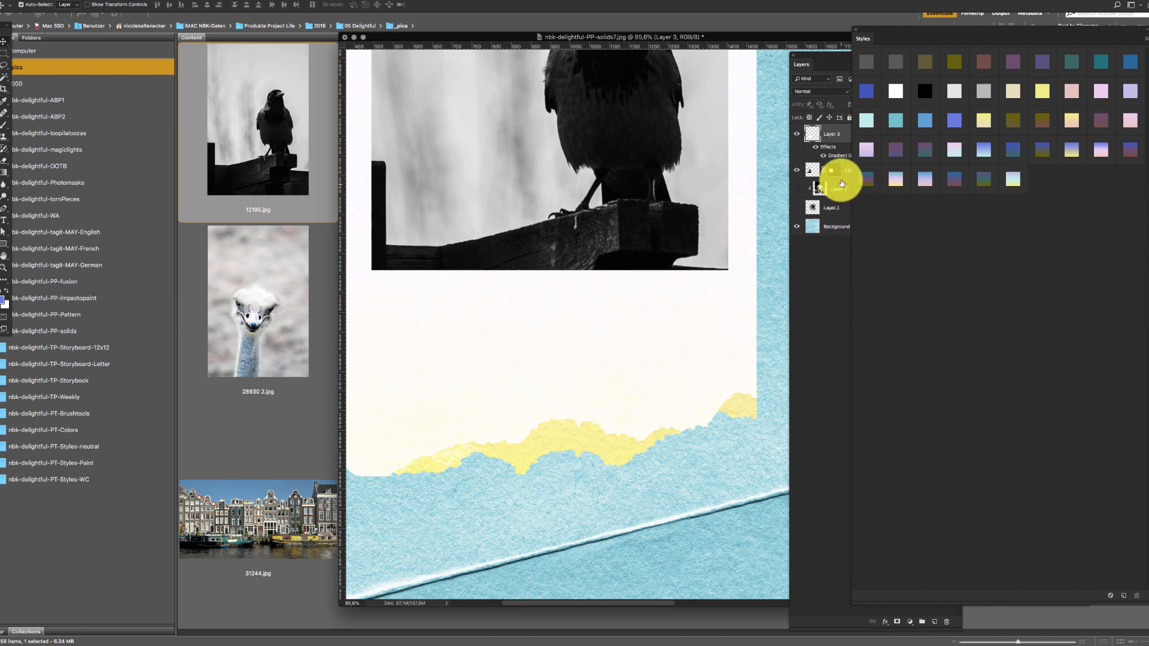
Step: Rotate the torn frame's Gradient Overlay so yellow, pink and blue run horizontally from left to right across the torn edge
double_click(838, 155)
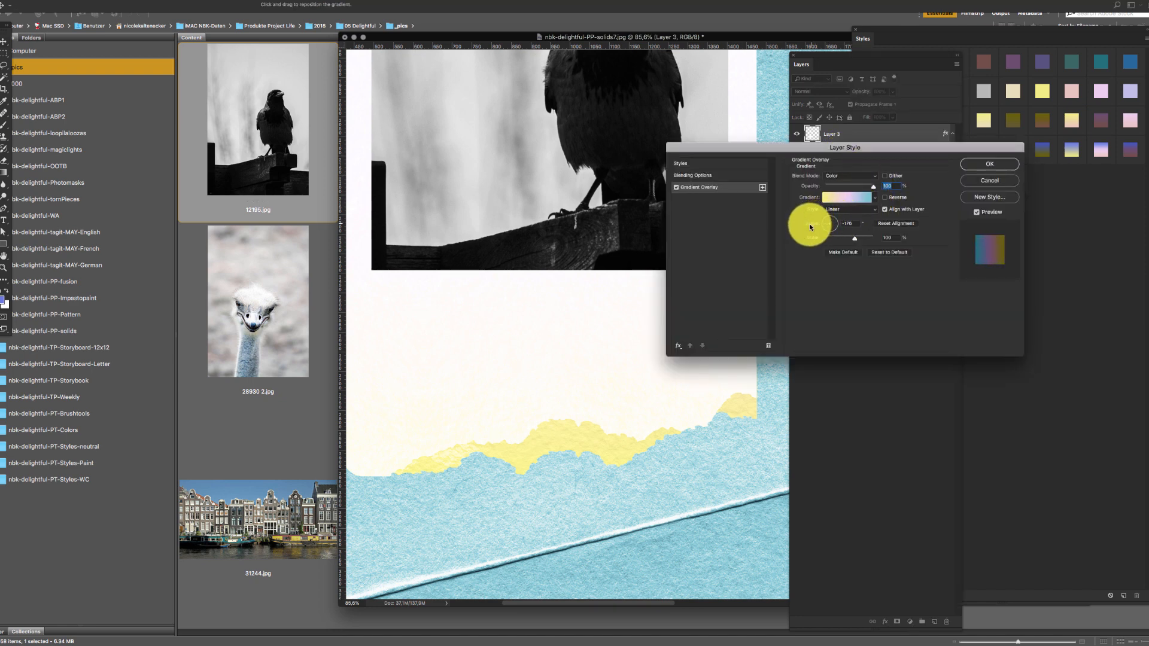
drag(810, 226, 884, 228)
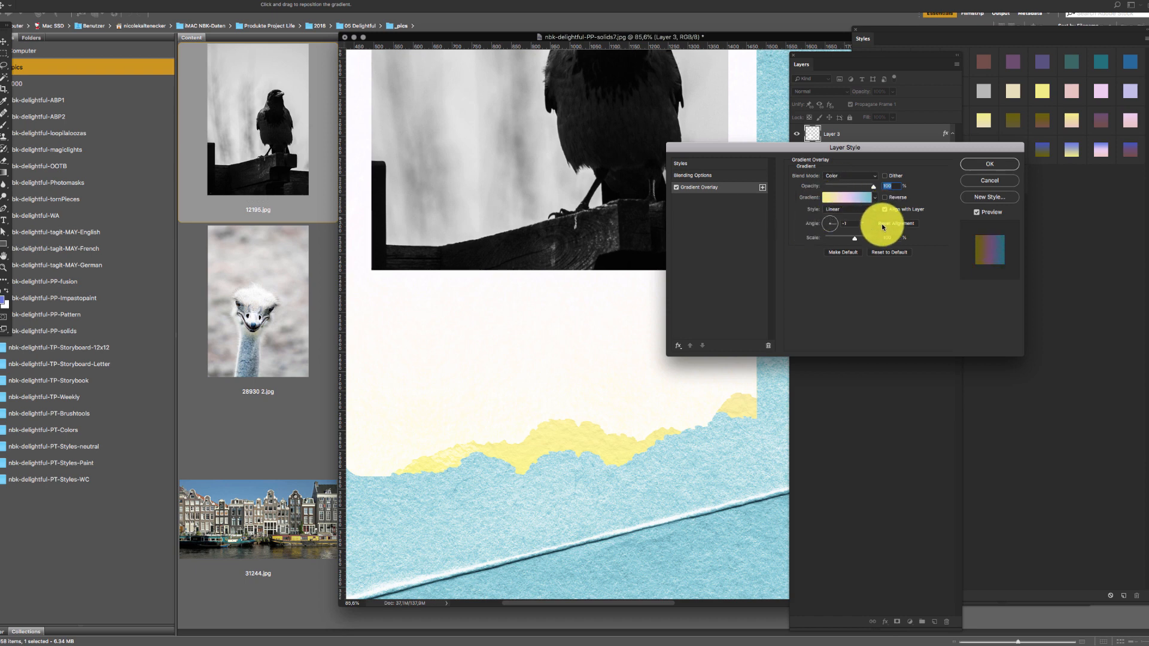
click(880, 225)
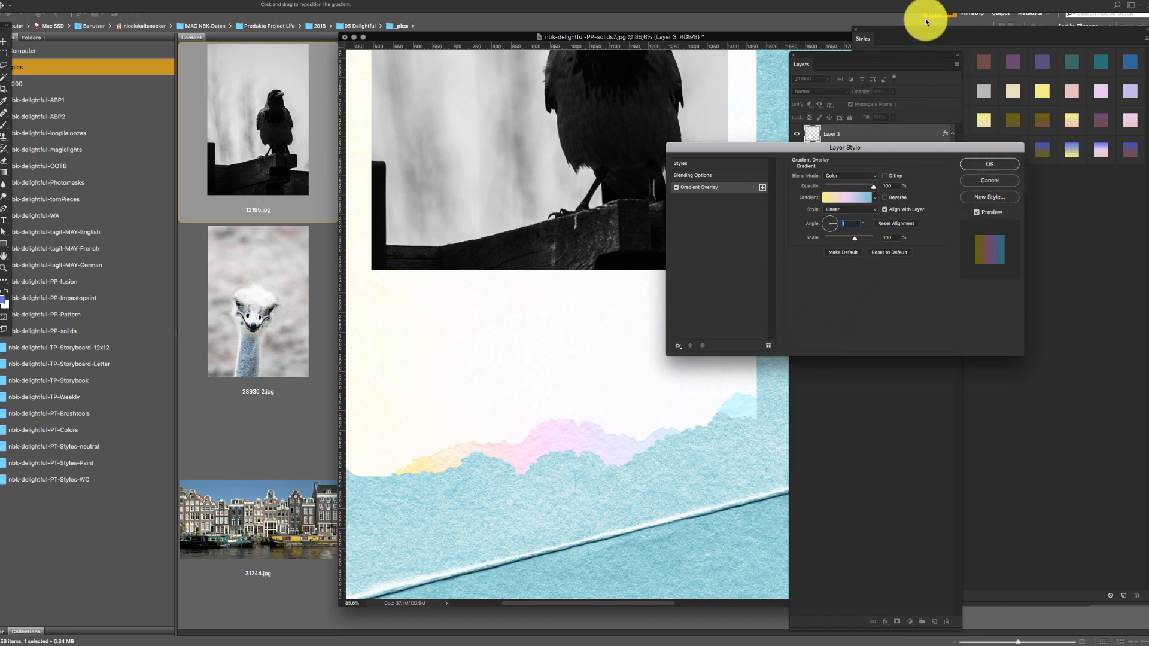
click(1002, 170)
key(super+0)
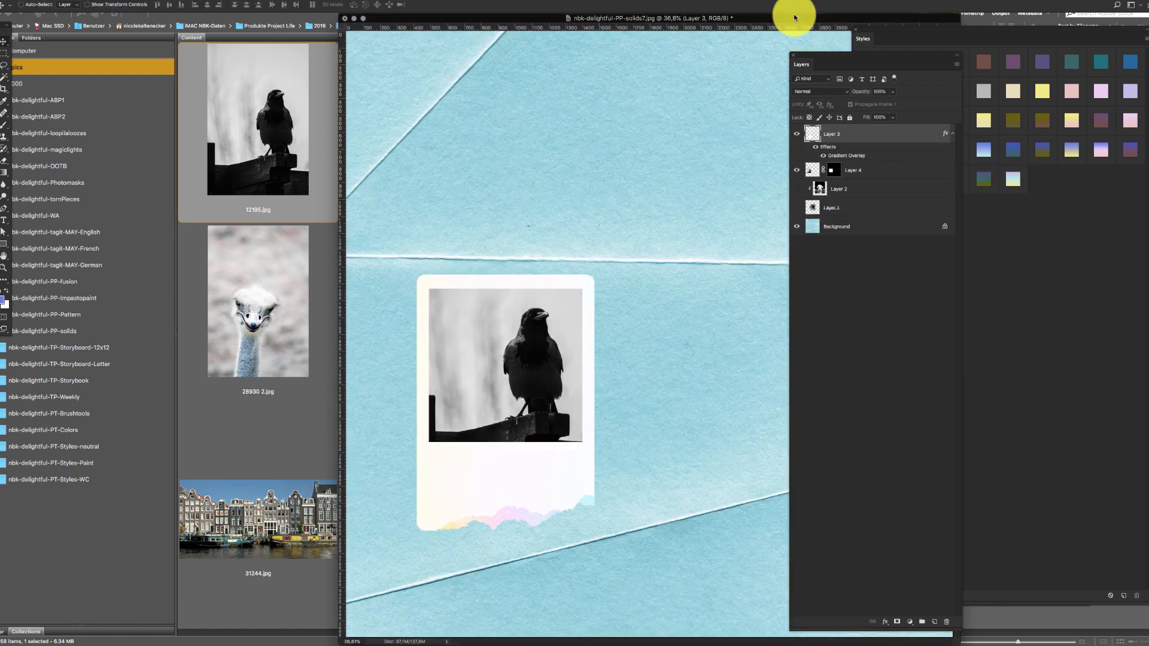
Step: Preview nbk-delightful-tornPieces-2.psd in the nbk-delightful-tornPieces folder in Bridge and open it in Photoshop
click(305, 419)
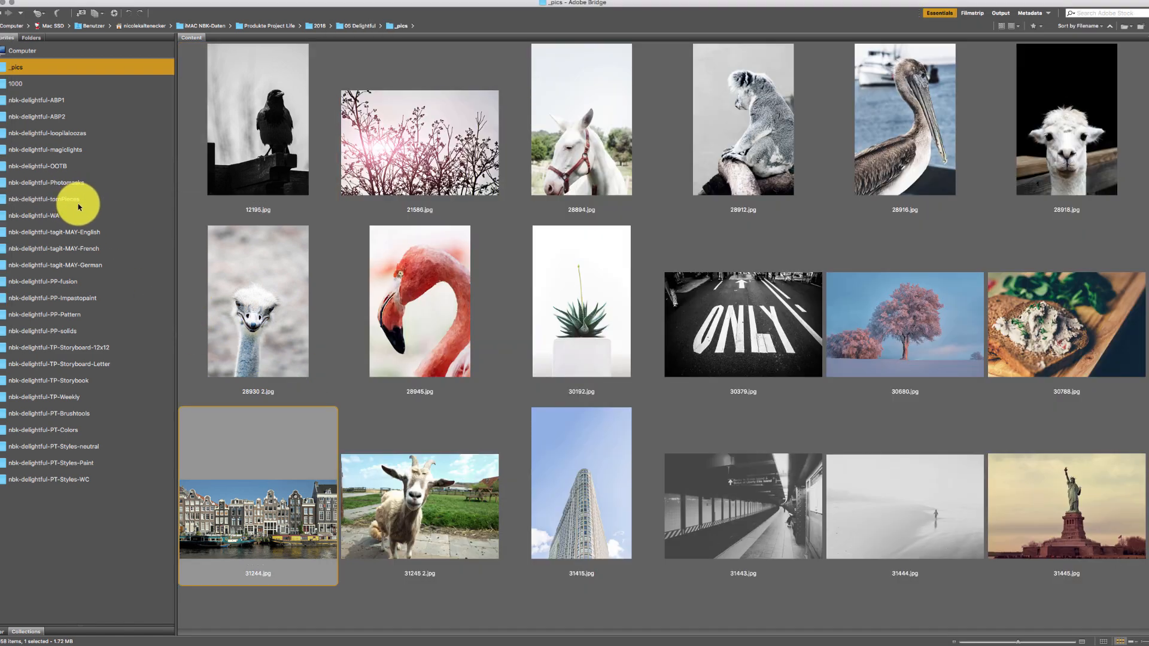
click(75, 199)
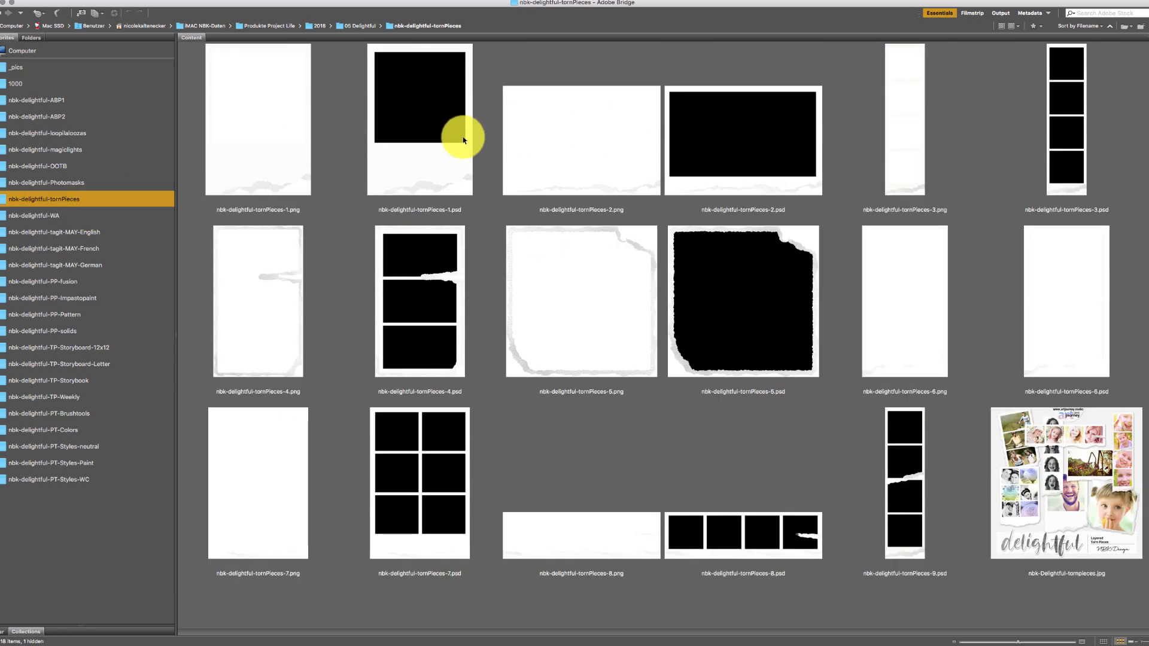
click(456, 190)
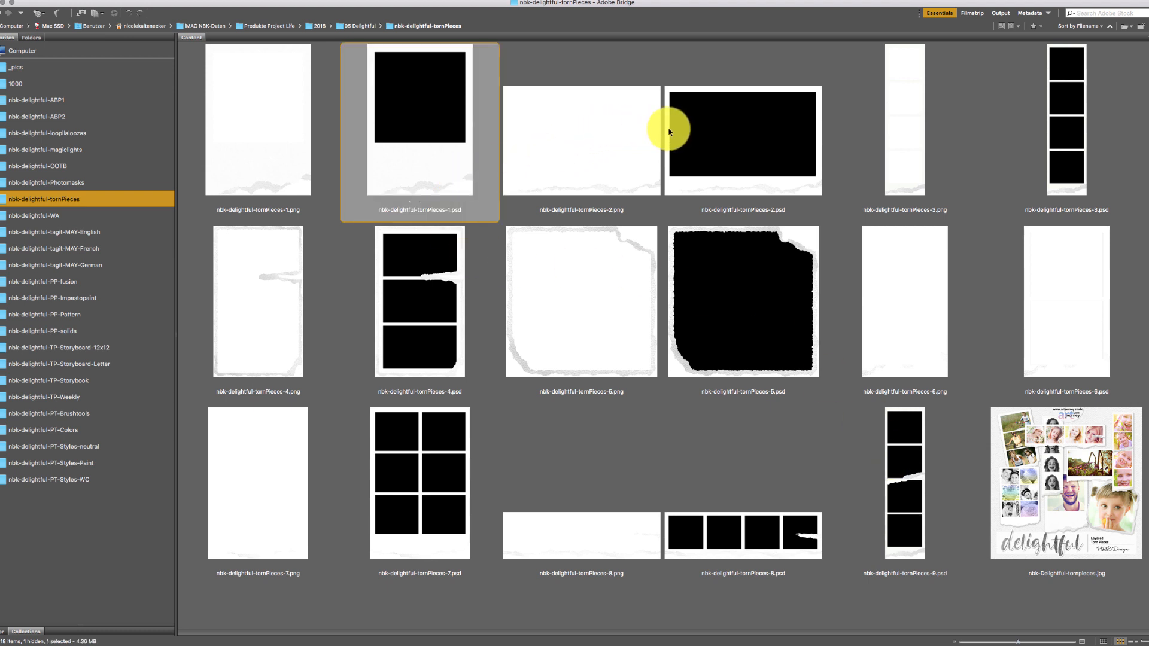
click(761, 148)
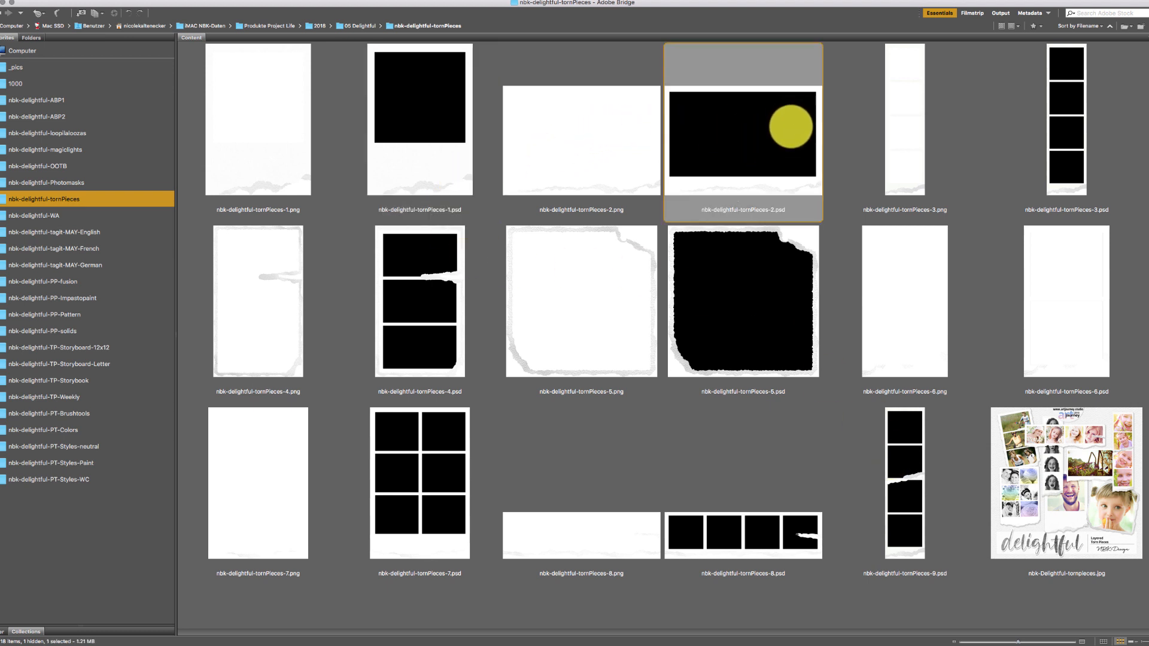
key(space)
key(space)
double_click(784, 151)
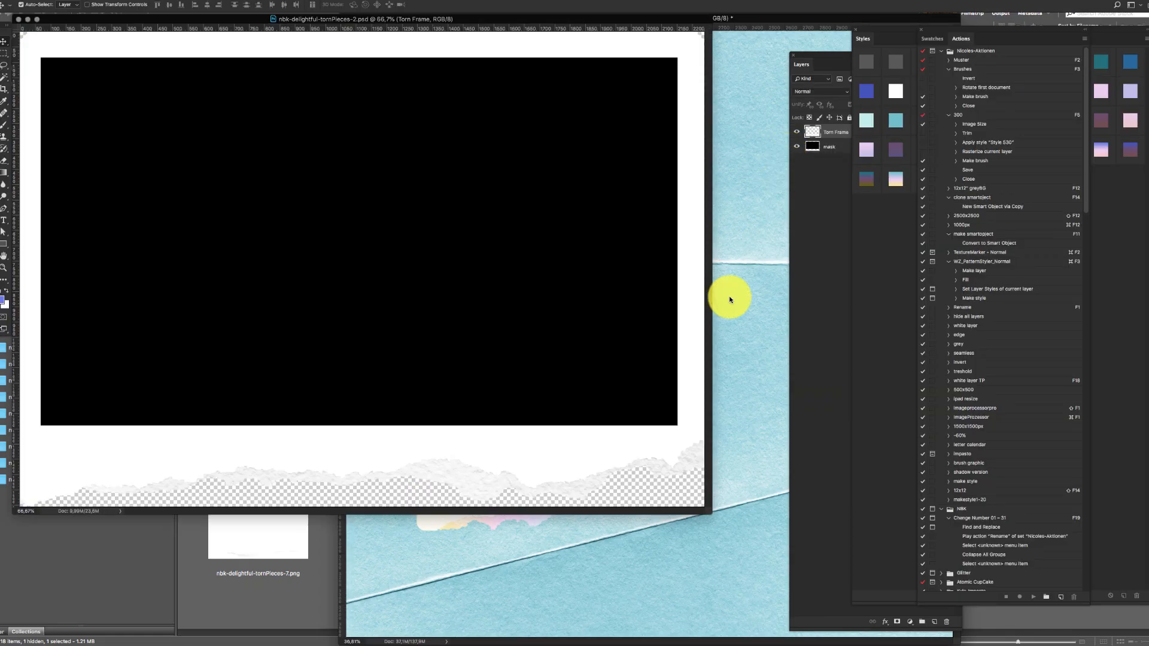
Step: Copy the Torn Frame and mask layers into the paper document, rotate them 90° counterclockwise and place them right of the crow photo
click(630, 488)
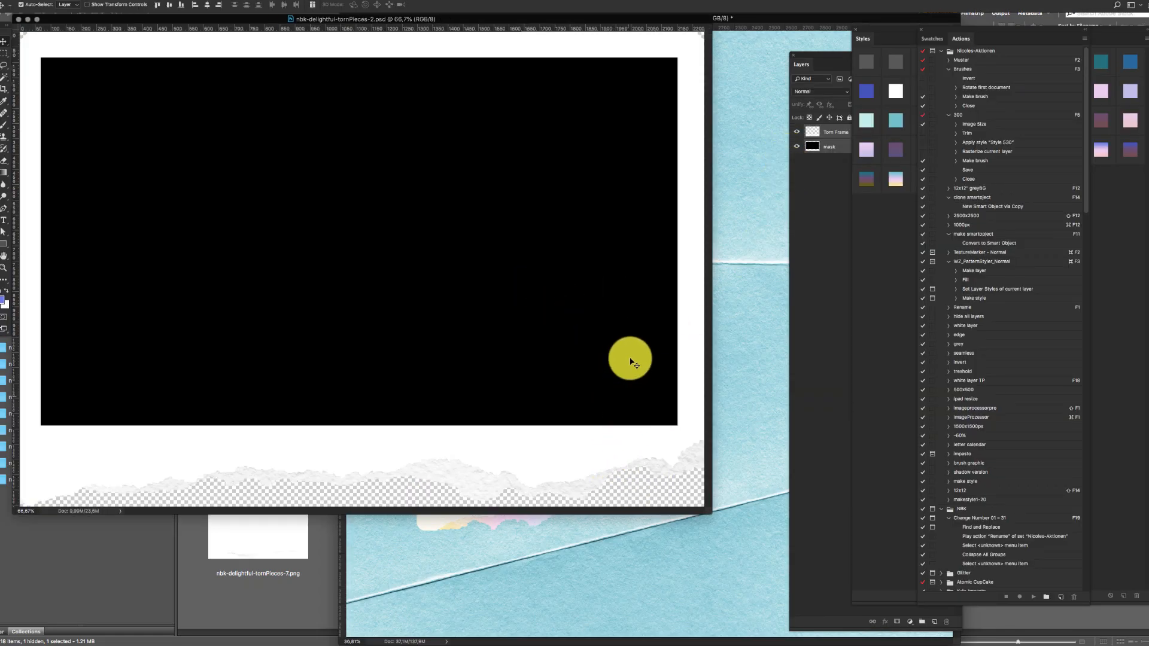
key(super+minus)
key(super+minus)
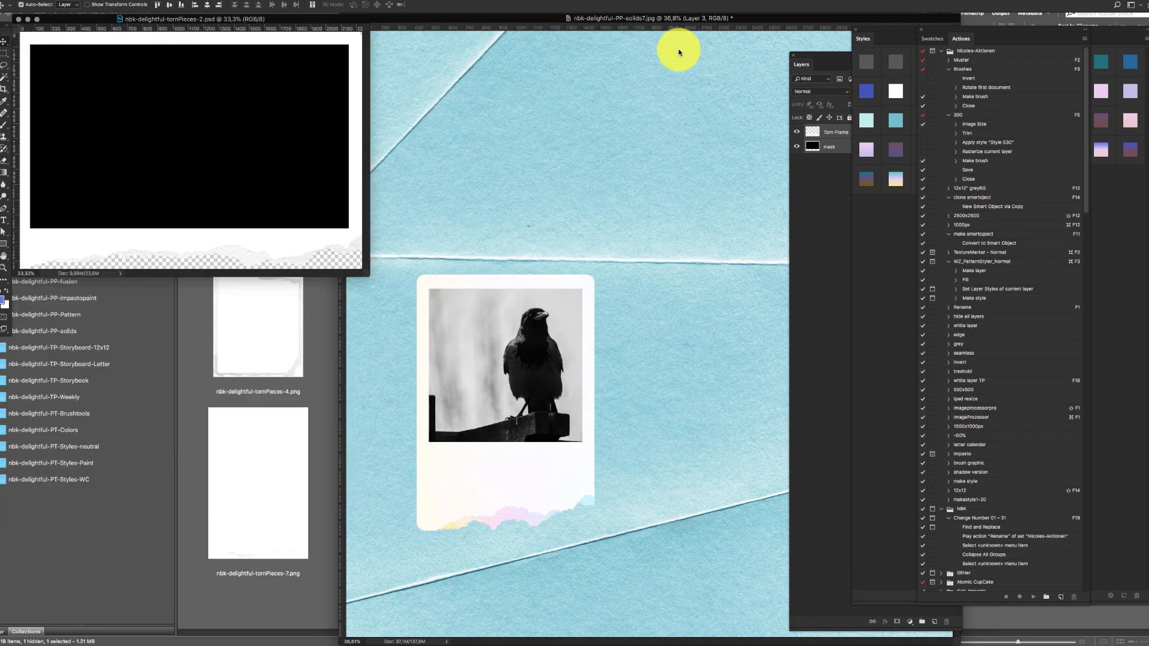
drag(322, 250, 672, 329)
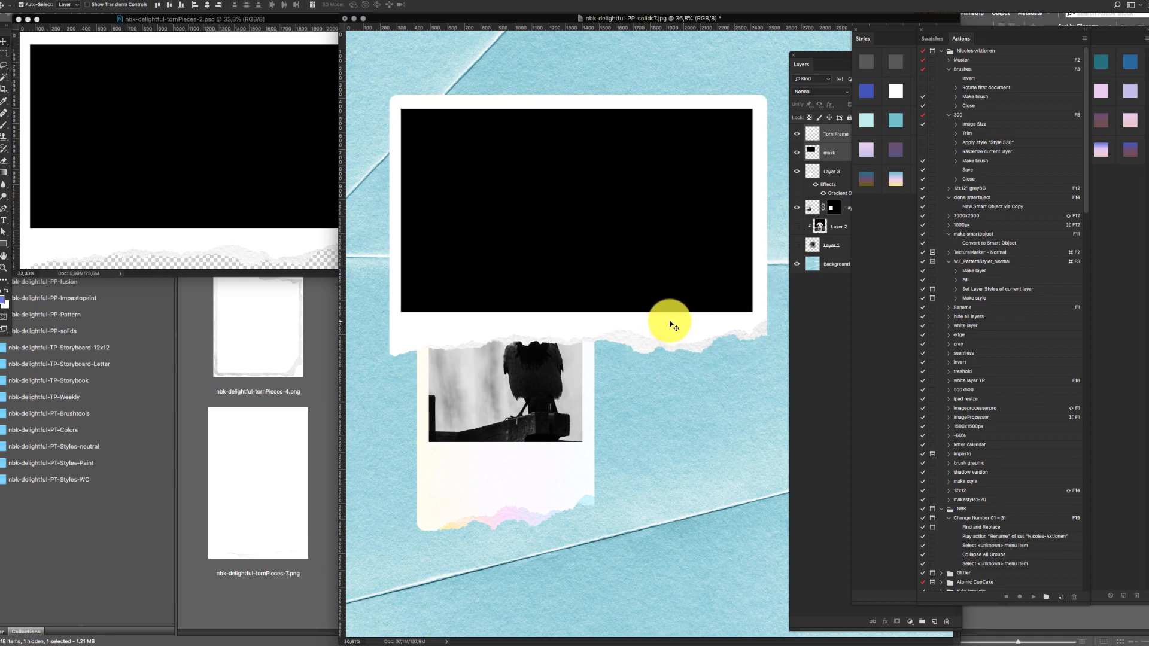
key(ctrl+t)
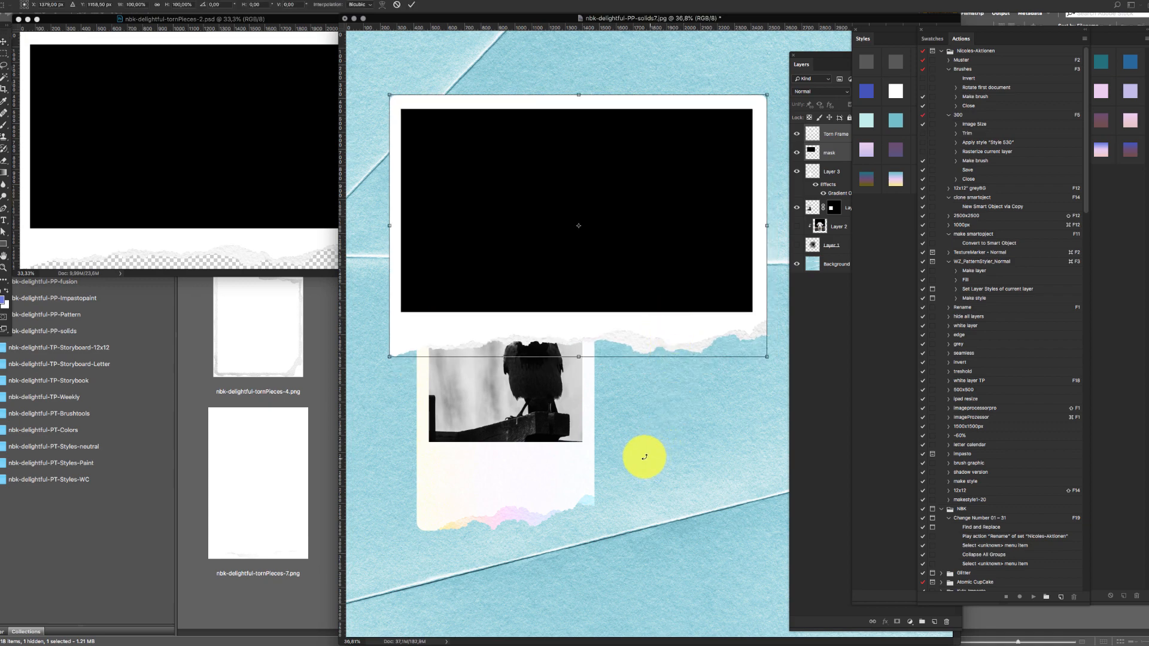
drag(641, 456, 741, 303)
key(Return)
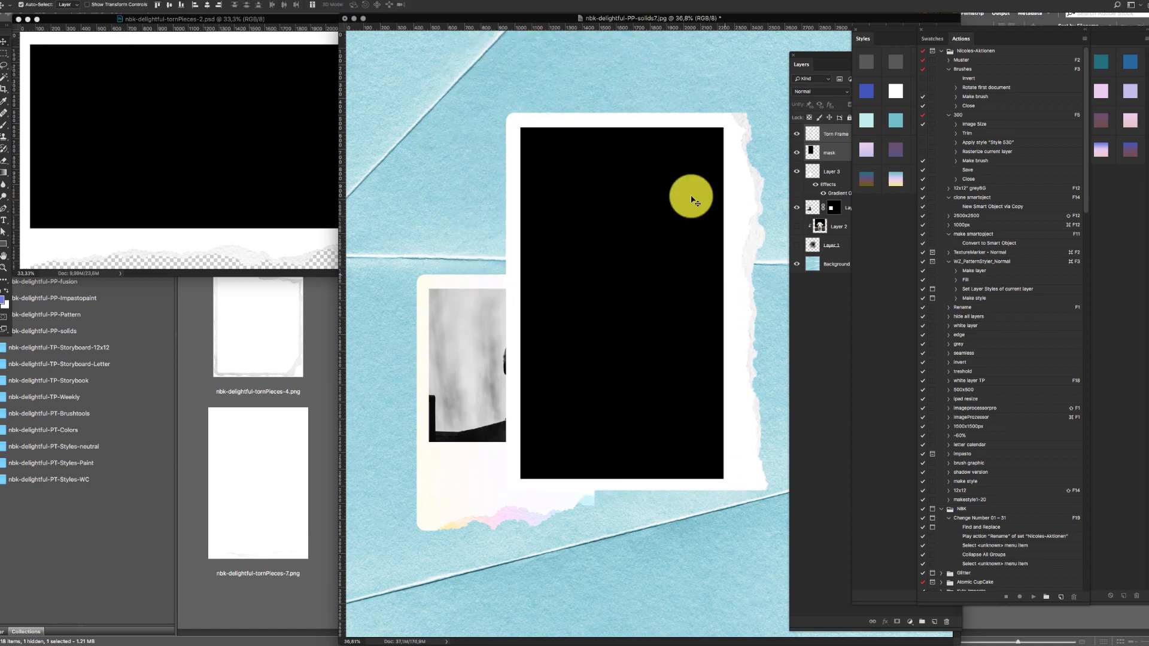
Step: Add the LO folder from 05 Delightful in Finder to the Bridge favorites and open it
key(super+o)
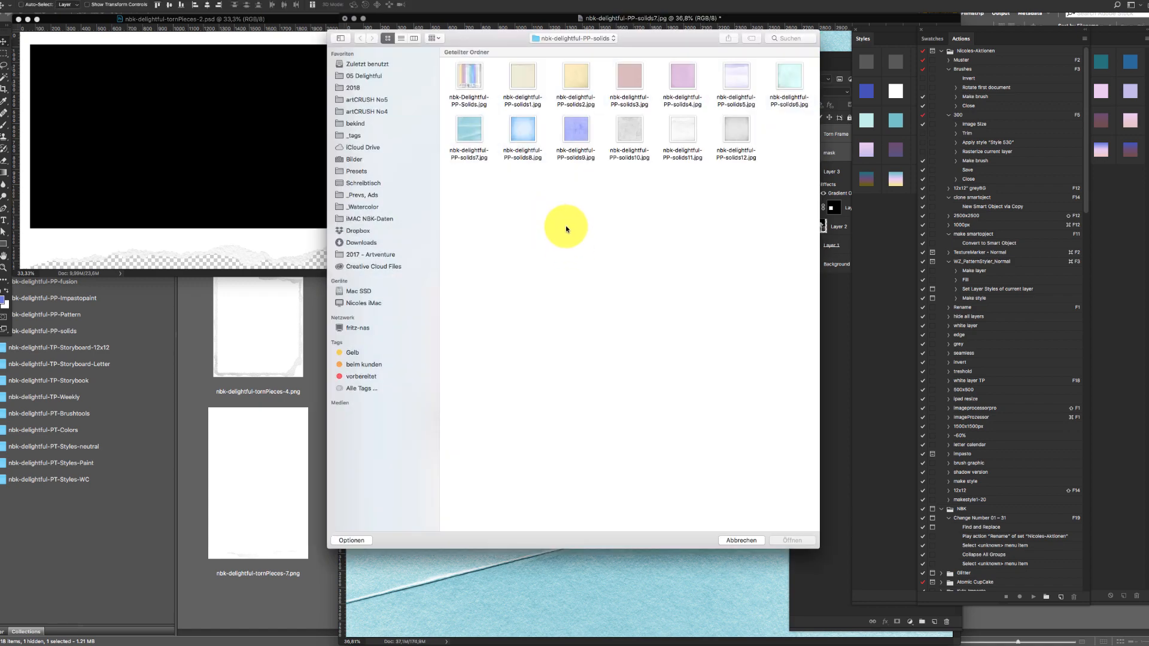
click(744, 541)
click(183, 551)
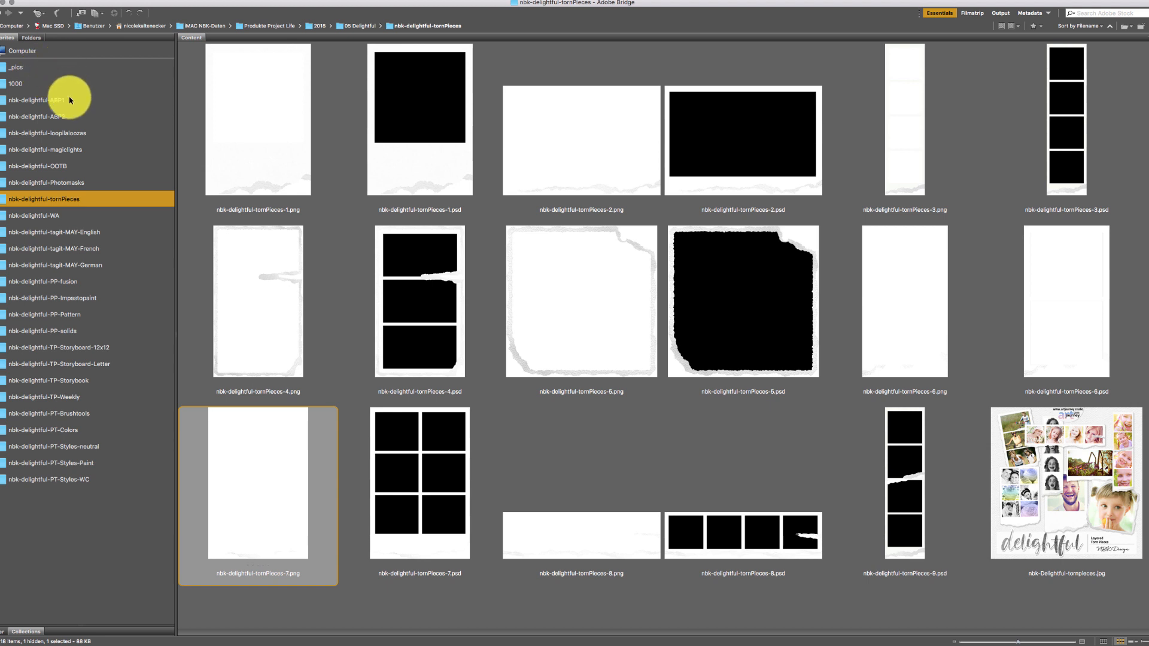
mouse_move(92, 631)
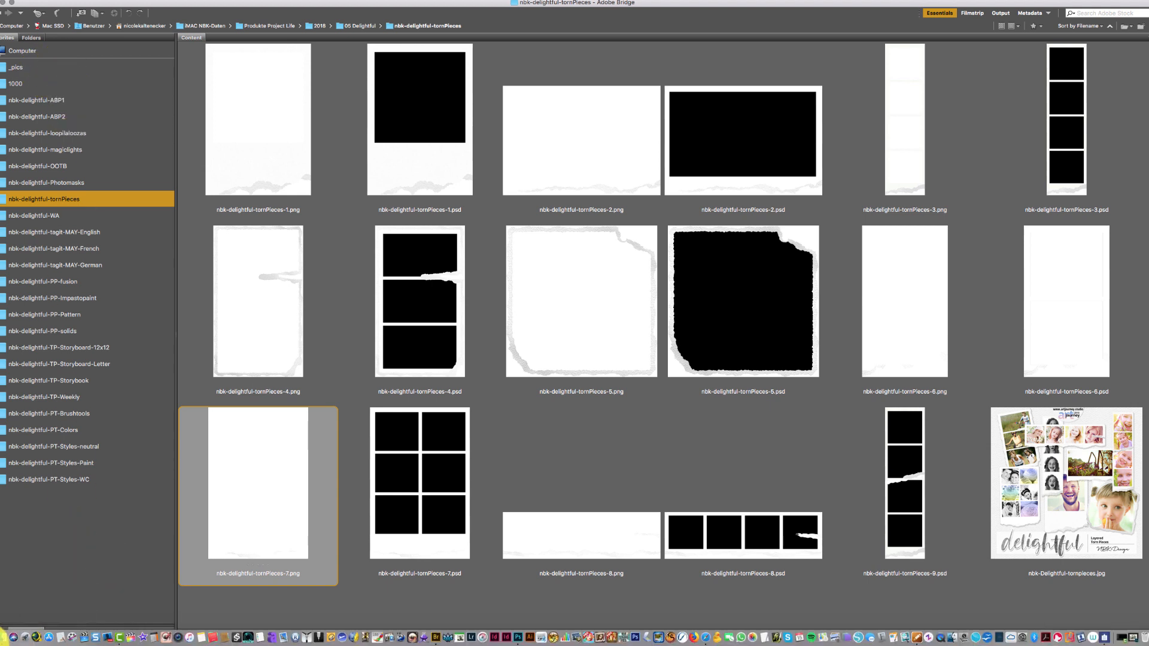
click(3, 638)
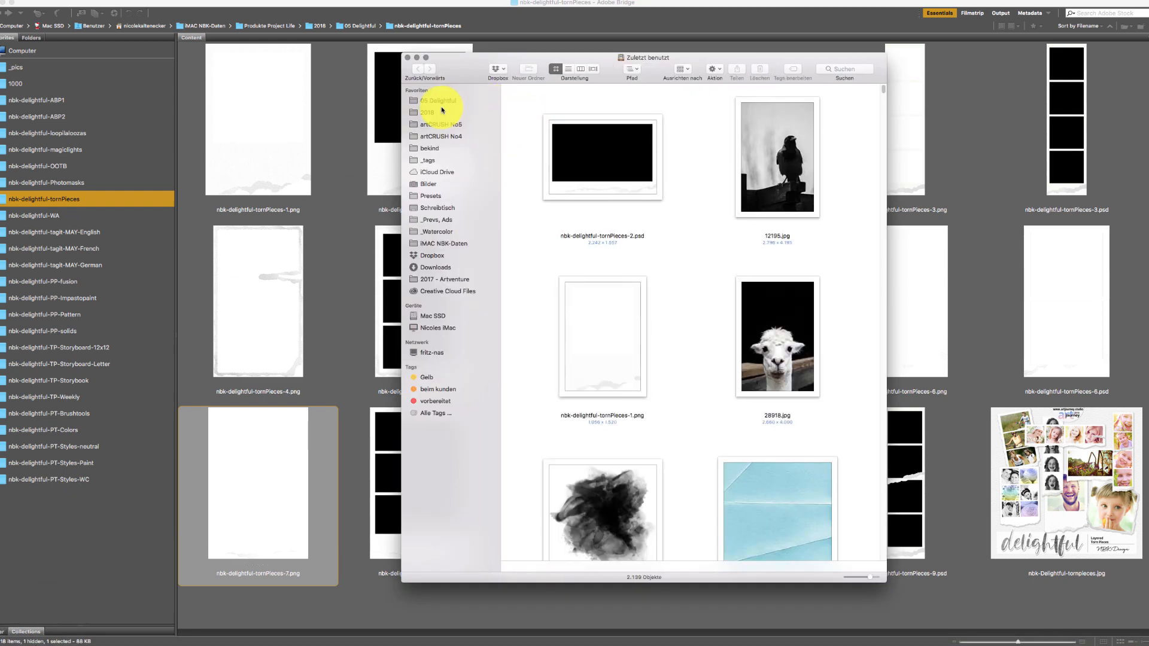
click(447, 101)
drag(544, 115, 310, 281)
drag(60, 562, 64, 483)
click(59, 496)
Step: Examine the "Authentic" layout with the rotated torn frame in a full-screen preview
click(726, 188)
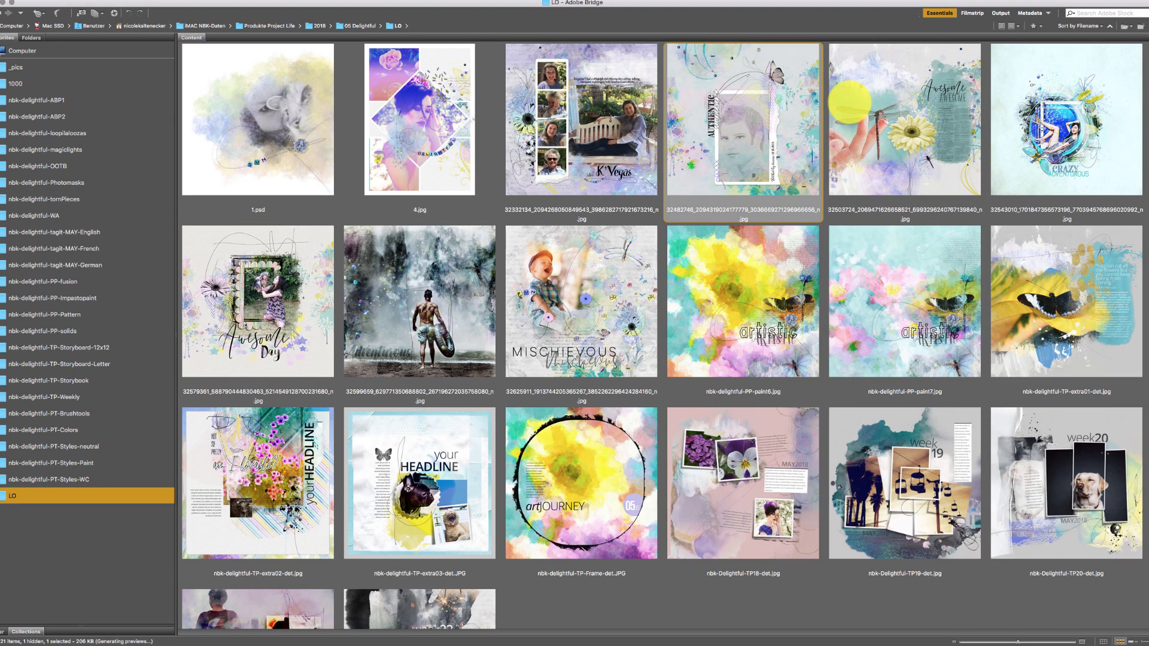
key(space)
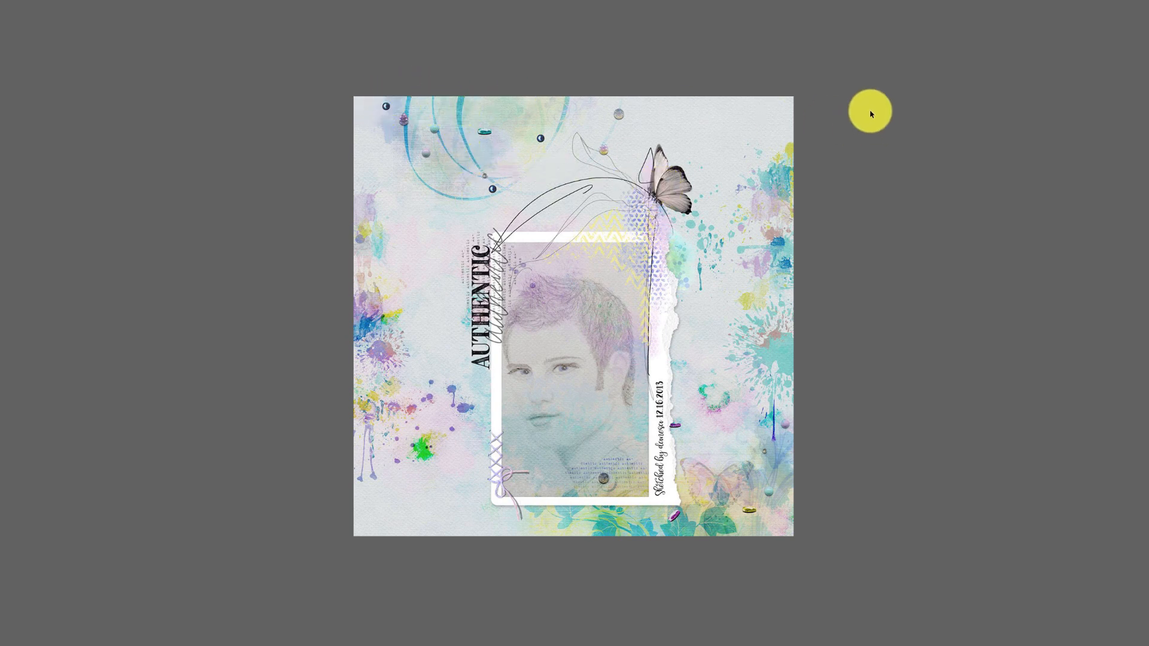
key(space)
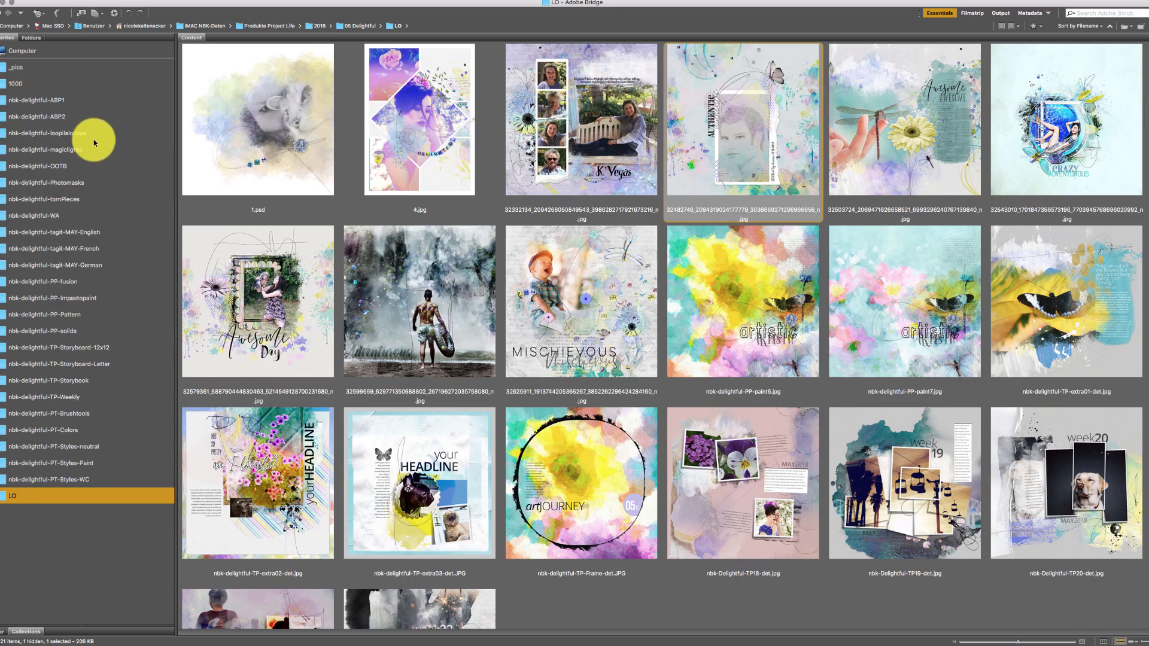
Step: Open nbk-delightful-tornPieces-3.psd from the nbk-delightful-tornPieces folder in Photoshop to view its photo strip, and return to Bridge
click(65, 201)
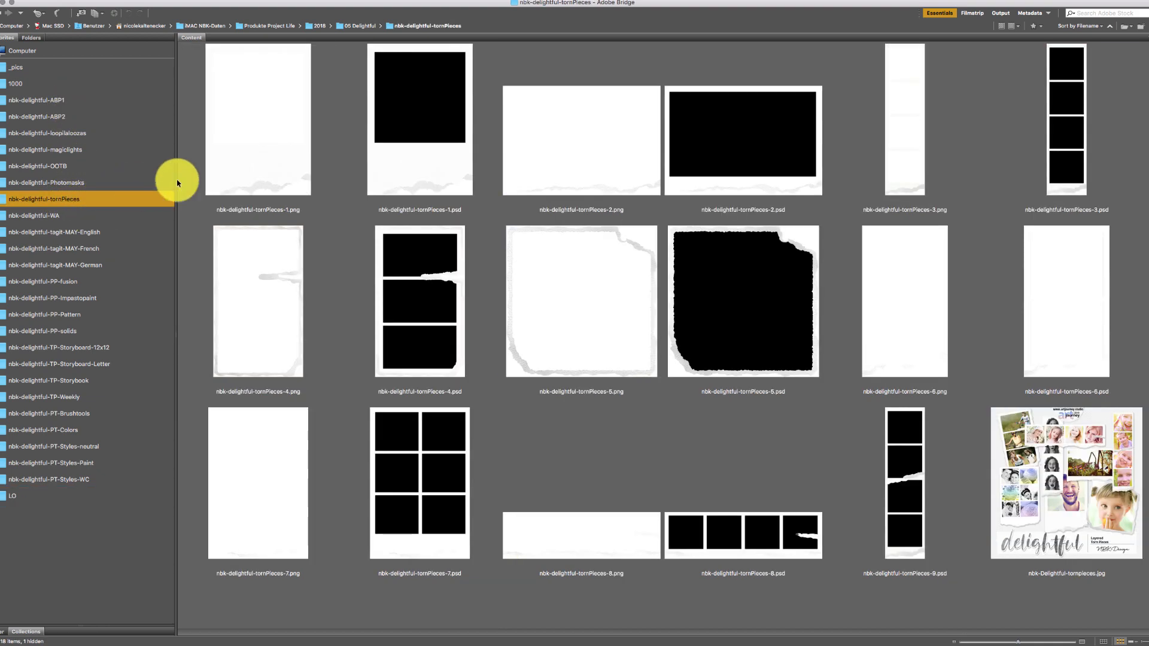
click(1079, 75)
double_click(1079, 76)
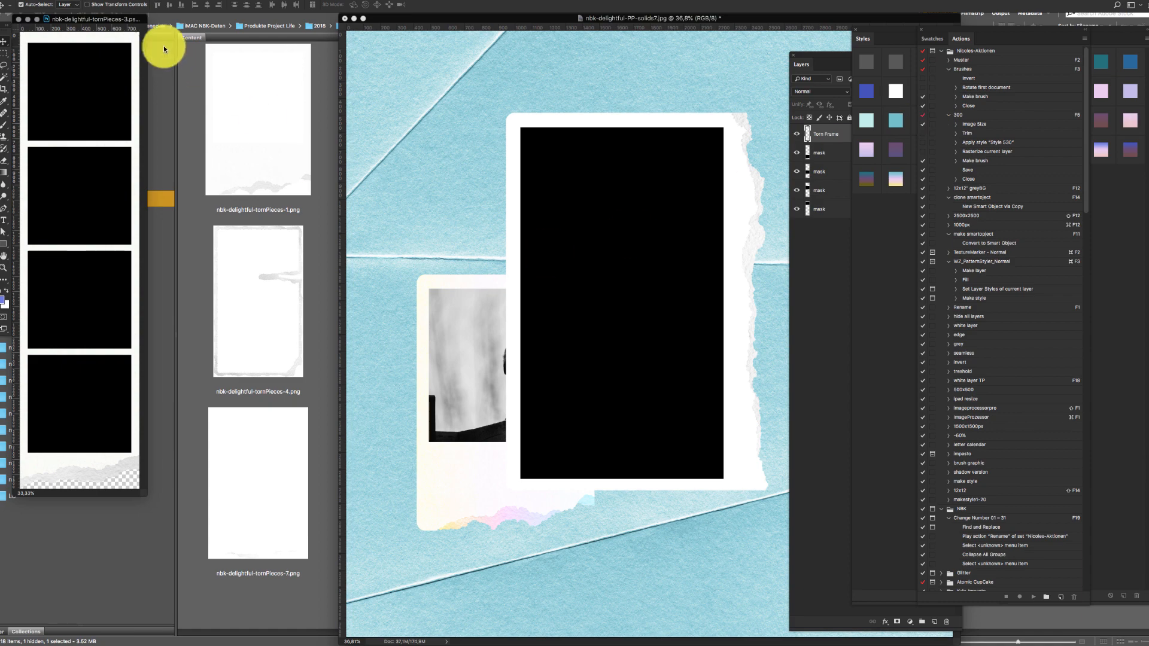
drag(125, 14, 411, 72)
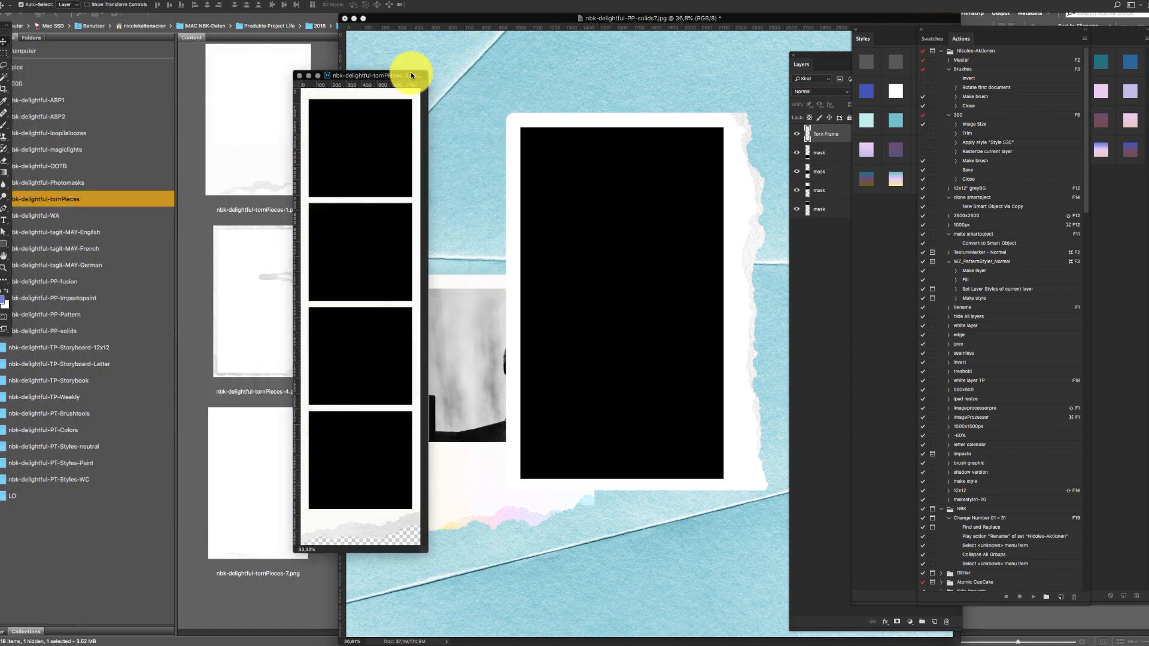
drag(379, 359, 435, 170)
click(320, 172)
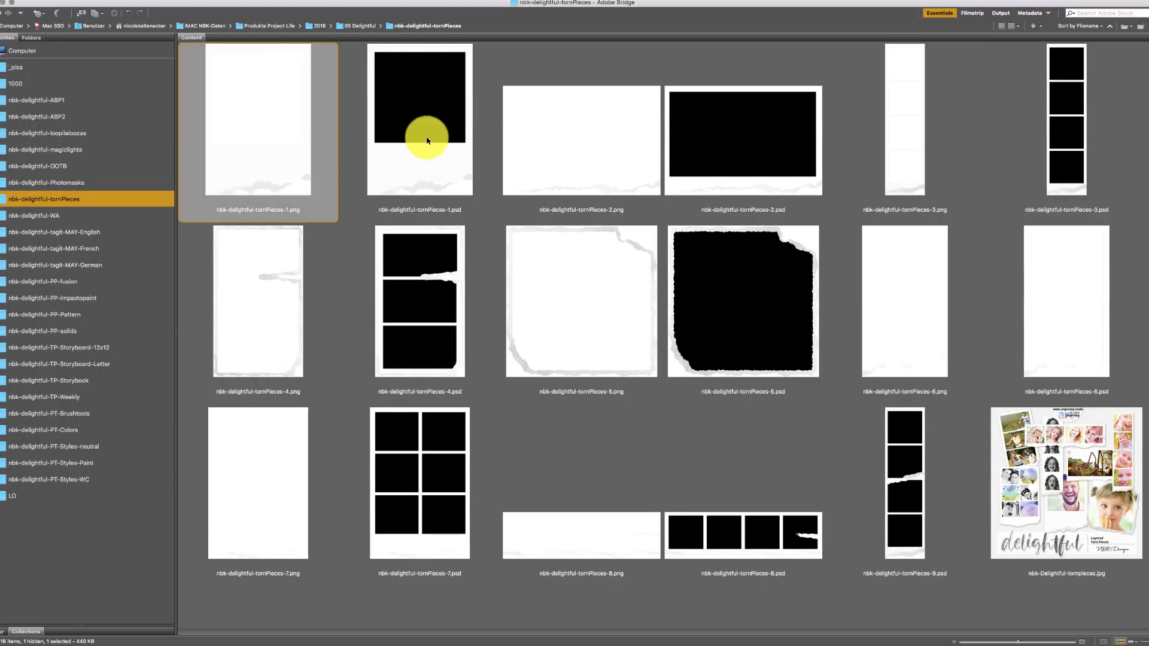
Step: Preview nbk-delightful-tornPieces-4.psd and nbk-delightful-tornPieces-5.psd full screen, one after the other
click(426, 296)
key(space)
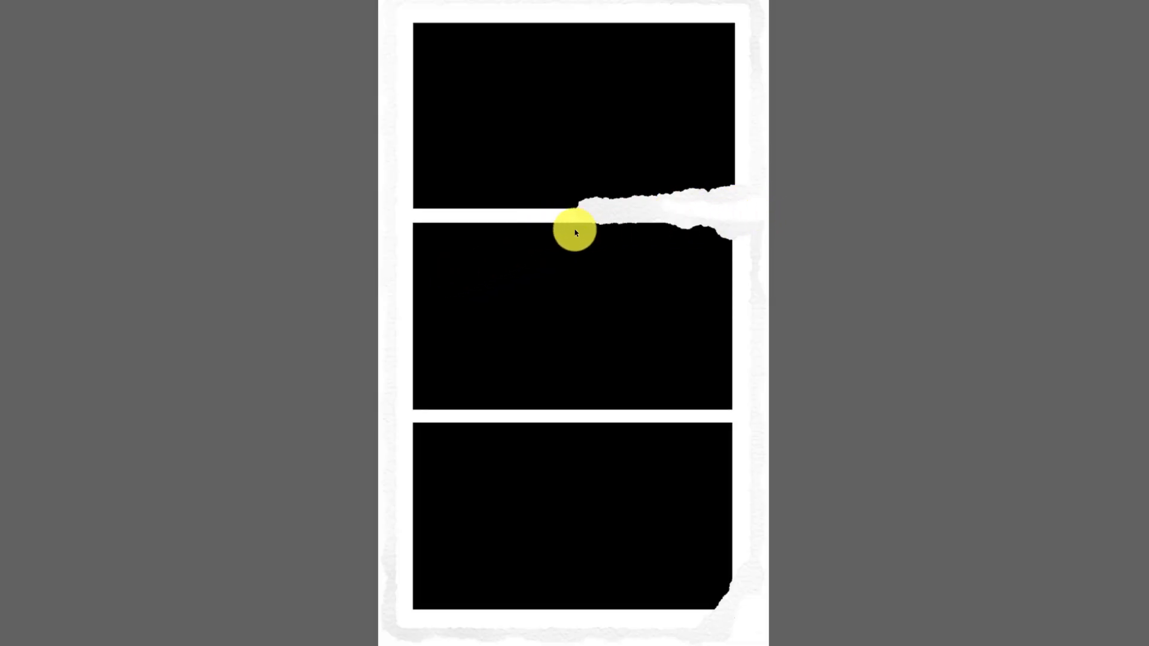
key(space)
click(756, 279)
key(space)
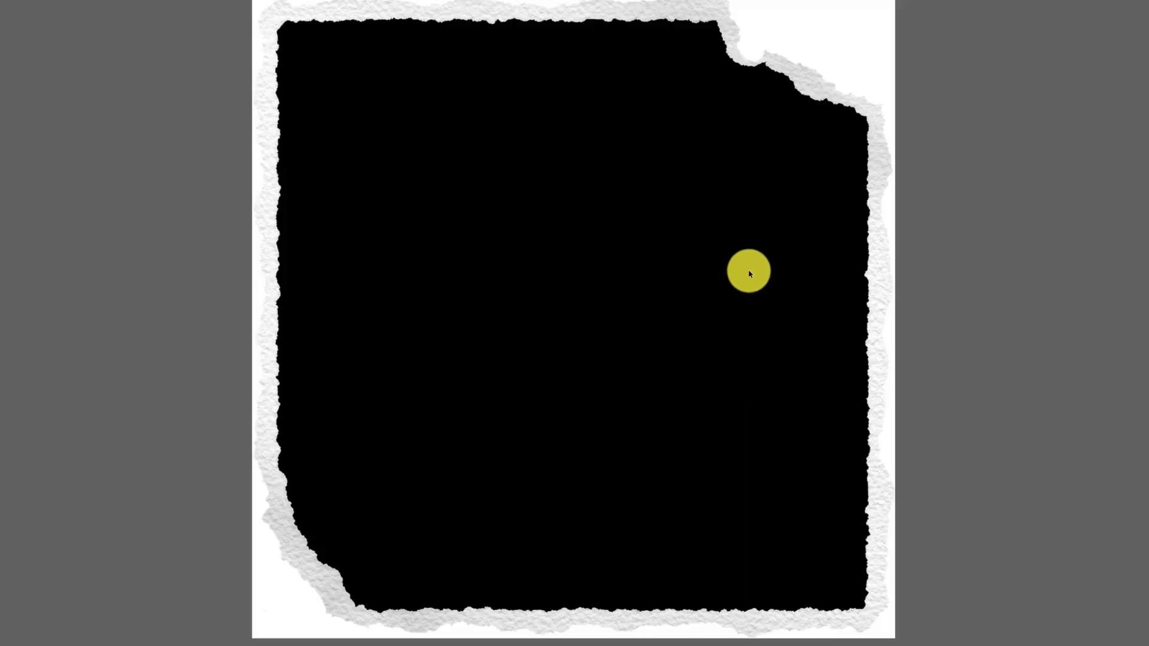
key(space)
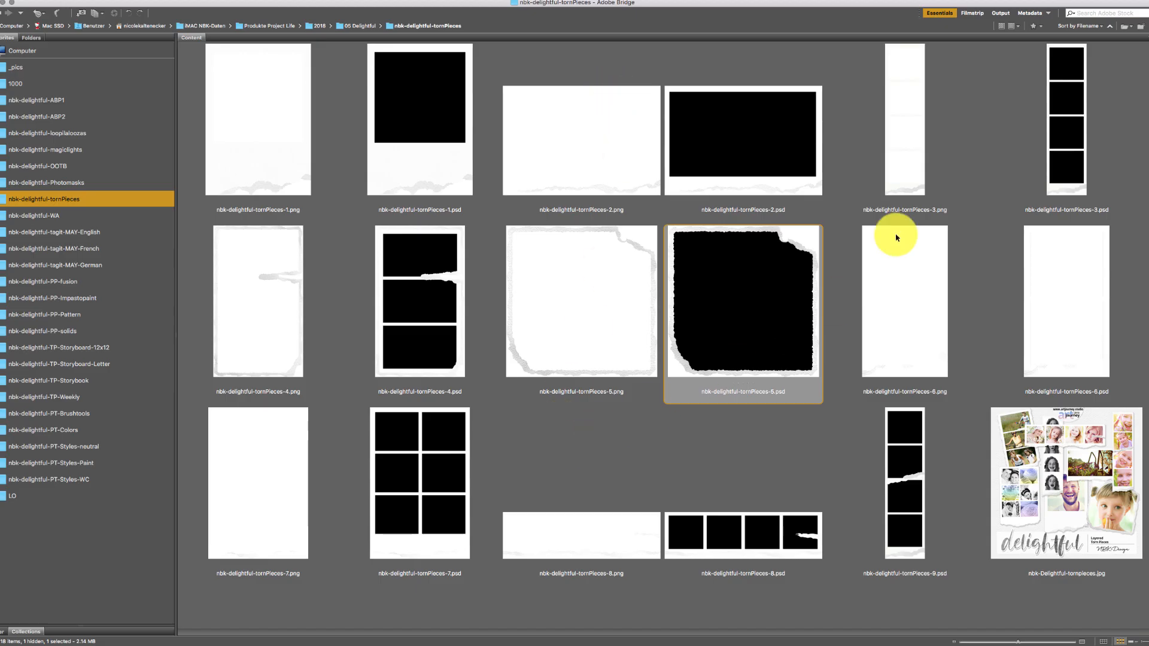
Step: Look at the thumbnails of nbk-delightful-tornPieces-7.psd and -8.psd and preview nbk-delightful-tornPieces-9.psd full screen
click(382, 498)
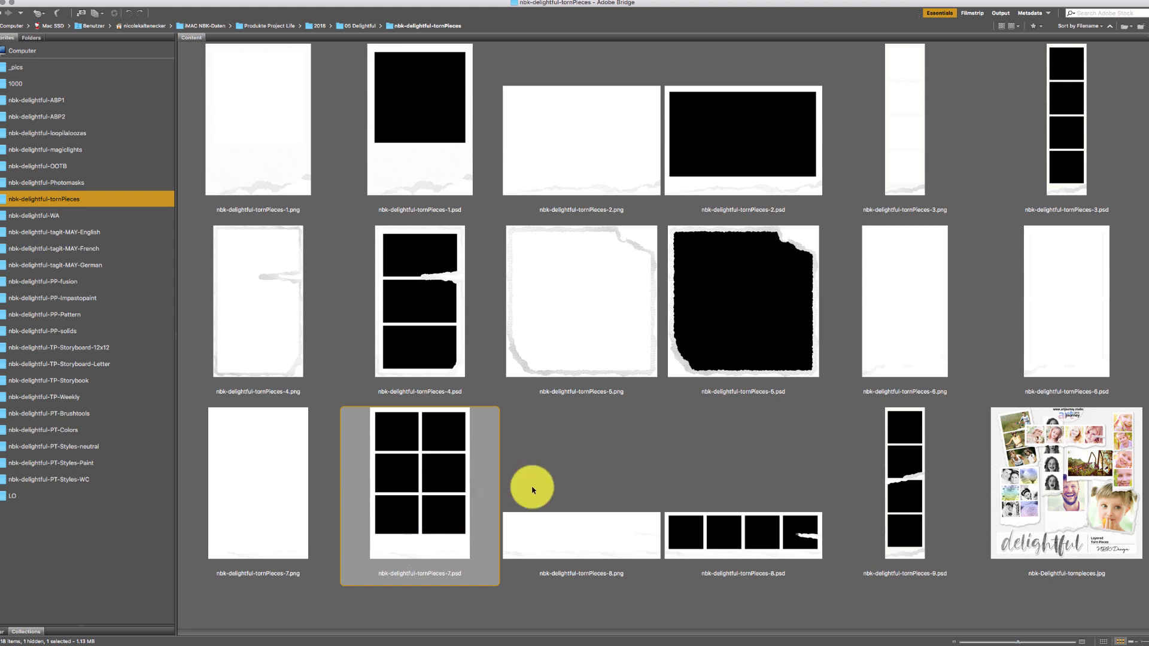
click(815, 527)
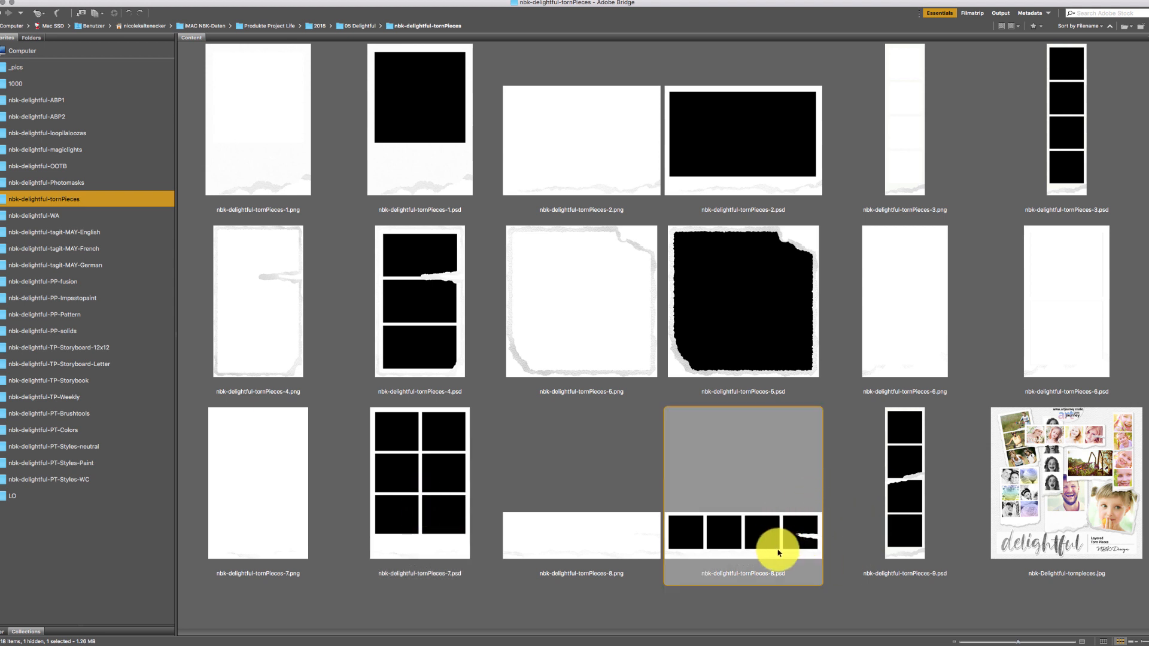
click(886, 486)
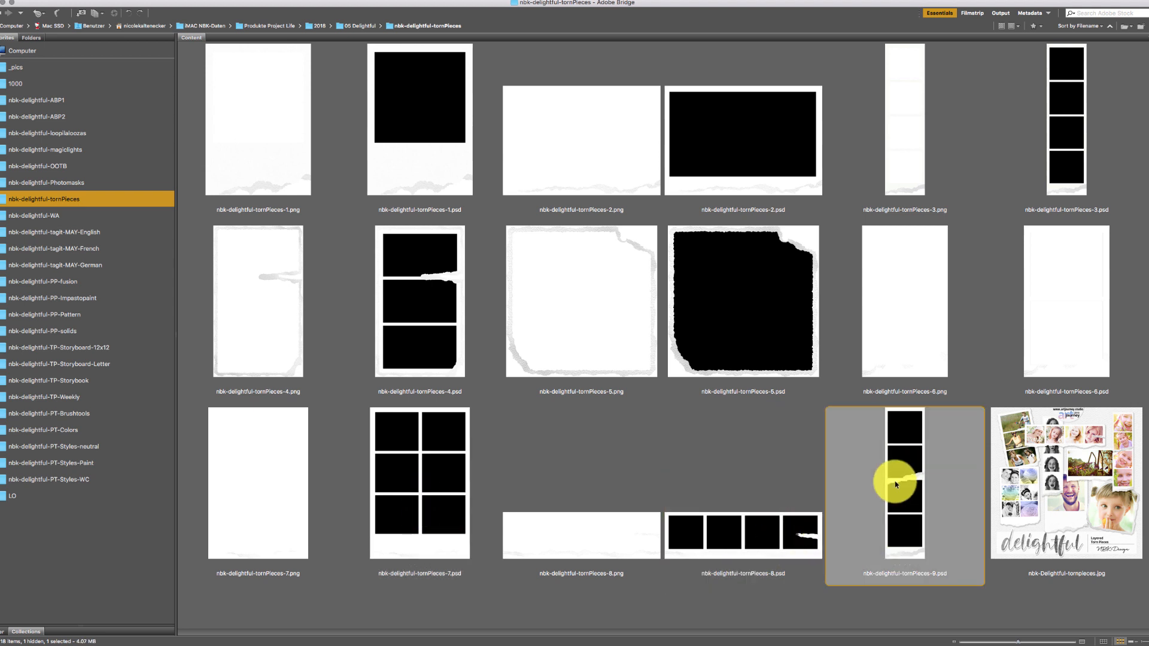
key(space)
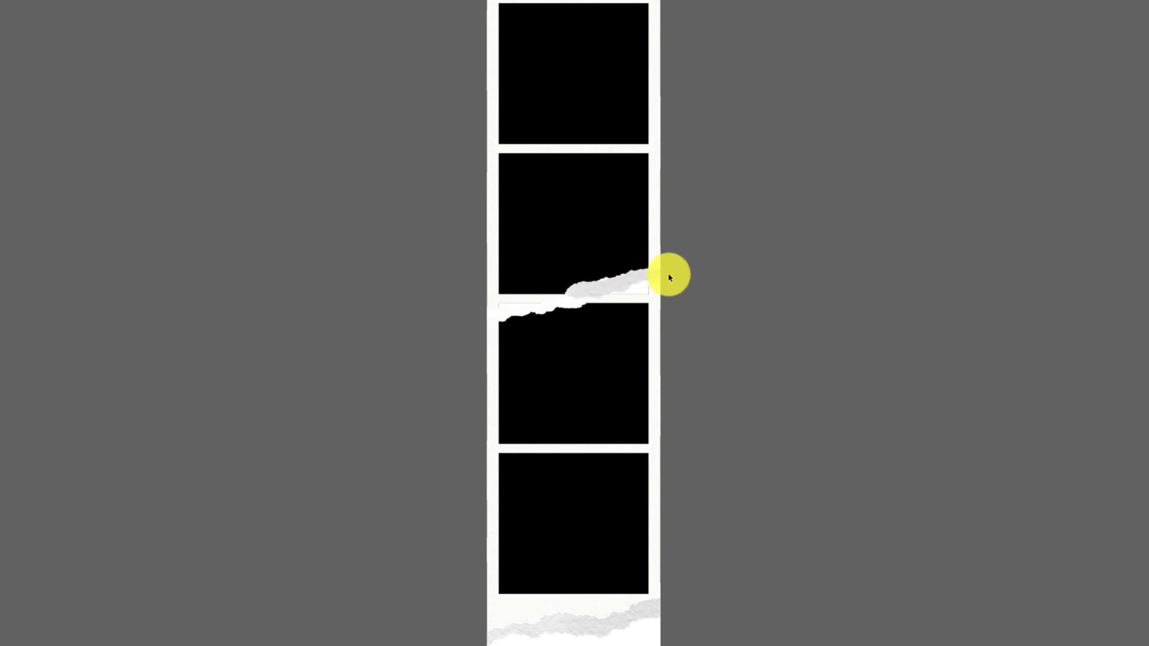
key(space)
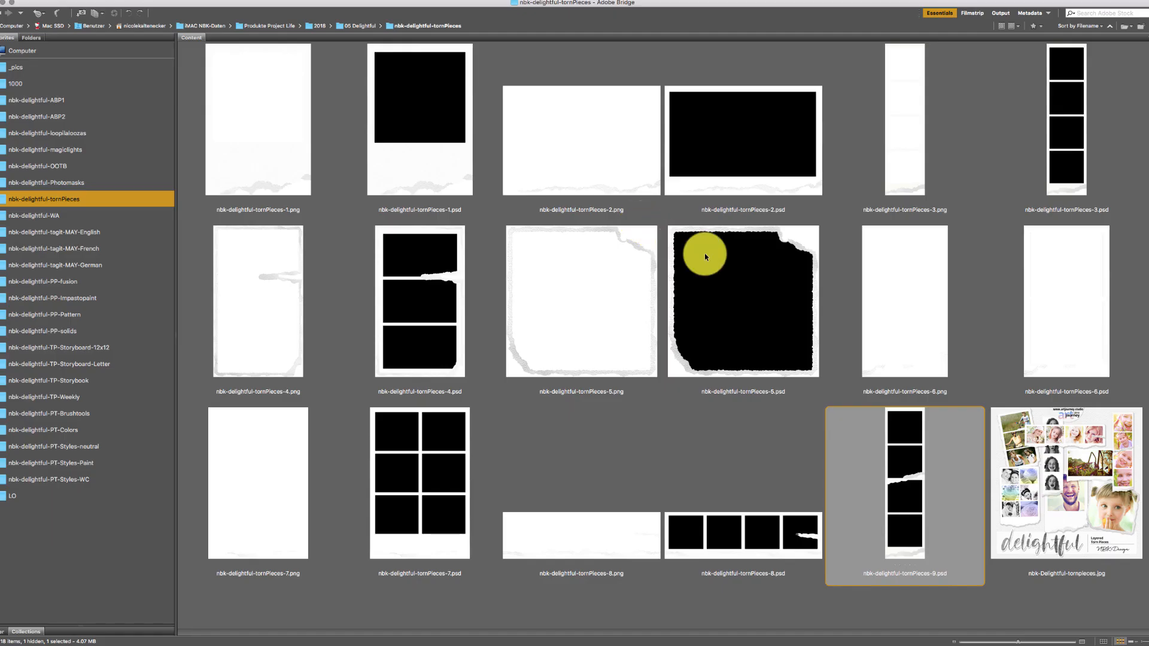
Step: Copy all layers of nbk-delightful-tornPieces-9.psd into the paper document in Photoshop and hide the earlier frame, mask and photo layers
double_click(917, 461)
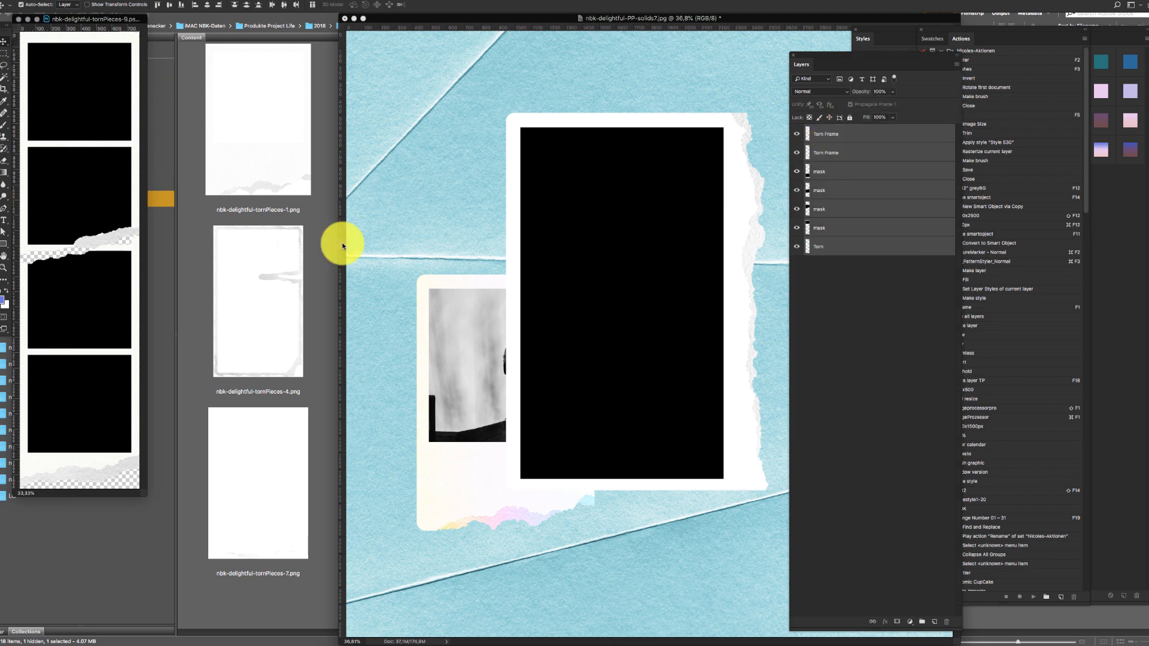
drag(90, 219, 601, 289)
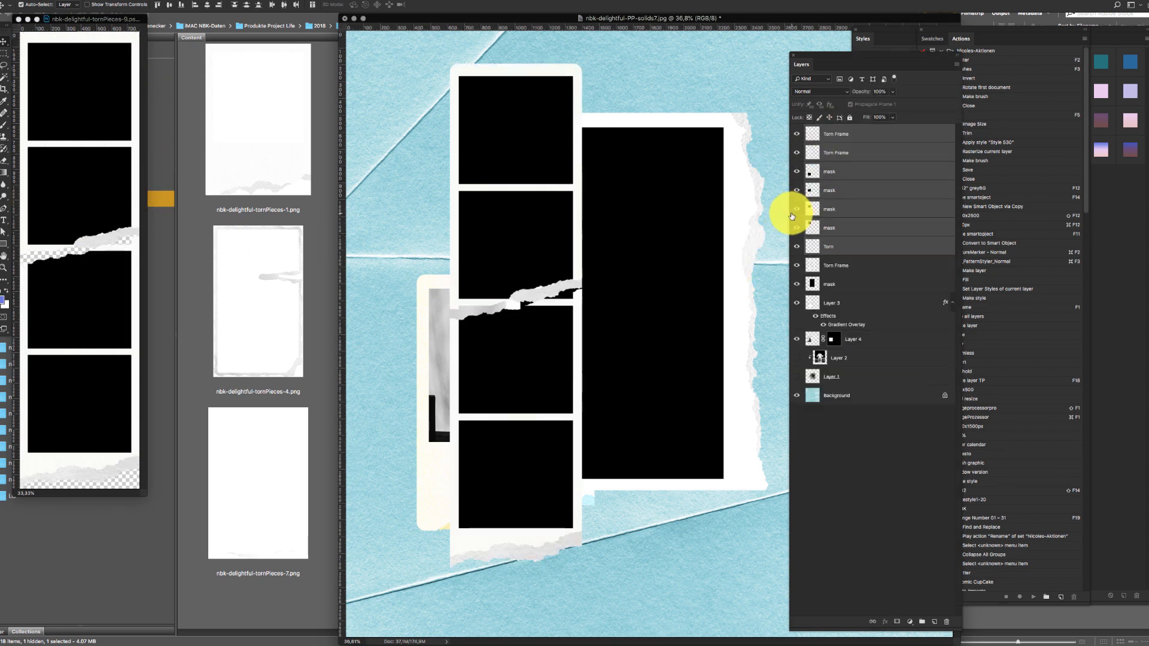
click(856, 265)
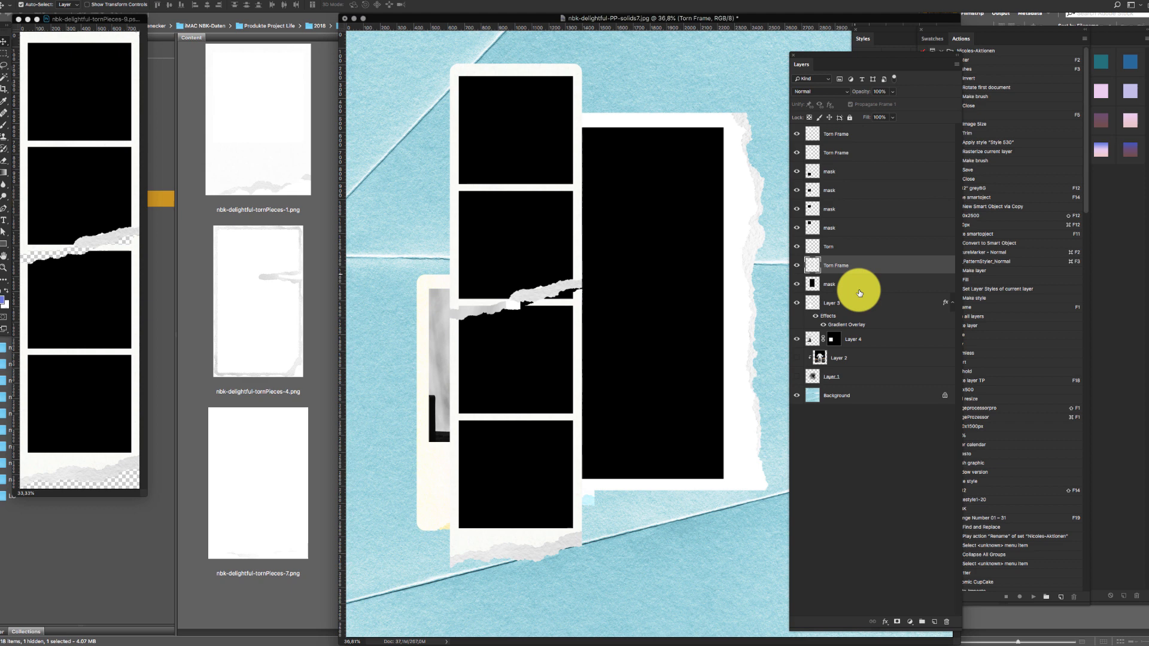
shift+click(846, 376)
drag(799, 339, 800, 264)
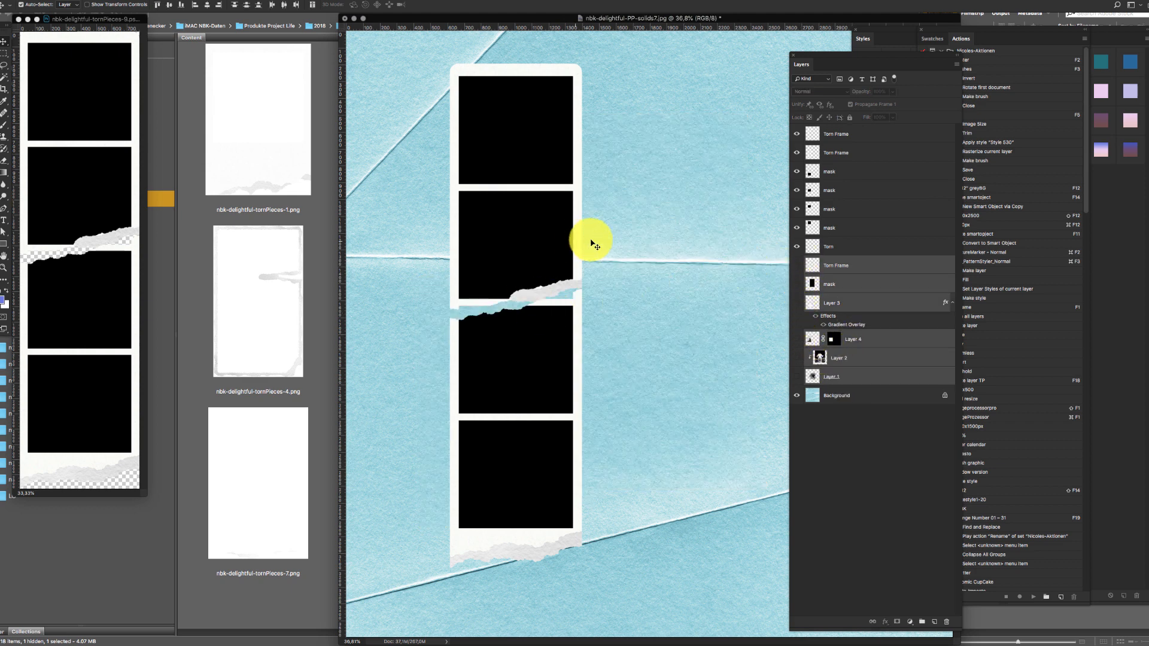
Step: Select the Torn Frame, mask and Torn layers of the strip's upper half and move them to the top of the layer stack
drag(609, 135, 479, 286)
mouse_move(546, 205)
mouse_down()
mouse_move(551, 192)
mouse_move(520, 231)
mouse_move(523, 198)
mouse_move(549, 196)
mouse_move(545, 208)
mouse_up()
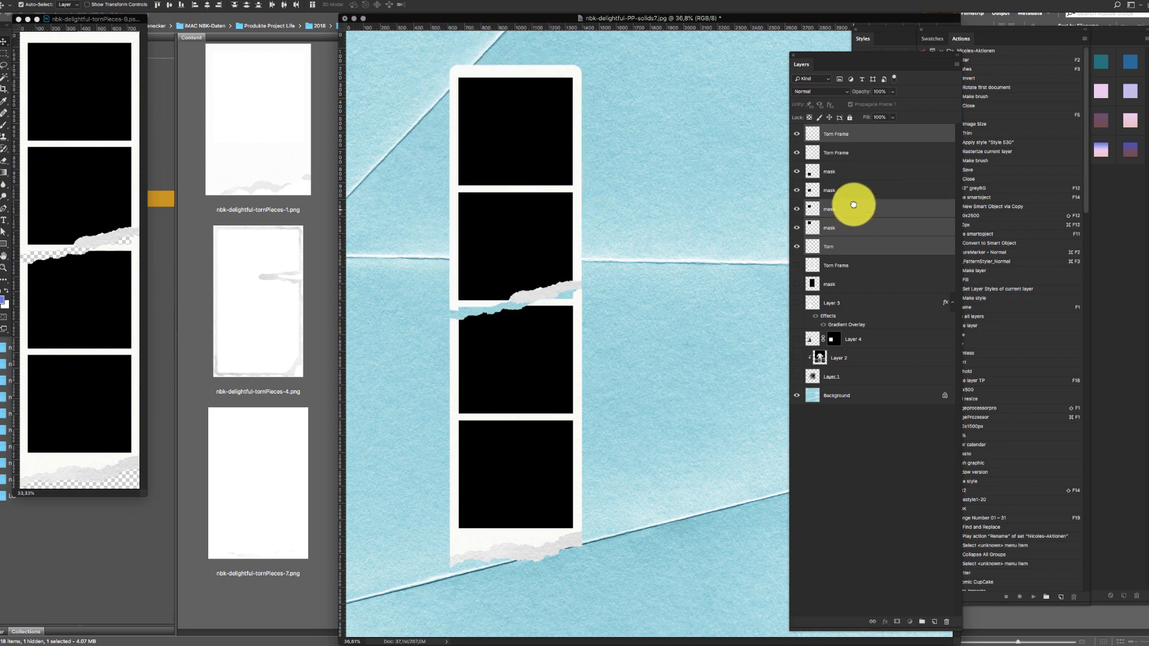
drag(853, 204, 847, 143)
Step: Rotate the upper half of the strip slightly counterclockwise and place it overlapping the top of the lower half, shifted slightly left
mouse_move(550, 235)
mouse_down()
mouse_move(529, 257)
mouse_move(562, 242)
mouse_move(553, 252)
mouse_up()
key(super+t)
drag(658, 149, 657, 133)
drag(542, 190, 536, 190)
key(Return)
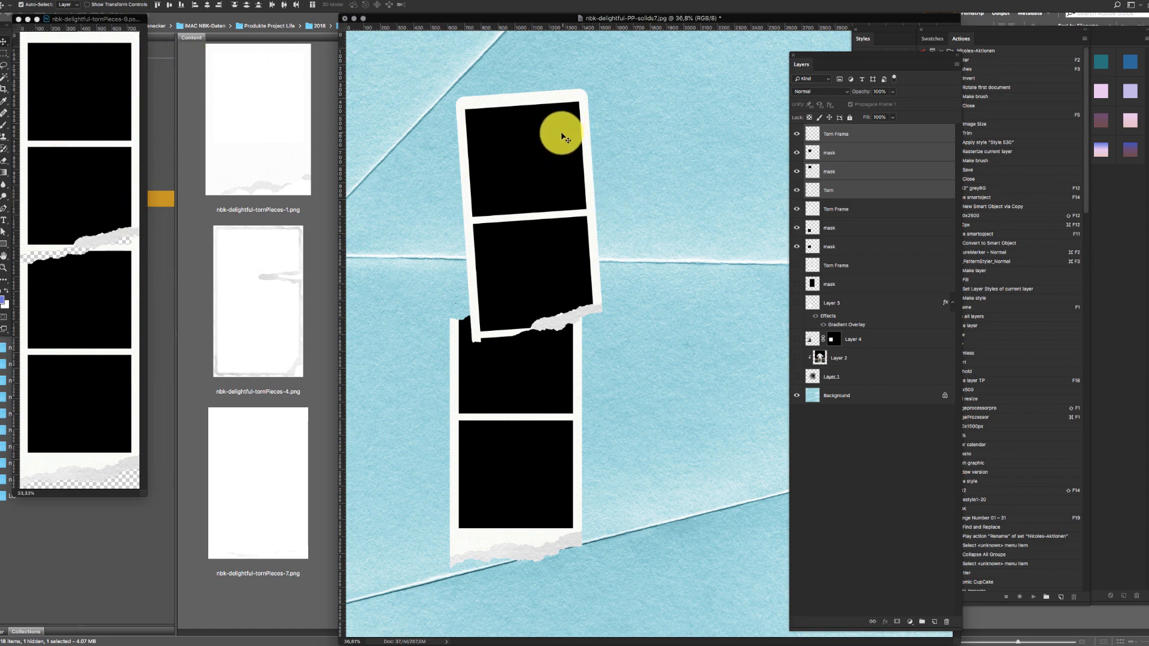
drag(554, 137, 555, 141)
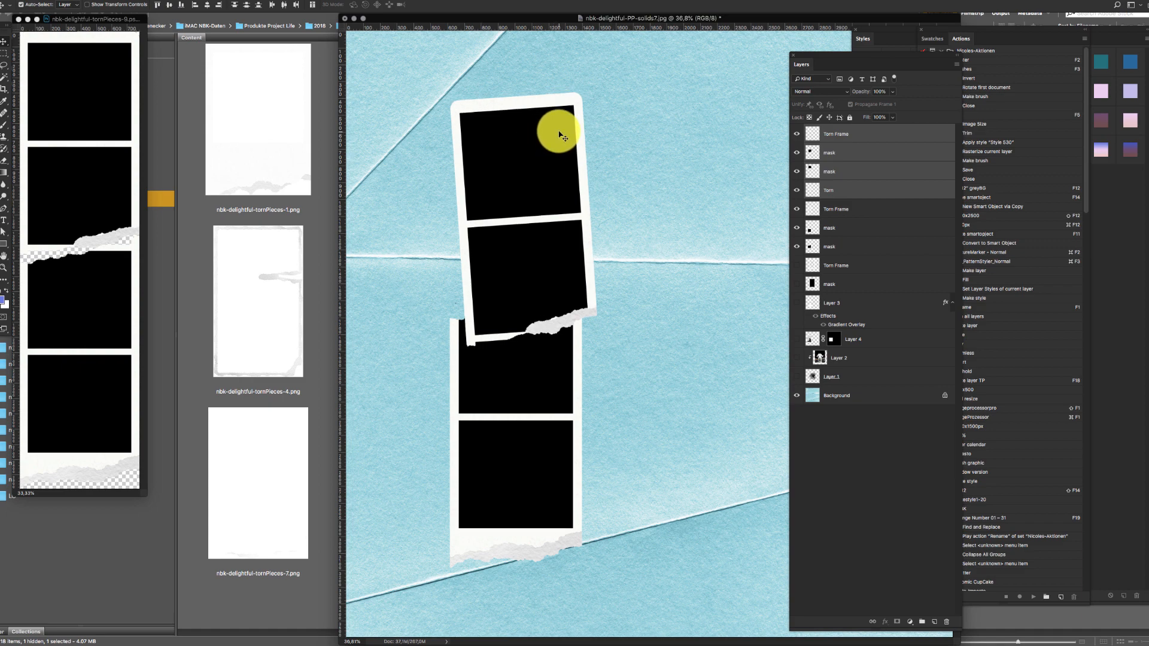
mouse_move(577, 159)
mouse_down()
mouse_move(556, 137)
mouse_move(558, 168)
mouse_up()
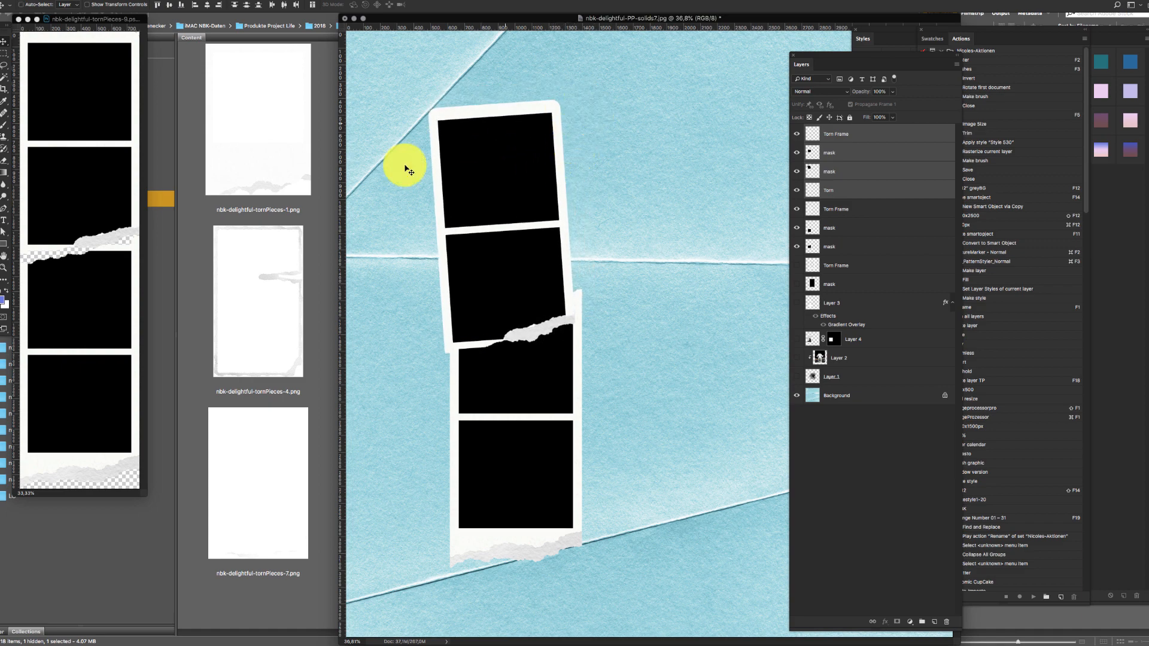
Step: Bring up nbk-delightful-tornPieces-9.psd from Bridge once more and close it in Photoshop
click(289, 291)
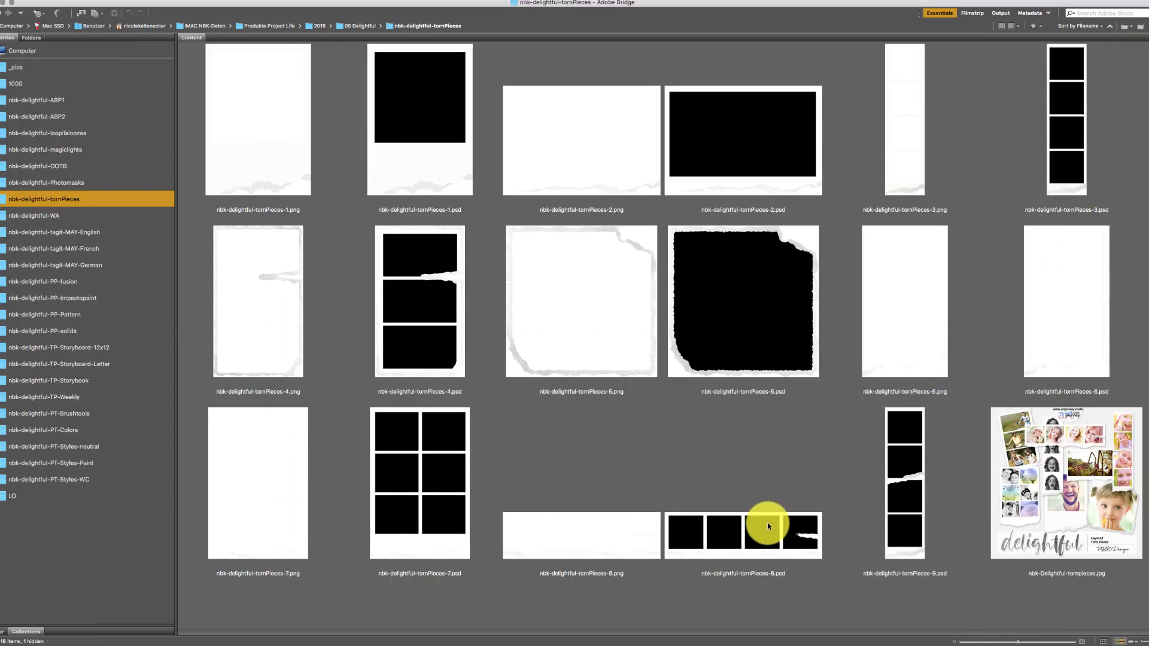
click(633, 546)
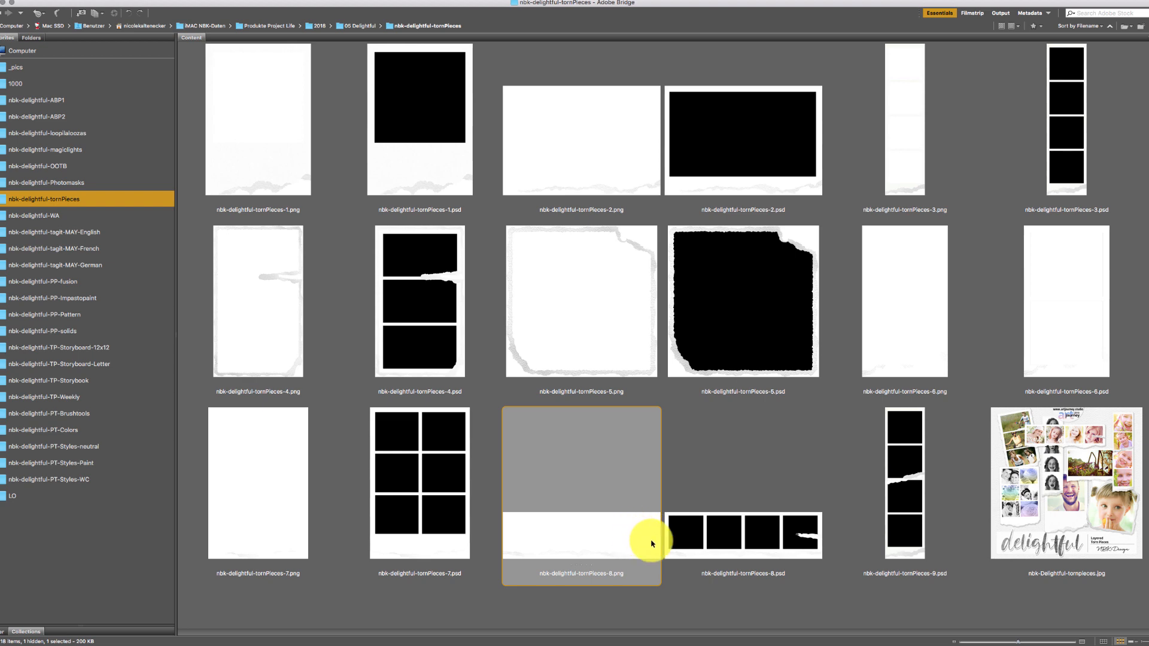
double_click(912, 525)
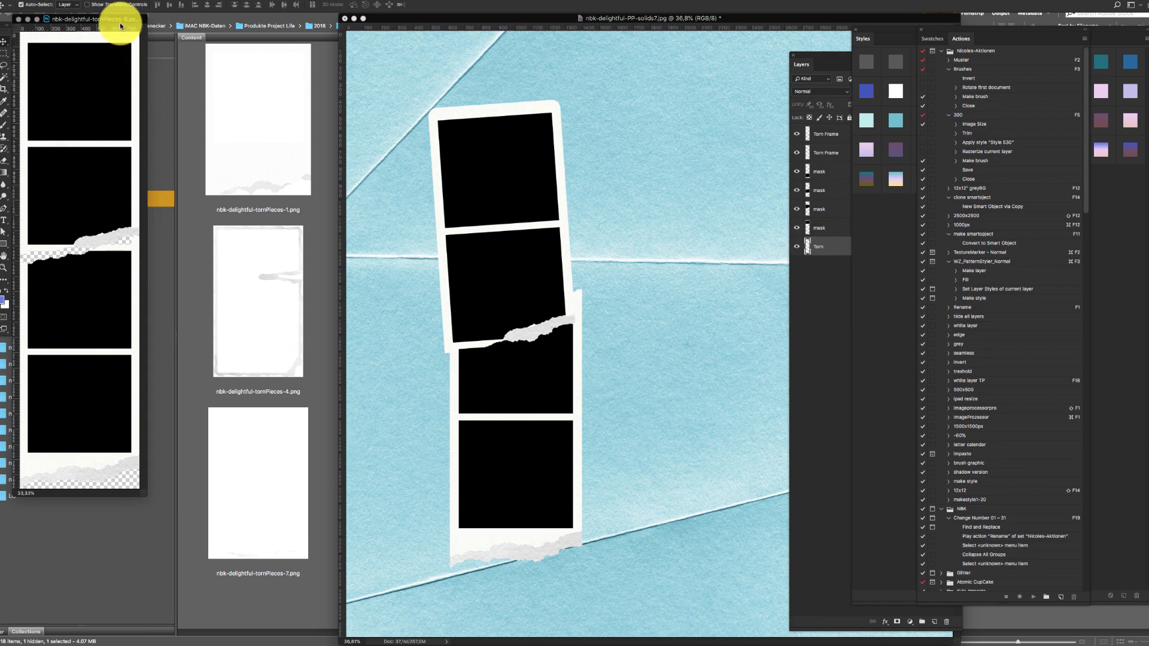
drag(123, 21, 211, 52)
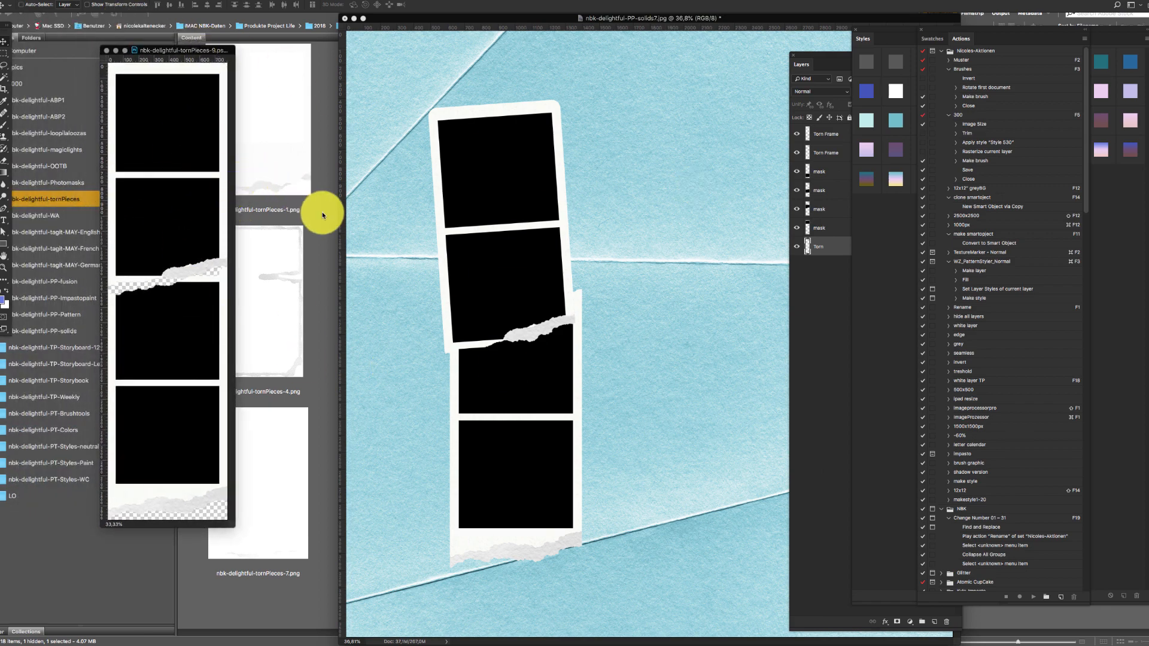
key(super+w)
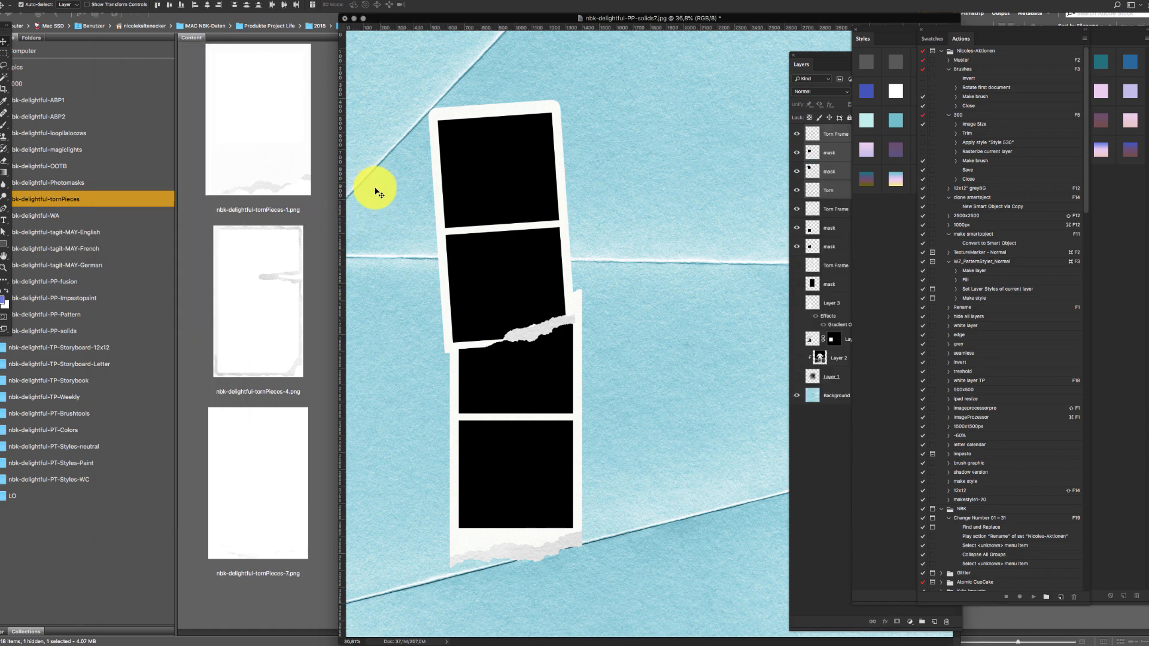
Step: Preview nbk-delightful-tornPieces-8.png full screen in Bridge
click(330, 248)
click(608, 533)
key(space)
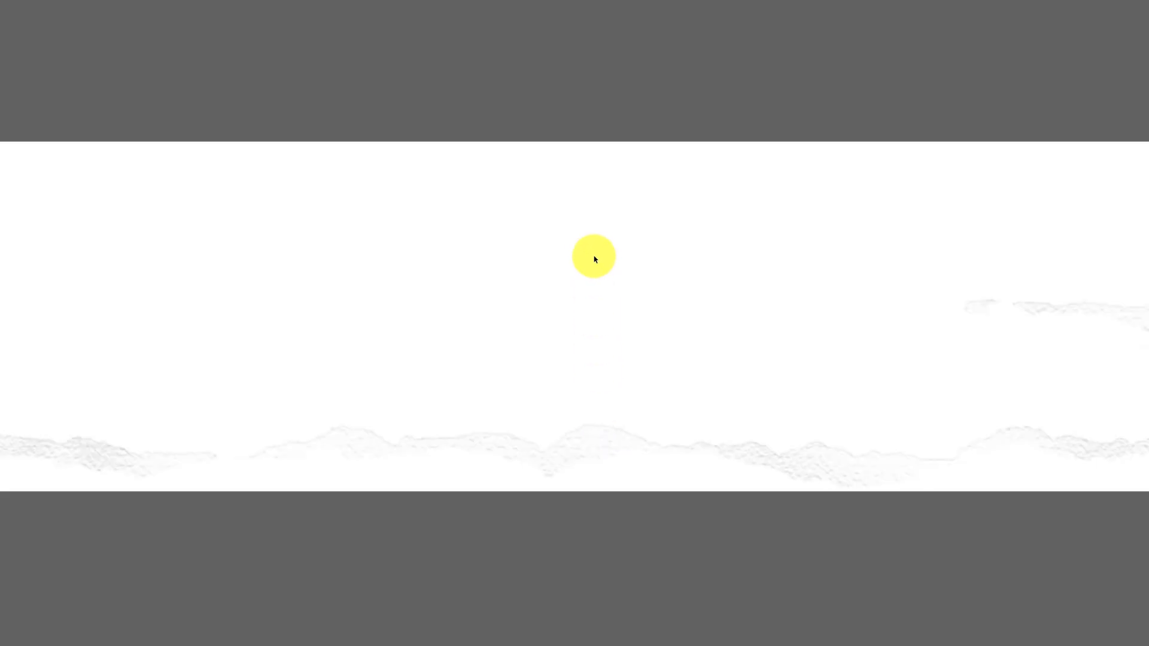
key(space)
Step: Try the nbk-delightful-tornPieces-8.png frame in the paper document beside the tilted strip and delete it again
key(super+Tab)
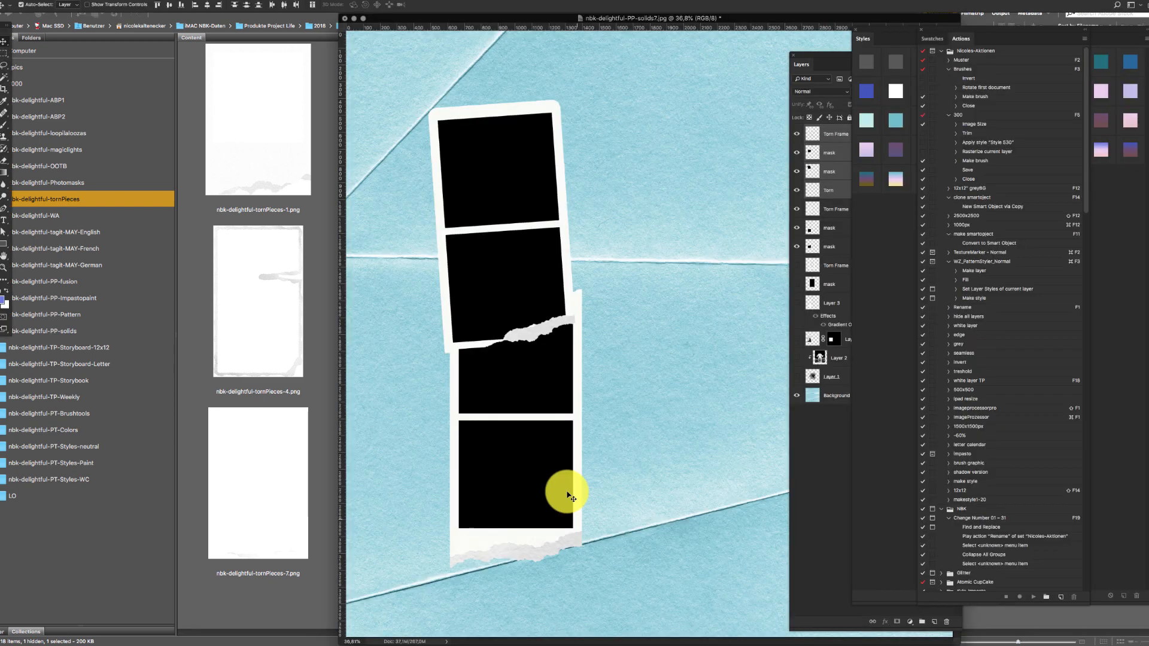
drag(458, 290, 608, 365)
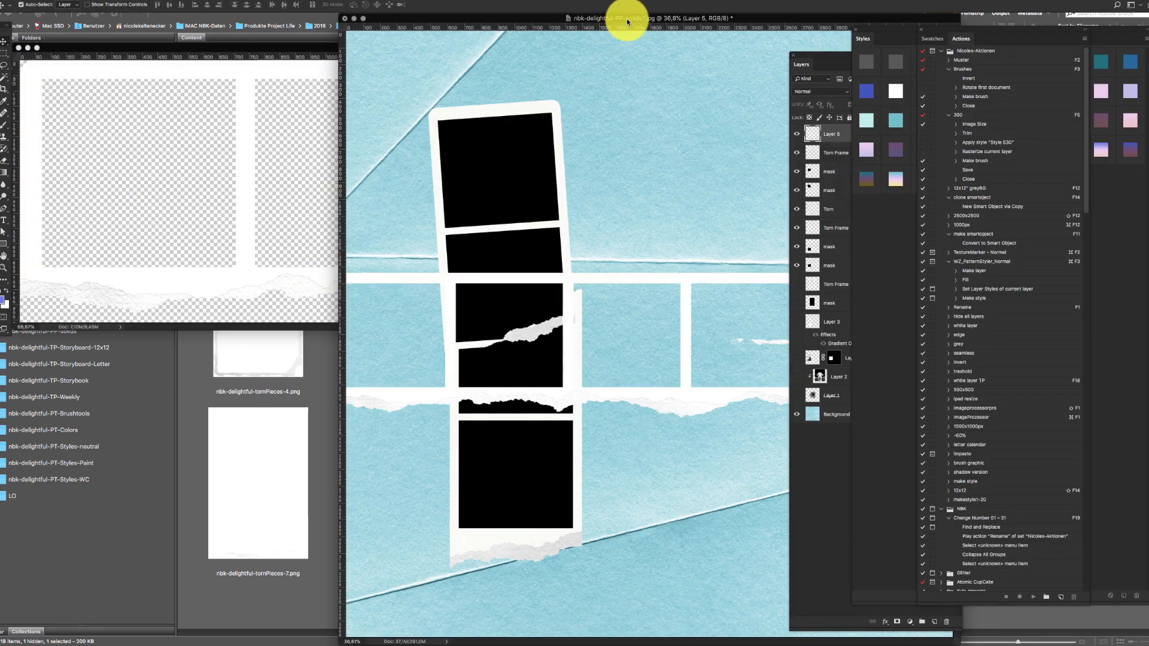
drag(627, 22, 479, 18)
drag(562, 290, 706, 146)
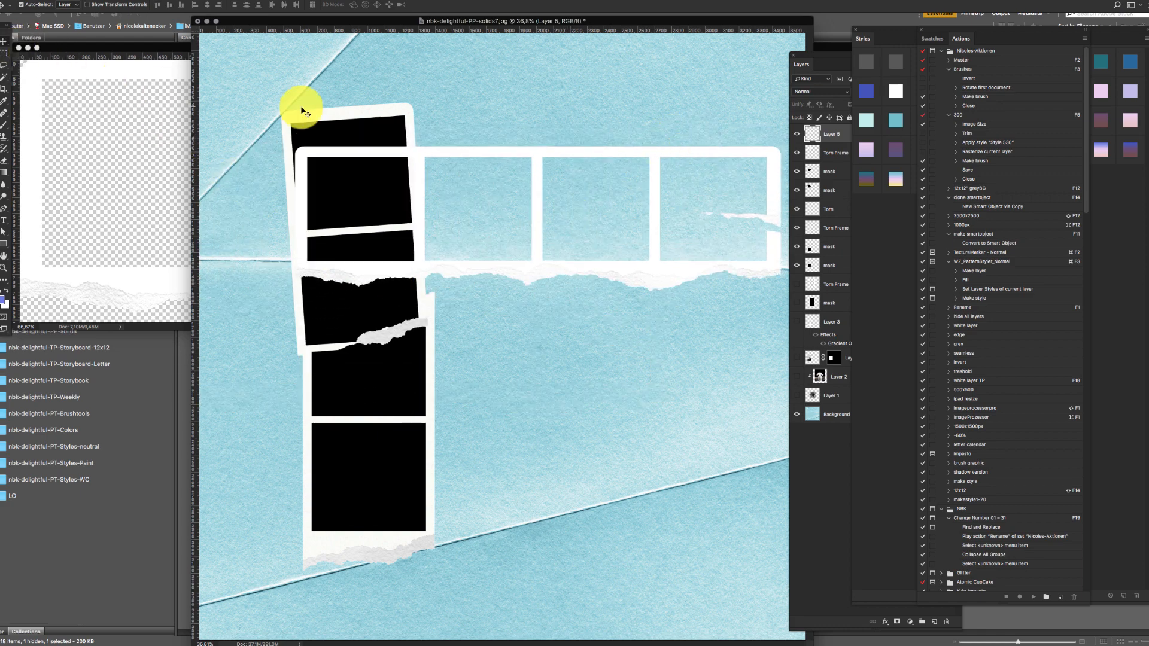
drag(536, 156, 620, 152)
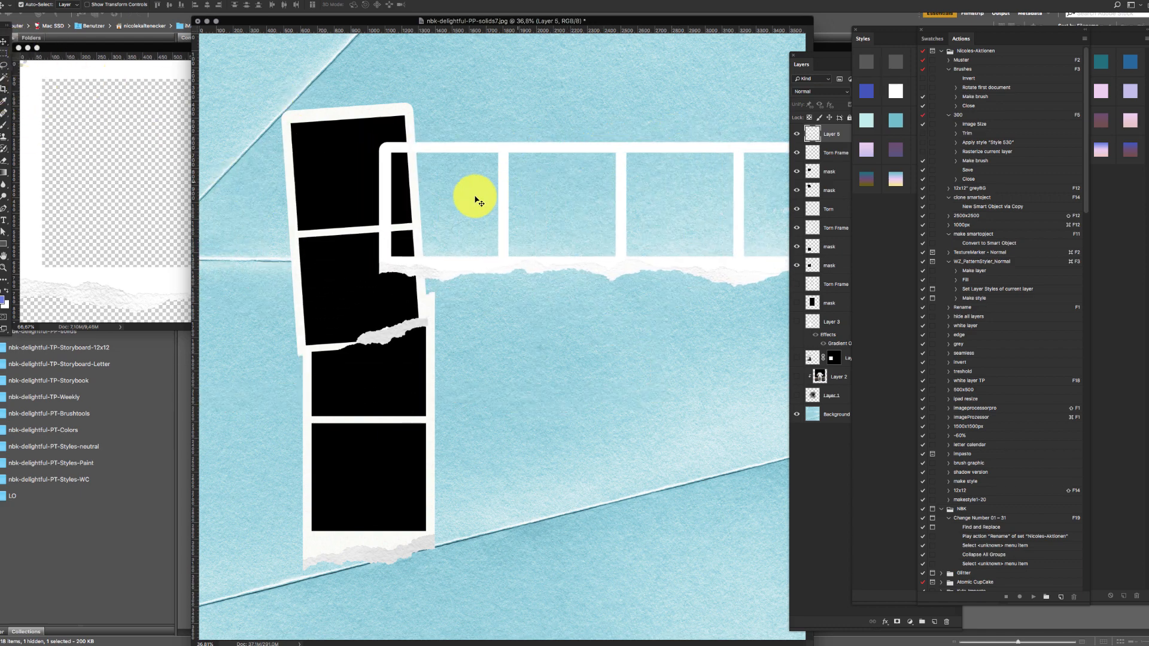
drag(500, 146, 482, 114)
key(Delete)
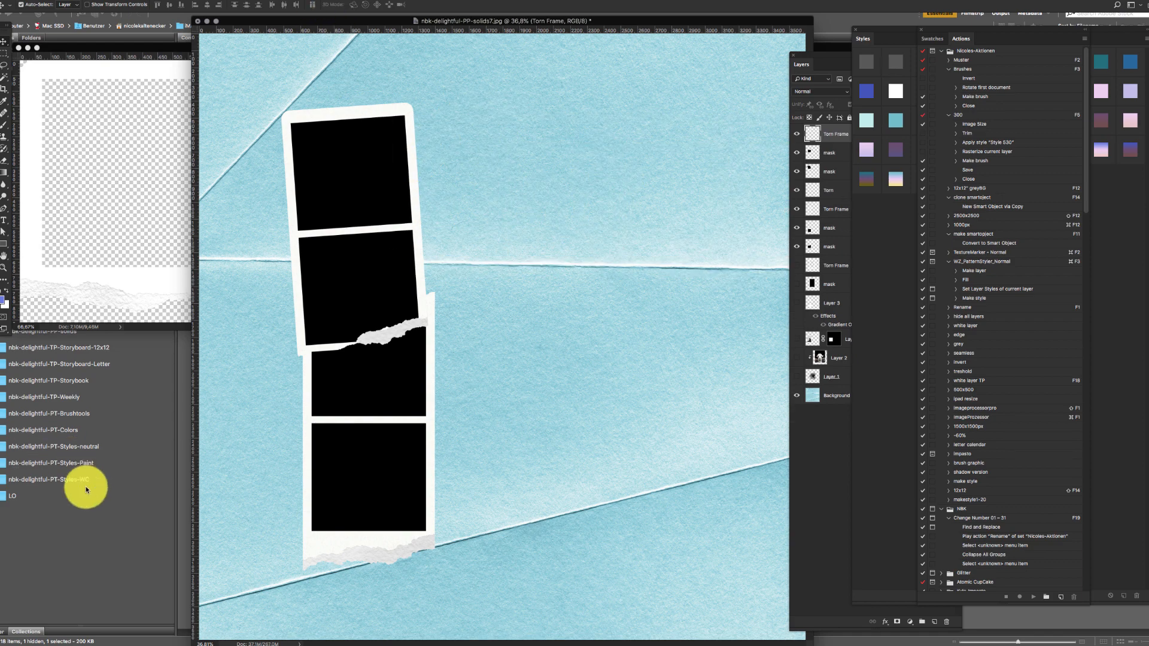
Step: Switch to Bridge and open the nbk-delightful-WA folder to look over its word art thumbnails
click(85, 489)
click(88, 200)
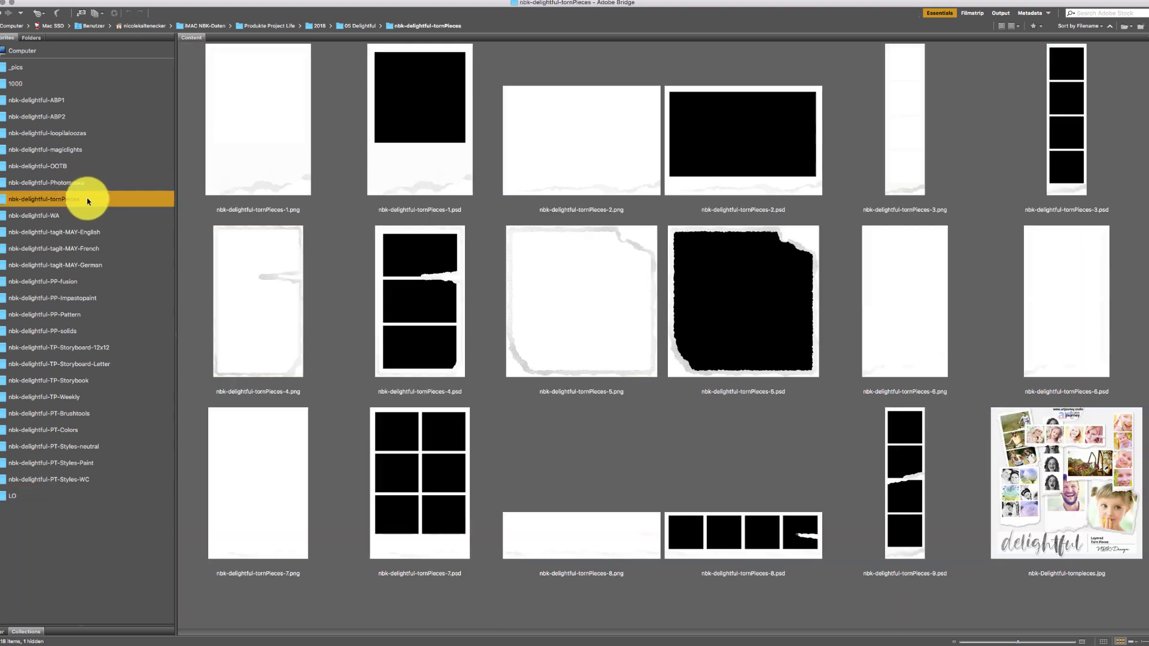
click(63, 216)
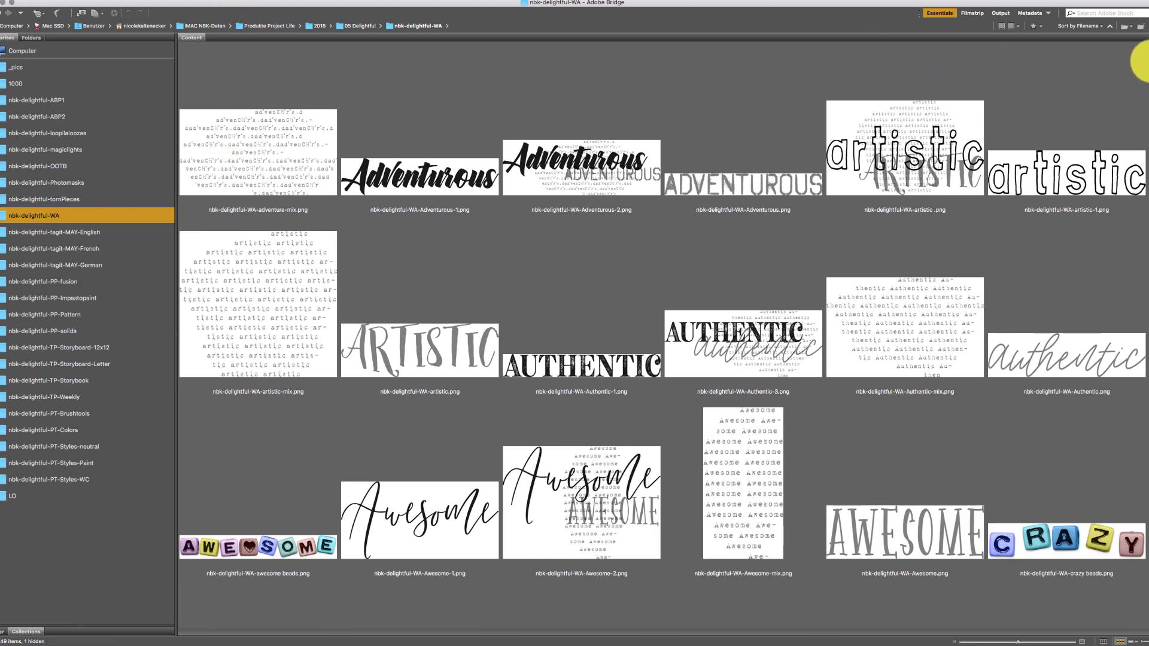
scroll(1144, 63, down, 1)
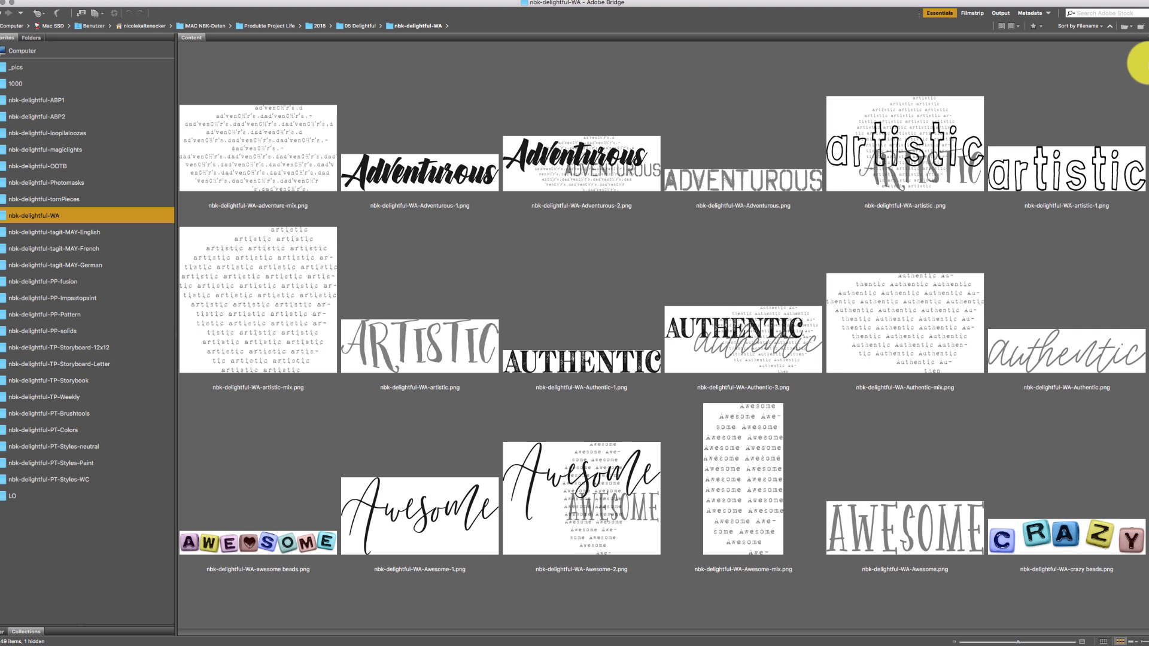
scroll(1146, 63, up, 1)
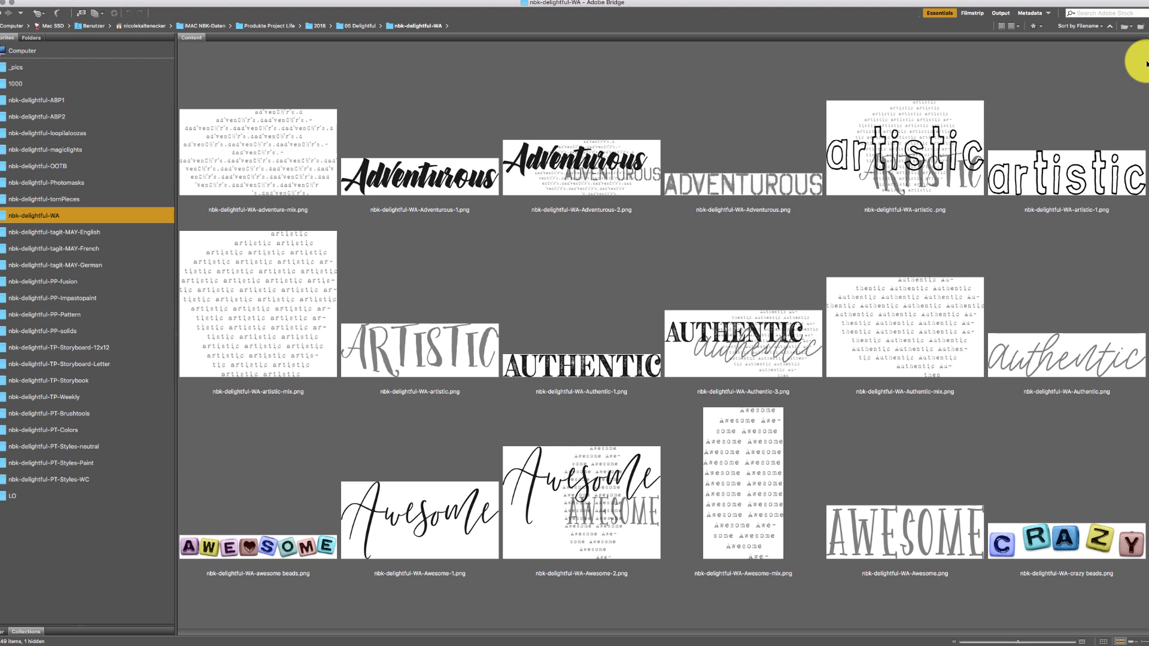
Step: Look through all word art thumbnails in the nbk-delightful-WA folder, down to the brush file and the preview image
scroll(1145, 65, down, 2)
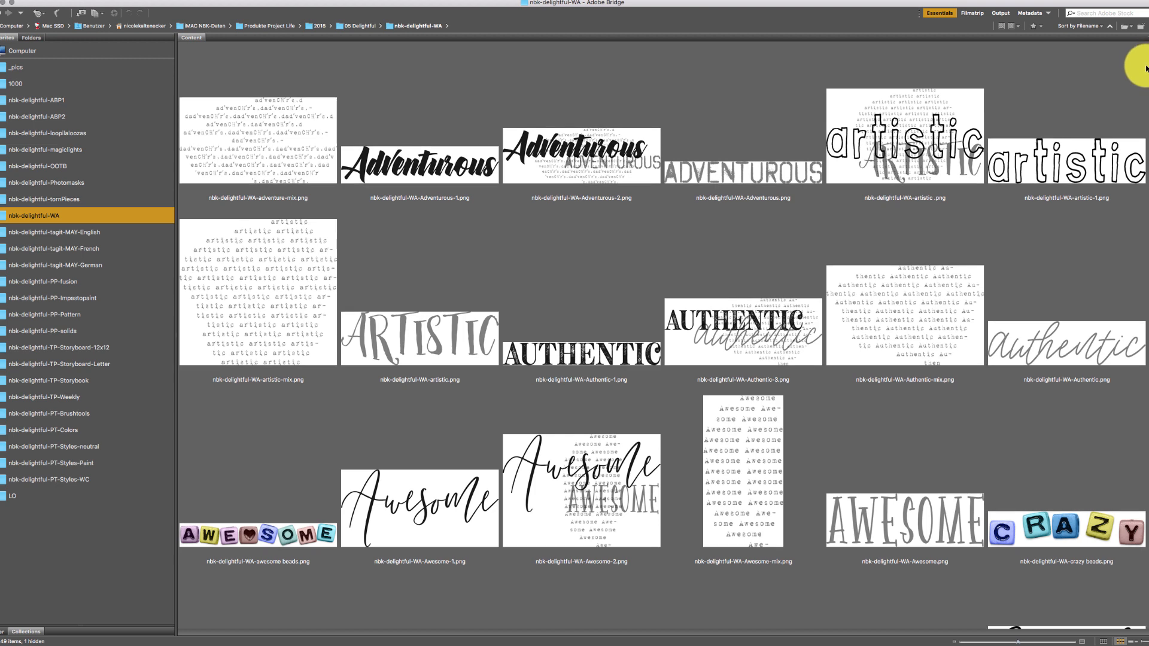
scroll(1144, 64, up, 2)
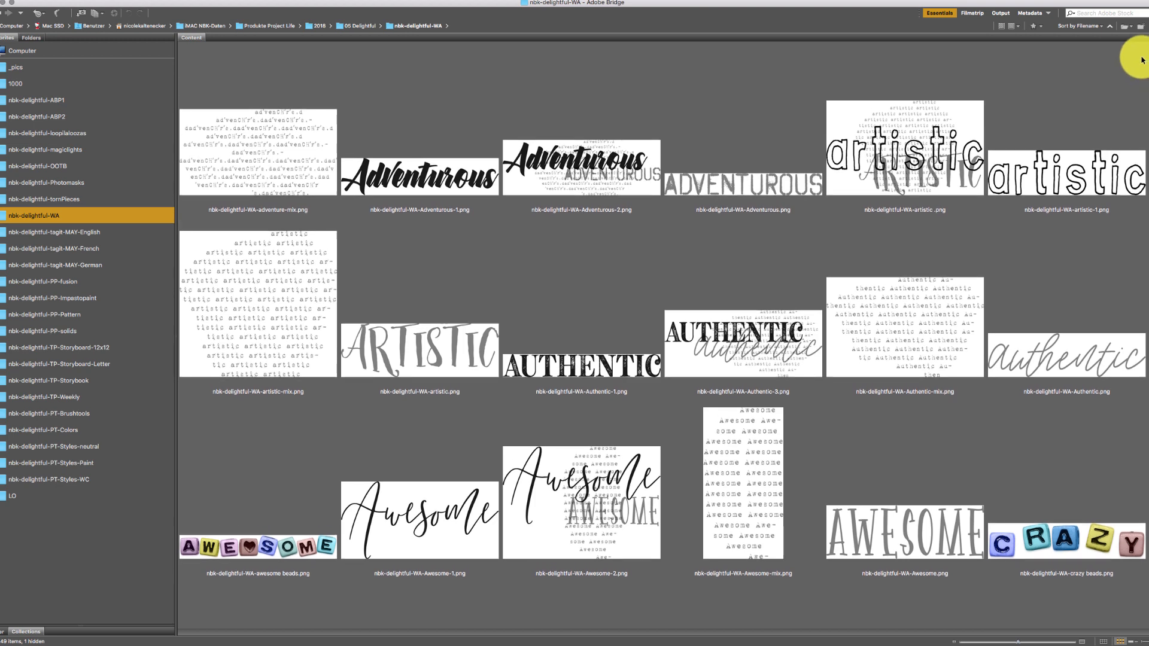
scroll(1142, 60, down, 1)
scroll(1064, 144, down, 10)
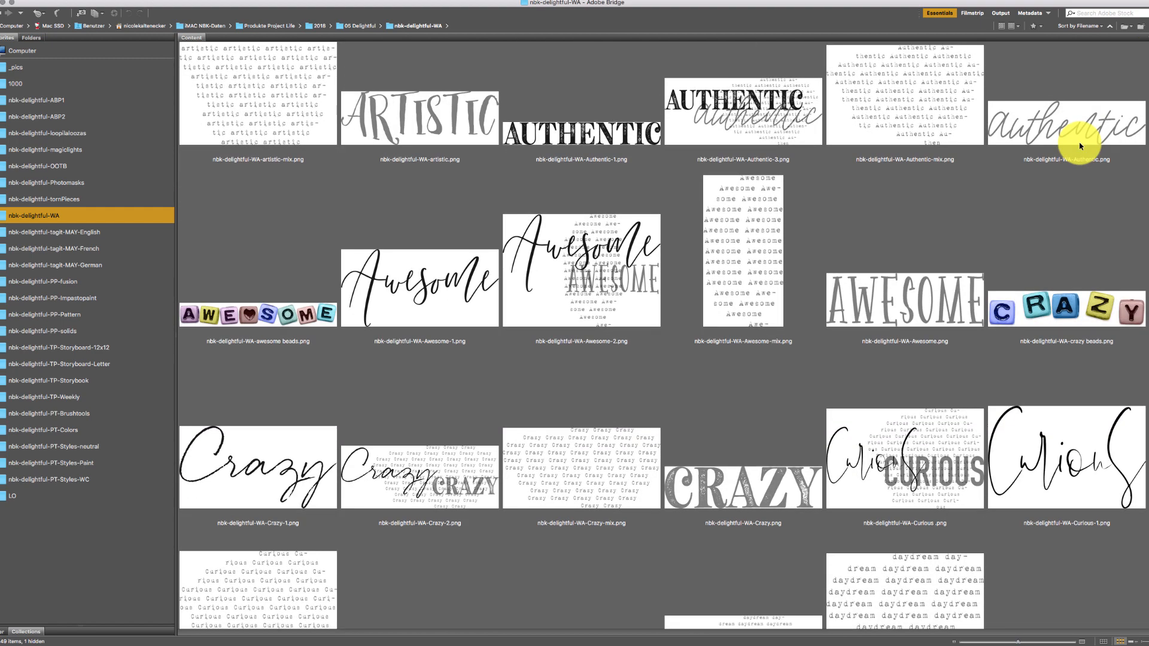
scroll(1020, 238, down, 1)
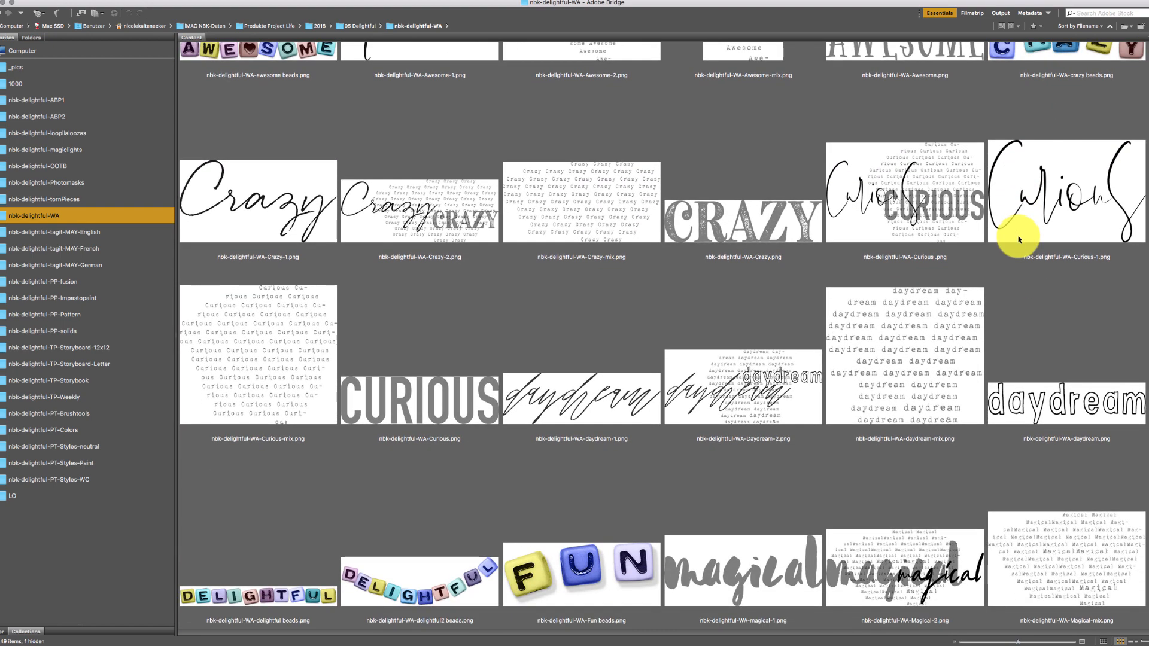
scroll(954, 333, down, 9)
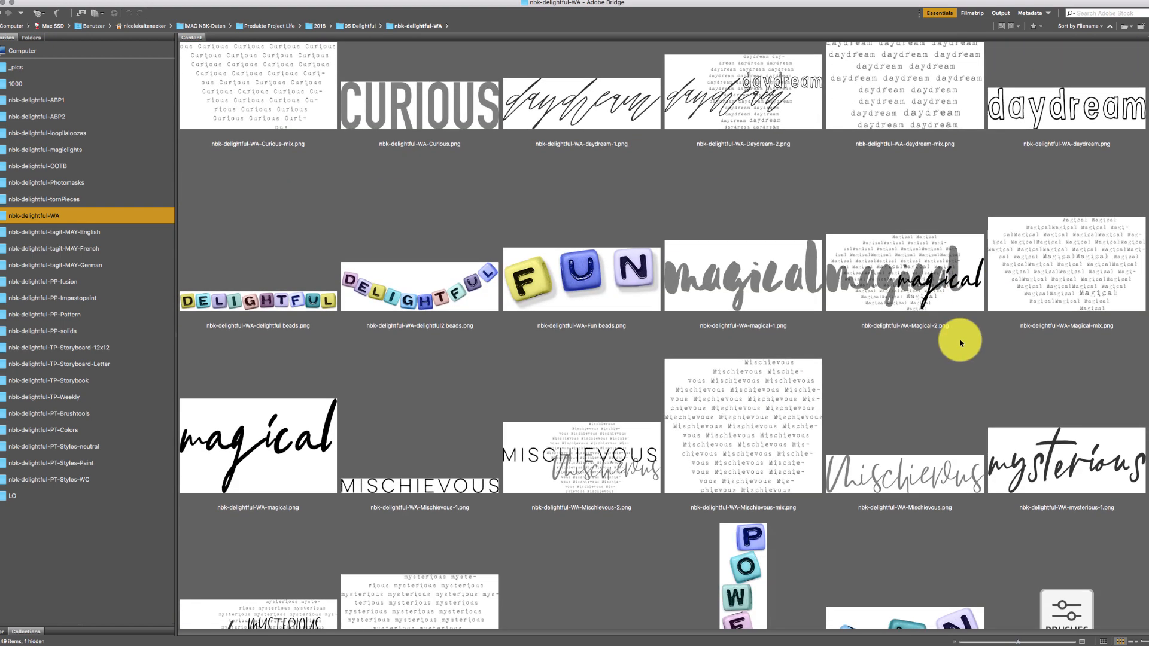
scroll(960, 343, down, 8)
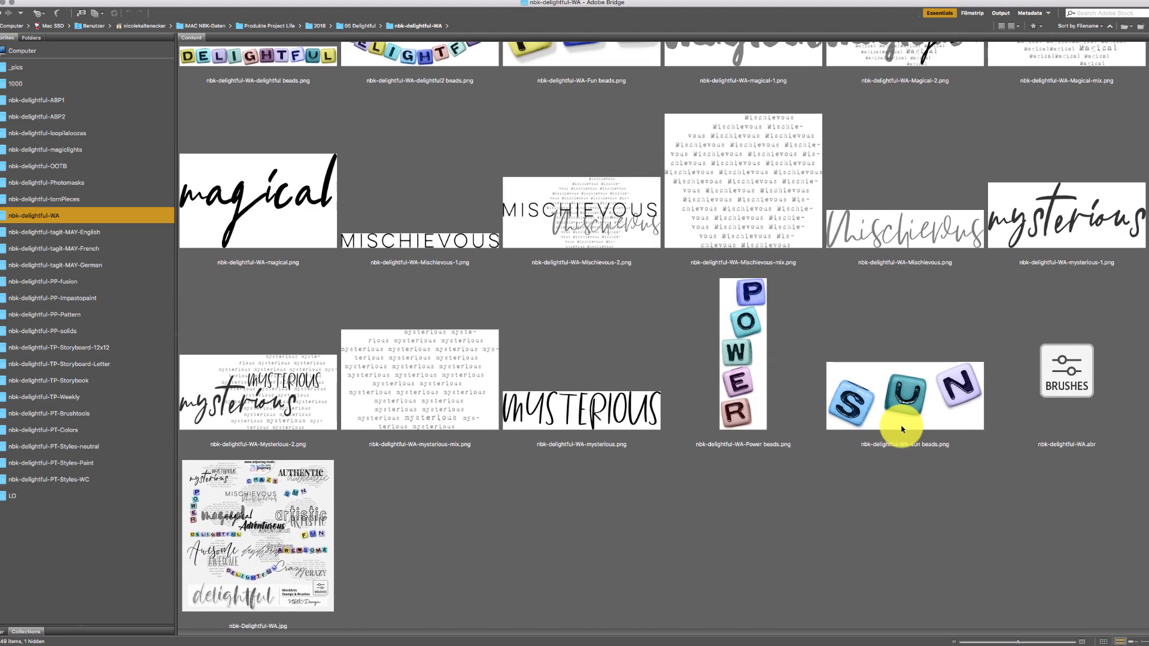
scroll(916, 419, up, 4)
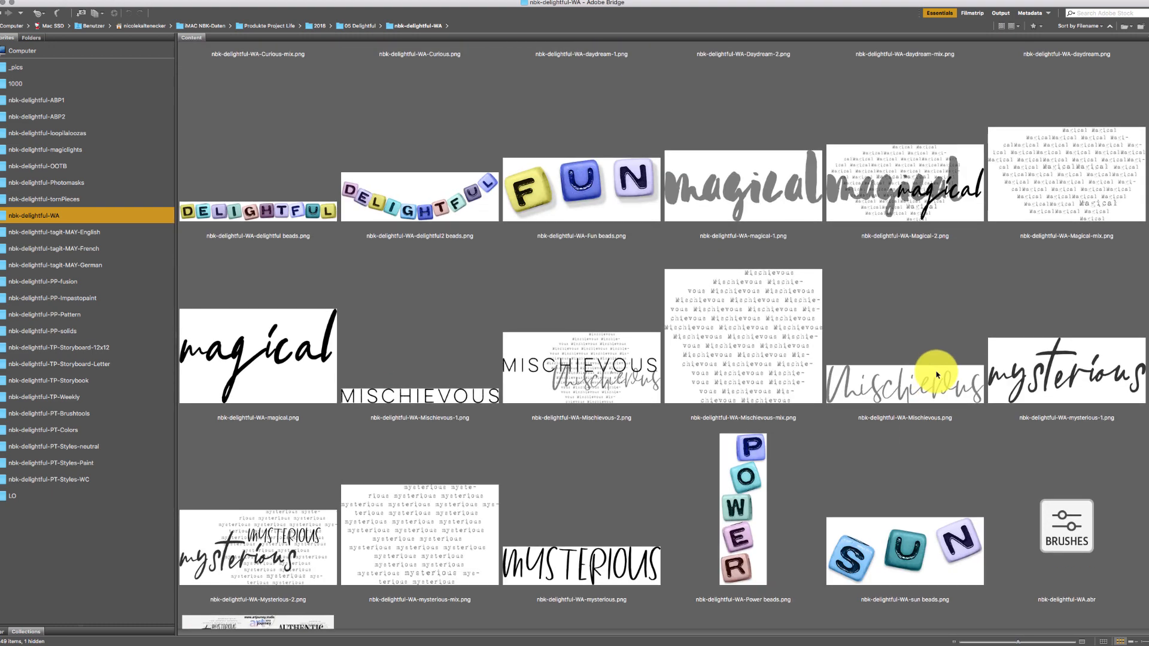
scroll(897, 443, down, 5)
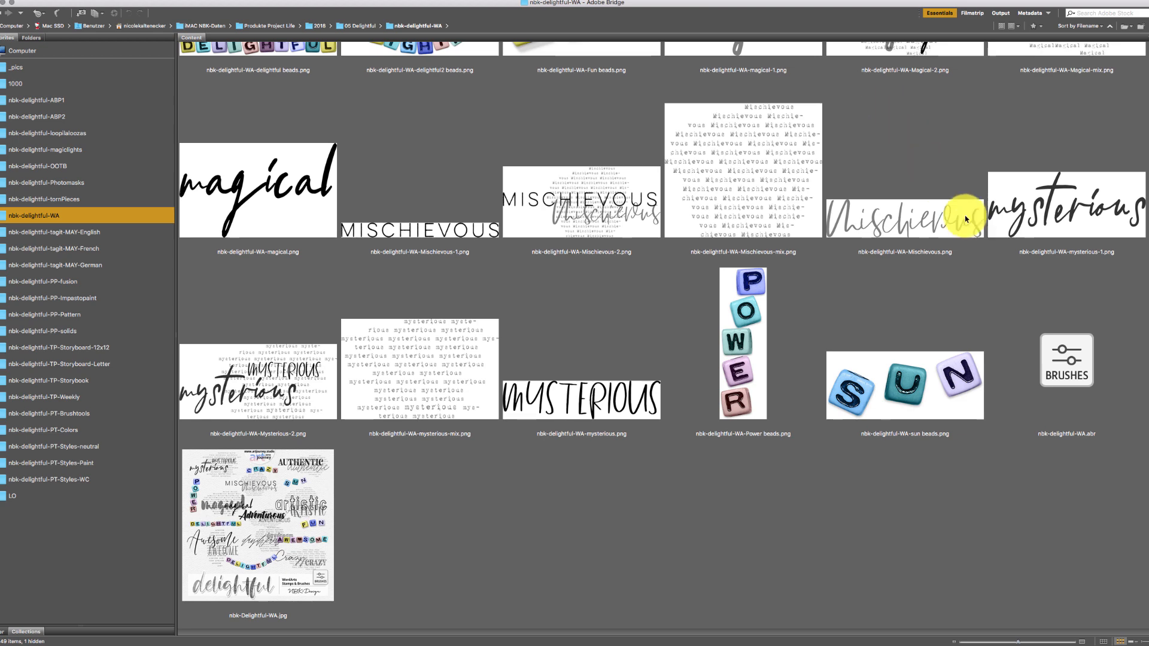
scroll(1140, 426, up, 10)
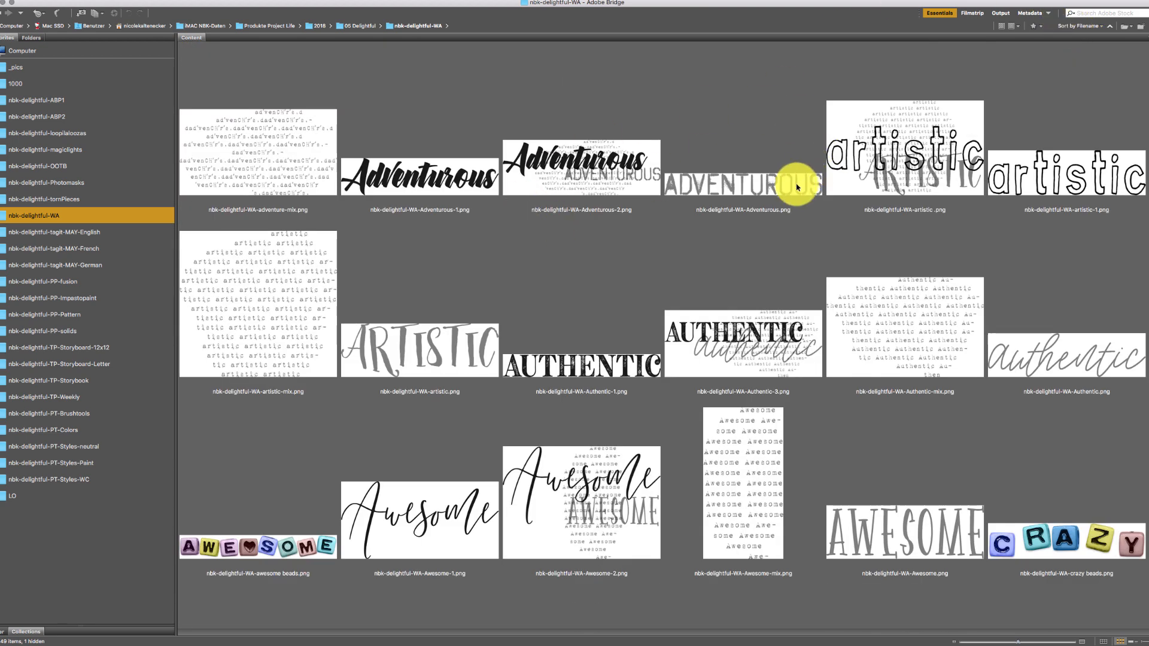
Step: Preview nbk-delightful-WA-artistic .png, nbk-delightful-WA-artistic-1.png and nbk-delightful-WA-artistic-mix.png full screen one after another, then select nbk-delightful-WA-artistic.png
click(941, 140)
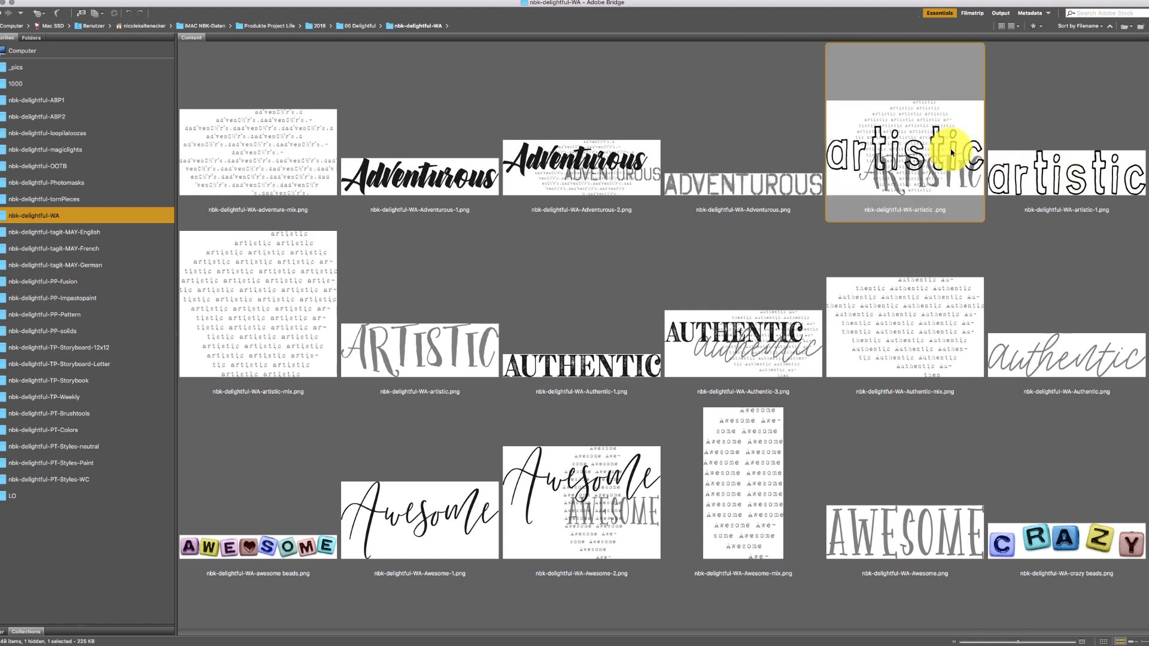
key(space)
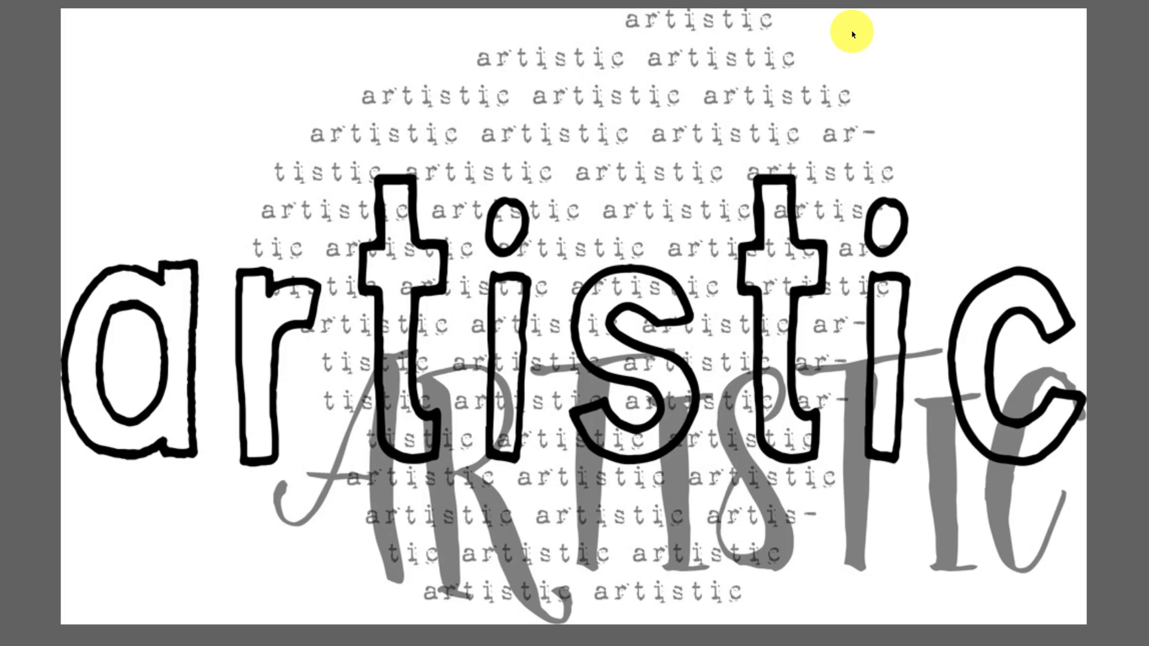
key(space)
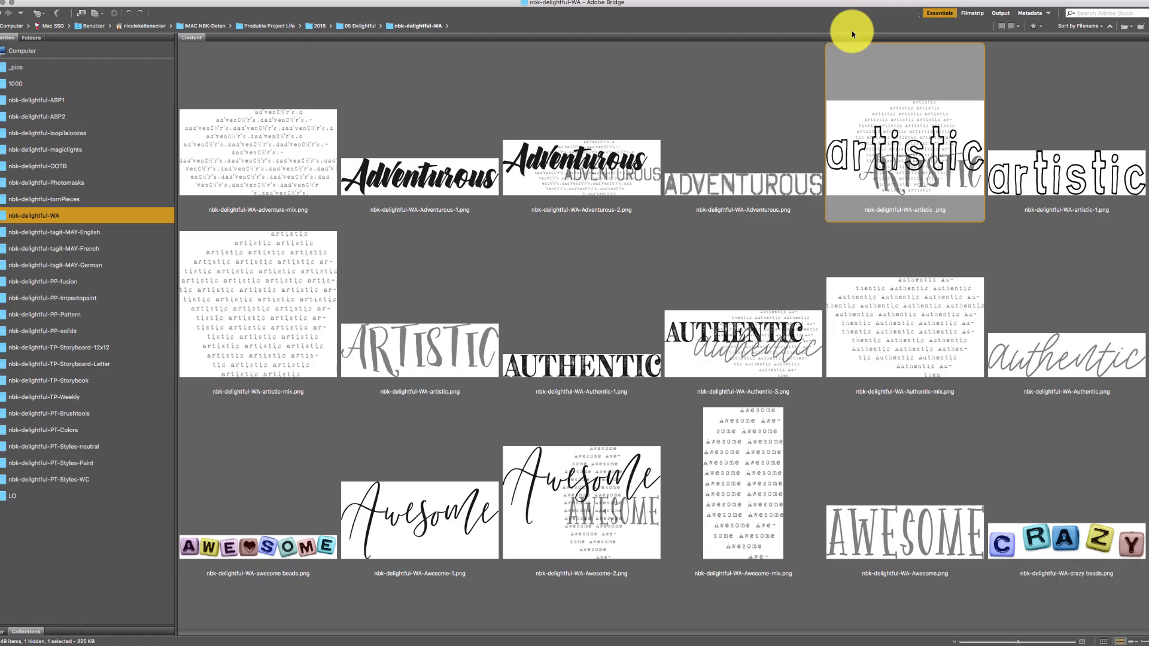
click(1022, 166)
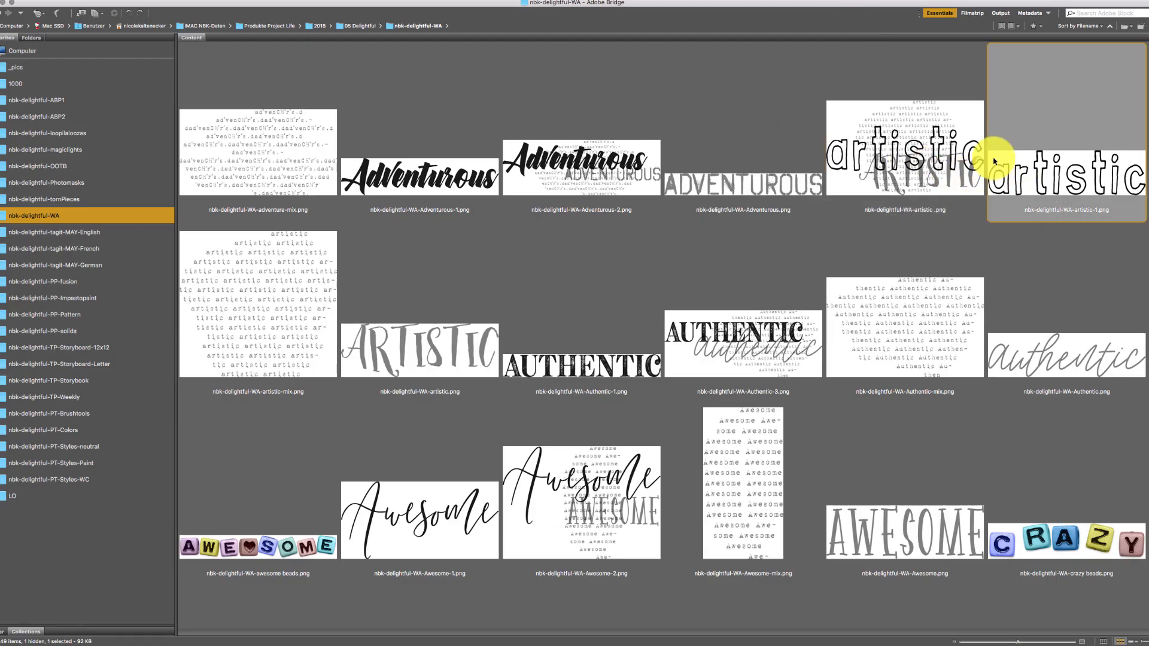
key(space)
key(space)
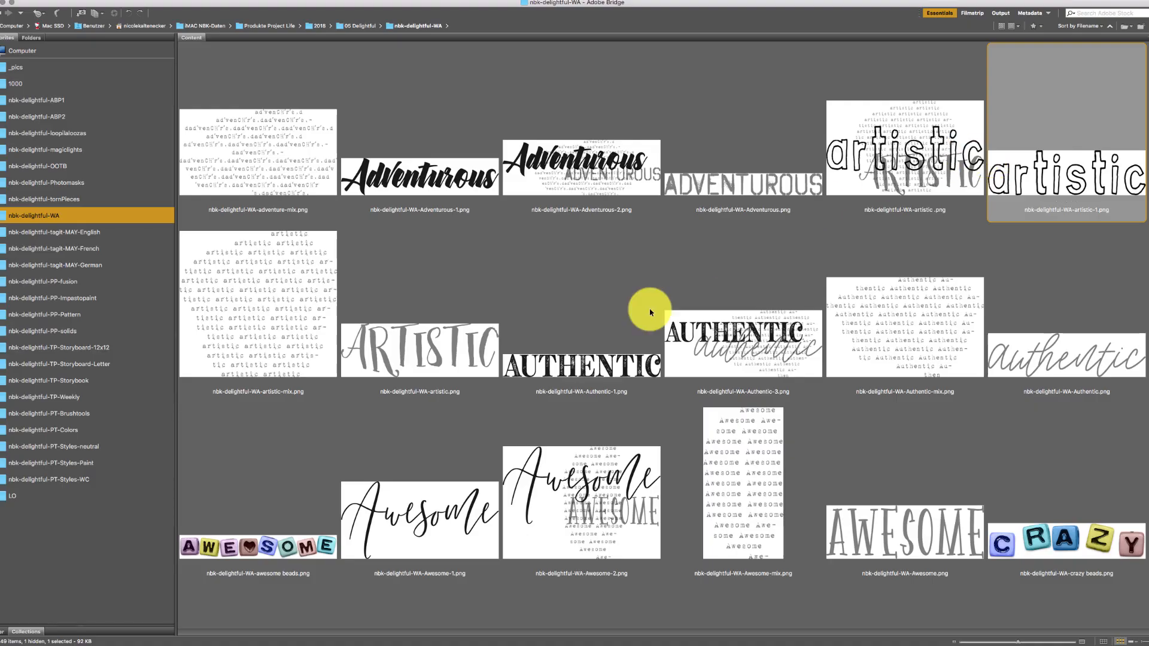
click(274, 325)
key(space)
key(space)
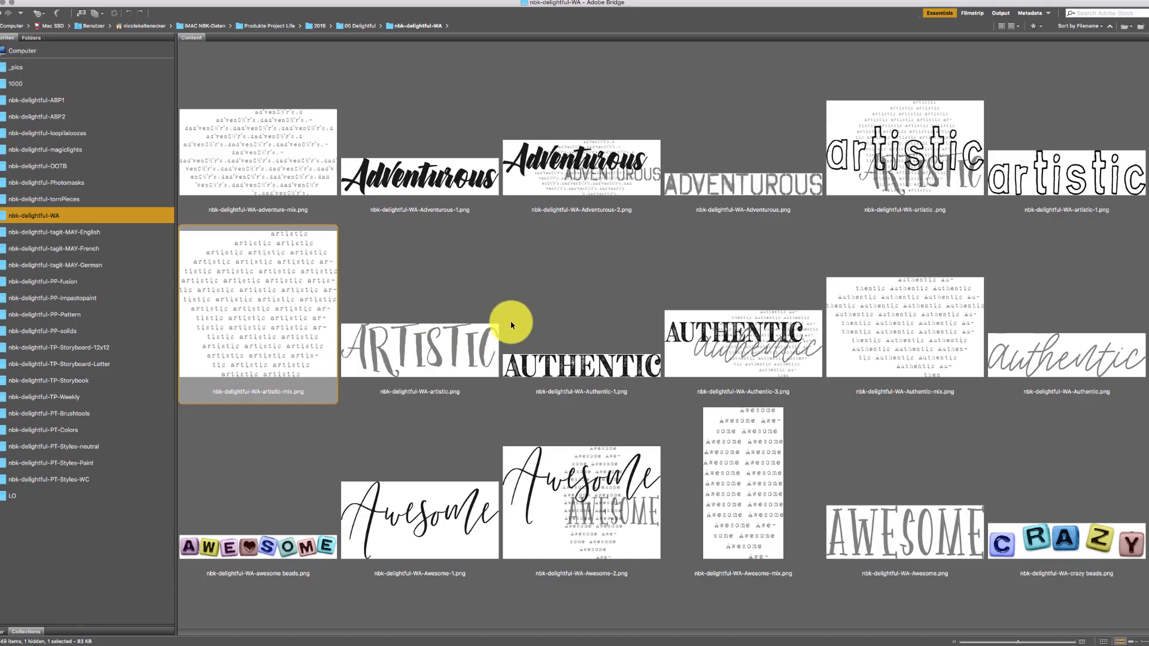
click(473, 336)
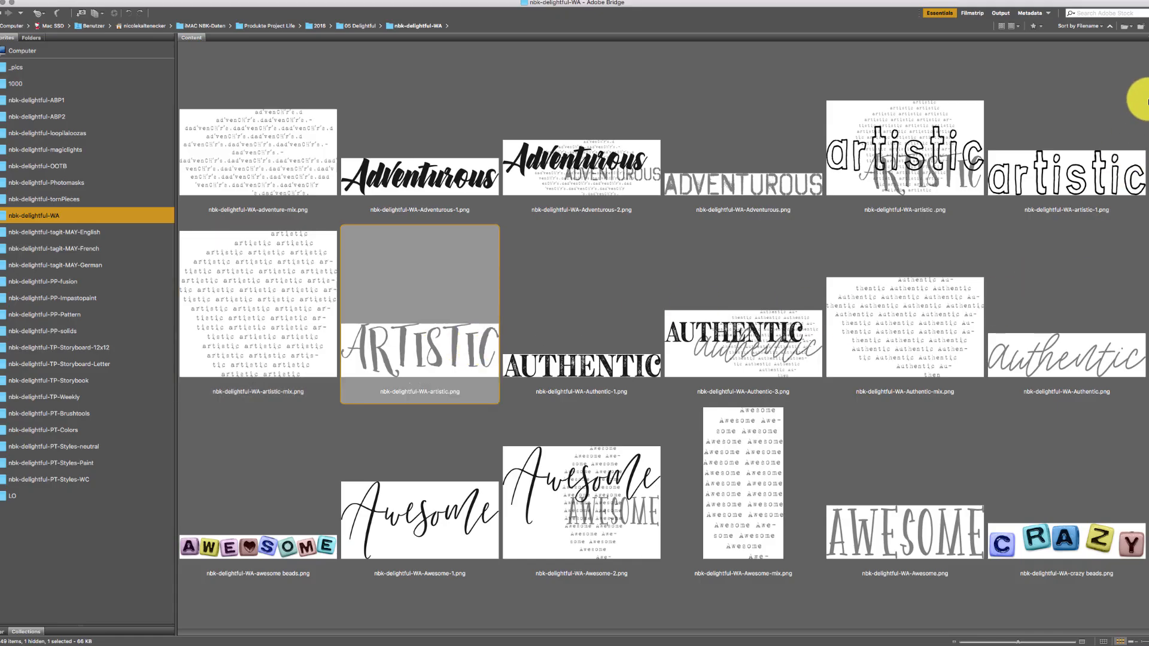
Step: Load the nbk-delightful-WA.abr brush set into Photoshop and add a new layer above the Torn Frame layer in the paper document
scroll(1140, 111, down, 15)
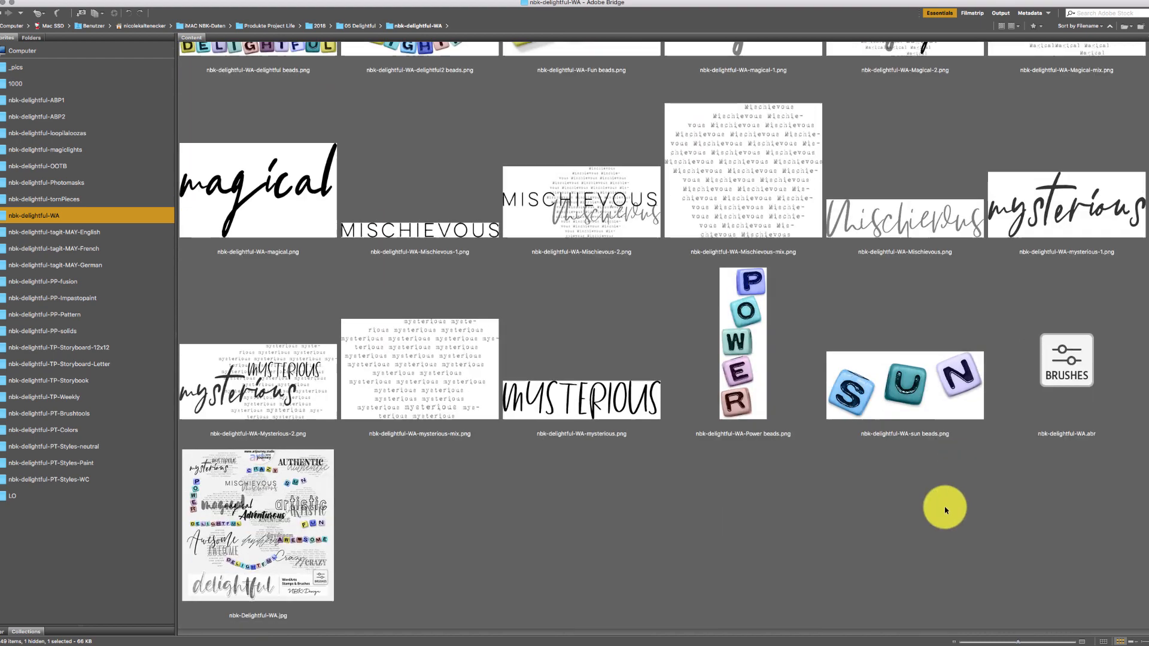
click(1080, 360)
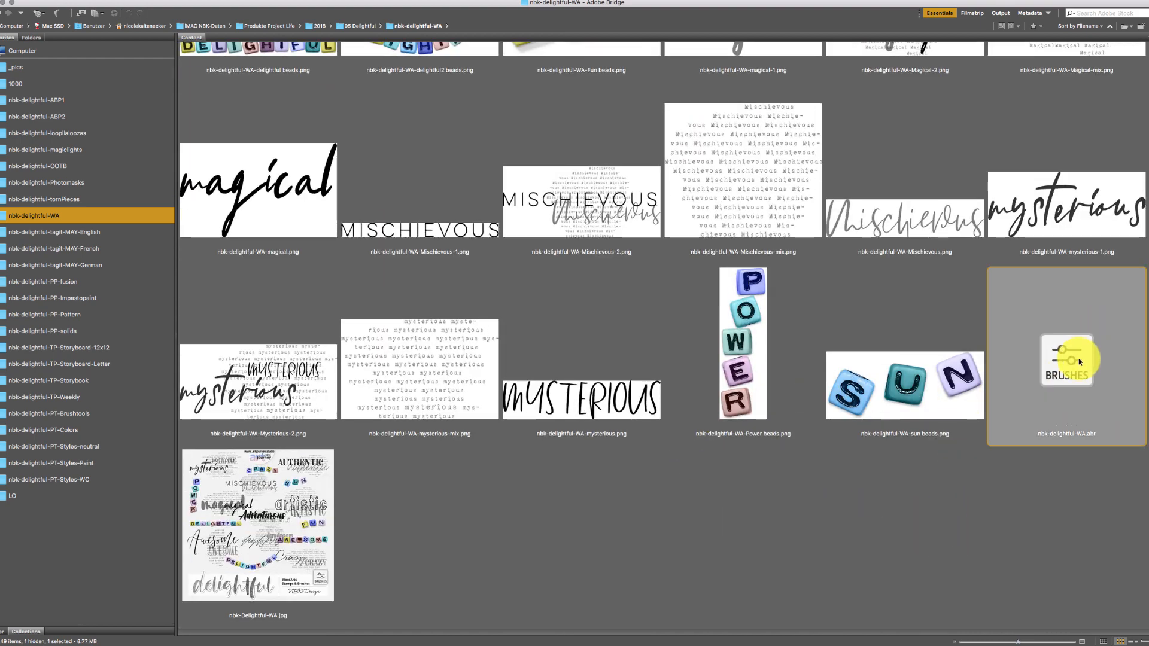
double_click(1080, 360)
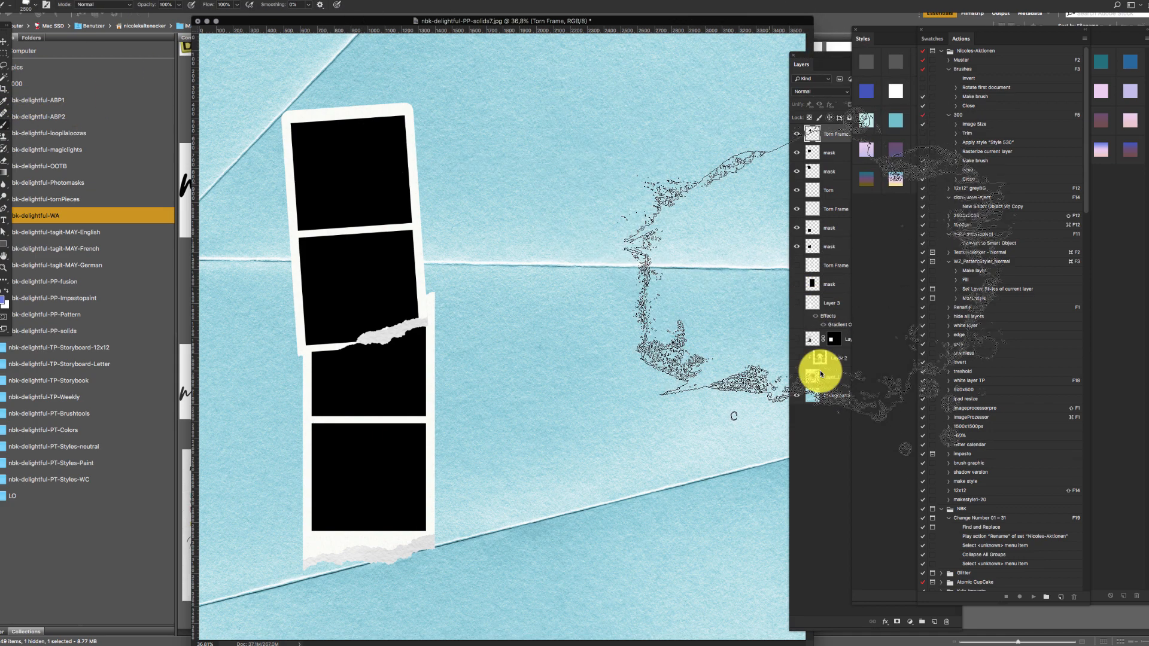
click(934, 624)
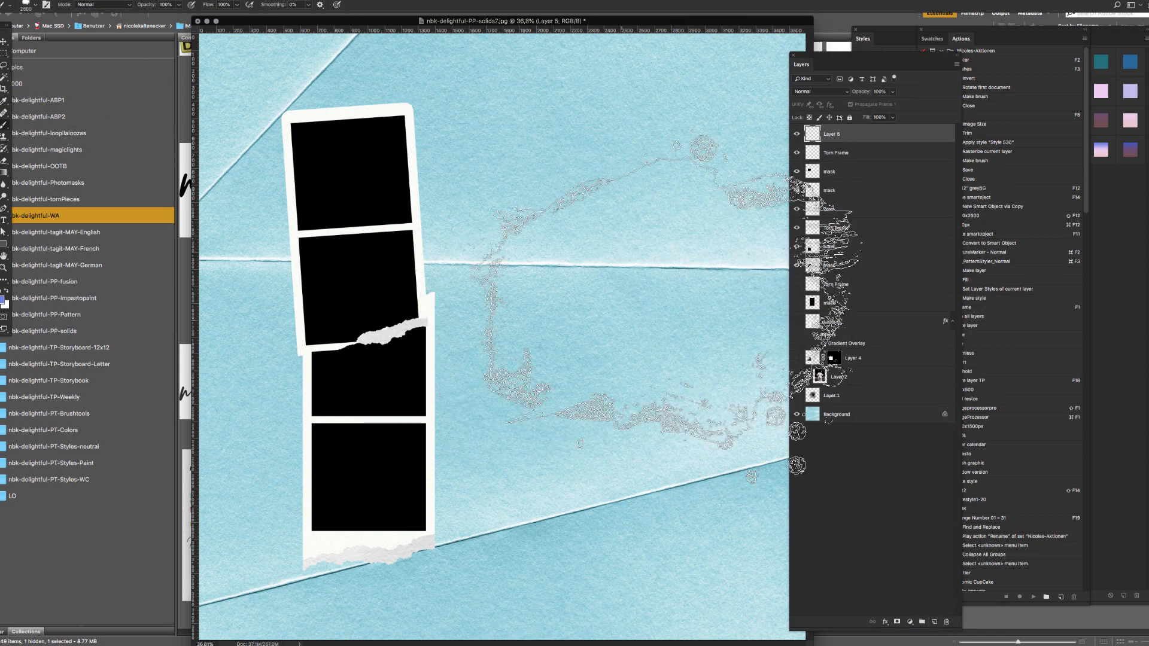
Step: Try stamping the nbk-delightful-WA-Awesome-mix.png brush on the paper beside the photo strip at 1207 px and undo the stamp
right_click(666, 302)
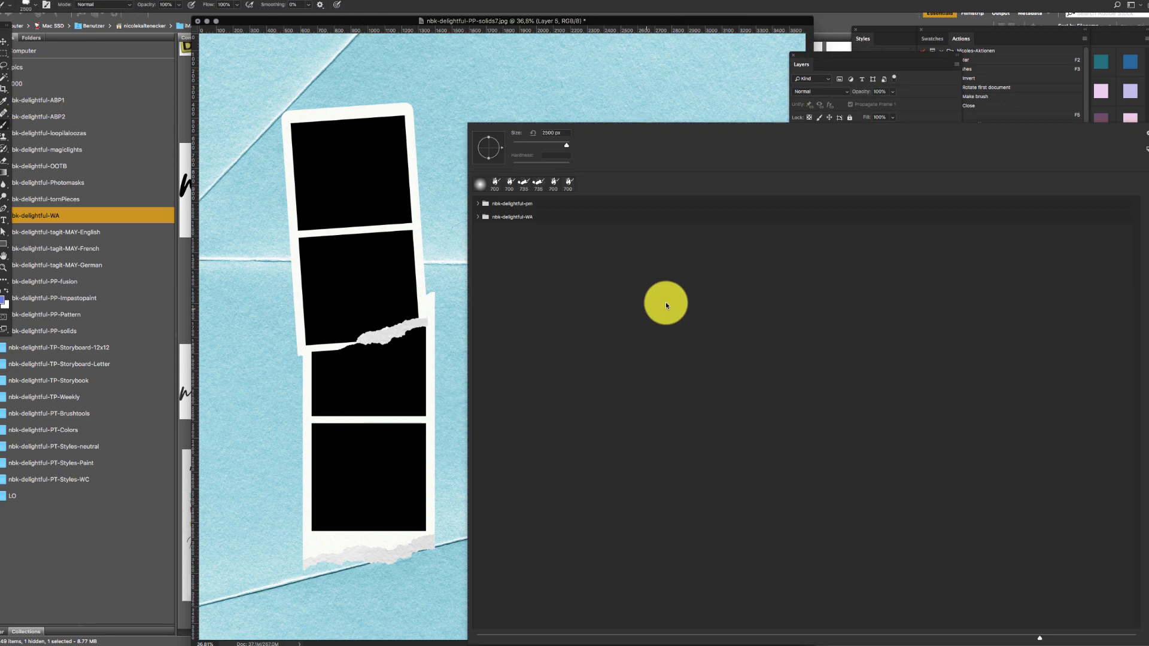
click(477, 217)
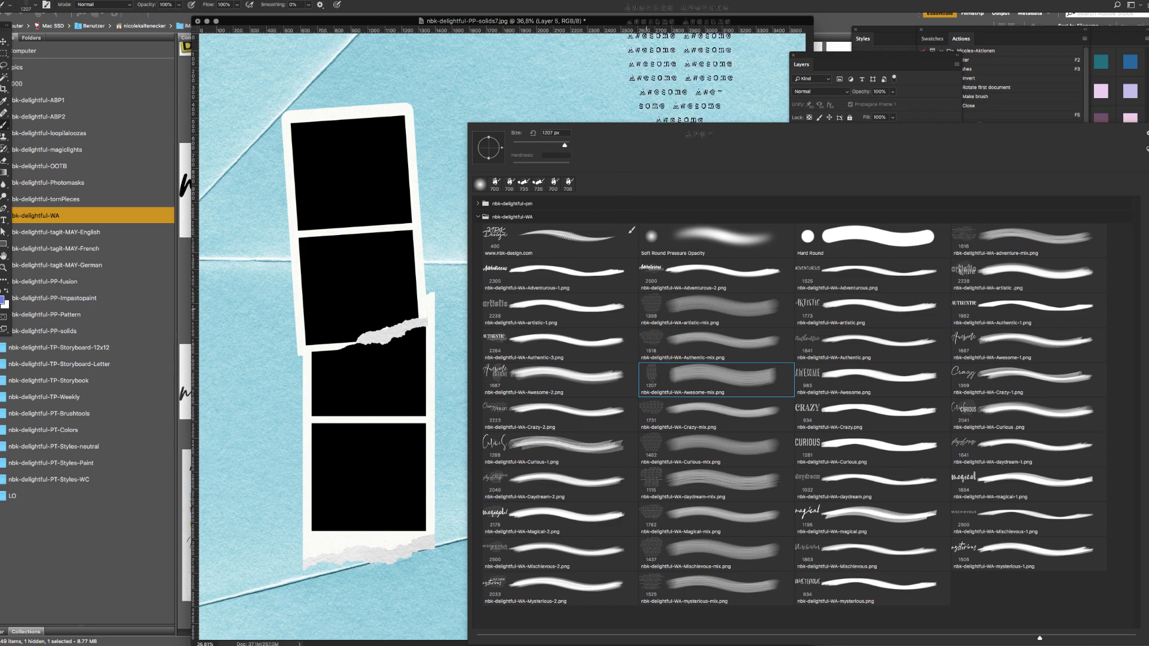
key(Return)
click(598, 347)
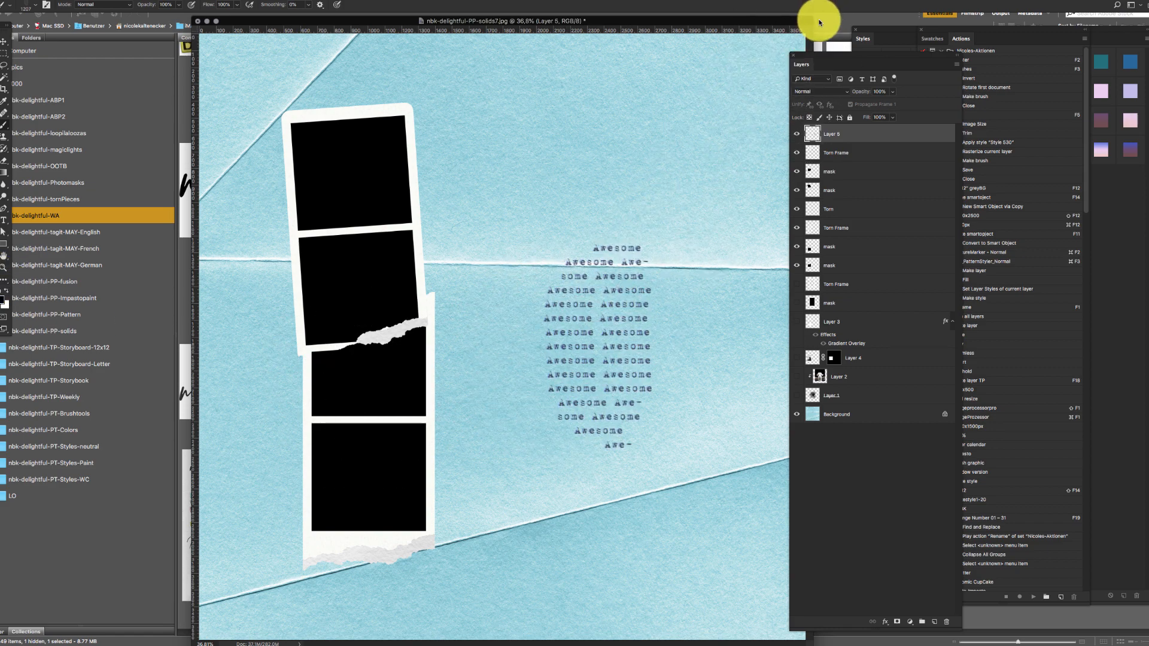
key(super+z)
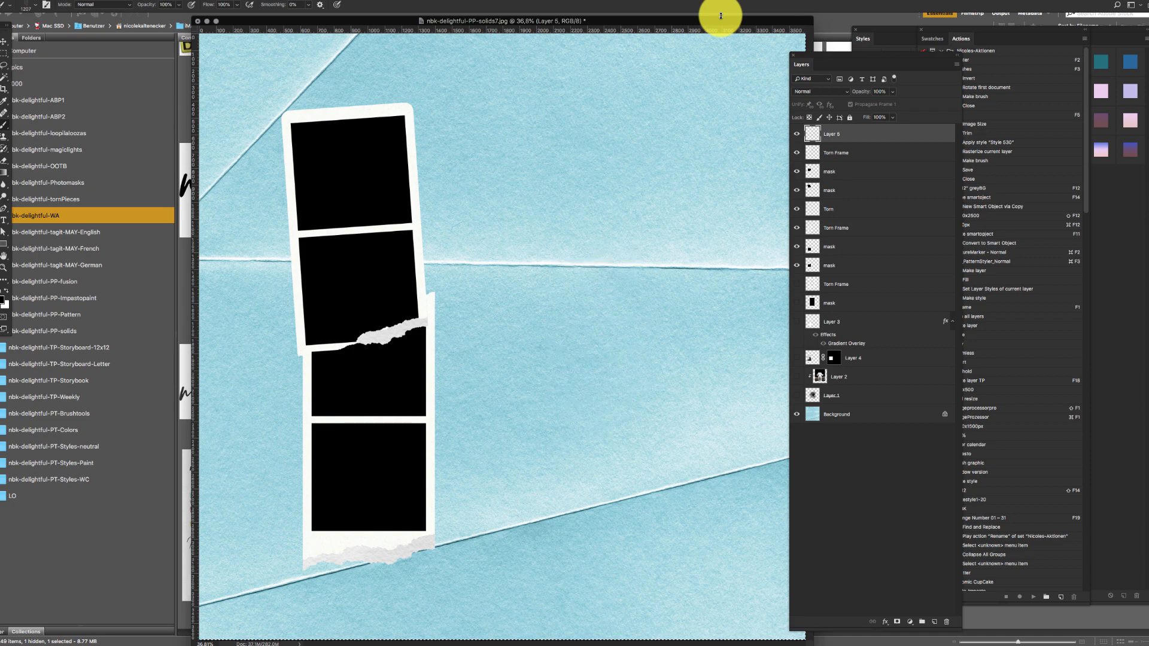
Step: Return to Bridge, add the nbk-delightful-sprinkles folder from Finder to the favorites directly below nbk-delightful-WA, and open it
click(181, 240)
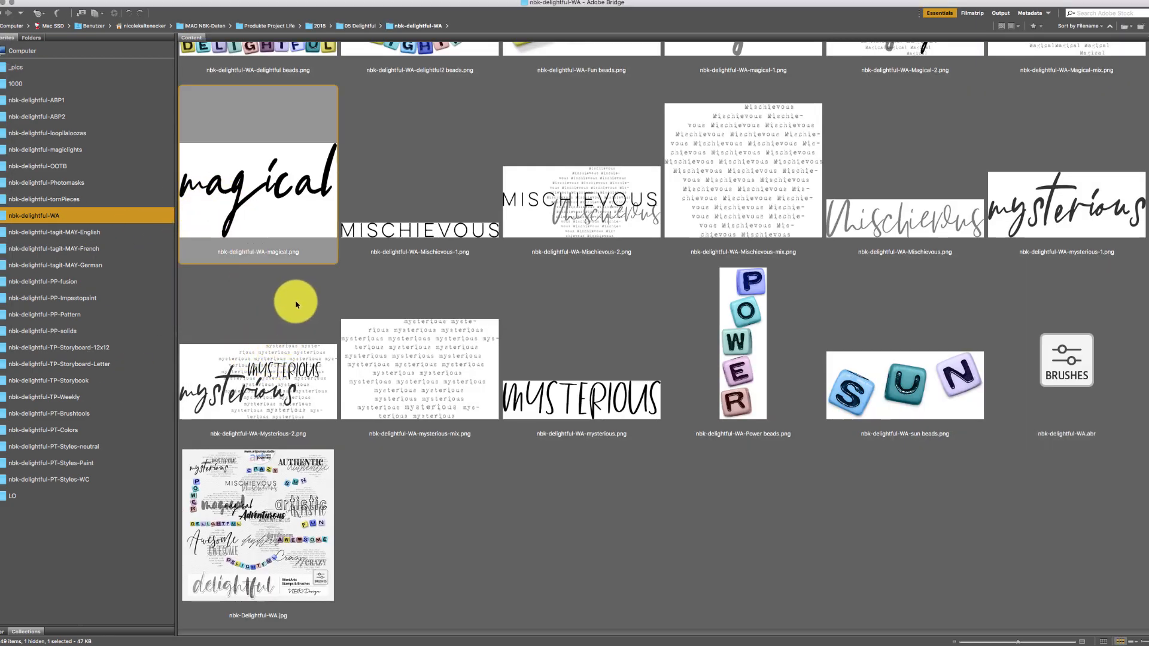
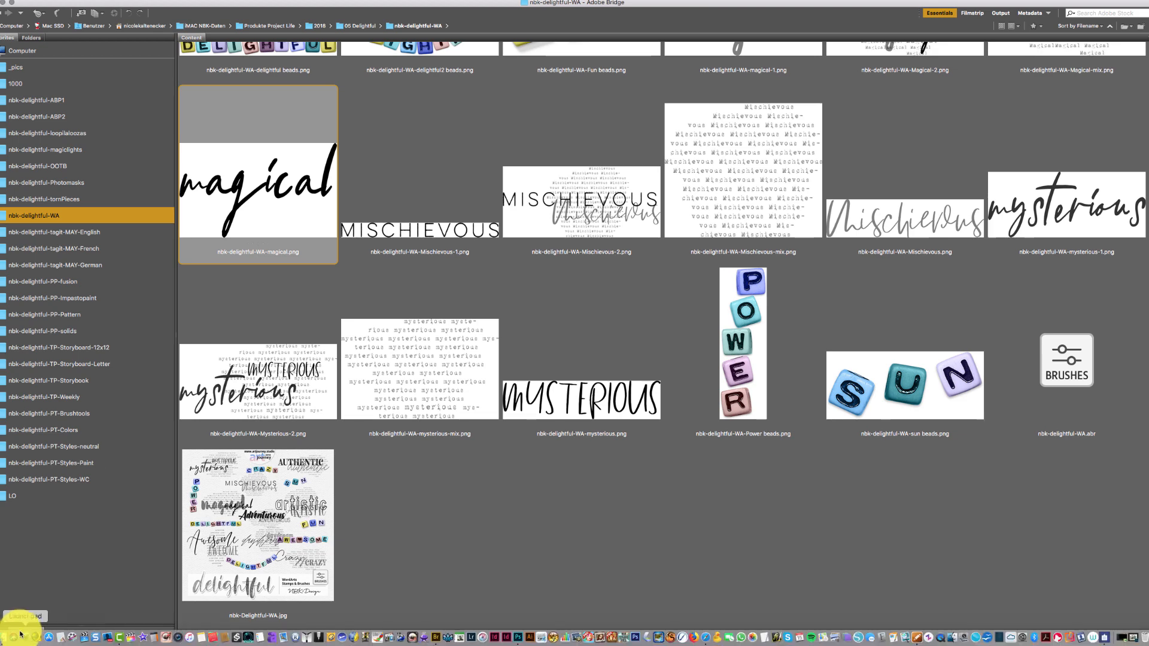
click(12, 637)
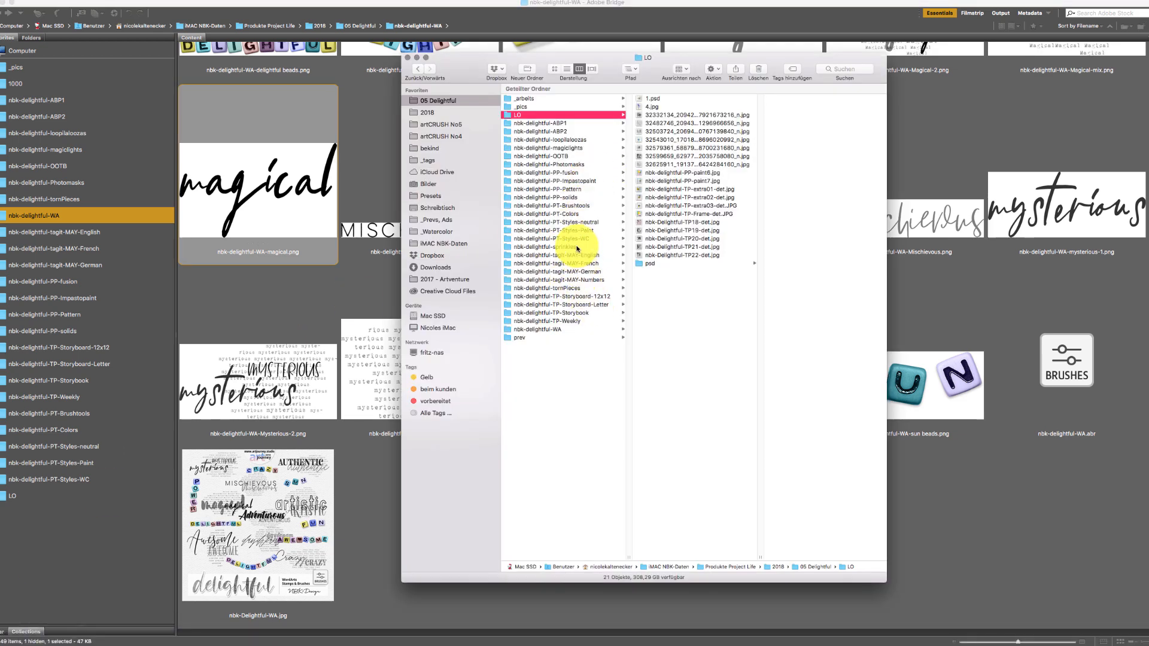
drag(577, 249, 126, 558)
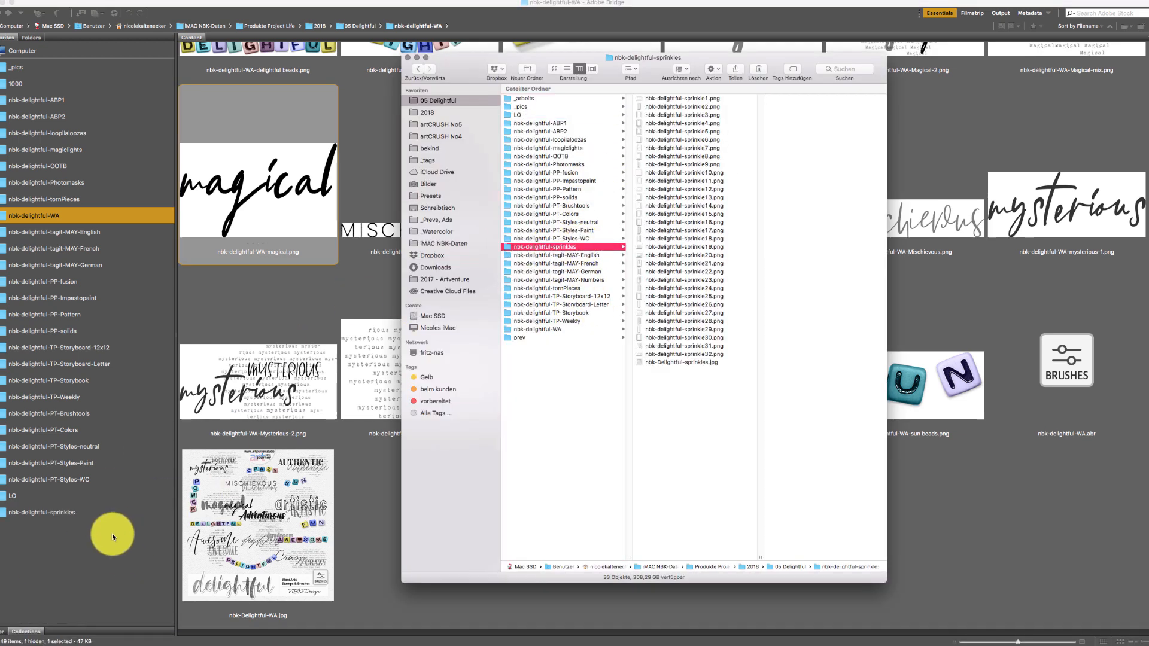
drag(135, 512, 105, 232)
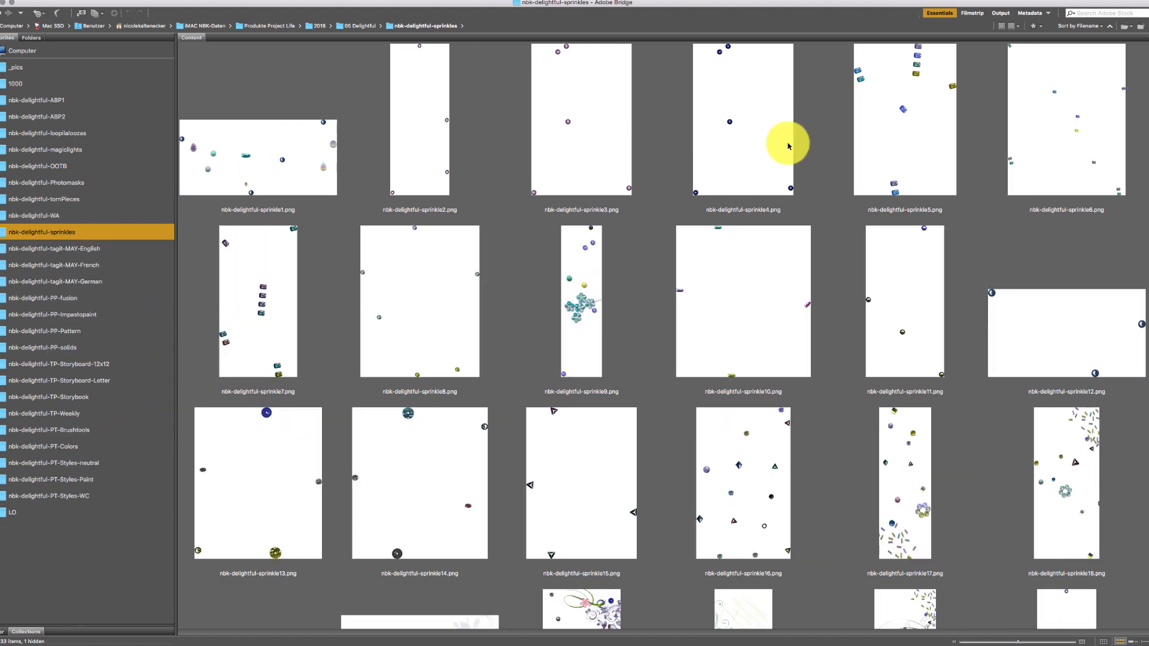
Step: Preview nbk-delightful-sprinkle1.png, nbk-delightful-sprinkle9.png and nbk-delightful-sprinkle11.png full screen one after another
click(278, 160)
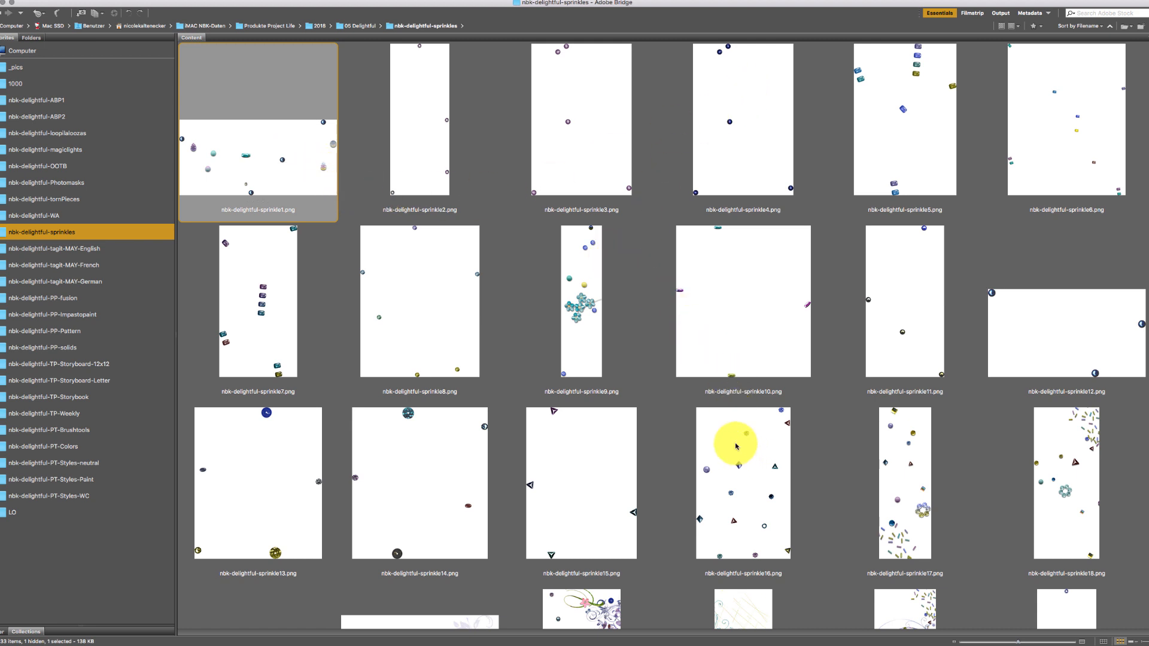
key(space)
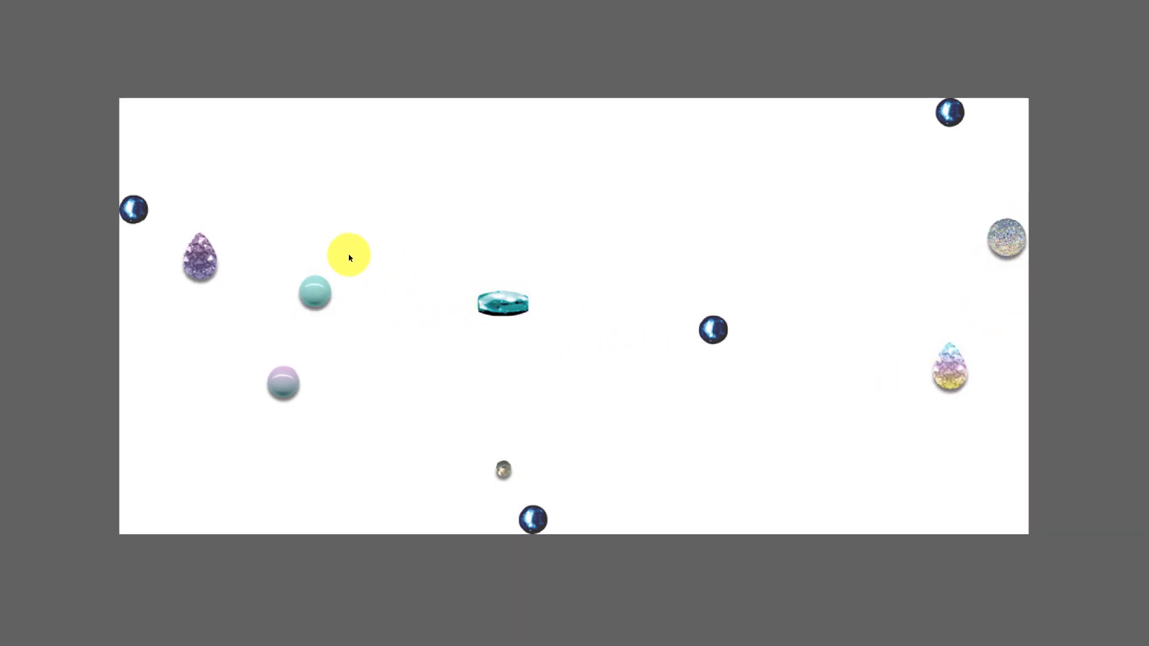
key(space)
click(586, 152)
click(592, 274)
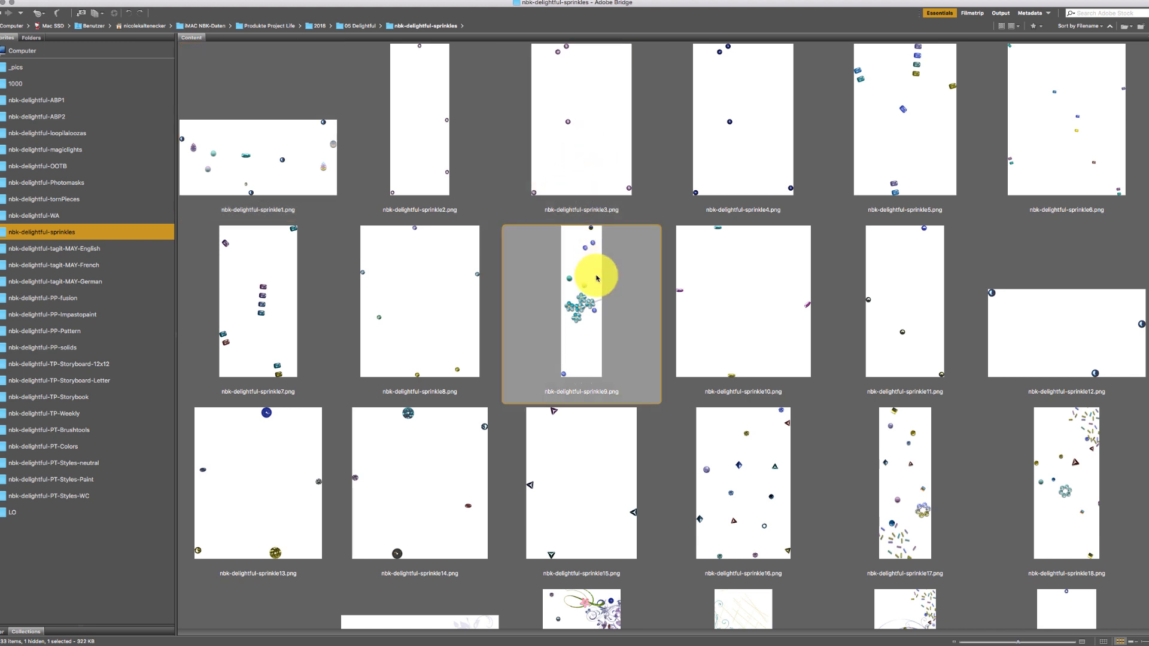
key(space)
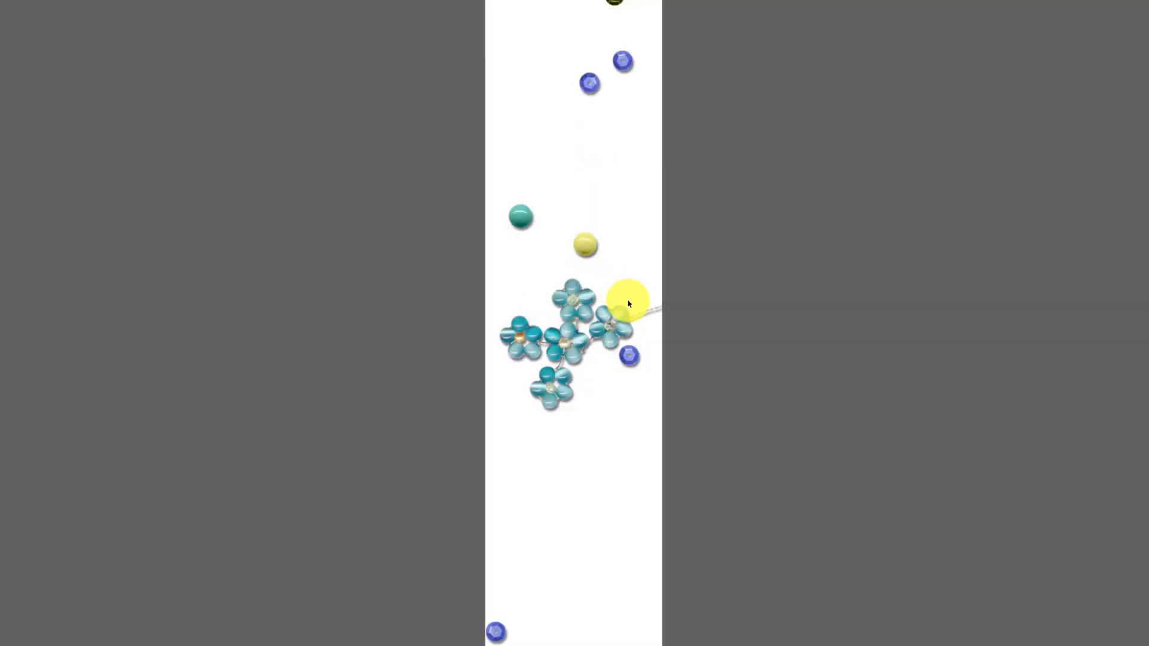
key(space)
click(902, 294)
key(space)
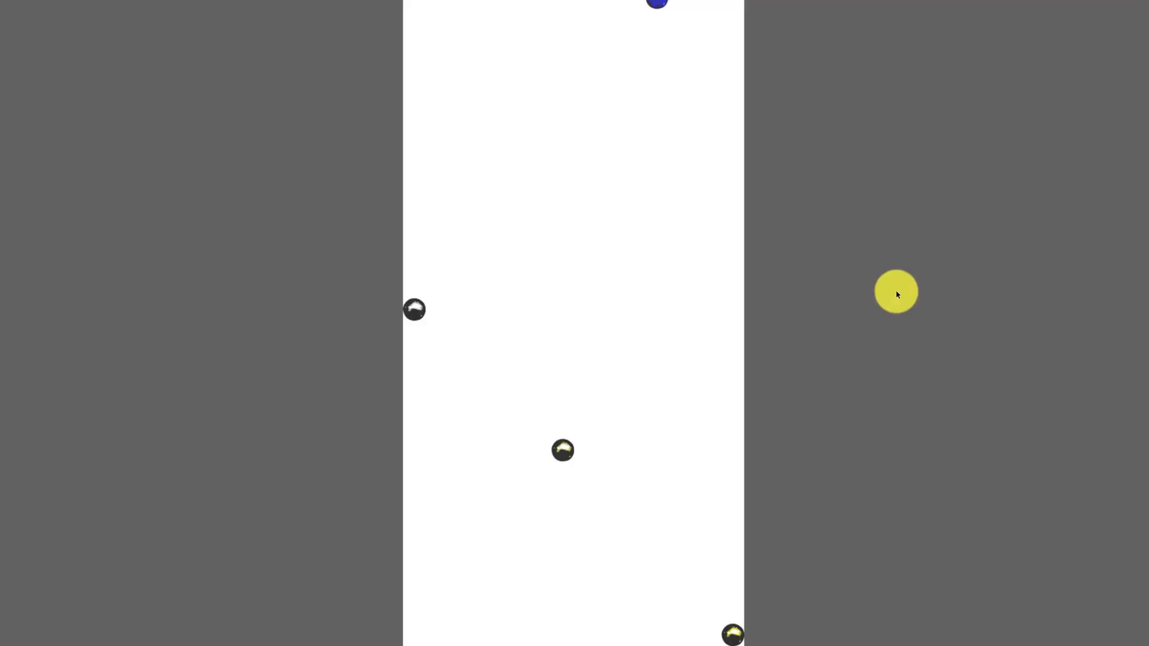
key(space)
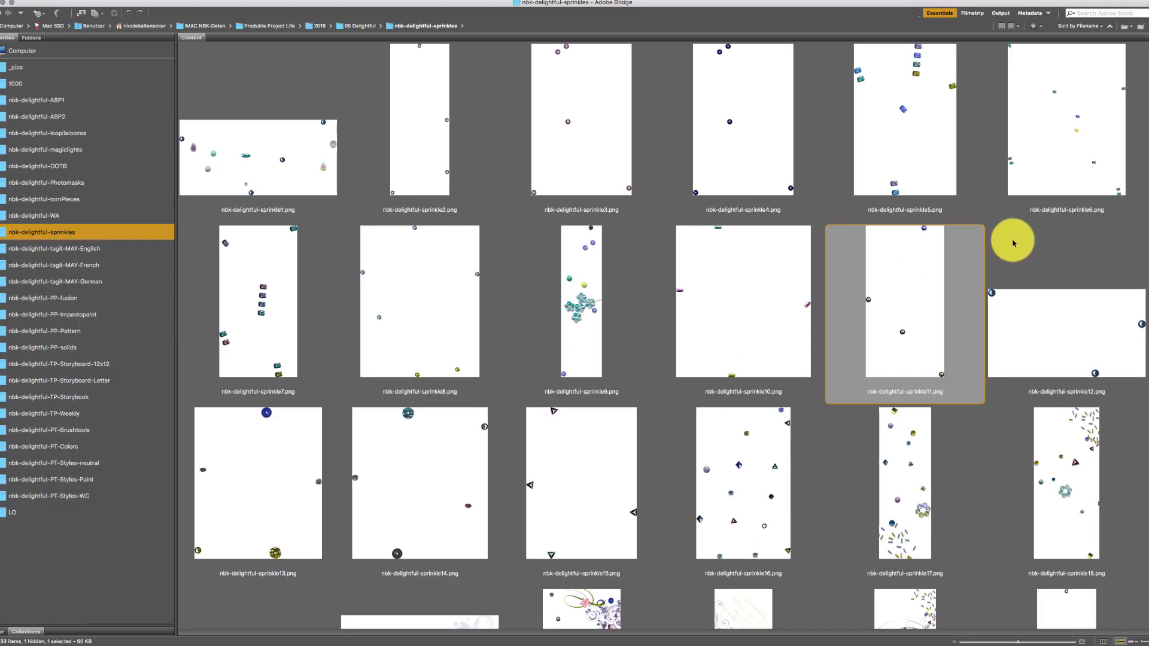
Step: Preview nbk-delightful-sprinkle18.png full screen and return to the thumbnails
click(1071, 459)
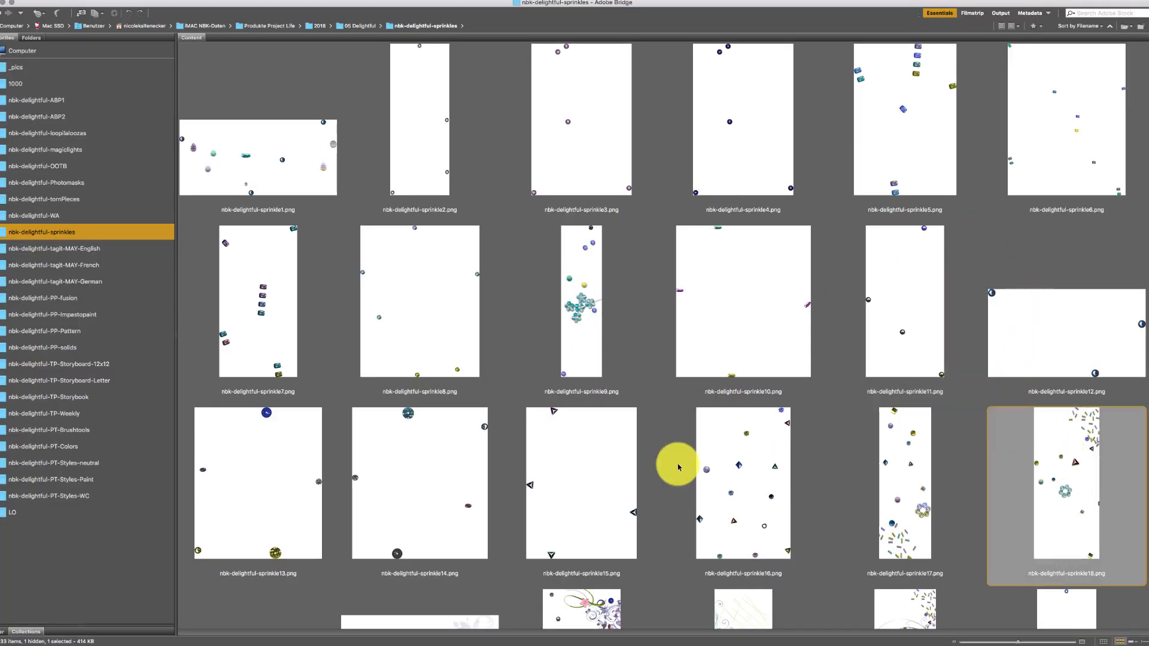
scroll(1128, 116, down, 5)
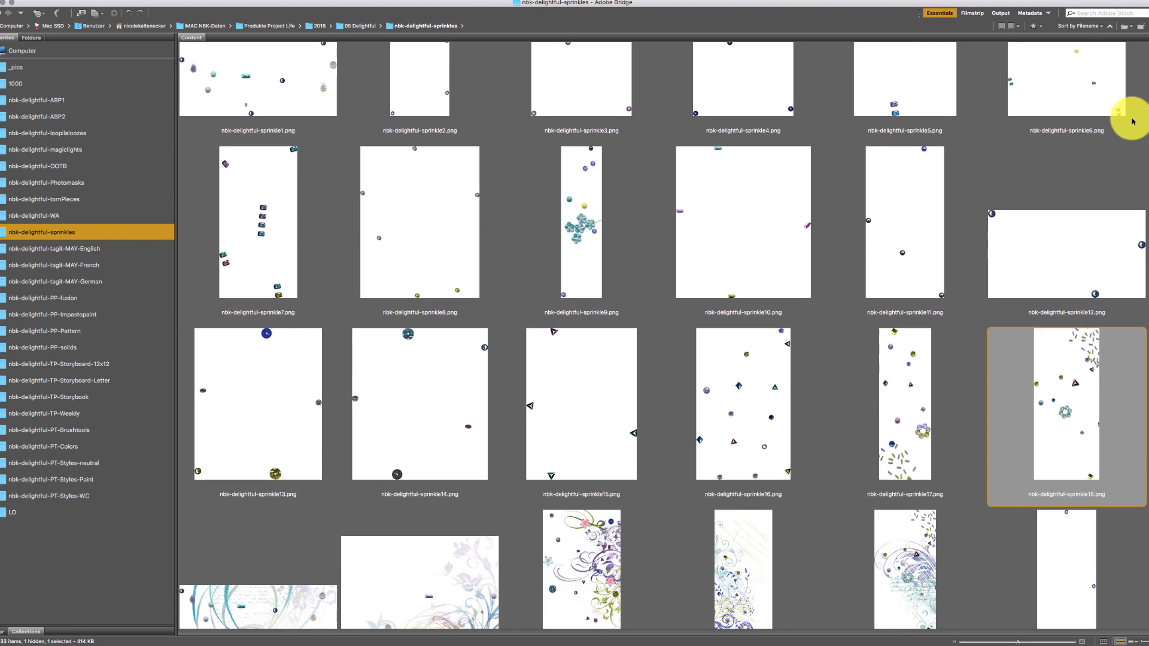
scroll(1071, 235, up, 2)
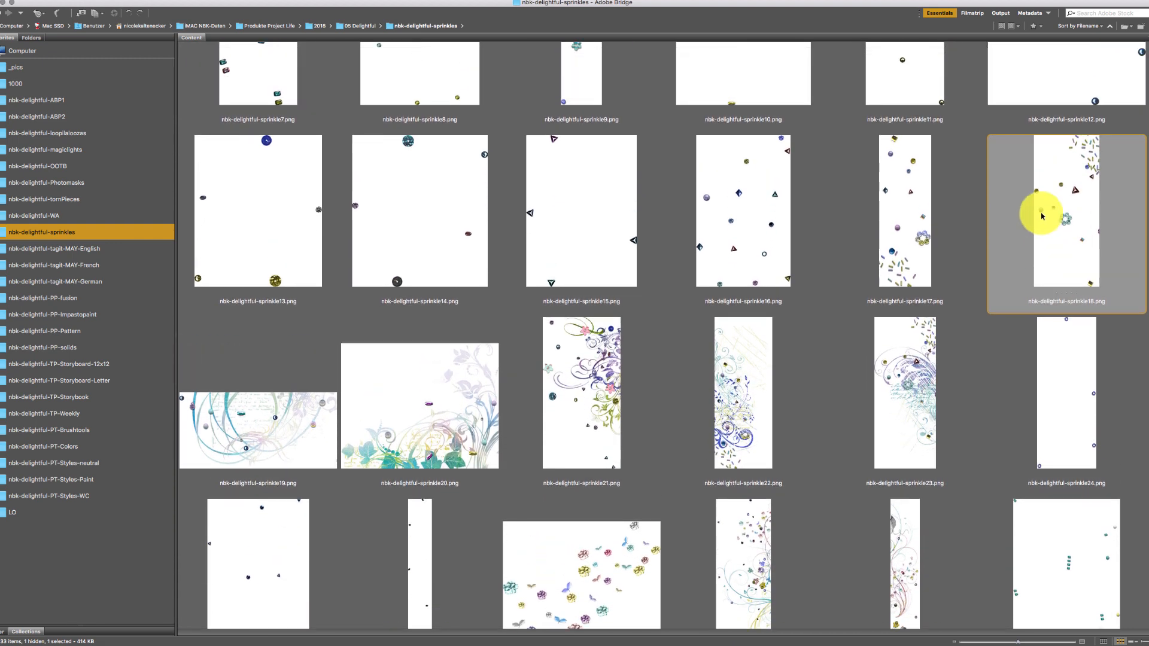
key(space)
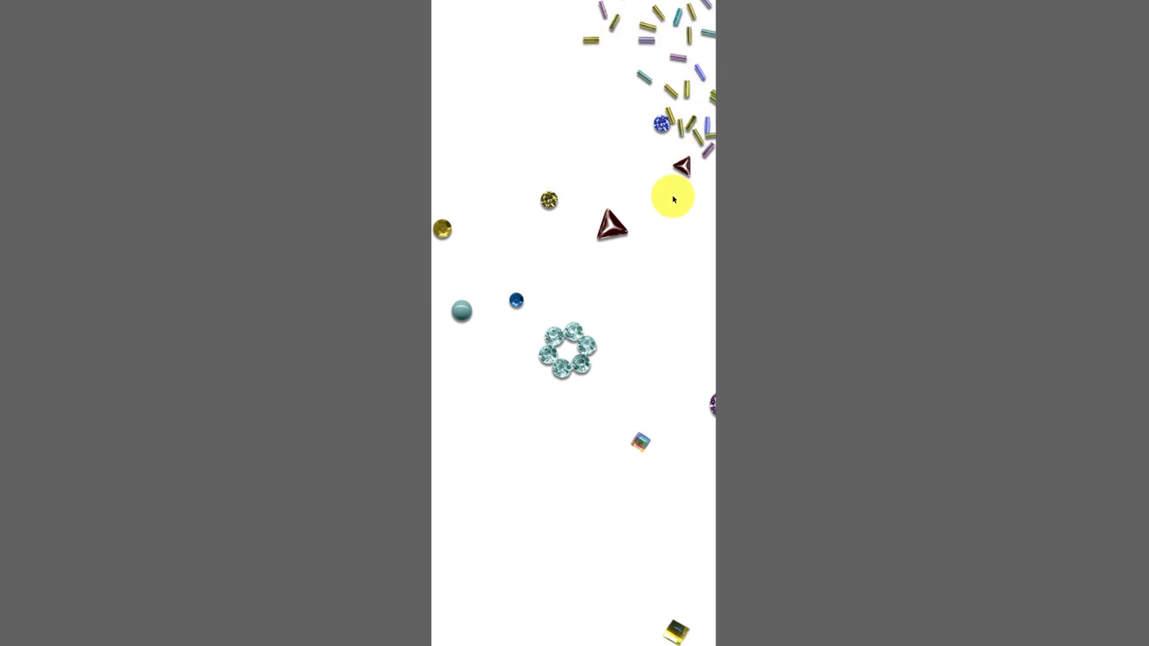
key(space)
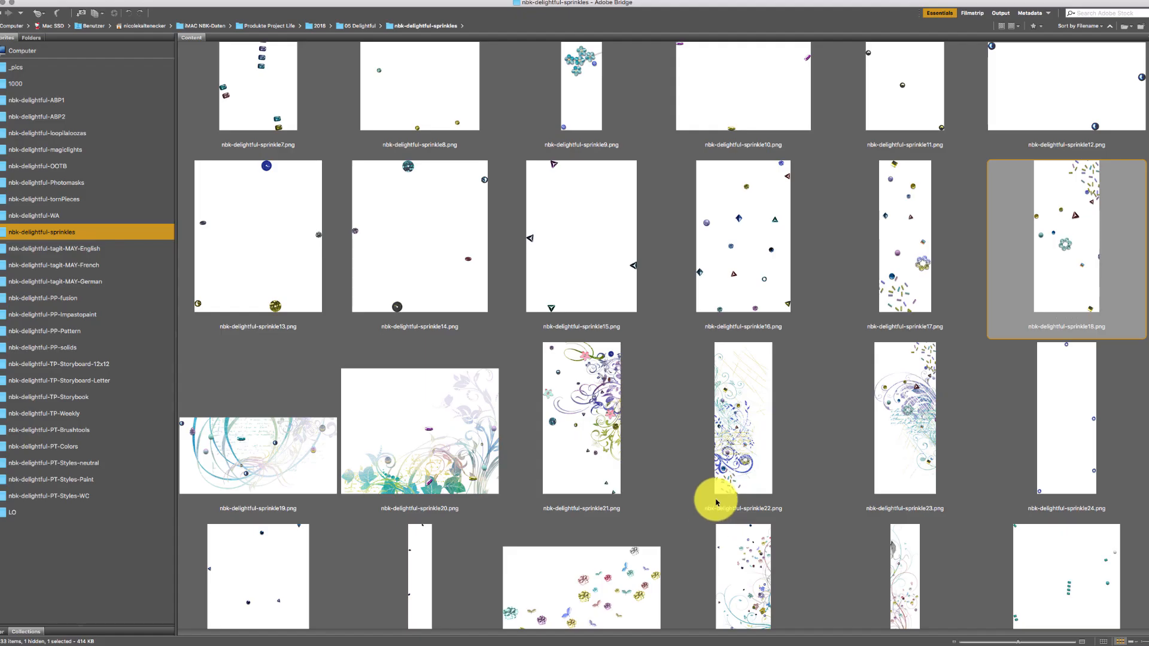
Step: Preview nbk-delightful-sprinkle19.png and nbk-delightful-sprinkle20.png full screen one after the other
click(302, 423)
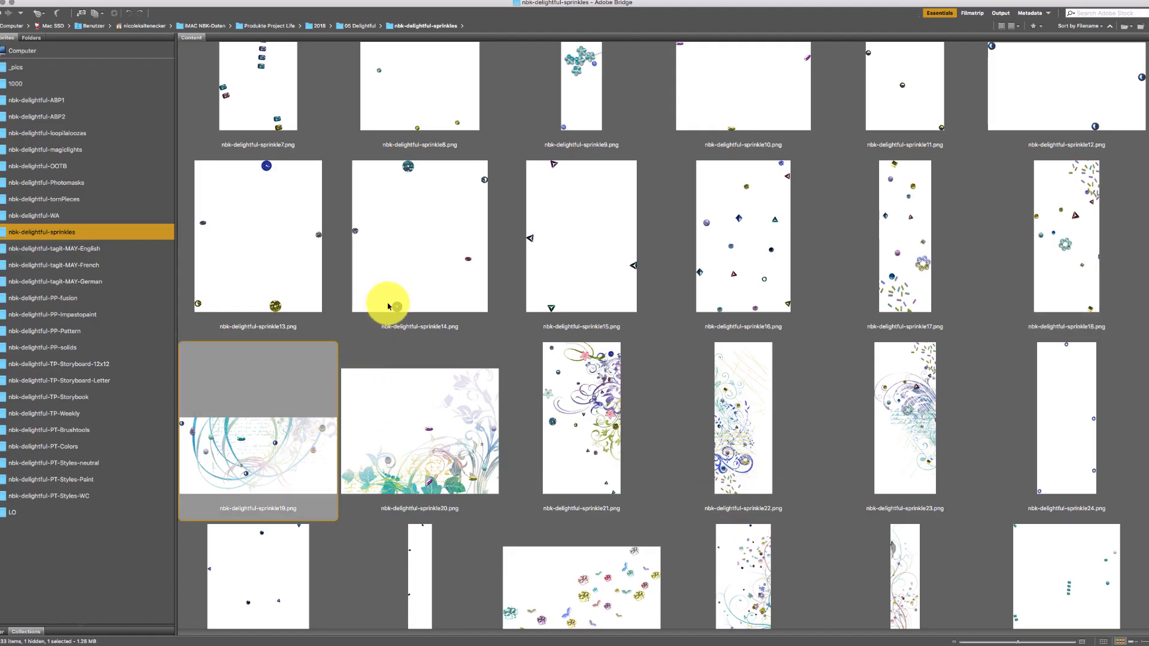
key(space)
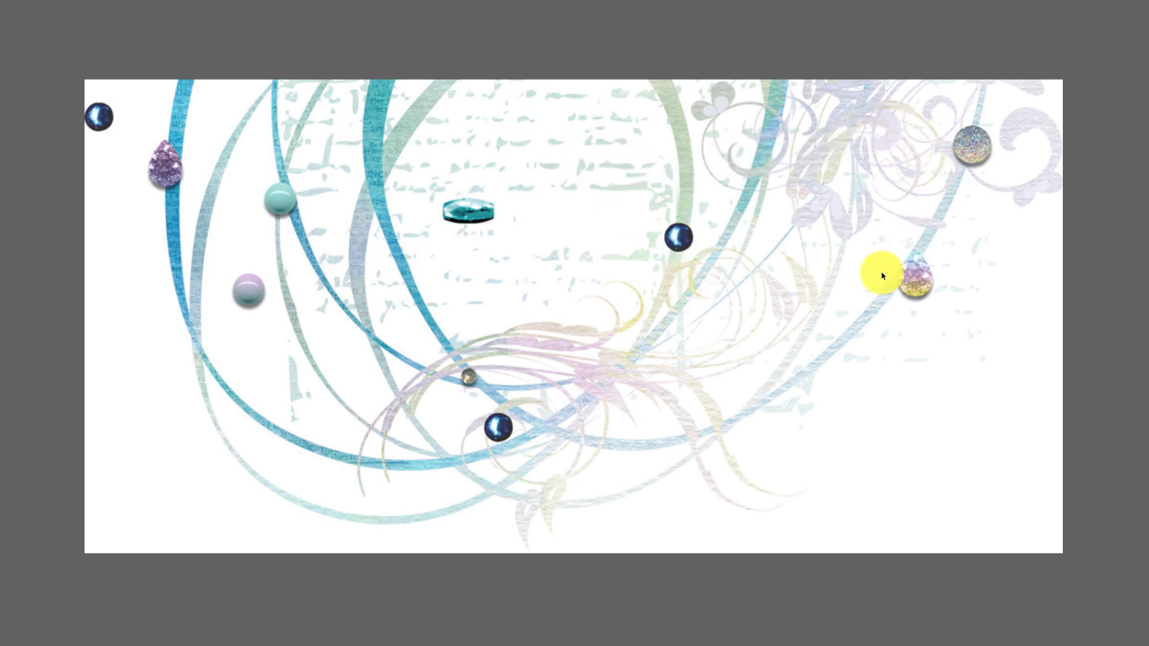
key(space)
click(403, 415)
key(space)
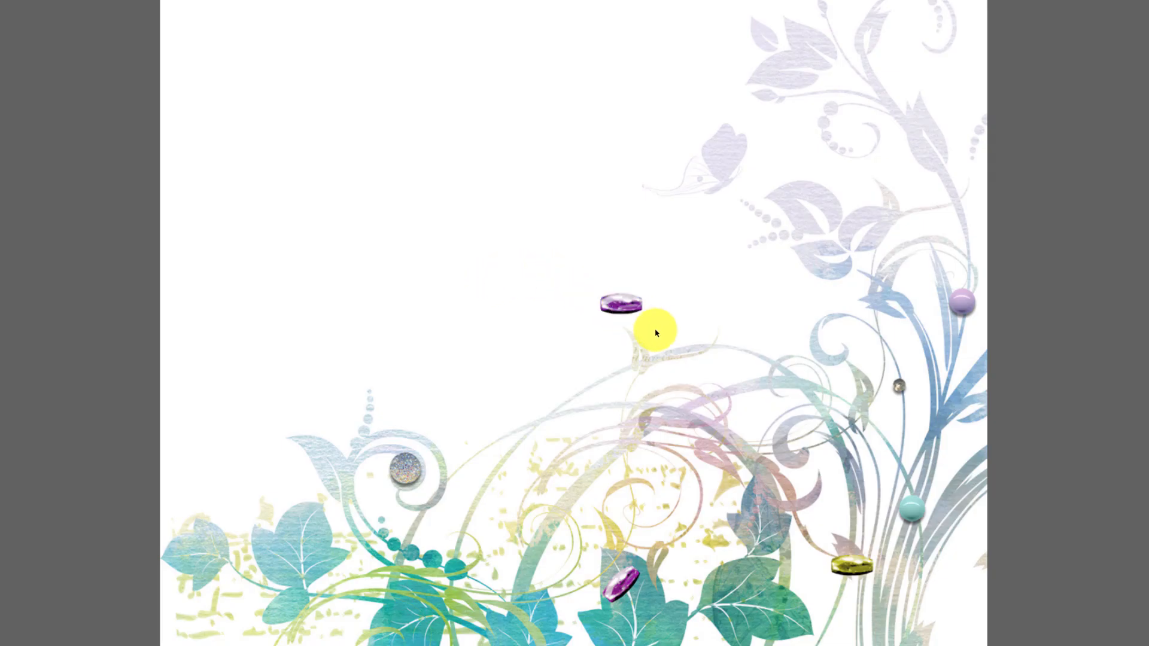
key(space)
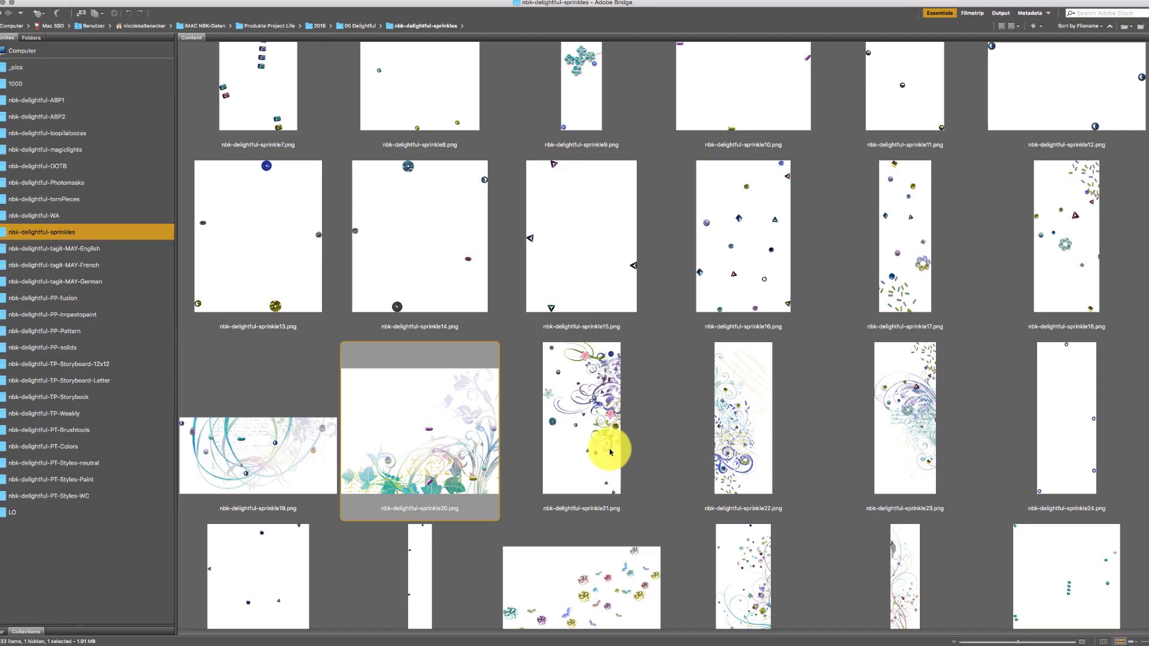
Step: Open nbk-delightful-sprinkle20.png in Photoshop, copy it into the blue paper document and place it in the paper's lower-right corner
double_click(423, 467)
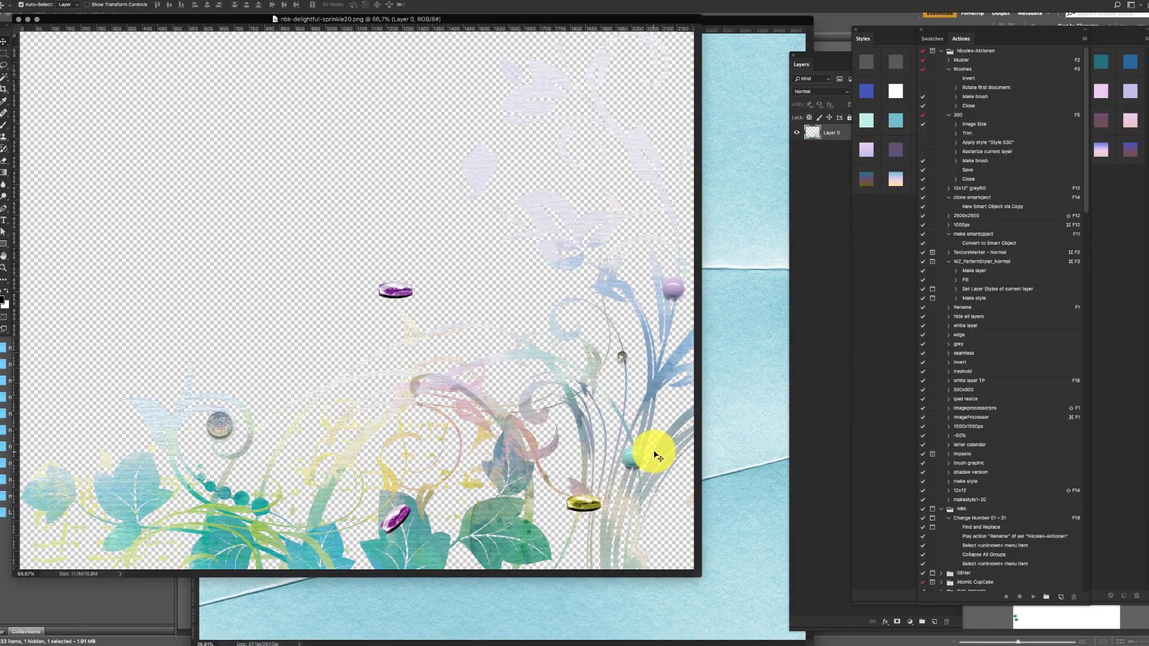
drag(673, 374, 726, 367)
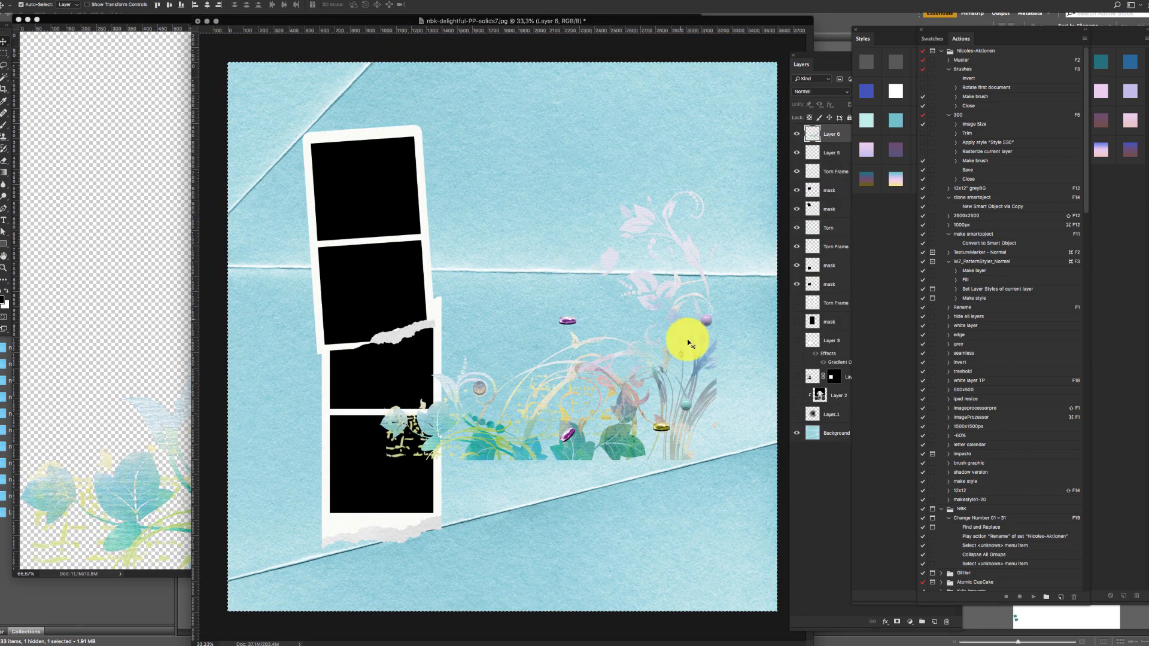
drag(634, 439, 699, 599)
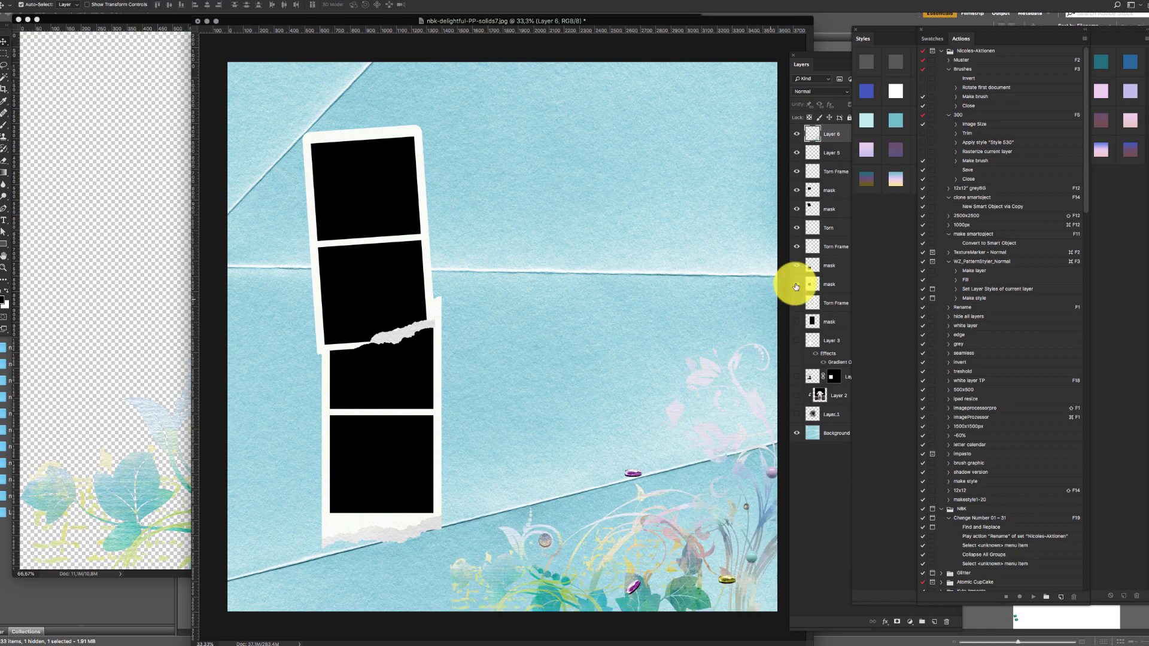
Step: Try the Linear Burn, Darker Color, Screen and Overlay blend modes on the sprinkle layer, Layer 6
click(836, 125)
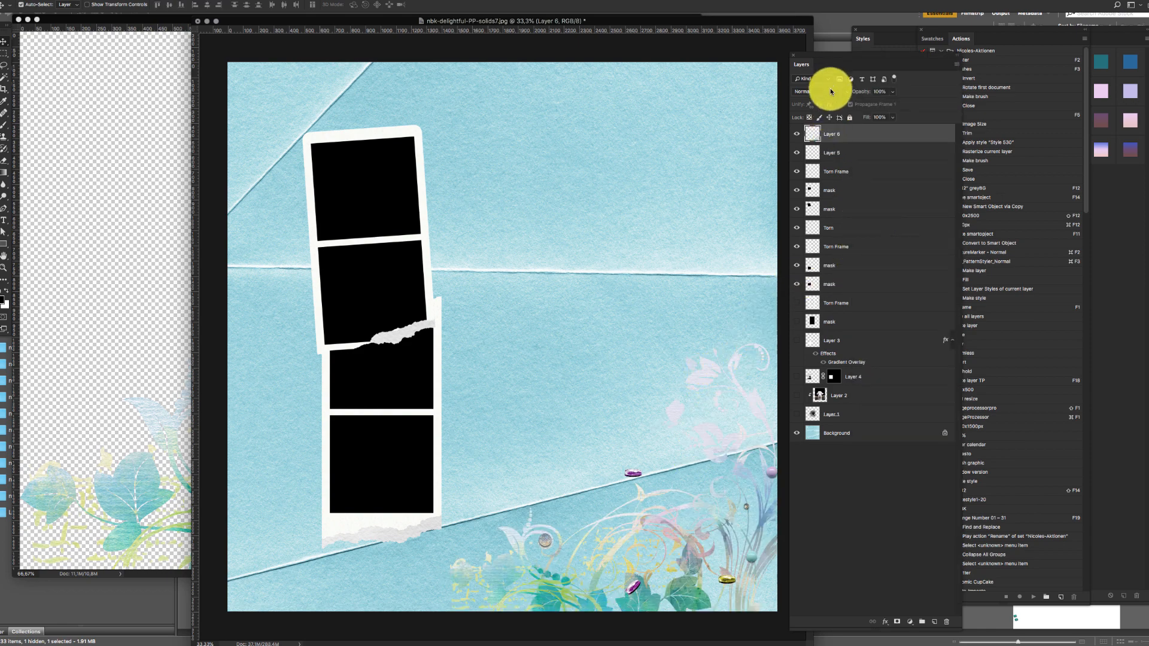
click(829, 91)
click(820, 116)
click(829, 93)
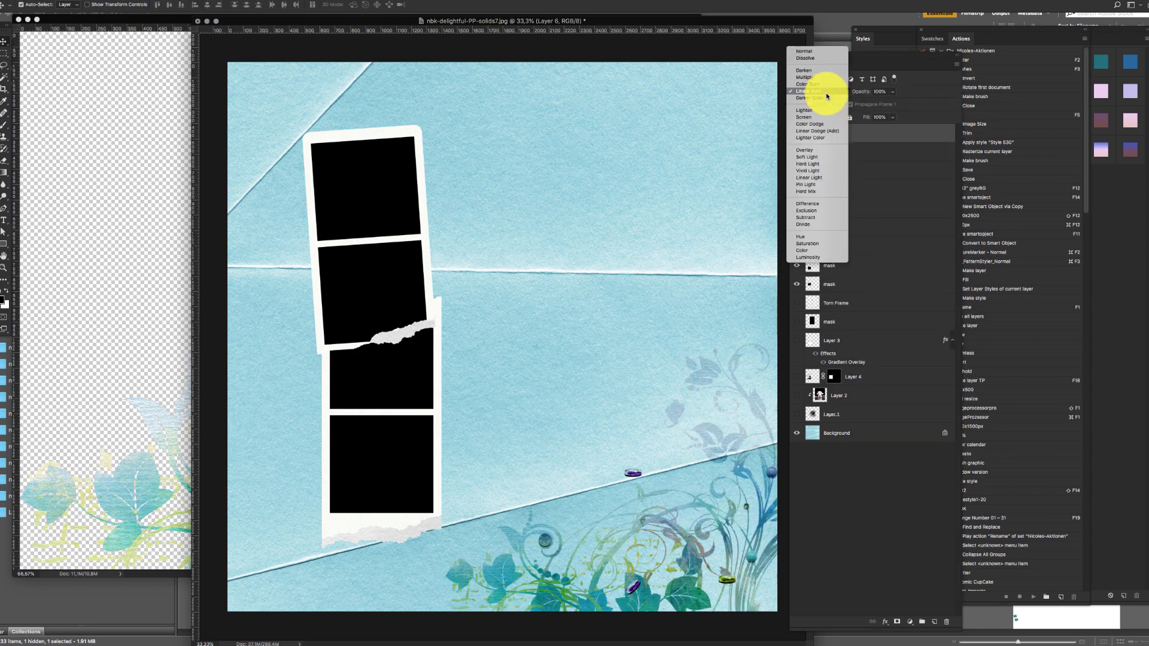
click(827, 99)
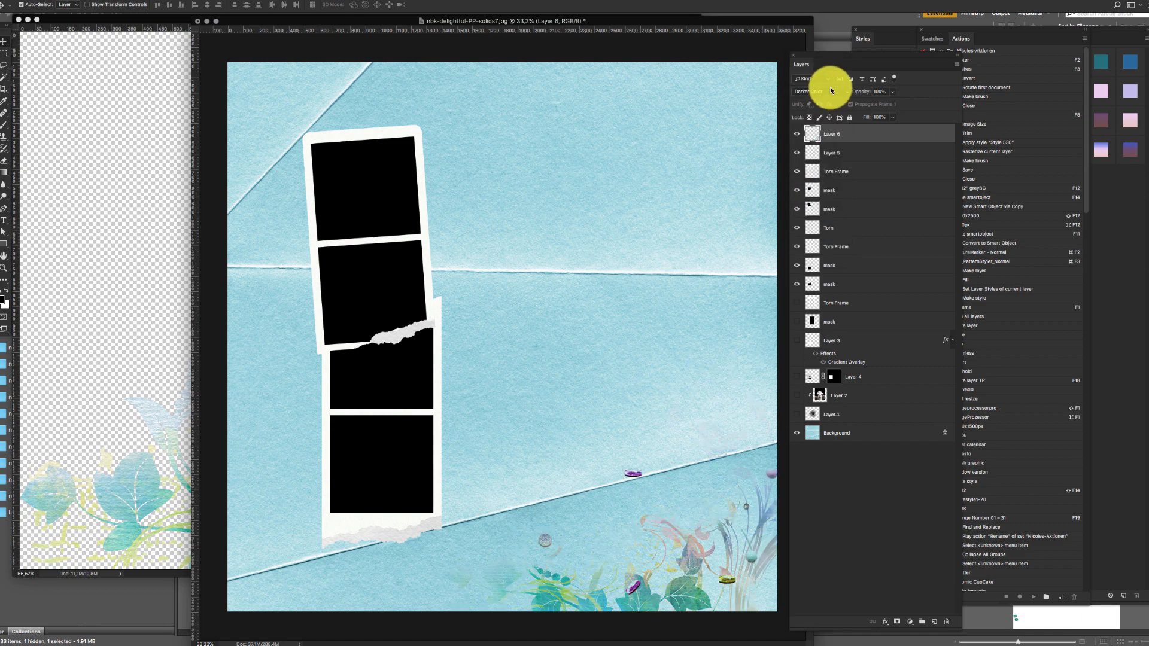
click(828, 94)
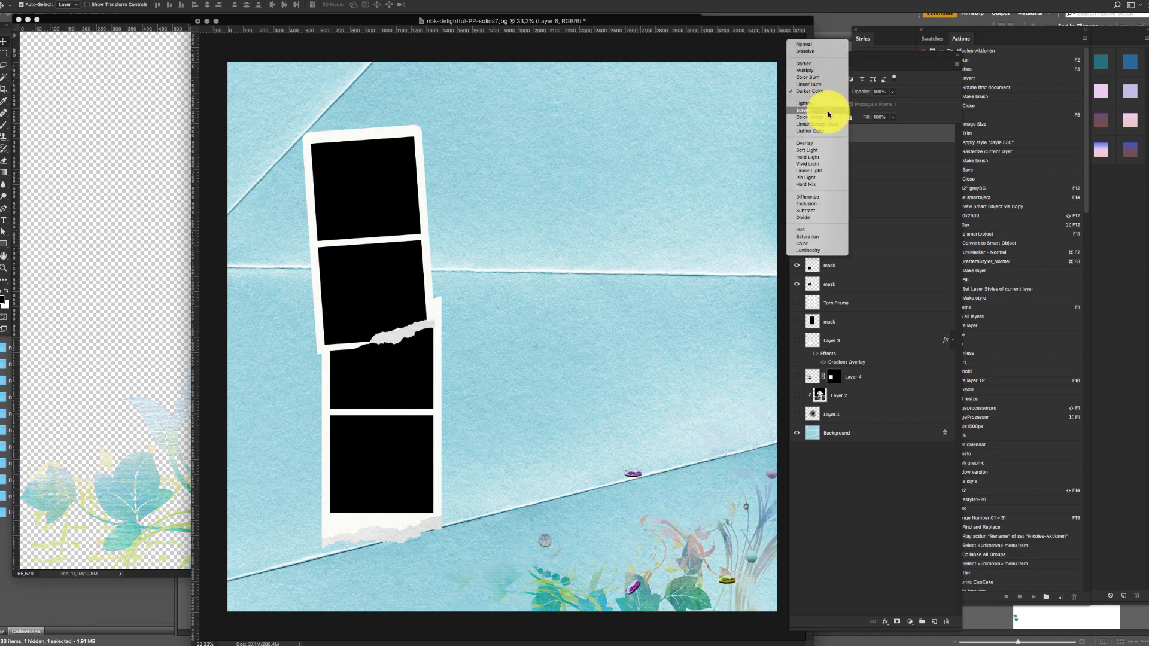
click(828, 112)
click(825, 96)
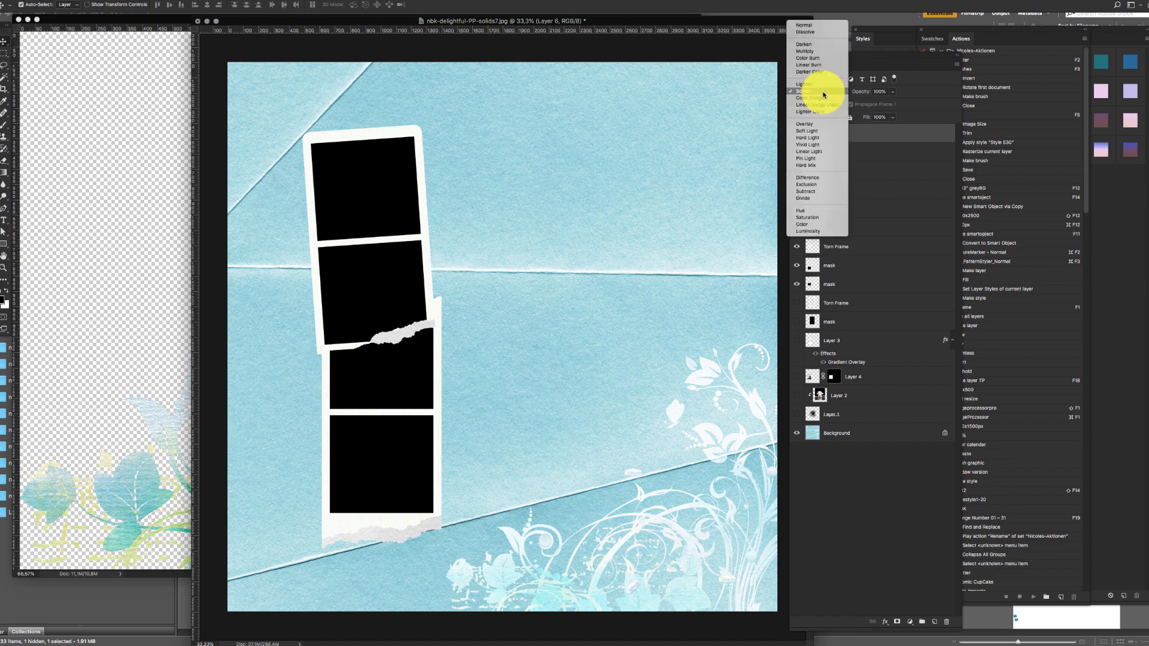
click(831, 124)
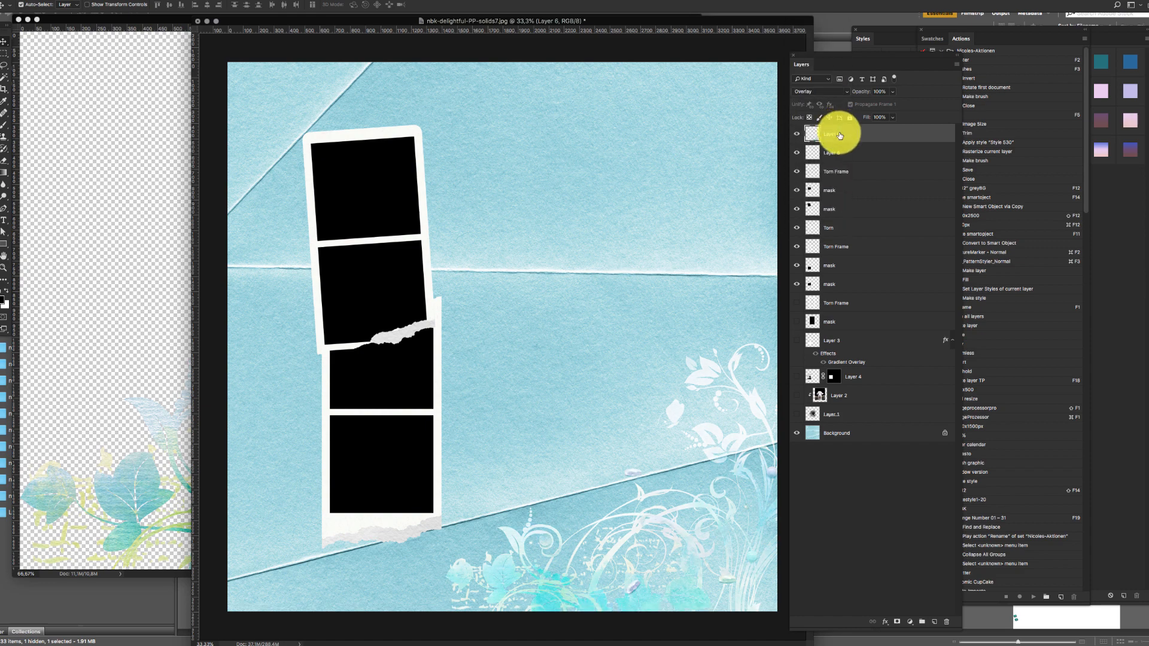
Step: Try the Color Burn and Hue blend modes on Layer 6 and restore its blend mode to Normal
click(825, 91)
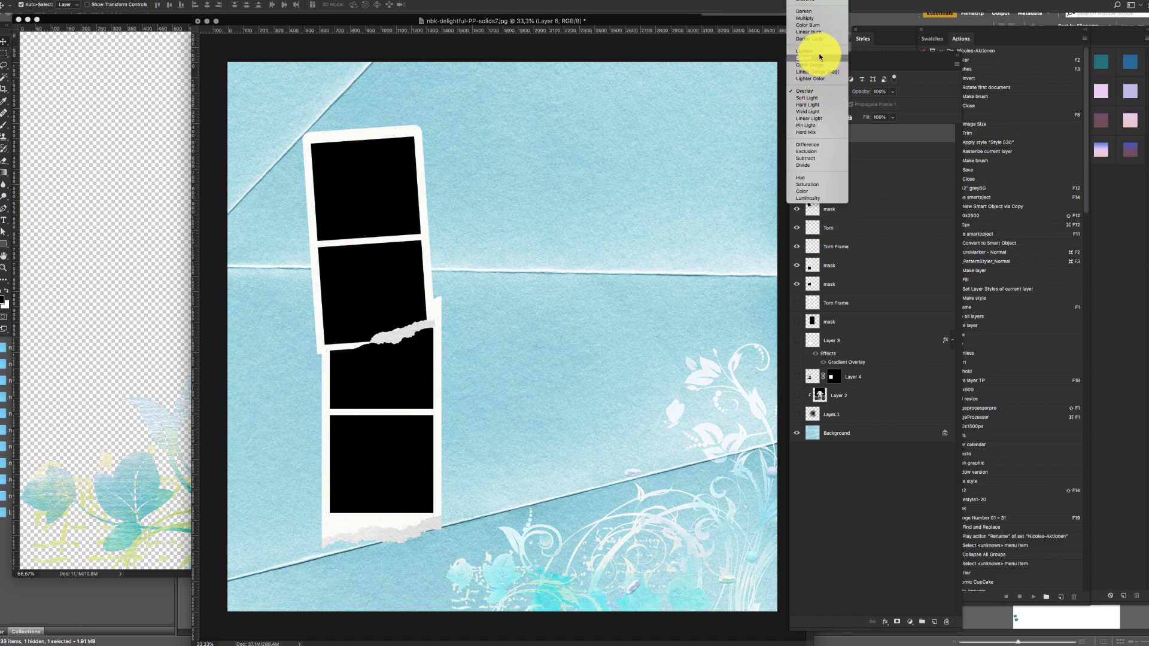
click(823, 25)
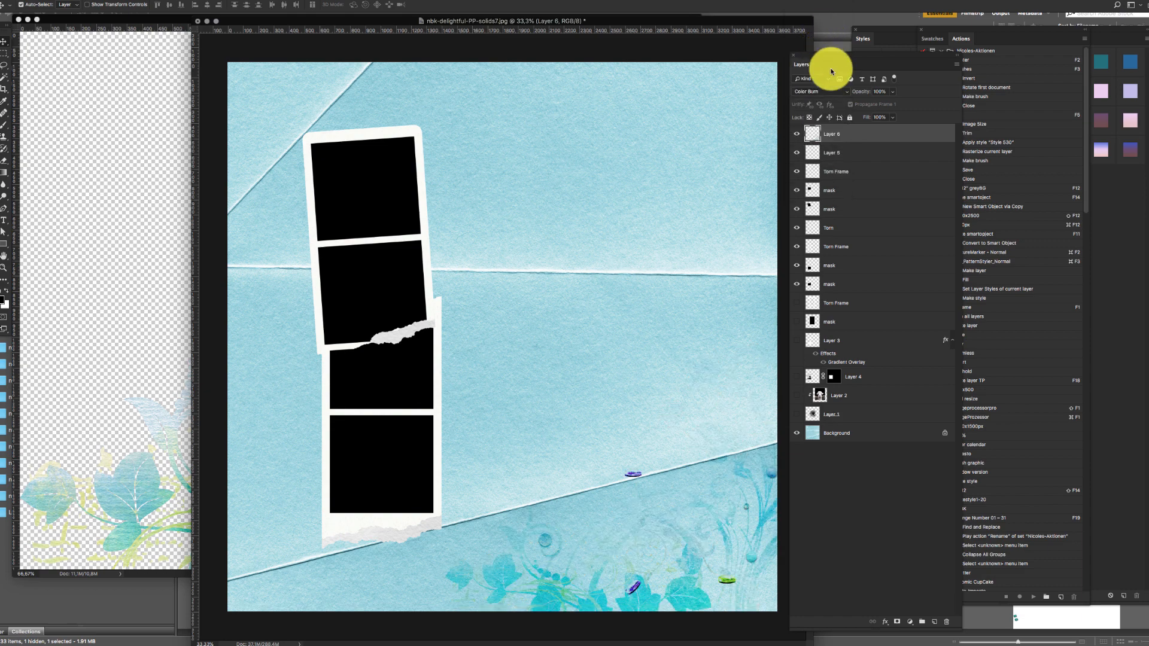
click(823, 92)
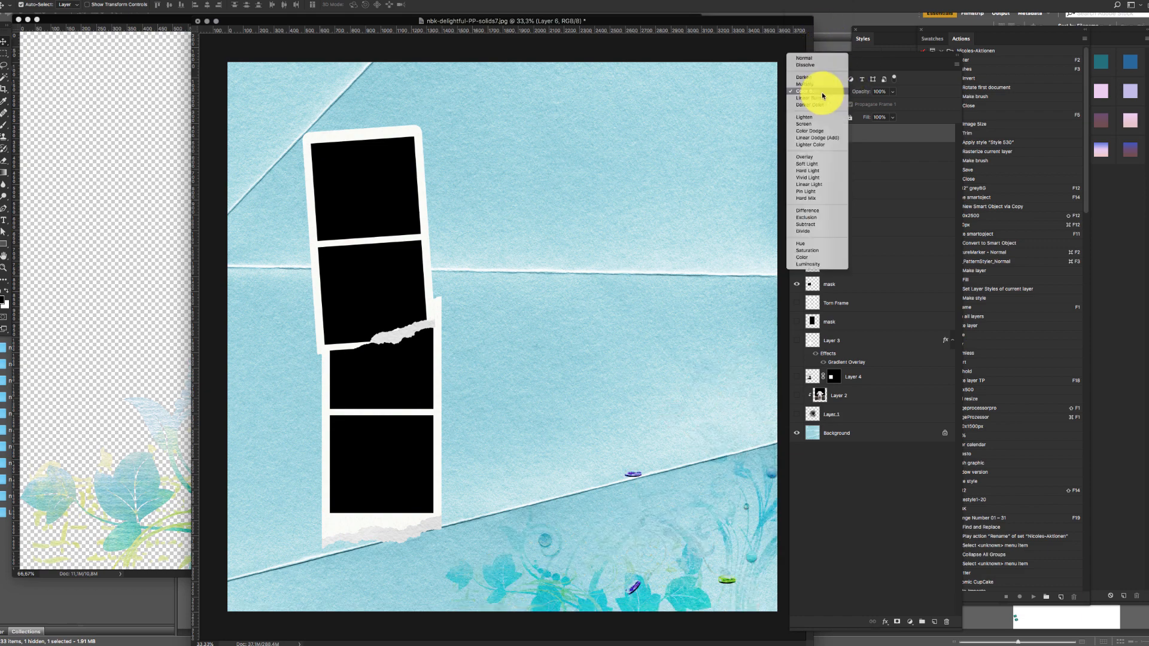
click(836, 245)
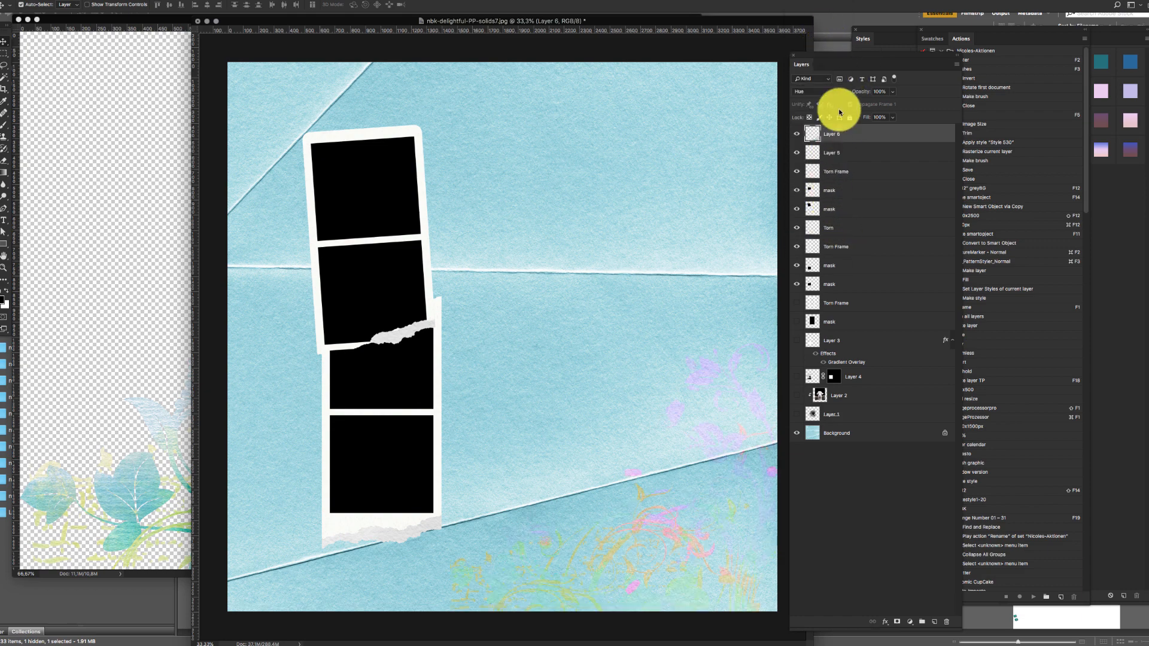
click(830, 93)
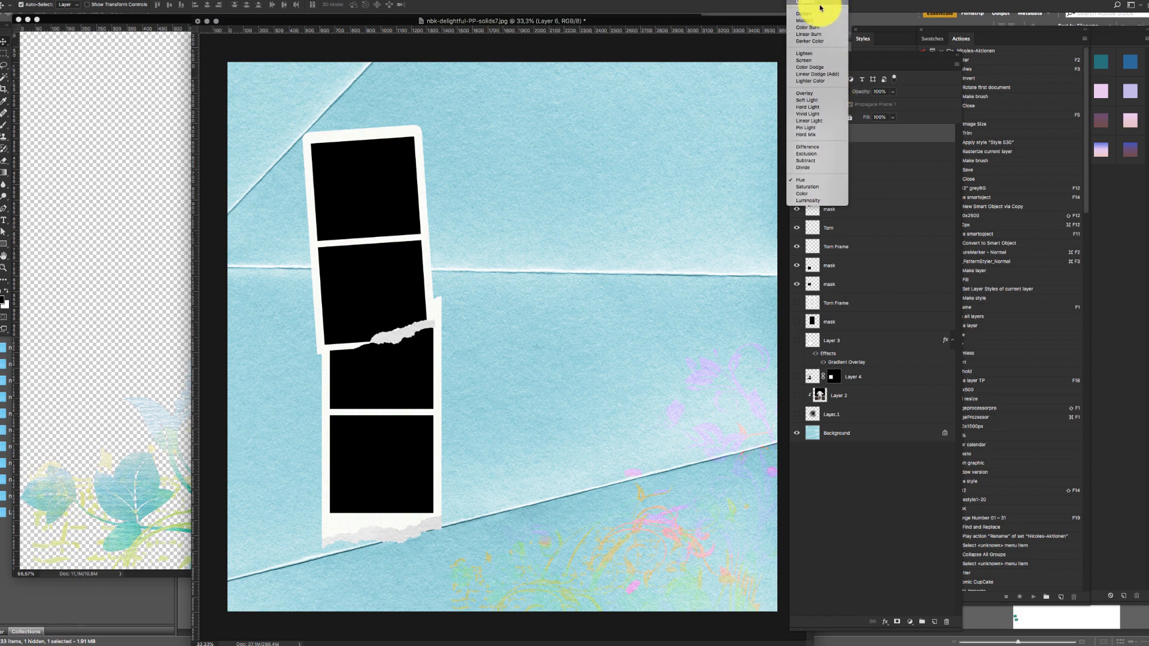
click(808, 2)
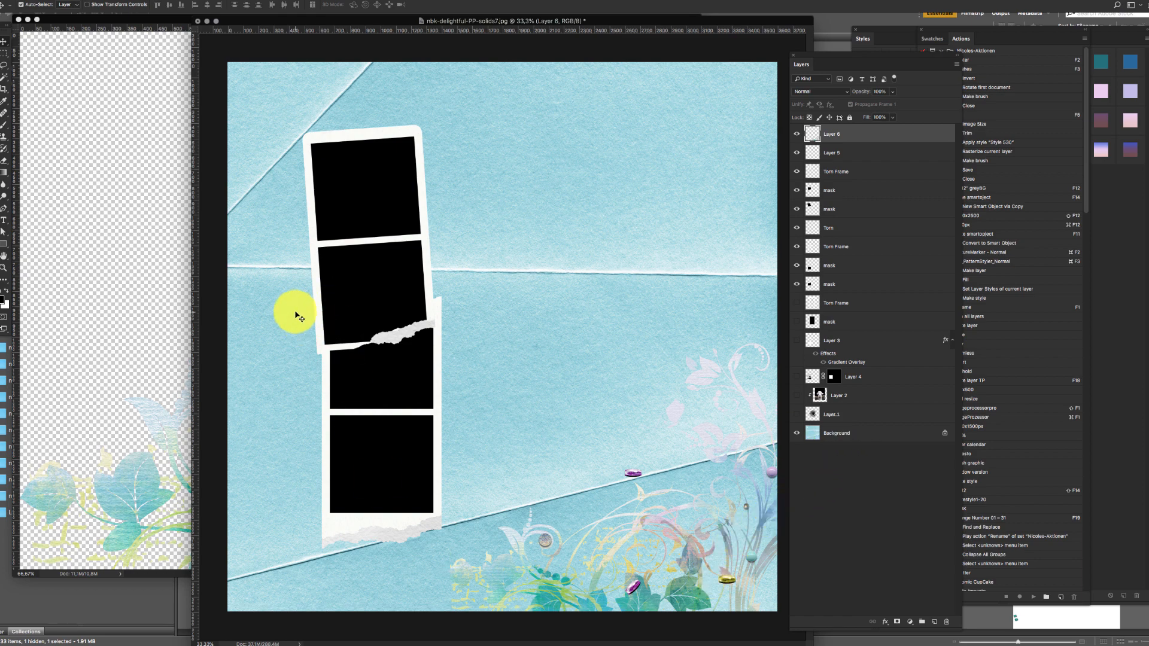
Step: Try to move the photo strip sideways across the paper, undo the move and select the strip's pieces again
drag(294, 305, 484, 390)
drag(413, 389, 605, 366)
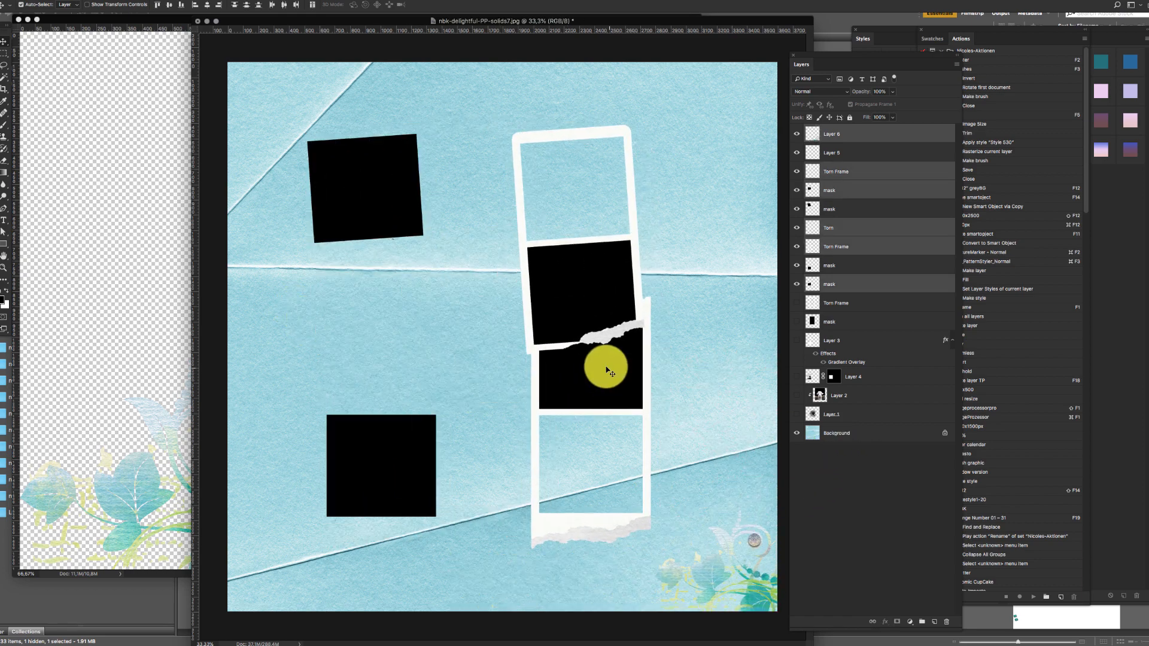
key(ctrl+z)
drag(291, 176, 456, 476)
Step: Lock Layer 6 with the sprinkle and move the complete photo strip behind the floral corner of the paper
click(686, 595)
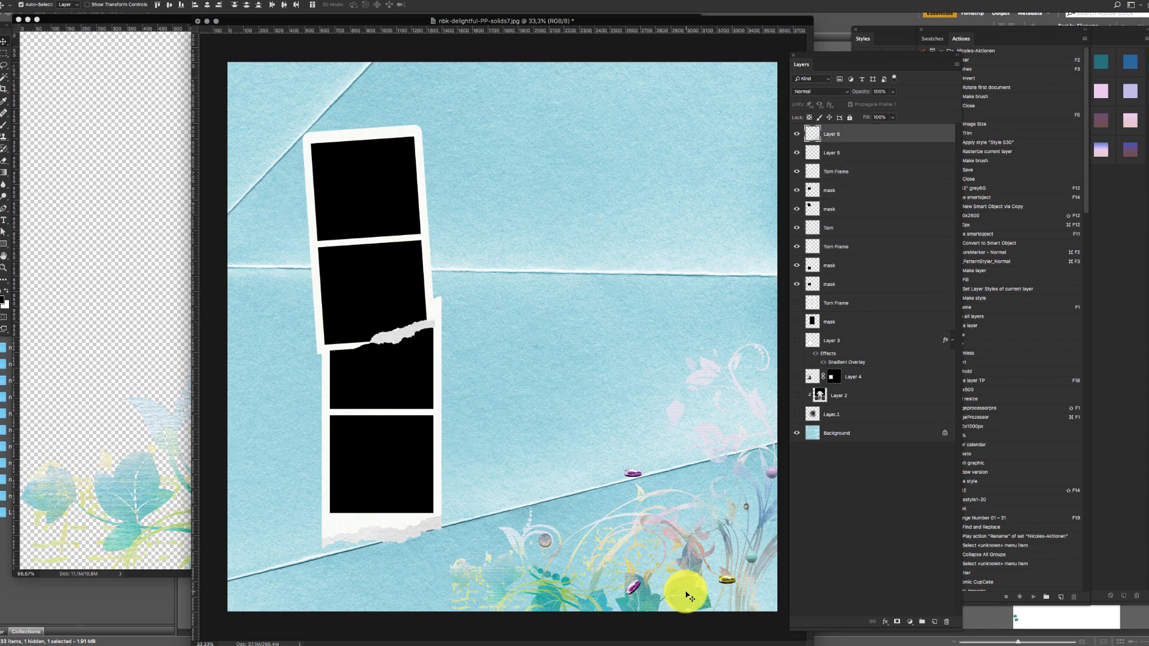
click(850, 117)
drag(329, 465, 663, 500)
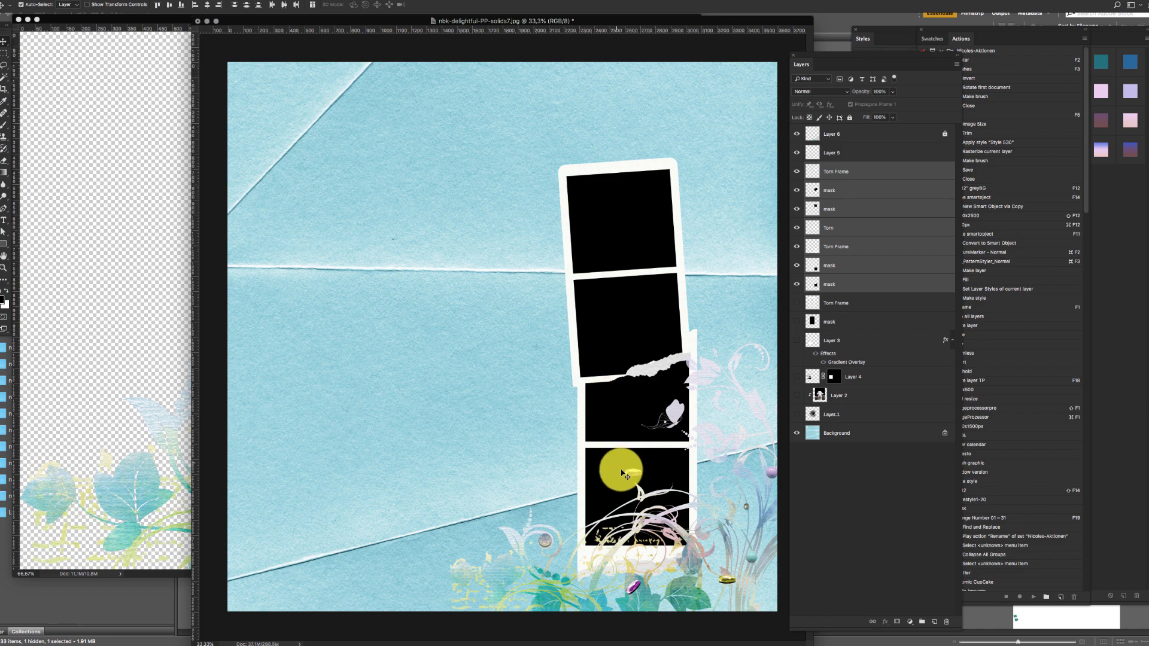
click(524, 442)
Step: Select the strip's lowest mask, open 30192.jpg from Bridge's _pics folder in Photoshop, copy the whole photo and close it
drag(607, 471, 624, 487)
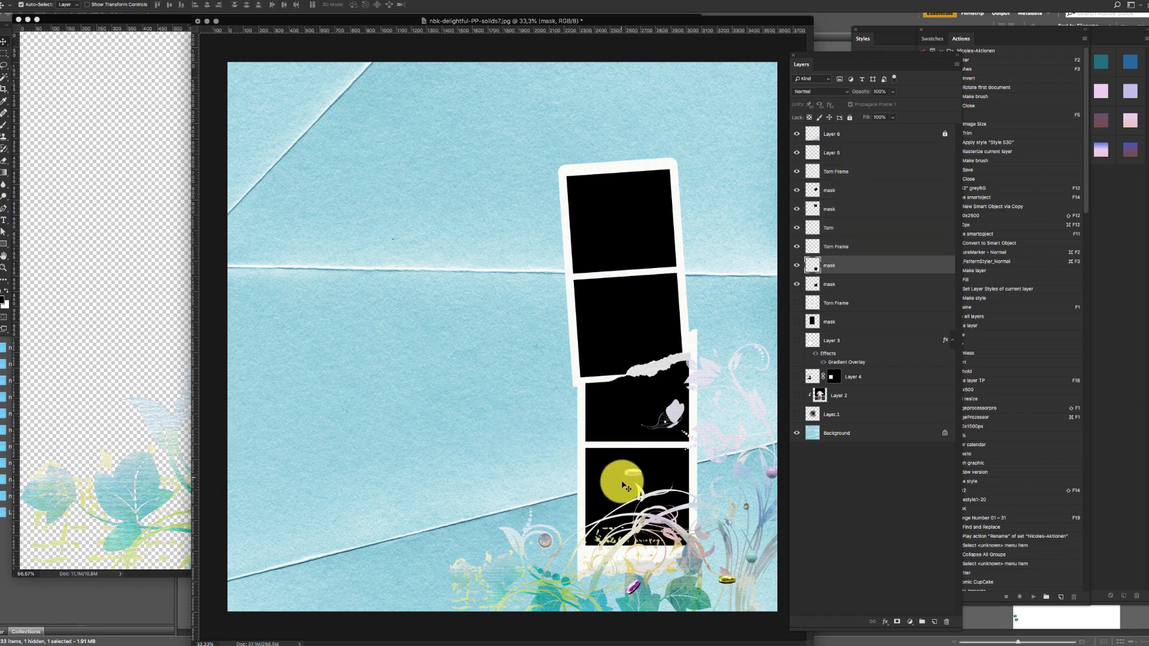
click(1026, 616)
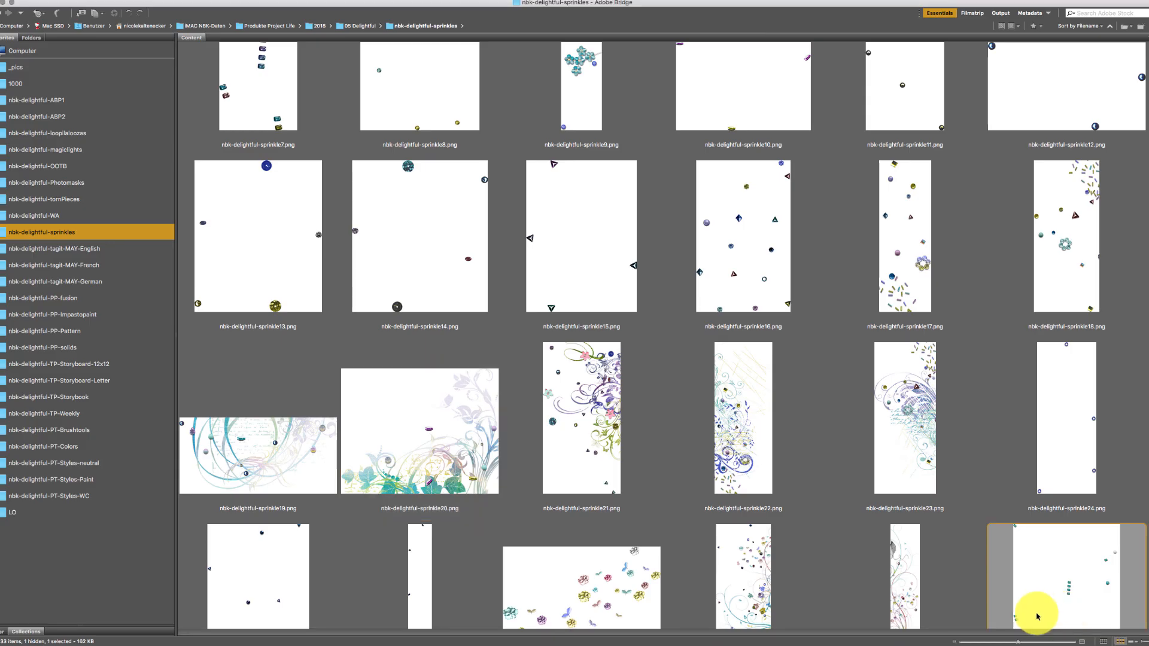
click(38, 69)
click(586, 339)
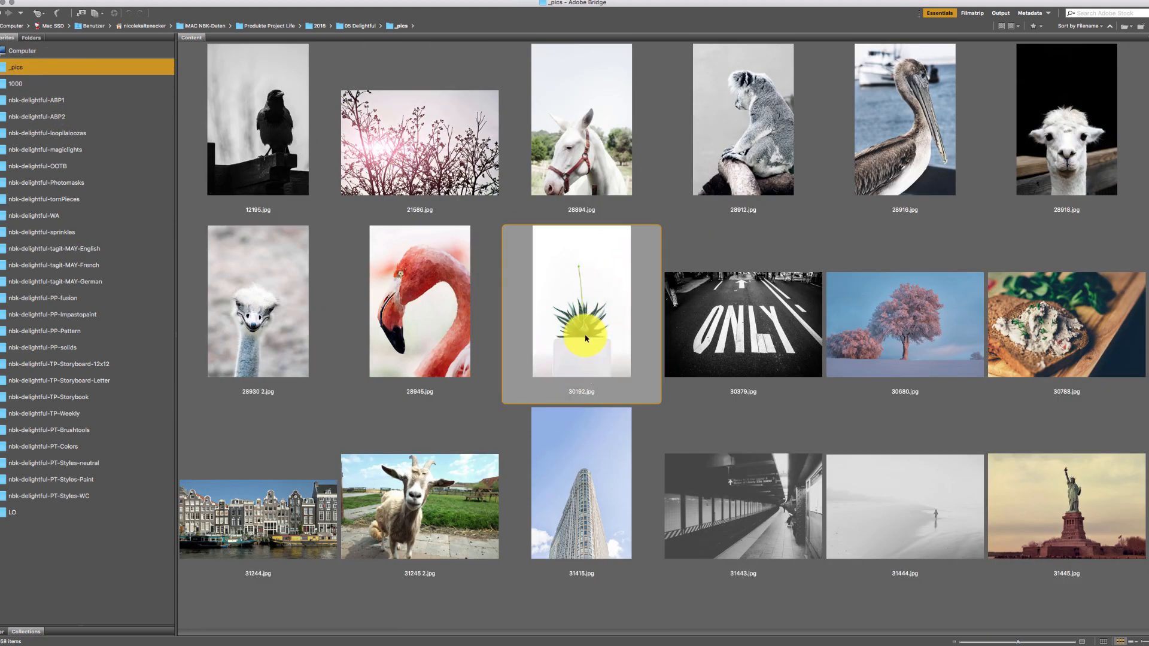
double_click(586, 339)
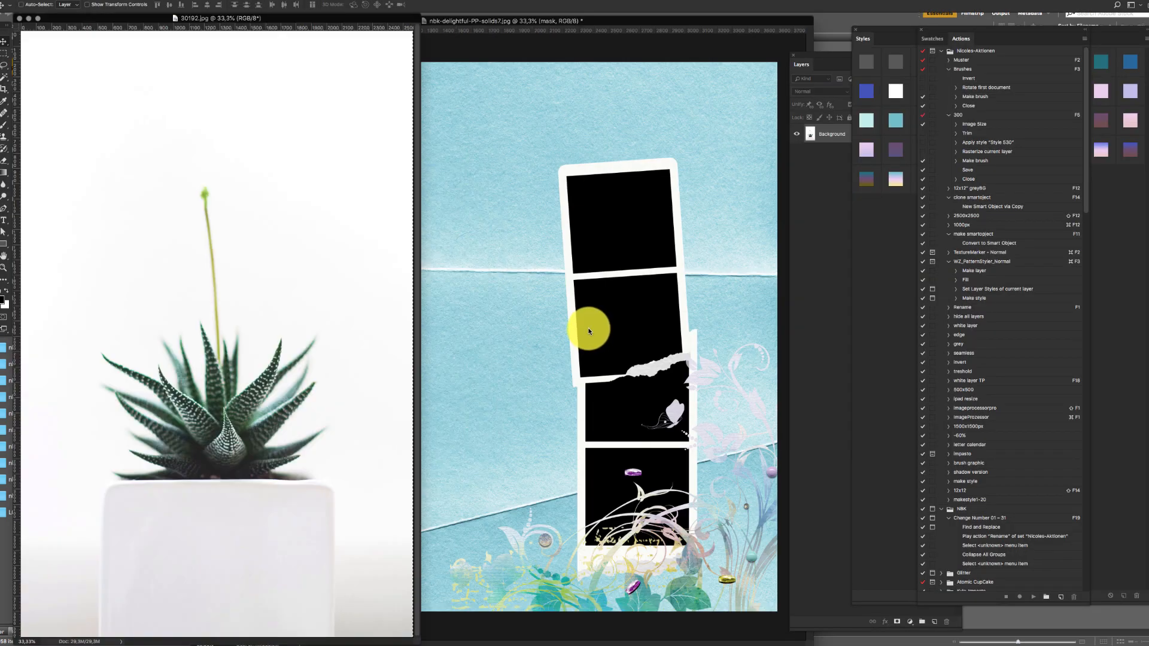
key(super+w)
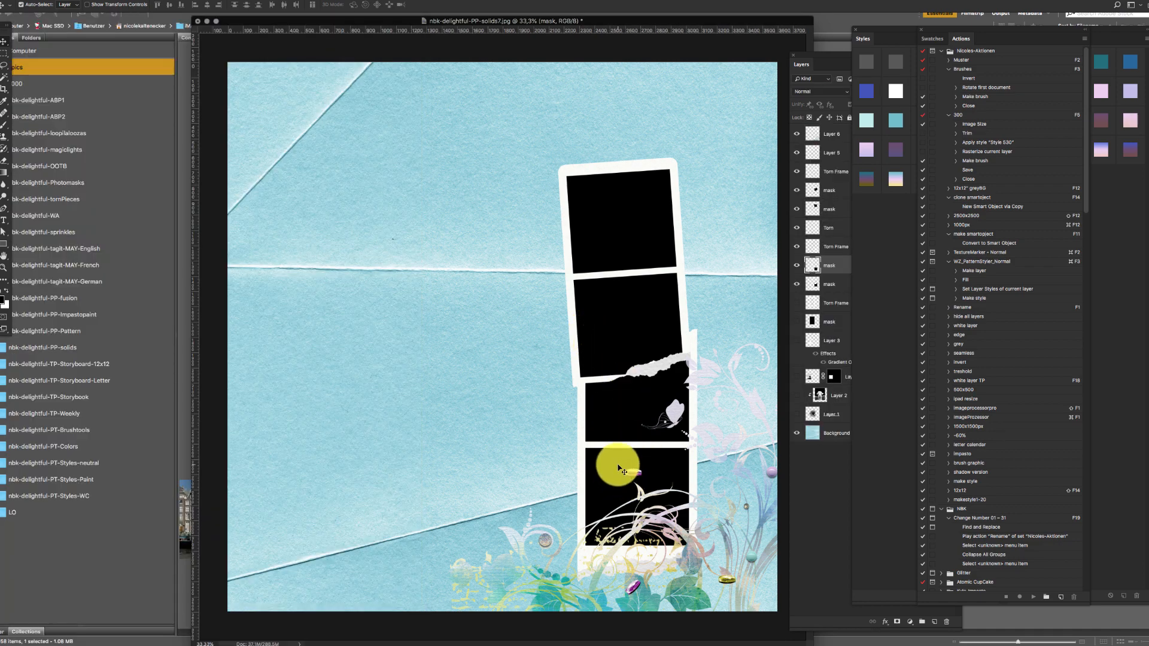
Step: Paste the plant photo clipped to the lowest mask, scale it down and position it inside the bottom frame
key(super+v)
key(super+alt+g)
key(super+t)
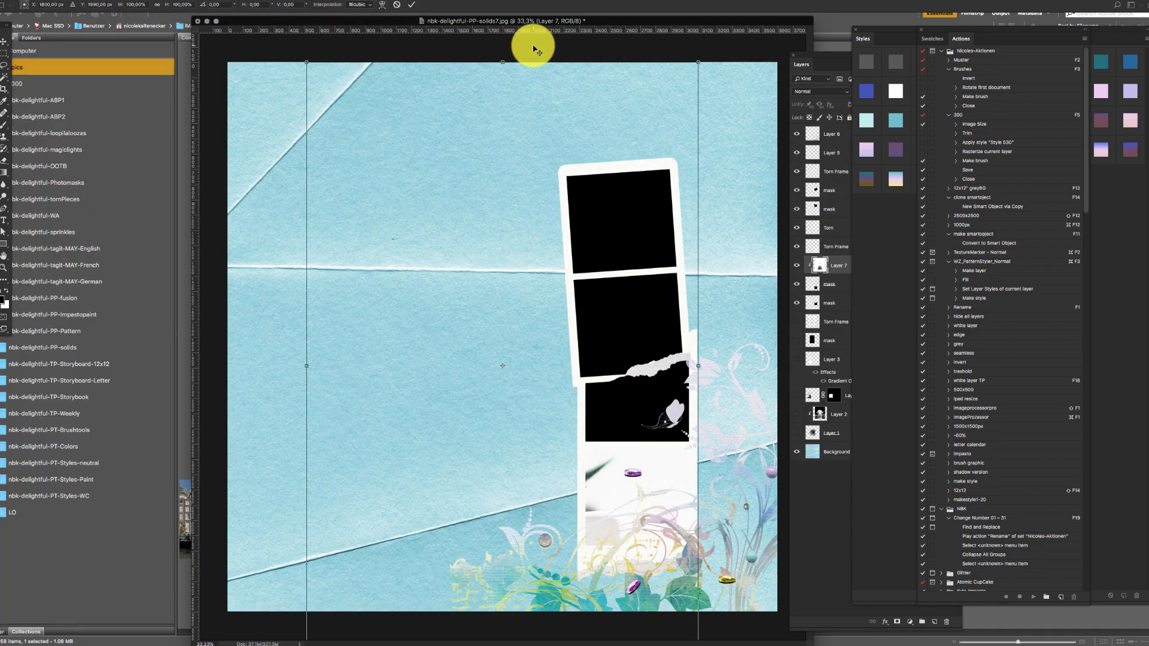
drag(308, 64, 528, 476)
drag(630, 533, 639, 446)
key(Return)
Step: Select the layers from the plant photo's mask up through Layer 6
click(840, 290)
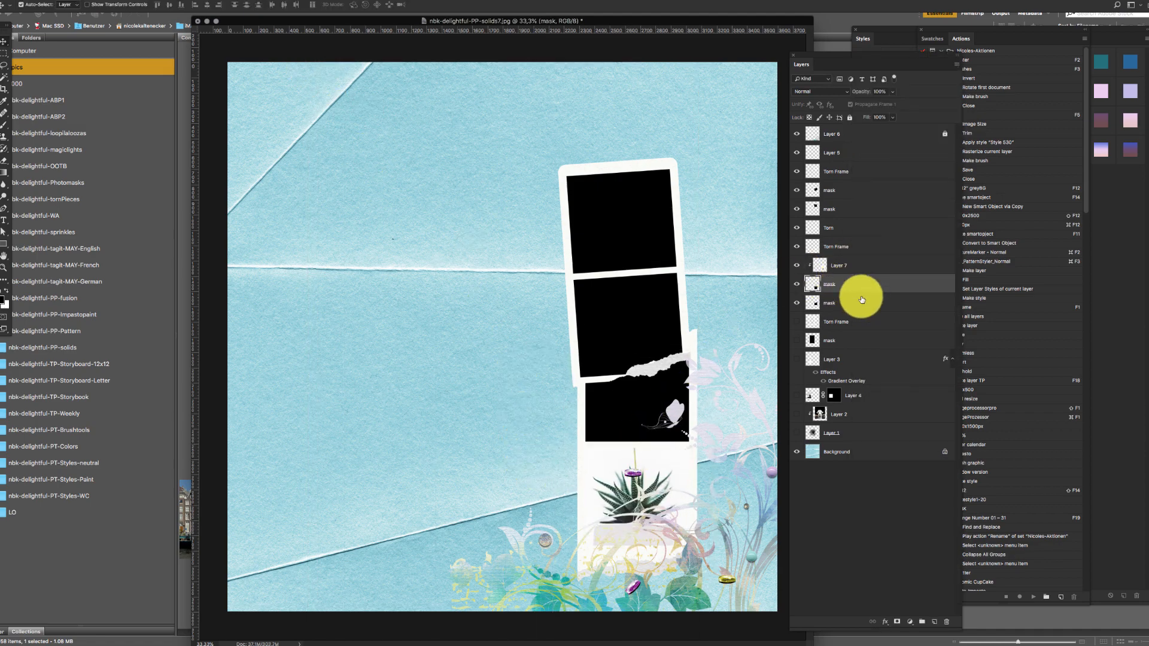
shift+click(848, 136)
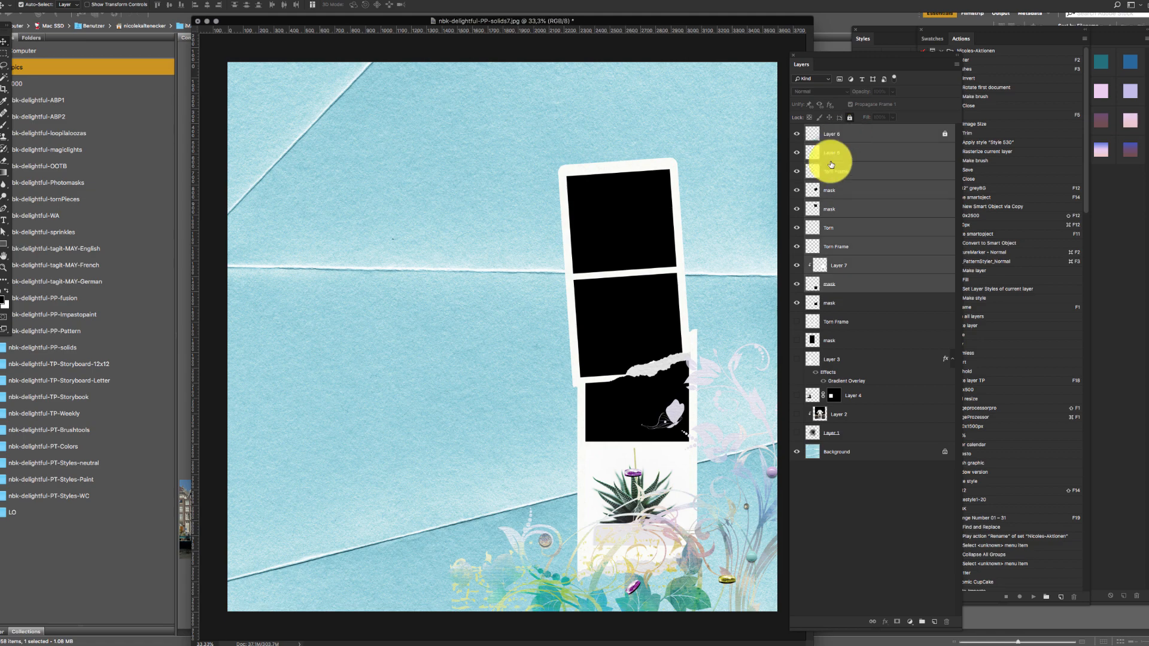
click(663, 251)
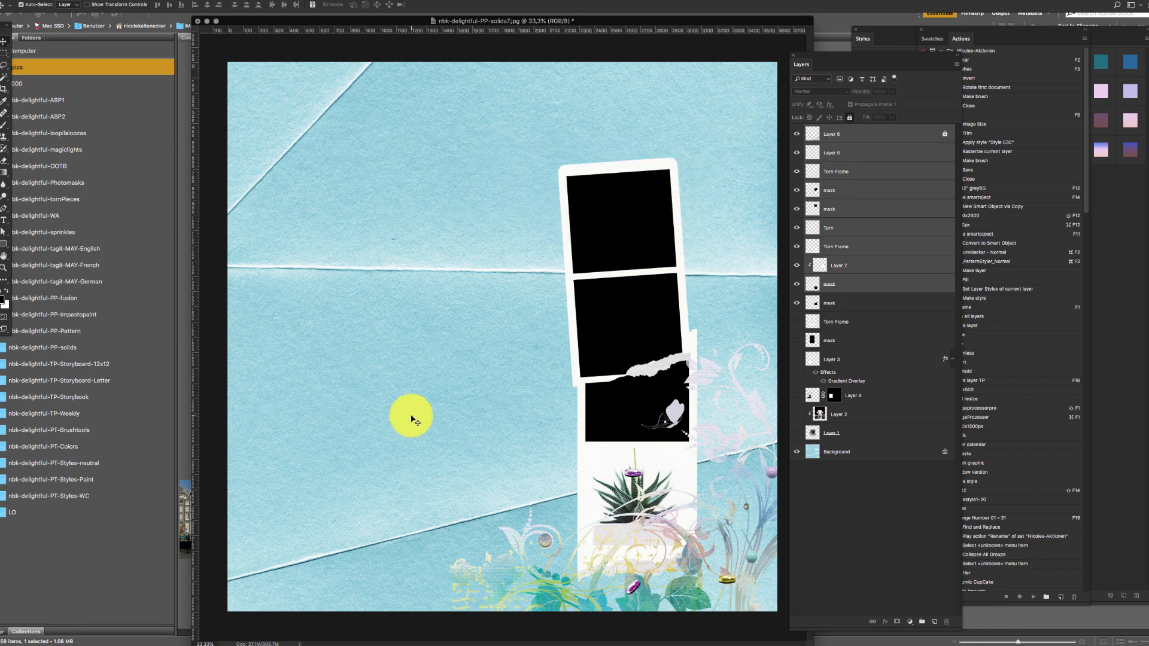
Step: Switch to Bridge, open the nbk-delightful-sprinkles folder and preview nbk-delightful-sprinkle21.png full screen
click(167, 620)
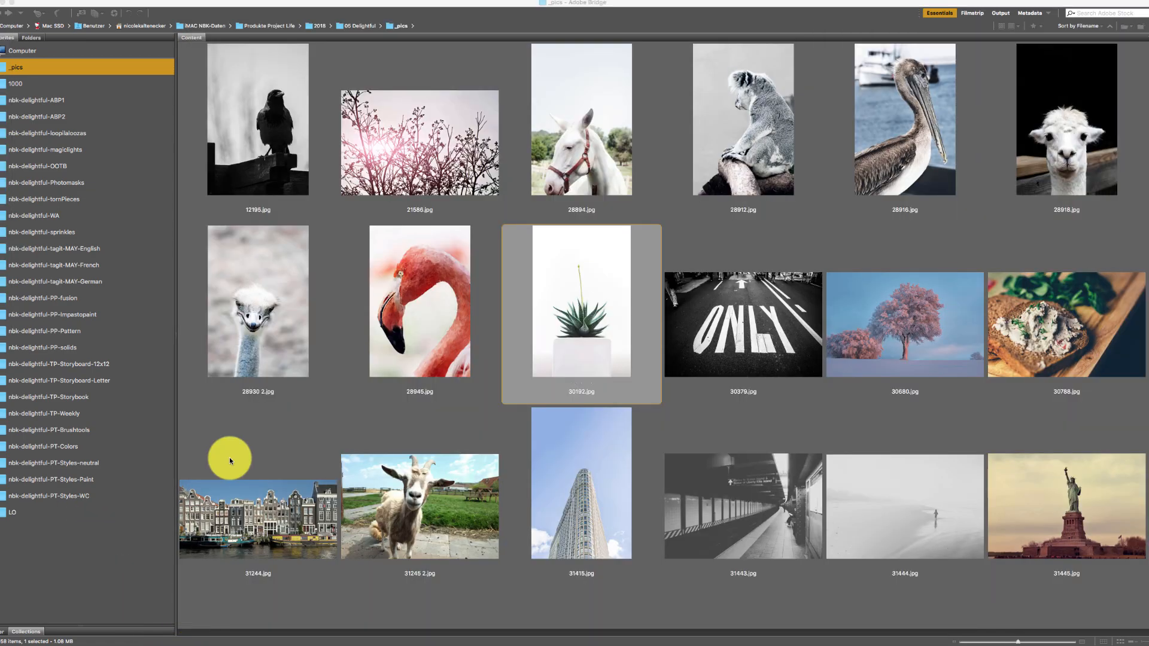
click(55, 234)
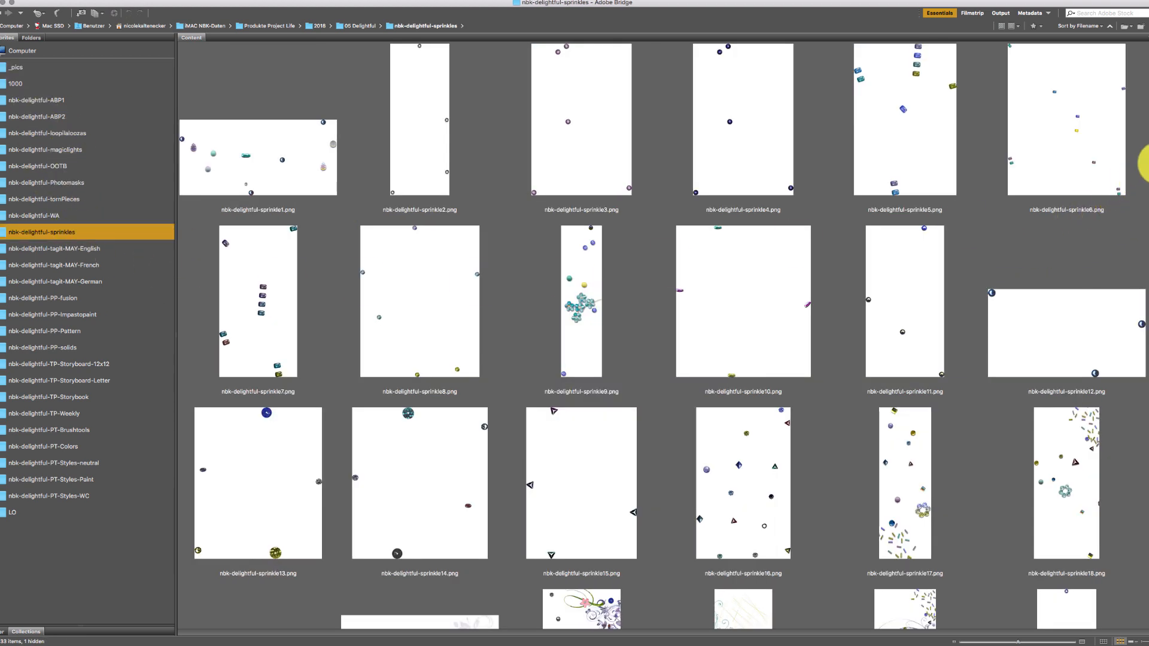
scroll(1131, 192, down, 6)
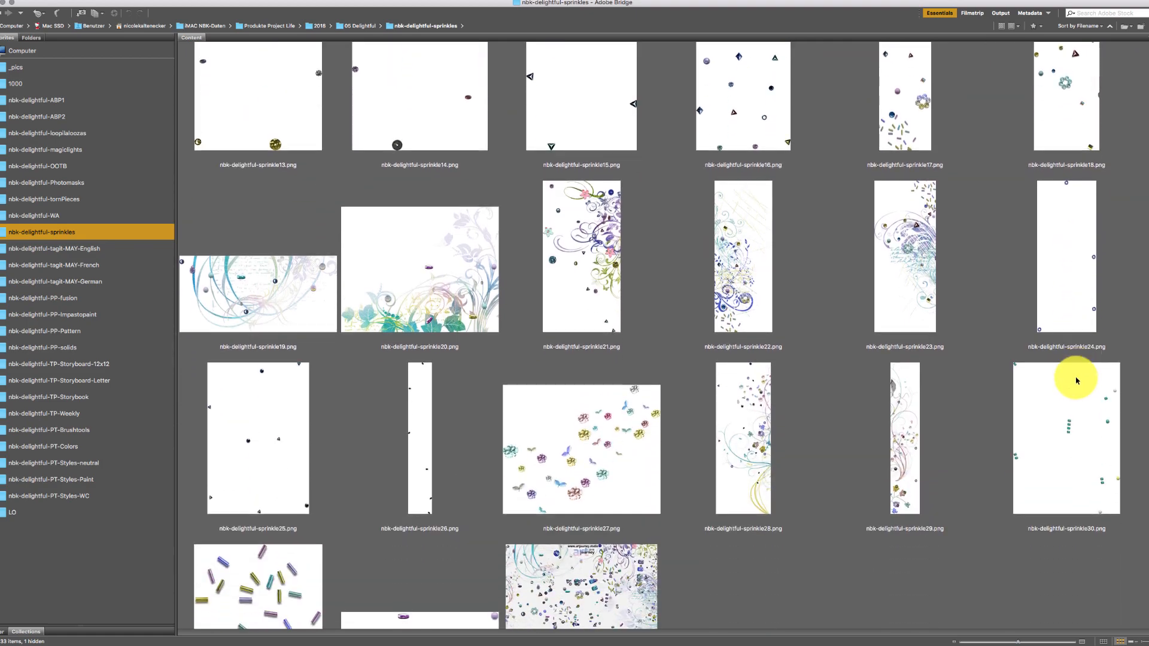
click(587, 267)
key(space)
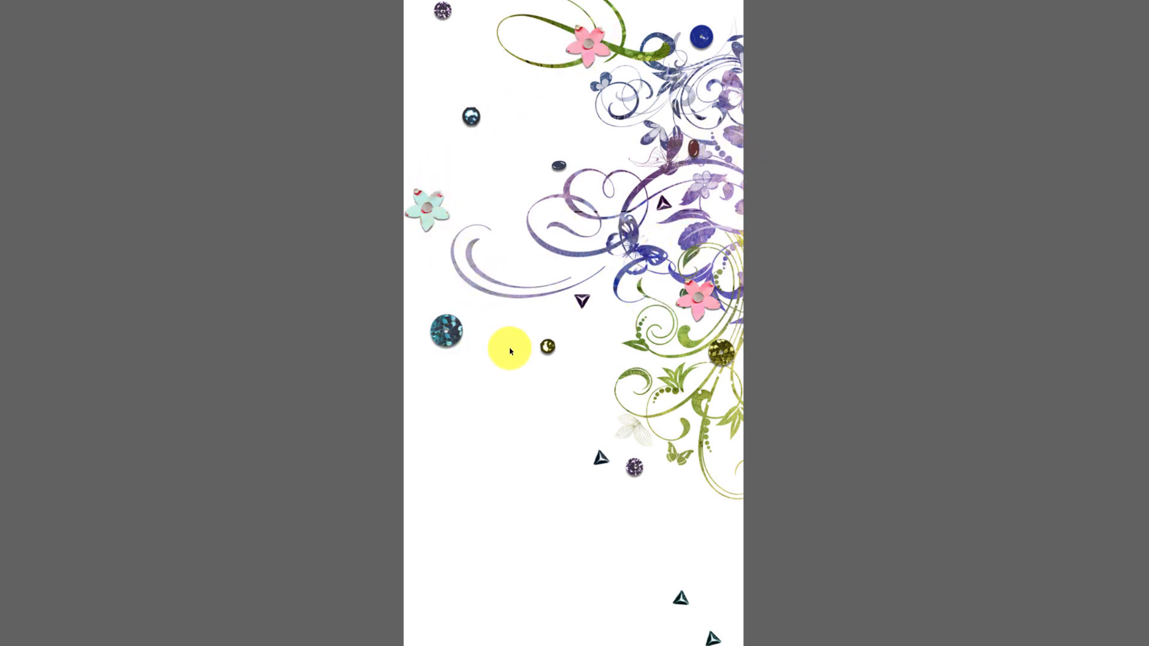
key(space)
Step: Preview nbk-delightful-sprinkle22.png and nbk-delightful-sprinkle23.png full screen, one after the other
click(744, 235)
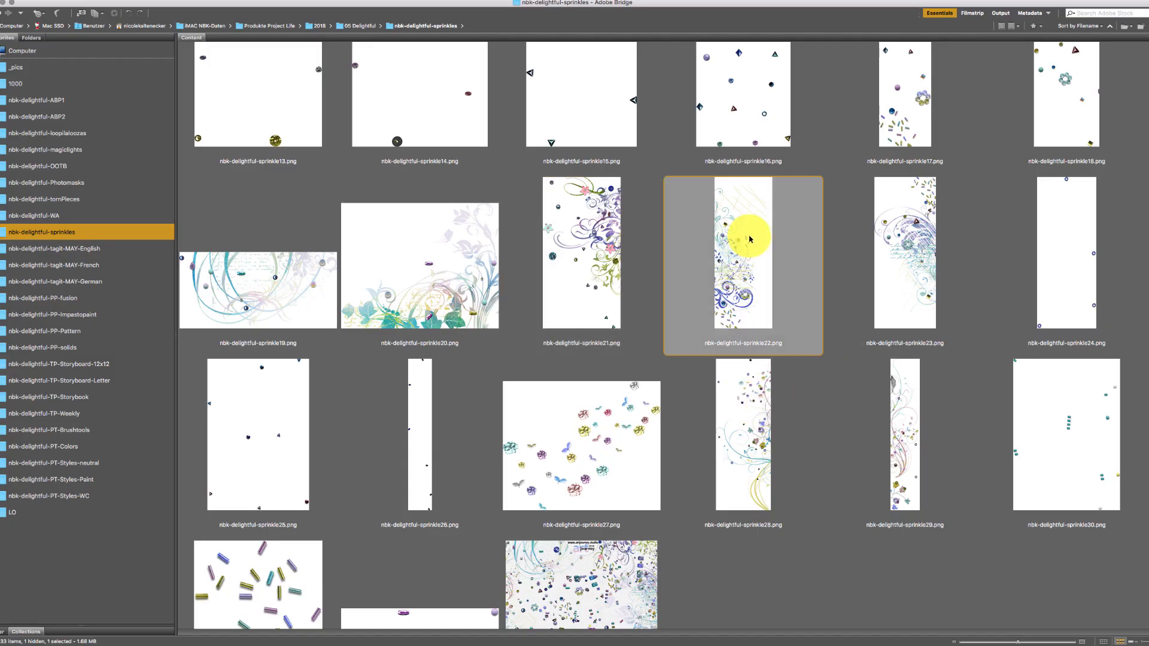
key(space)
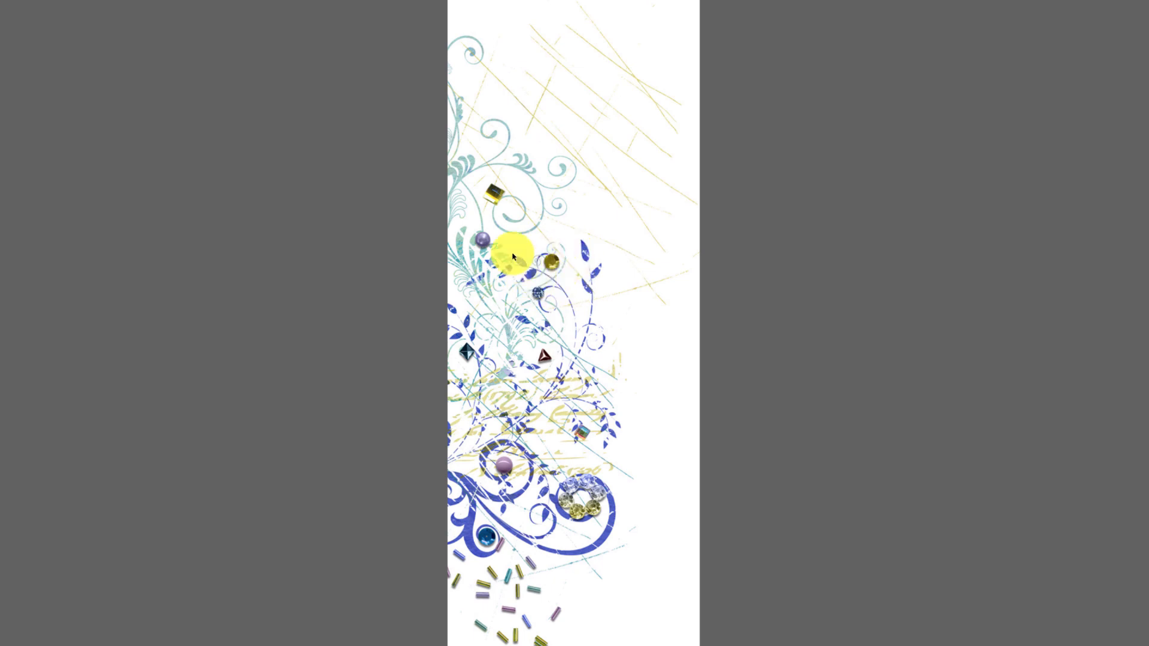
key(space)
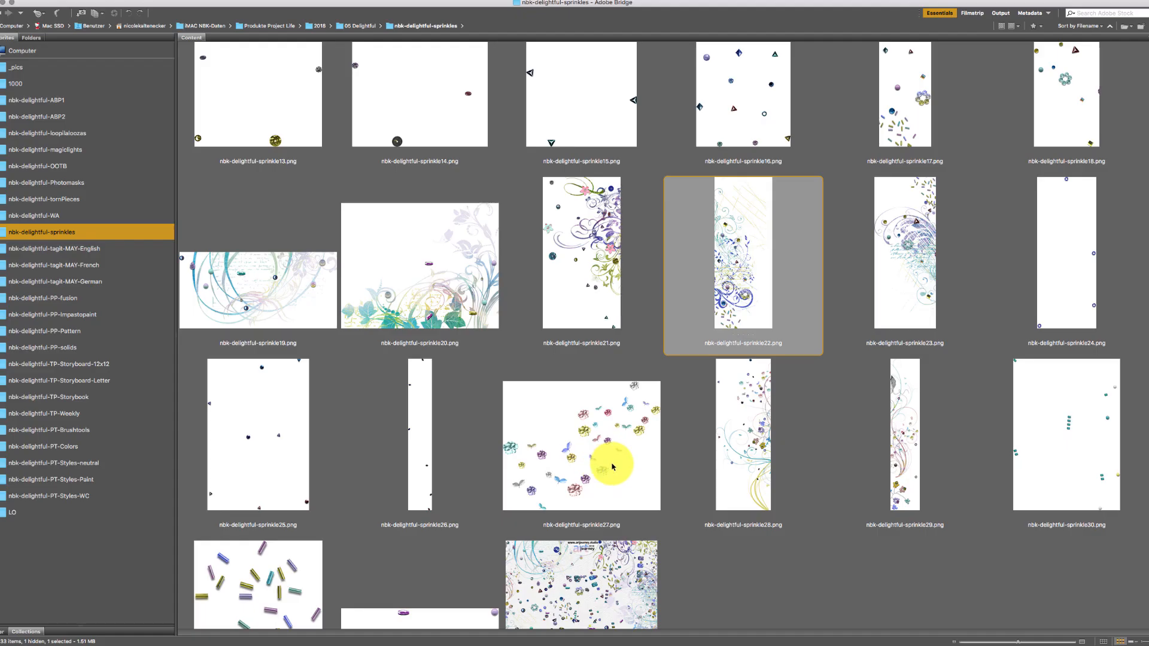
click(902, 250)
key(space)
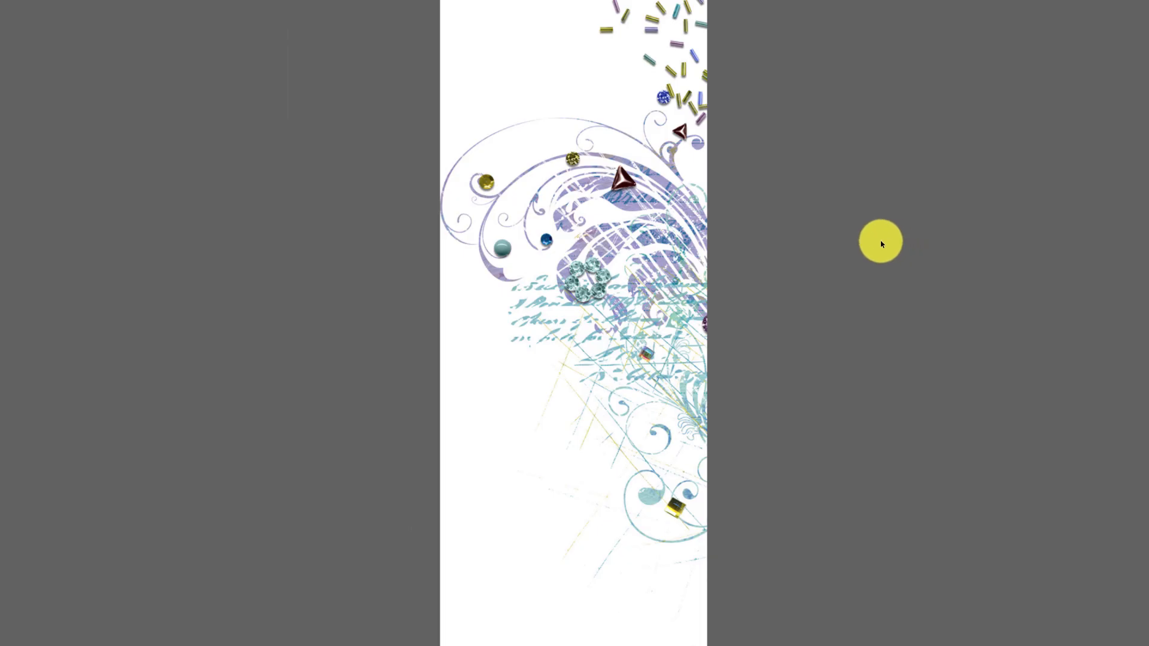
key(space)
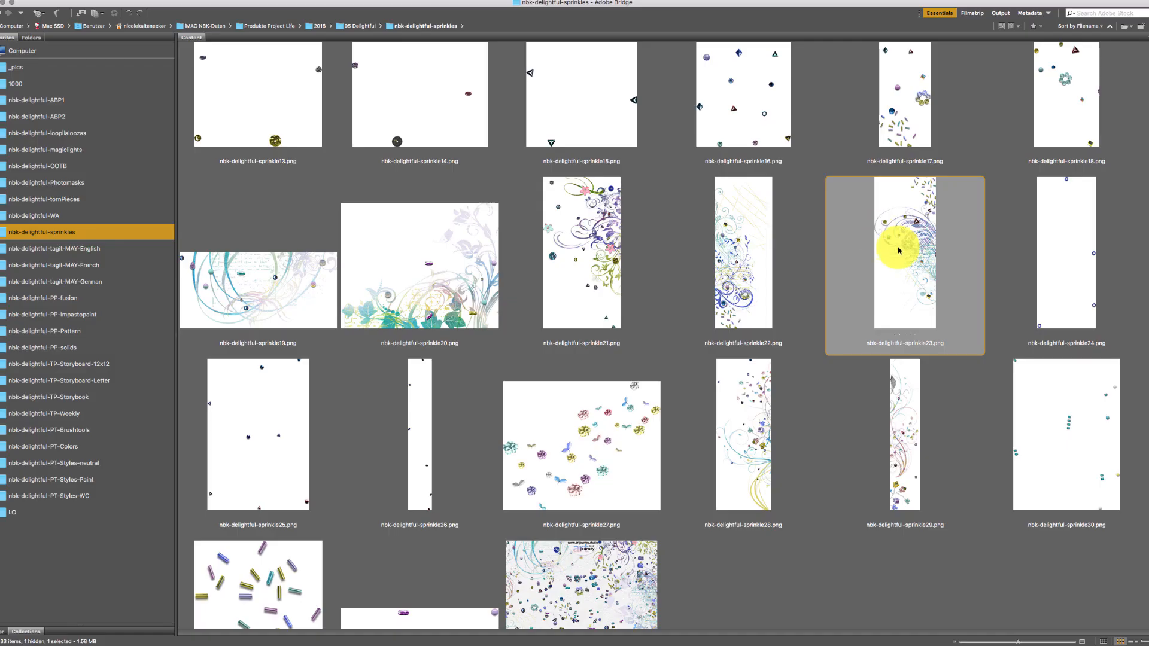
Step: Preview the scattered sprinkles nbk-delightful-sprinkle24.png, nbk-delightful-sprinkle25.png and nbk-delightful-sprinkle26.png full screen
click(1062, 255)
key(space)
key(space)
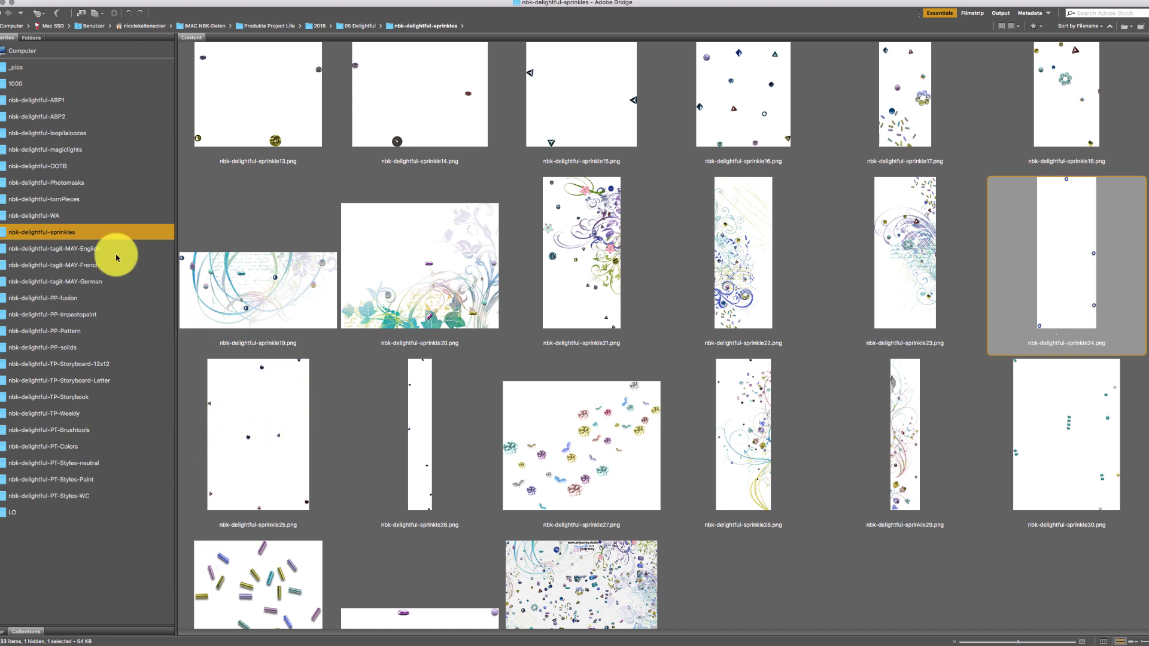
click(286, 446)
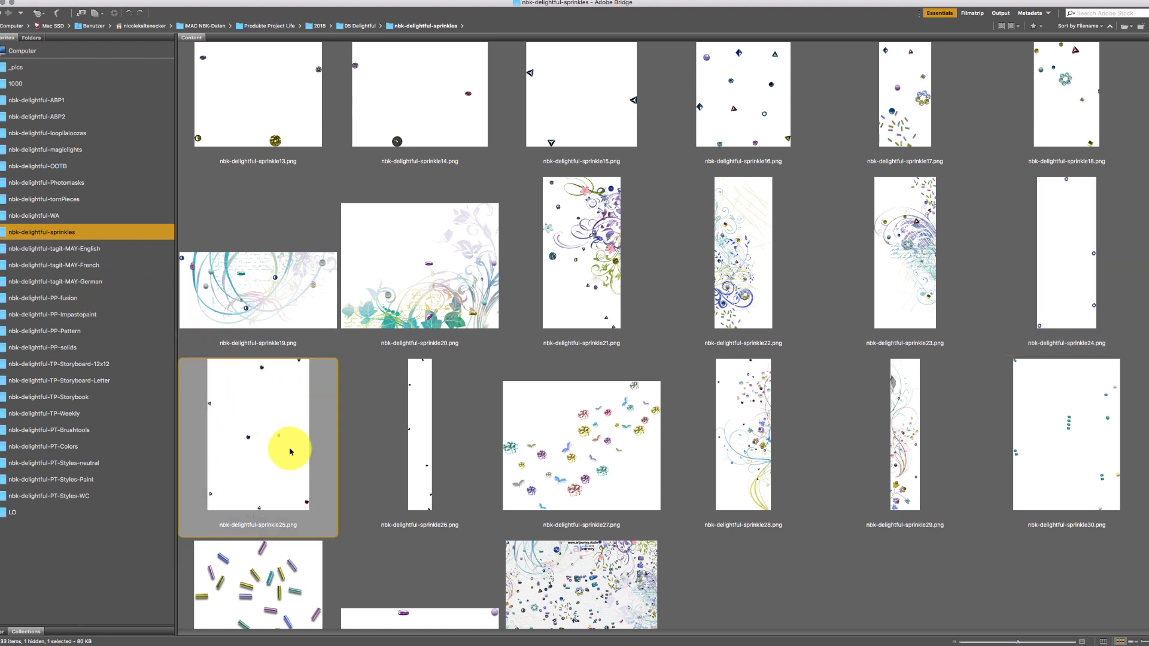
key(space)
key(space)
click(426, 423)
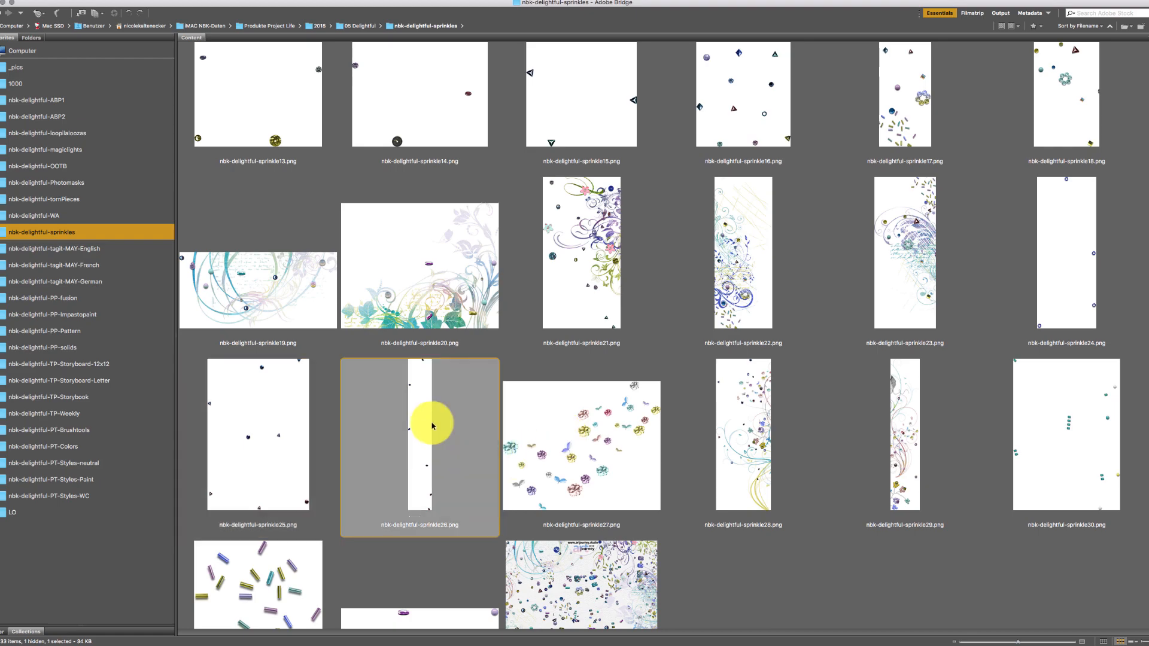
key(space)
key(space)
Step: Preview the flower and swirl sprinkles nbk-delightful-sprinkle27.png, nbk-delightful-sprinkle28.png and nbk-delightful-sprinkle29.png full screen
click(617, 441)
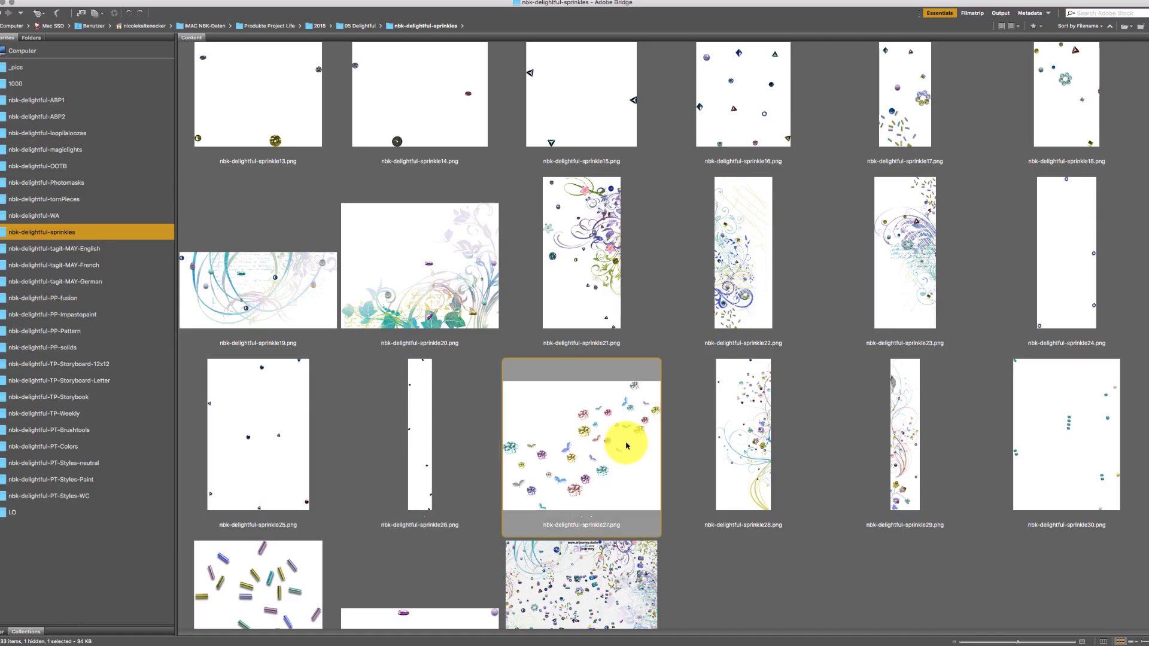
key(space)
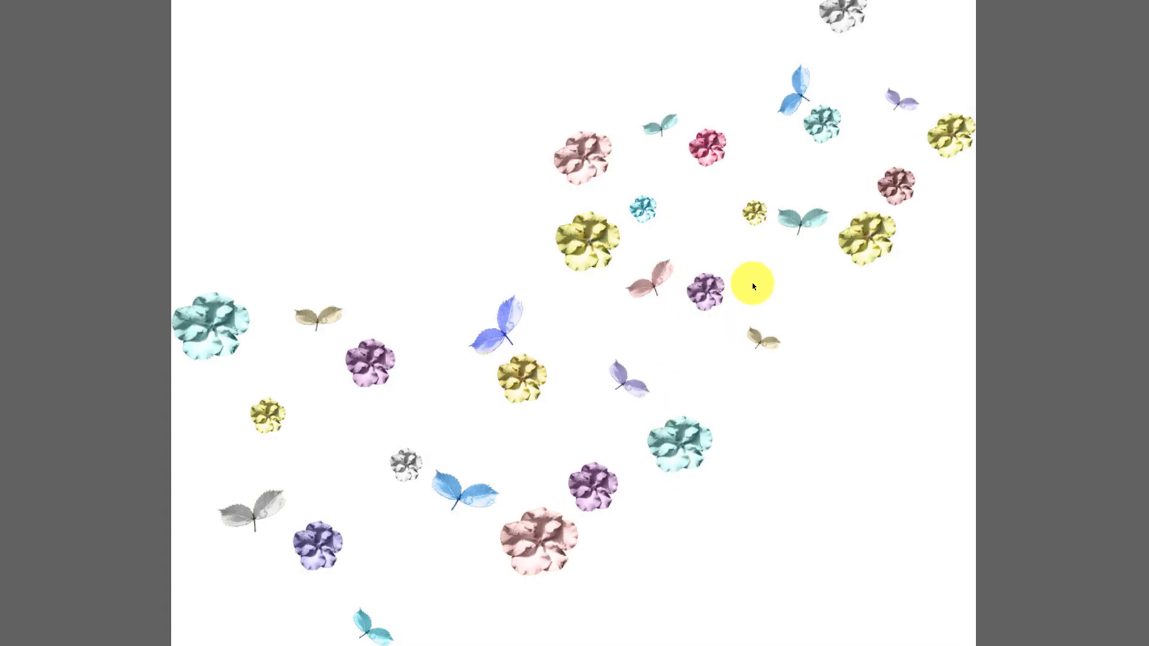
key(space)
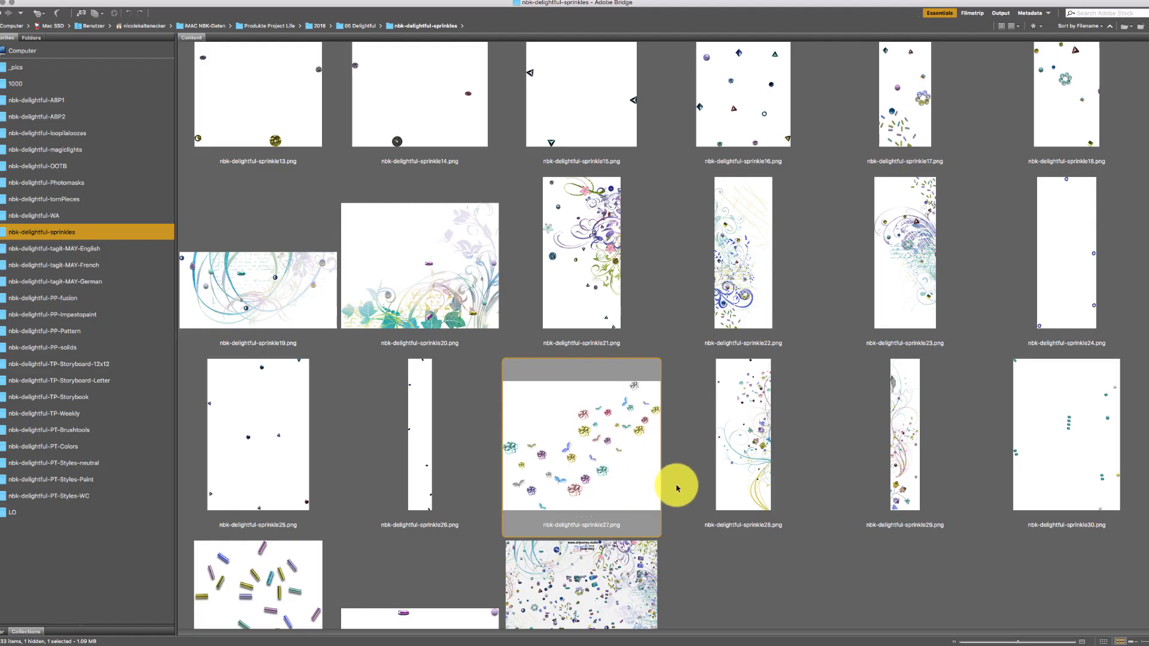
click(767, 432)
key(space)
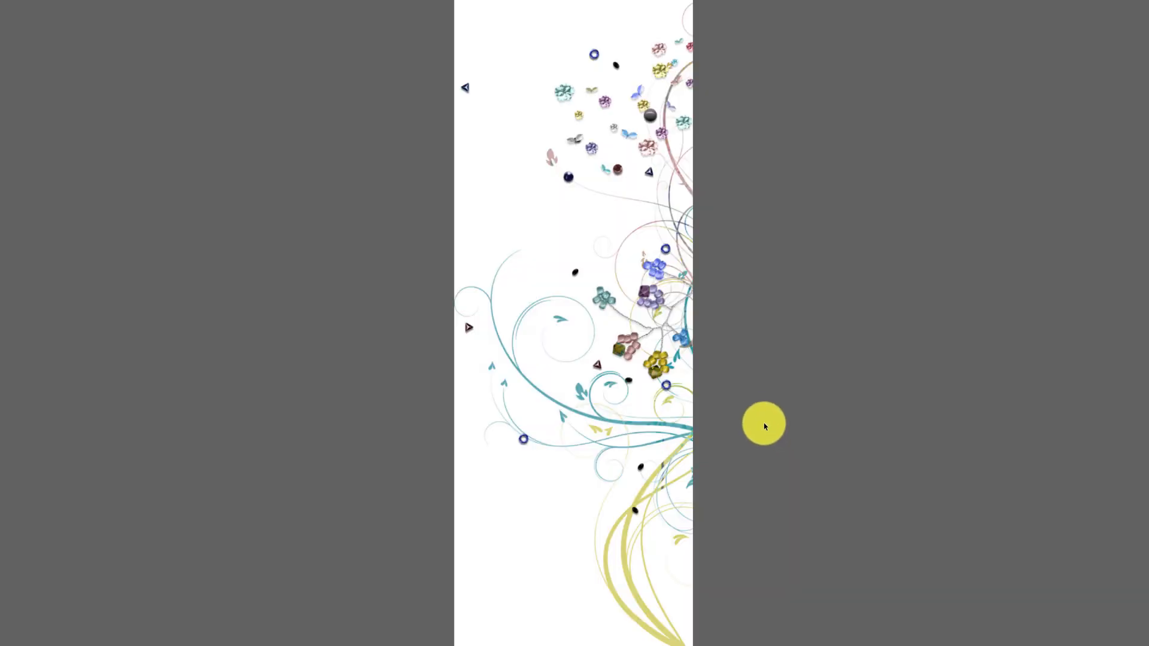
key(space)
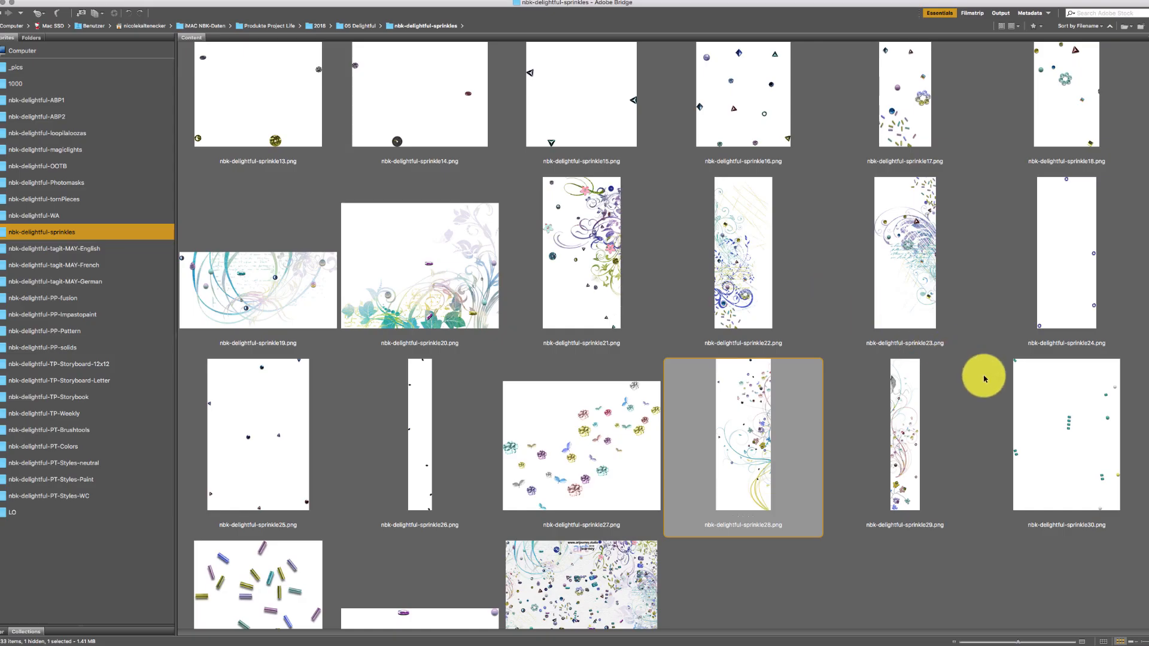
click(901, 399)
key(space)
key(space)
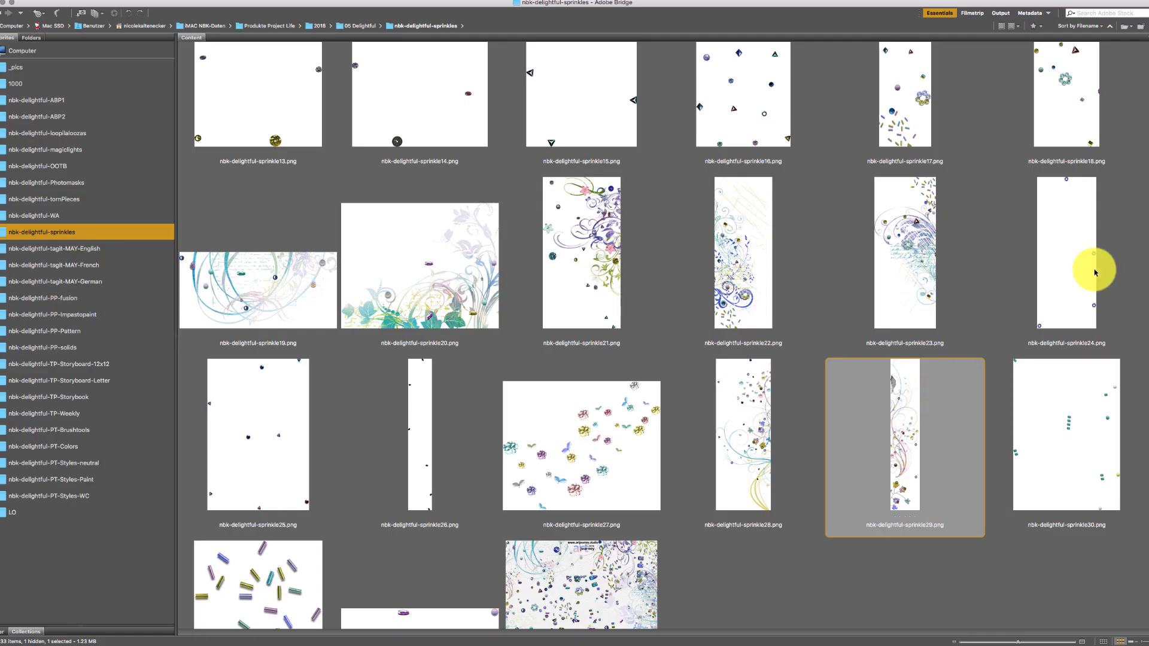
click(1138, 305)
super+click(1115, 364)
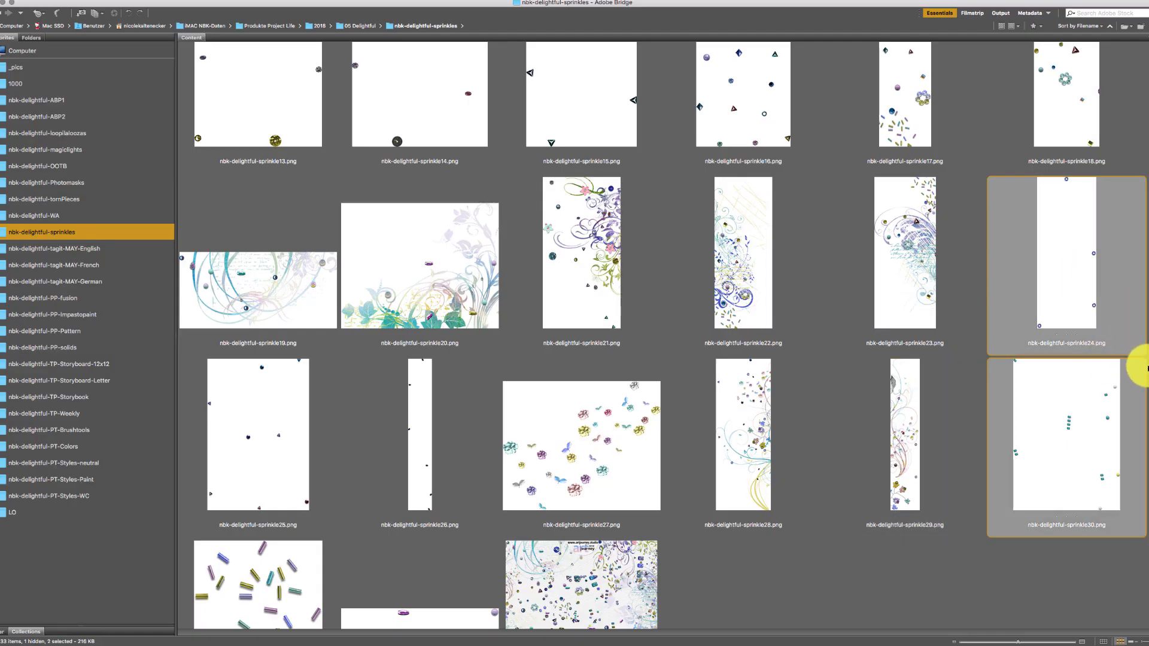
click(1052, 543)
Step: Preview nbk-delightful-sprinkle31.png and nbk-delightful-sprinkle32.png full screen at the end of the folder
scroll(1140, 366, down, 3)
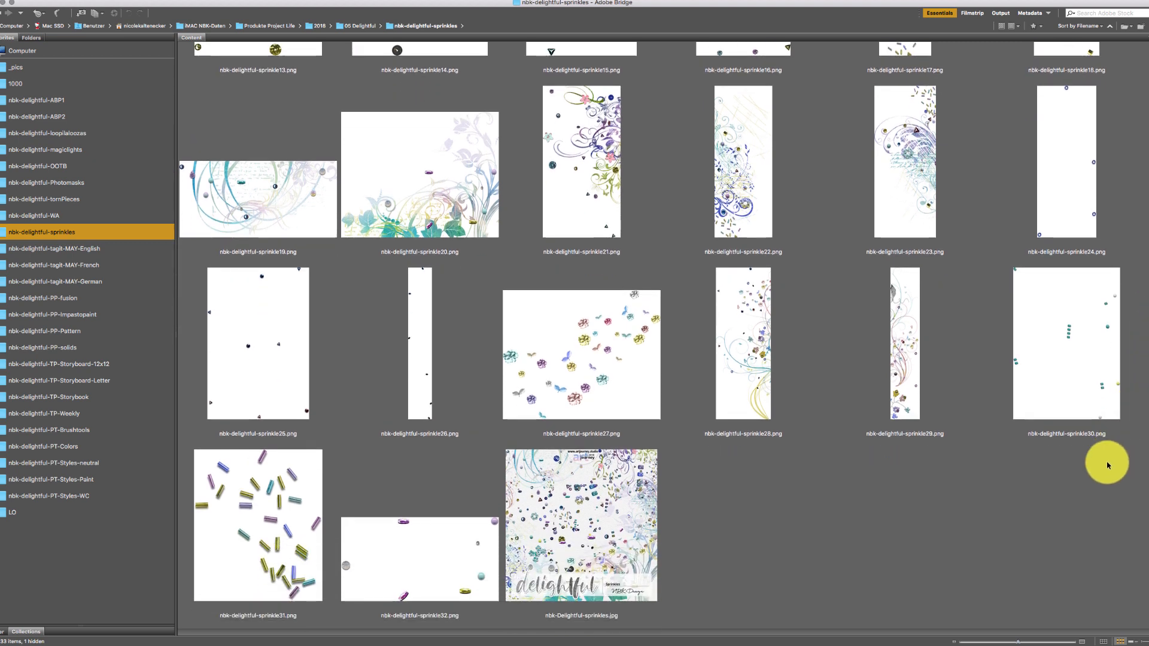
click(315, 541)
key(space)
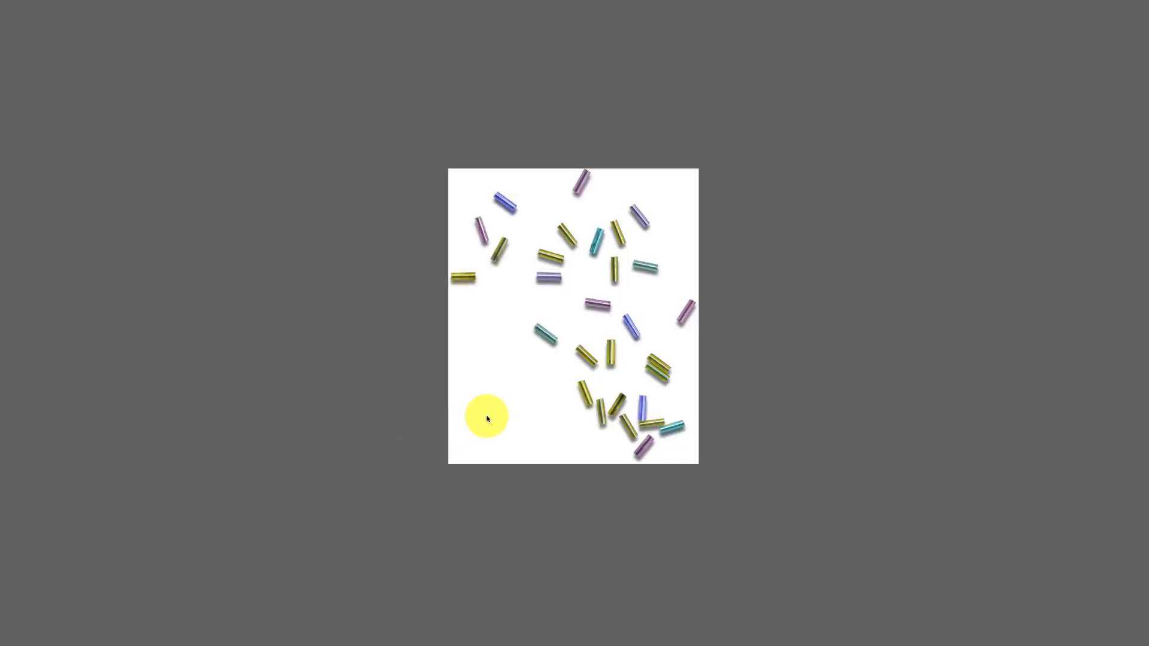
key(space)
click(494, 515)
key(space)
key(space)
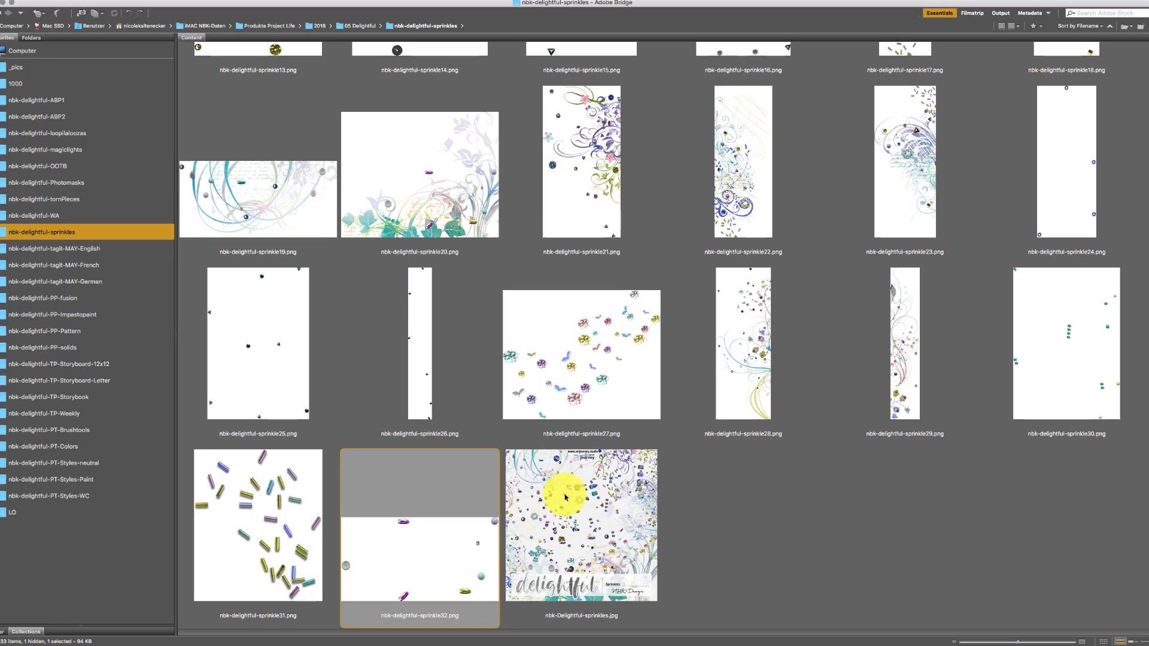
Step: Preview the sprinkles pack overview image nbk-Delightful-sprinkles.jpg full screen and return to the thumbnails
click(601, 479)
key(space)
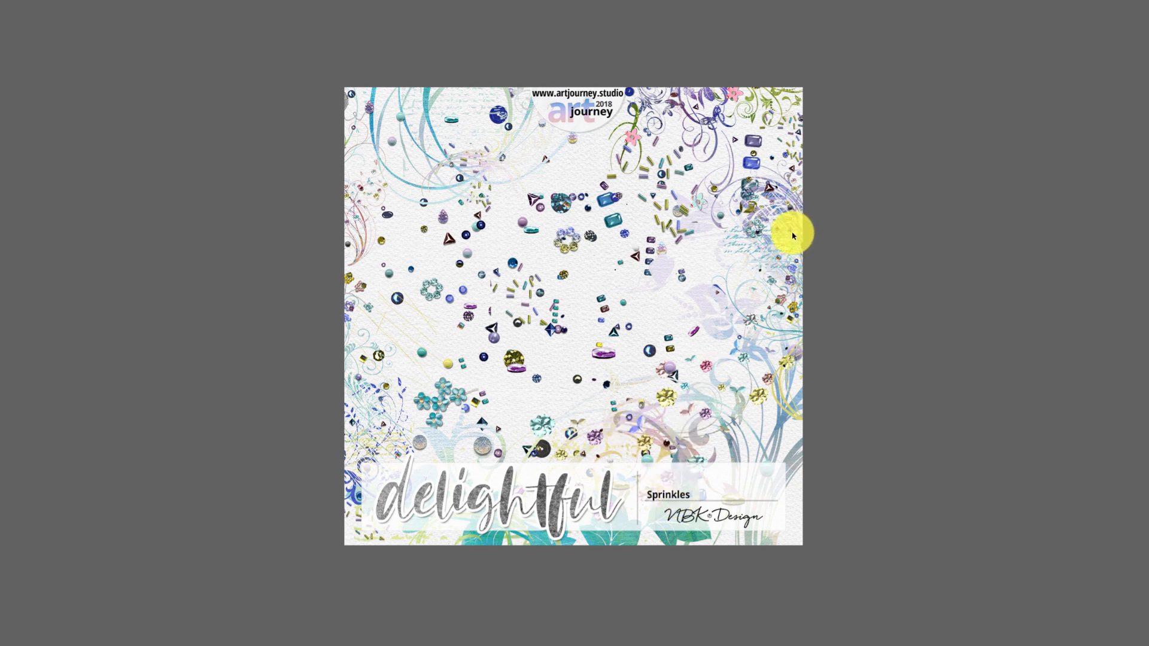
key(space)
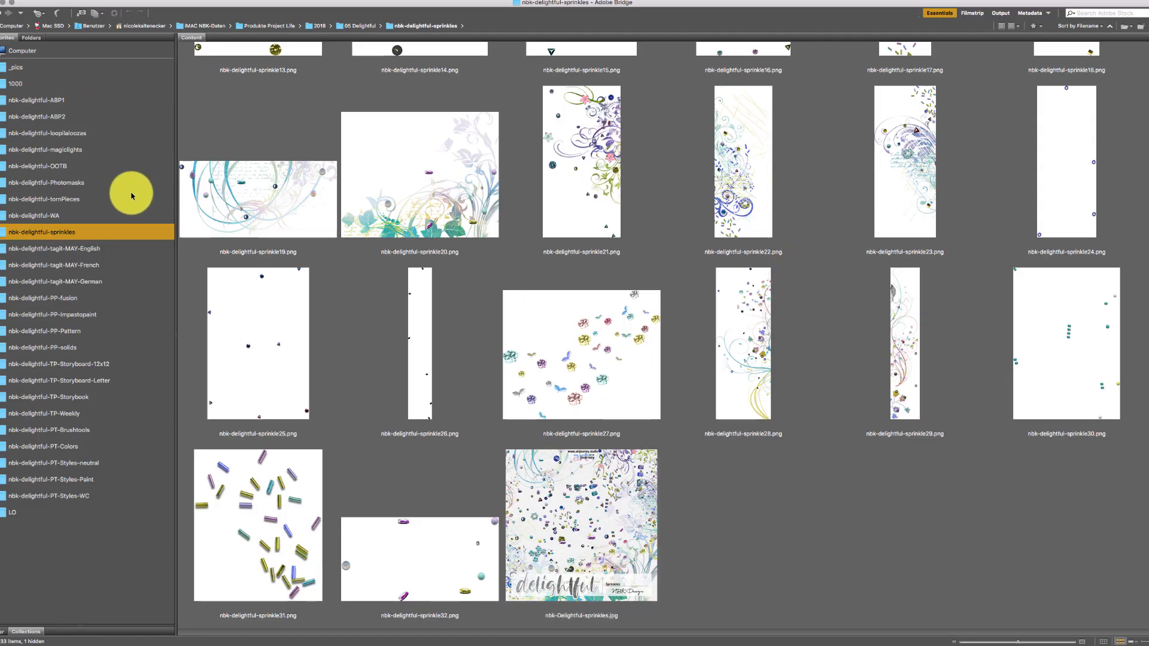